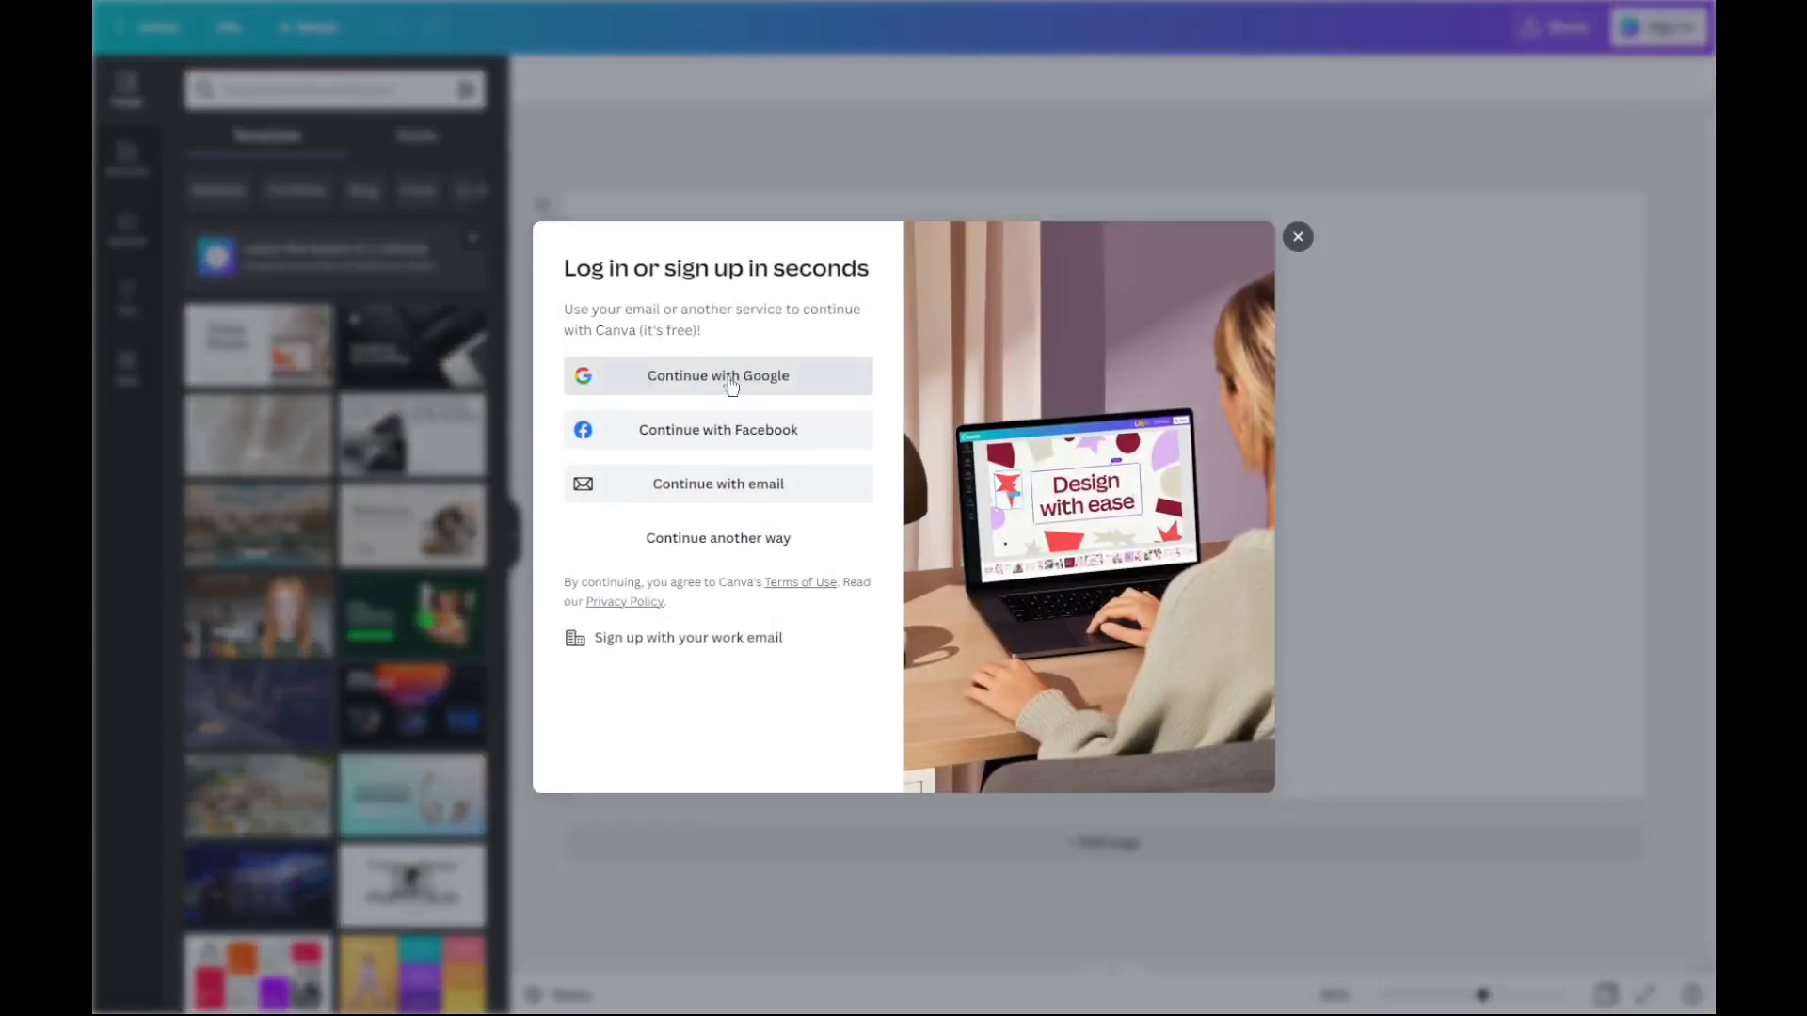
Step: Log in to the account using the email option
click(772, 484)
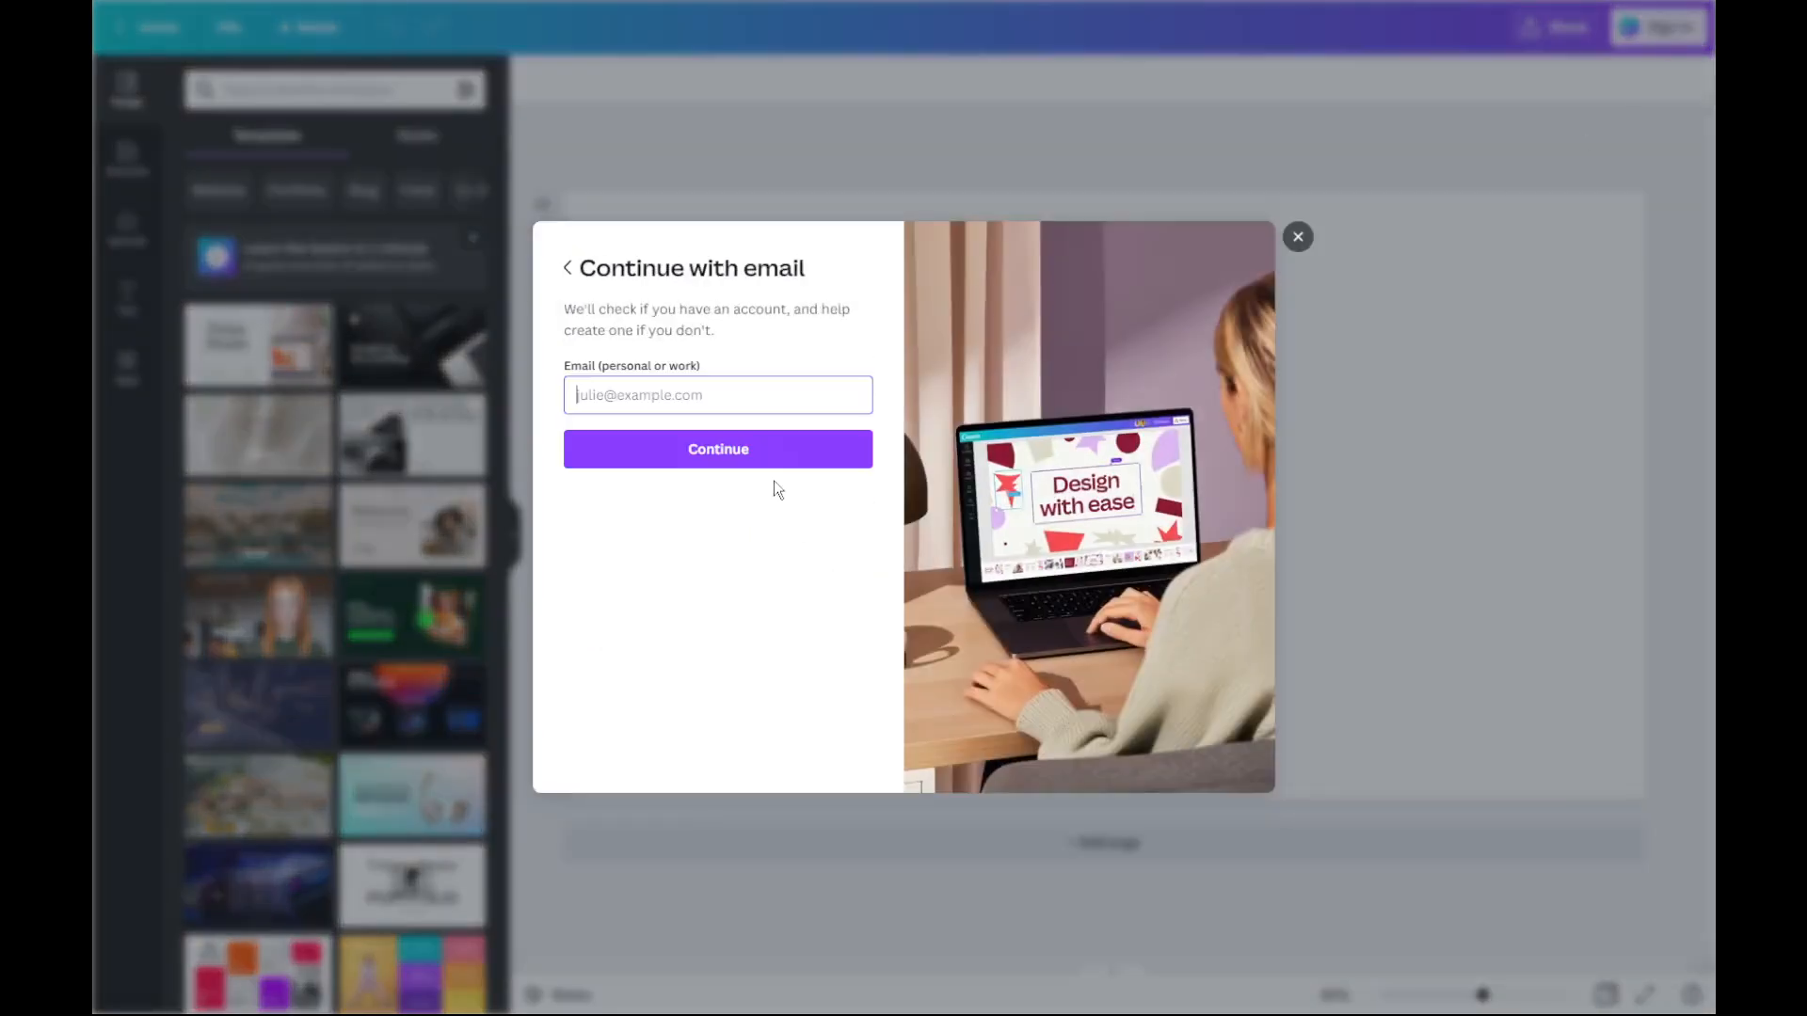
click(647, 388)
click(781, 459)
click(761, 456)
click(730, 370)
click(731, 432)
click(696, 429)
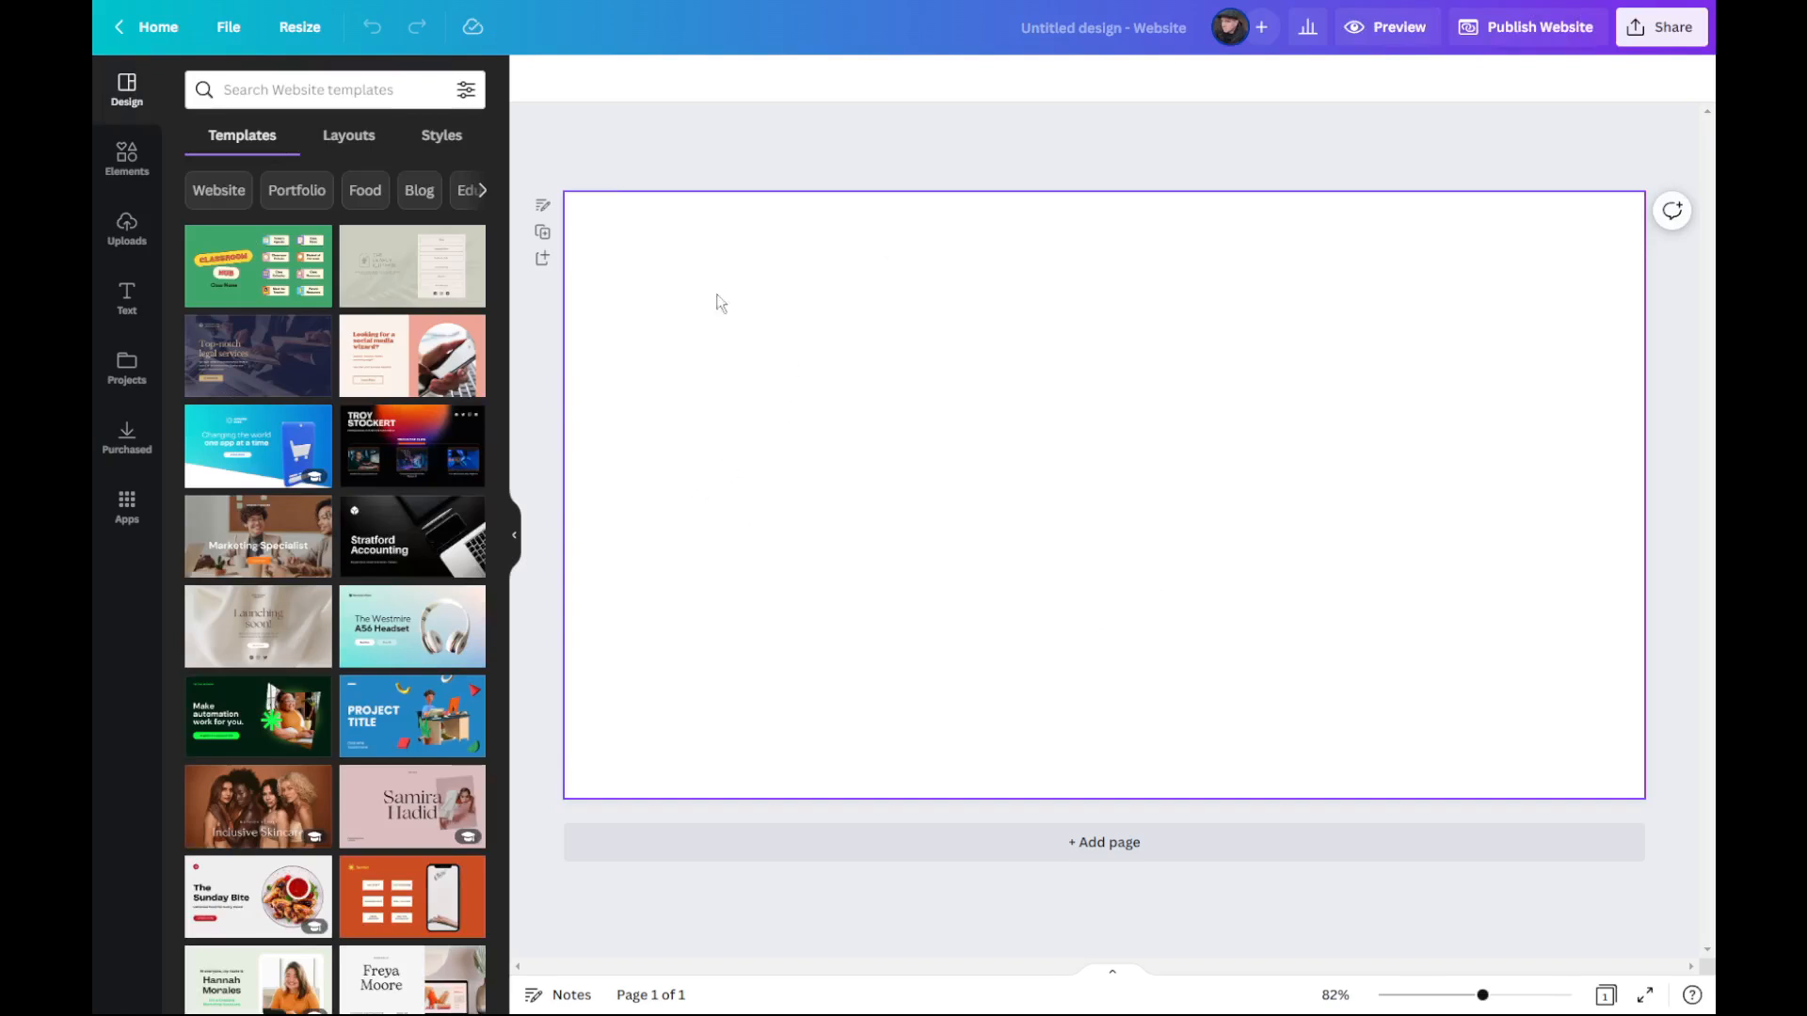
click(132, 169)
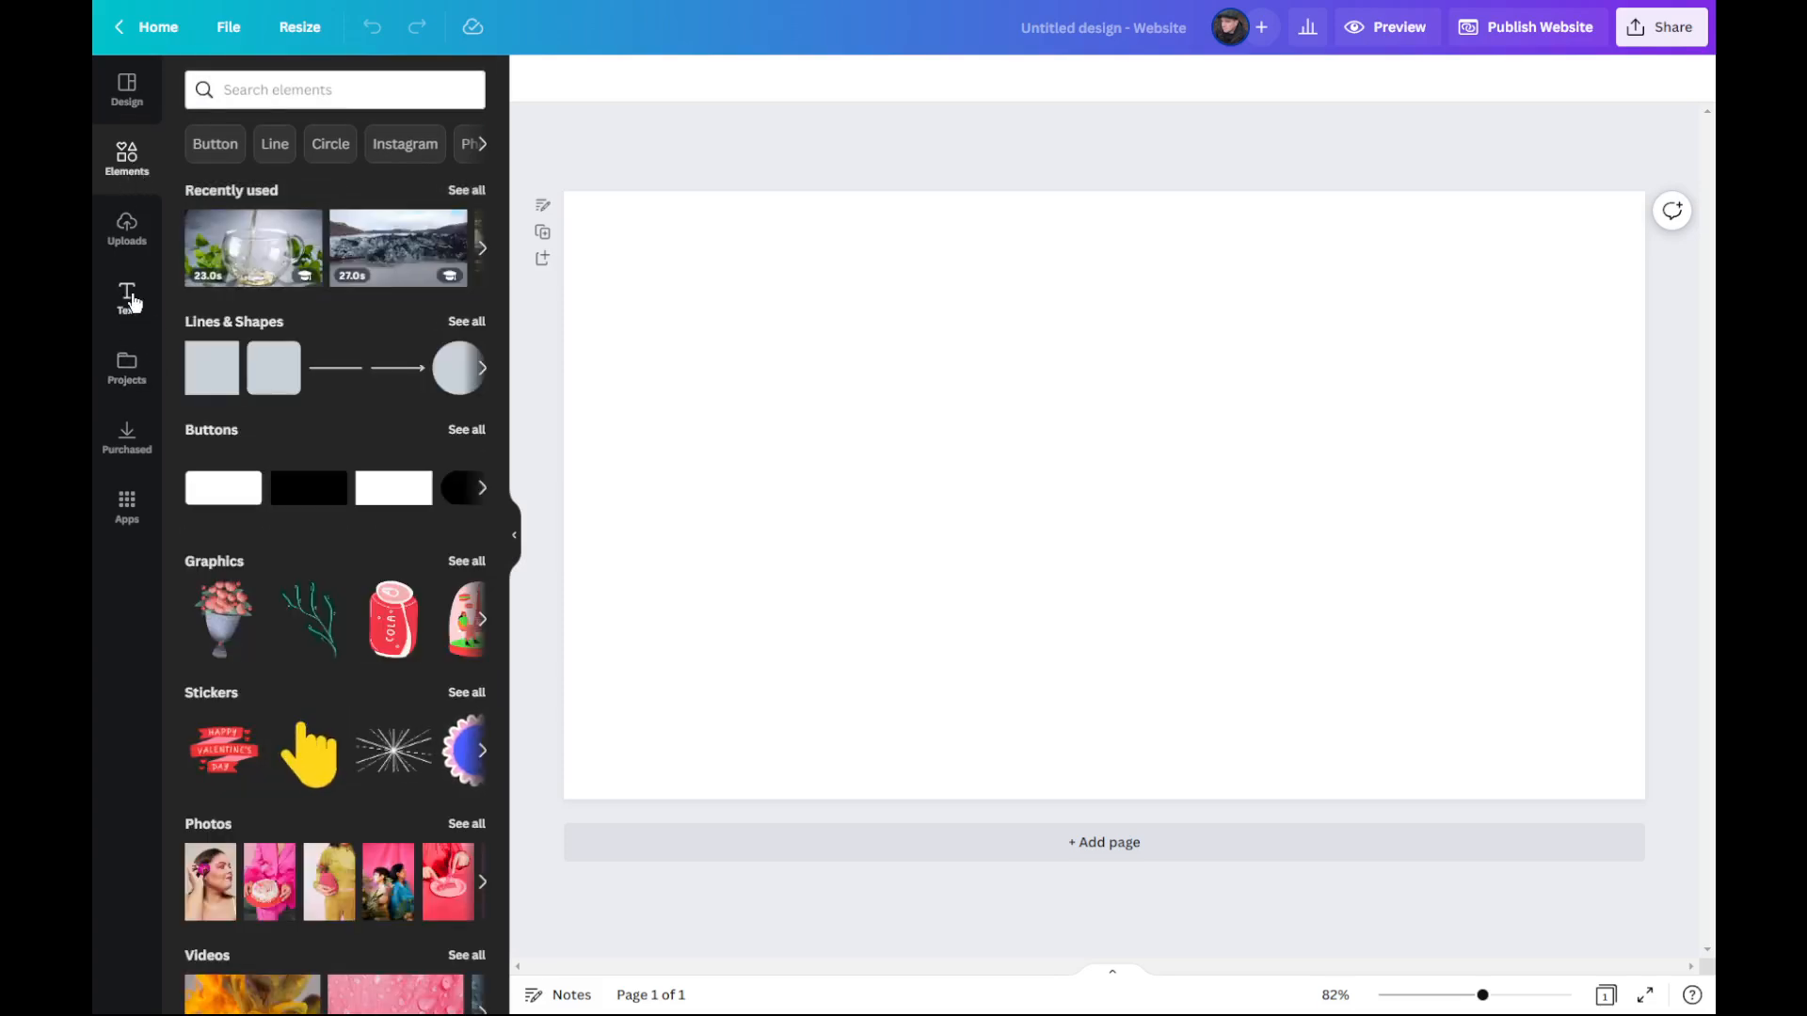
click(125, 299)
click(132, 166)
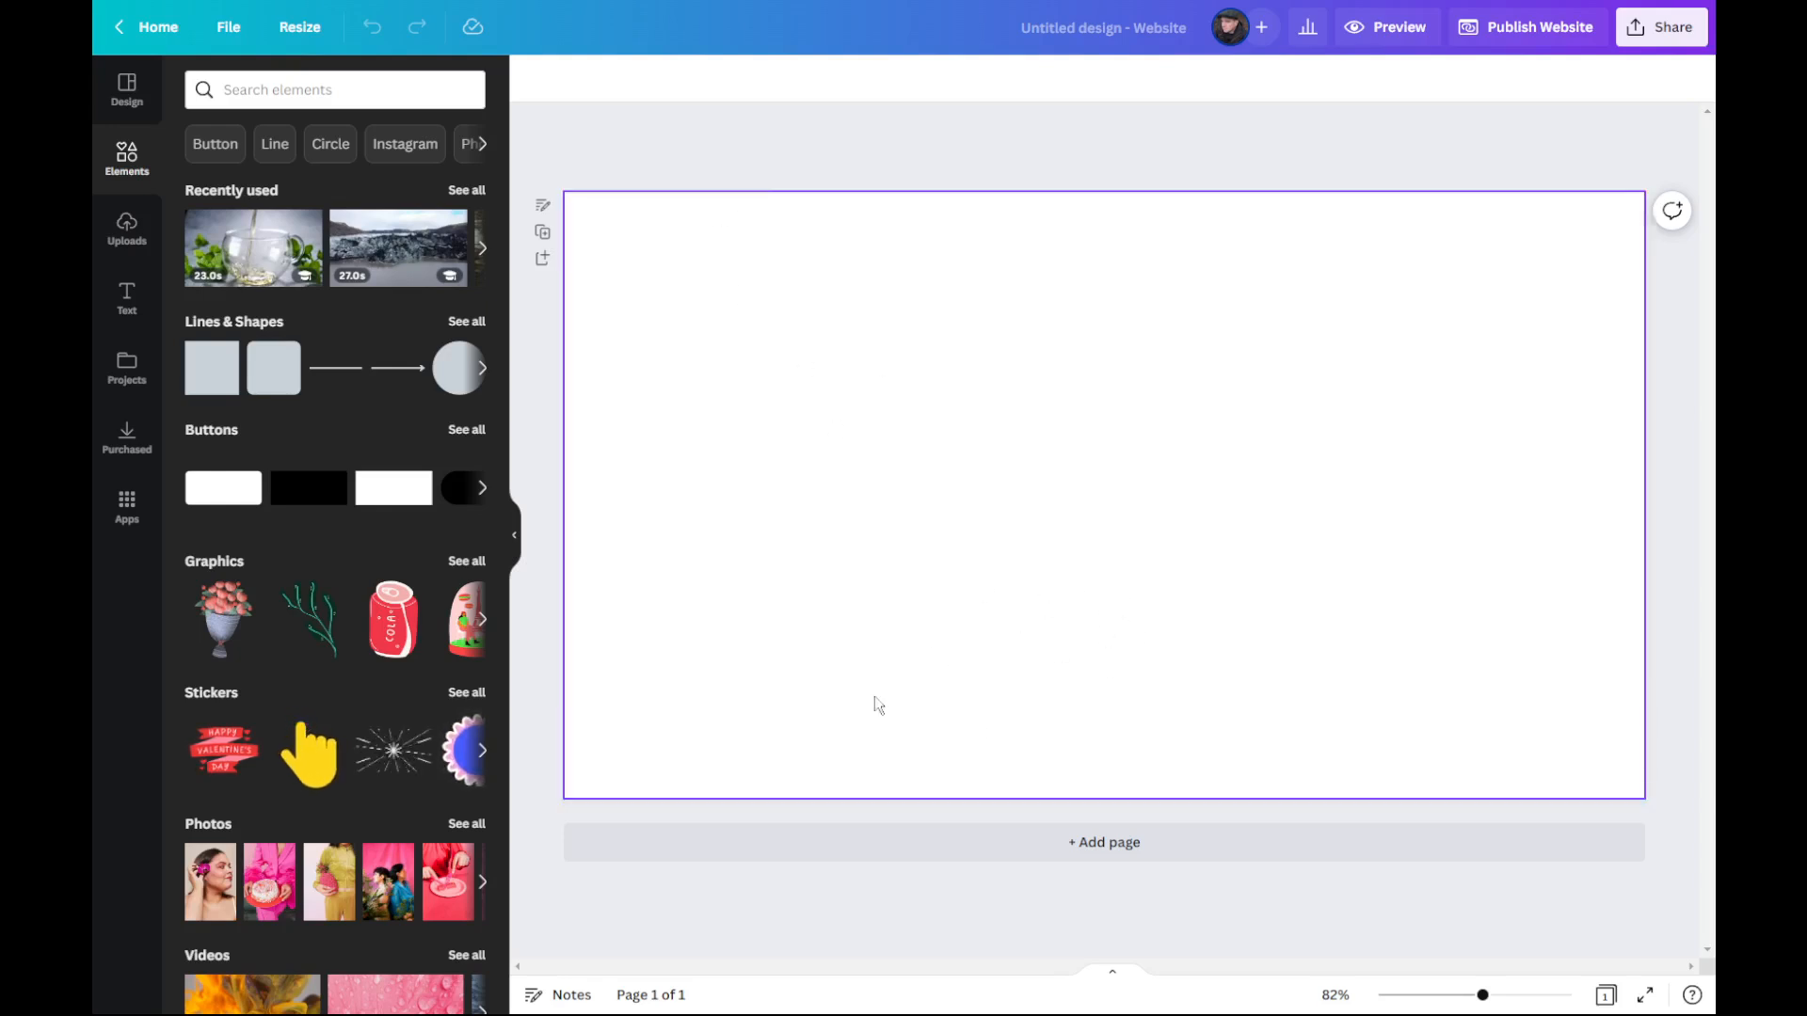
click(514, 534)
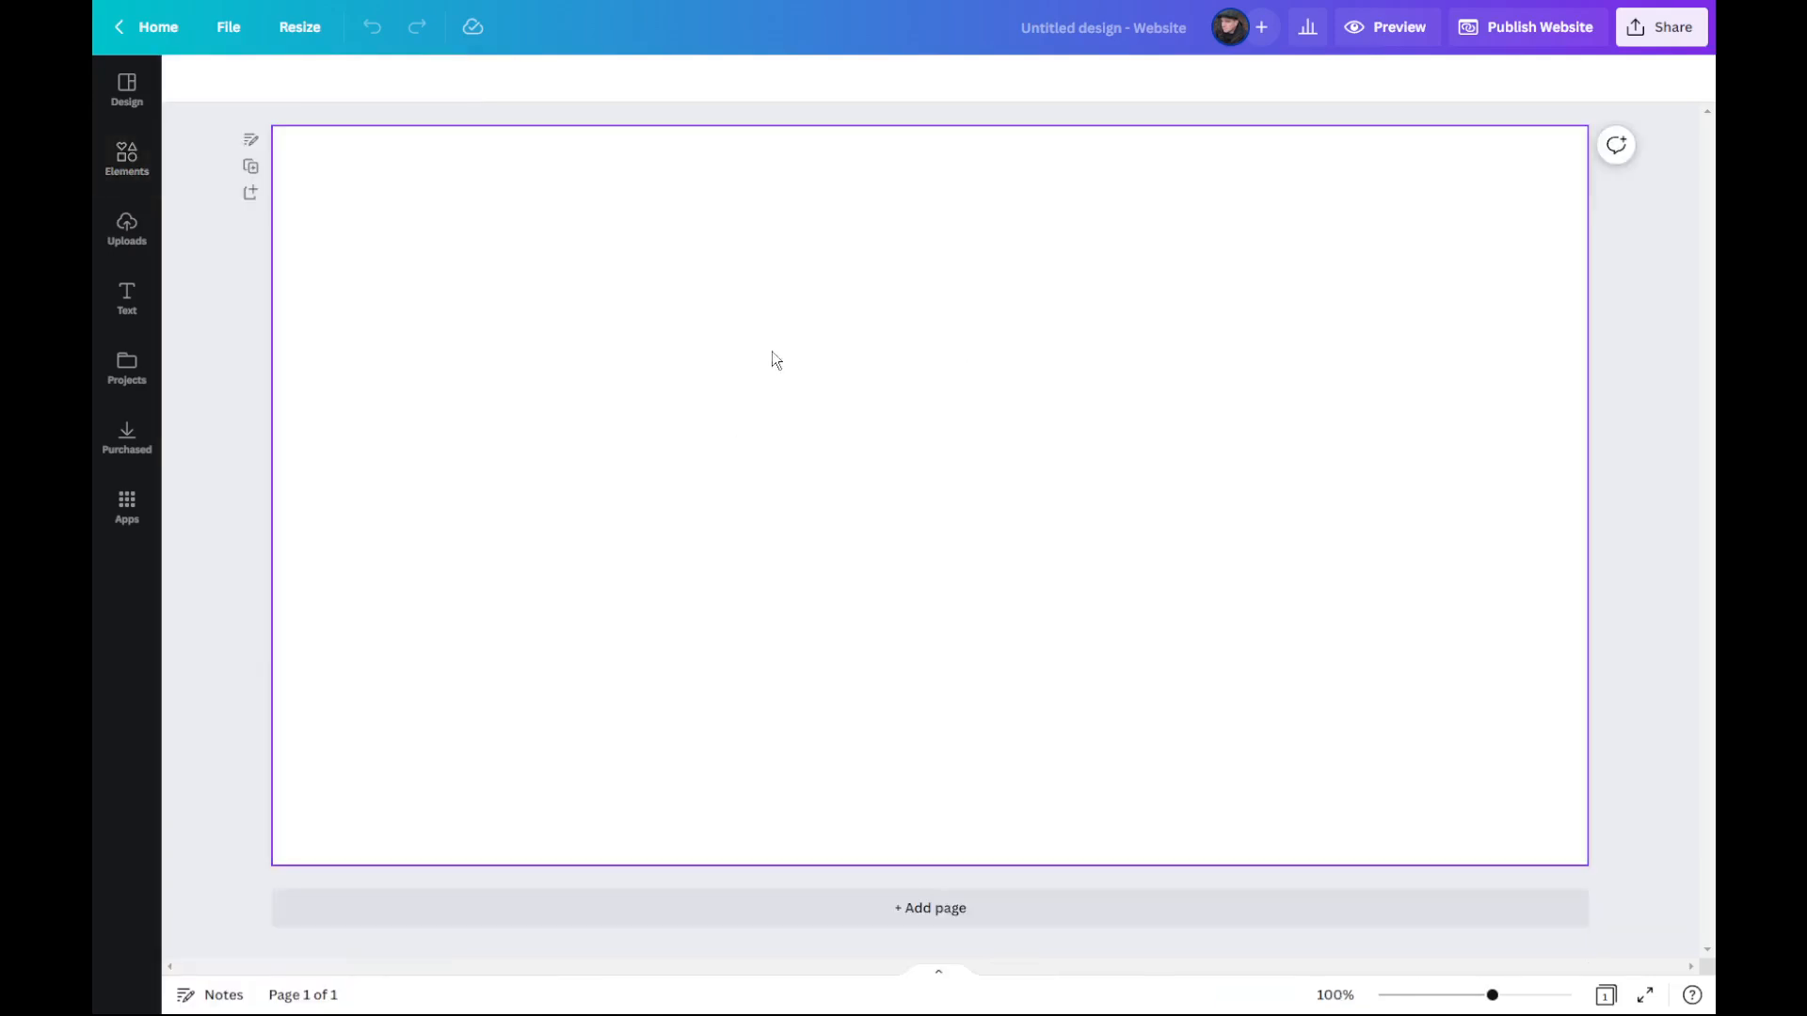
click(138, 186)
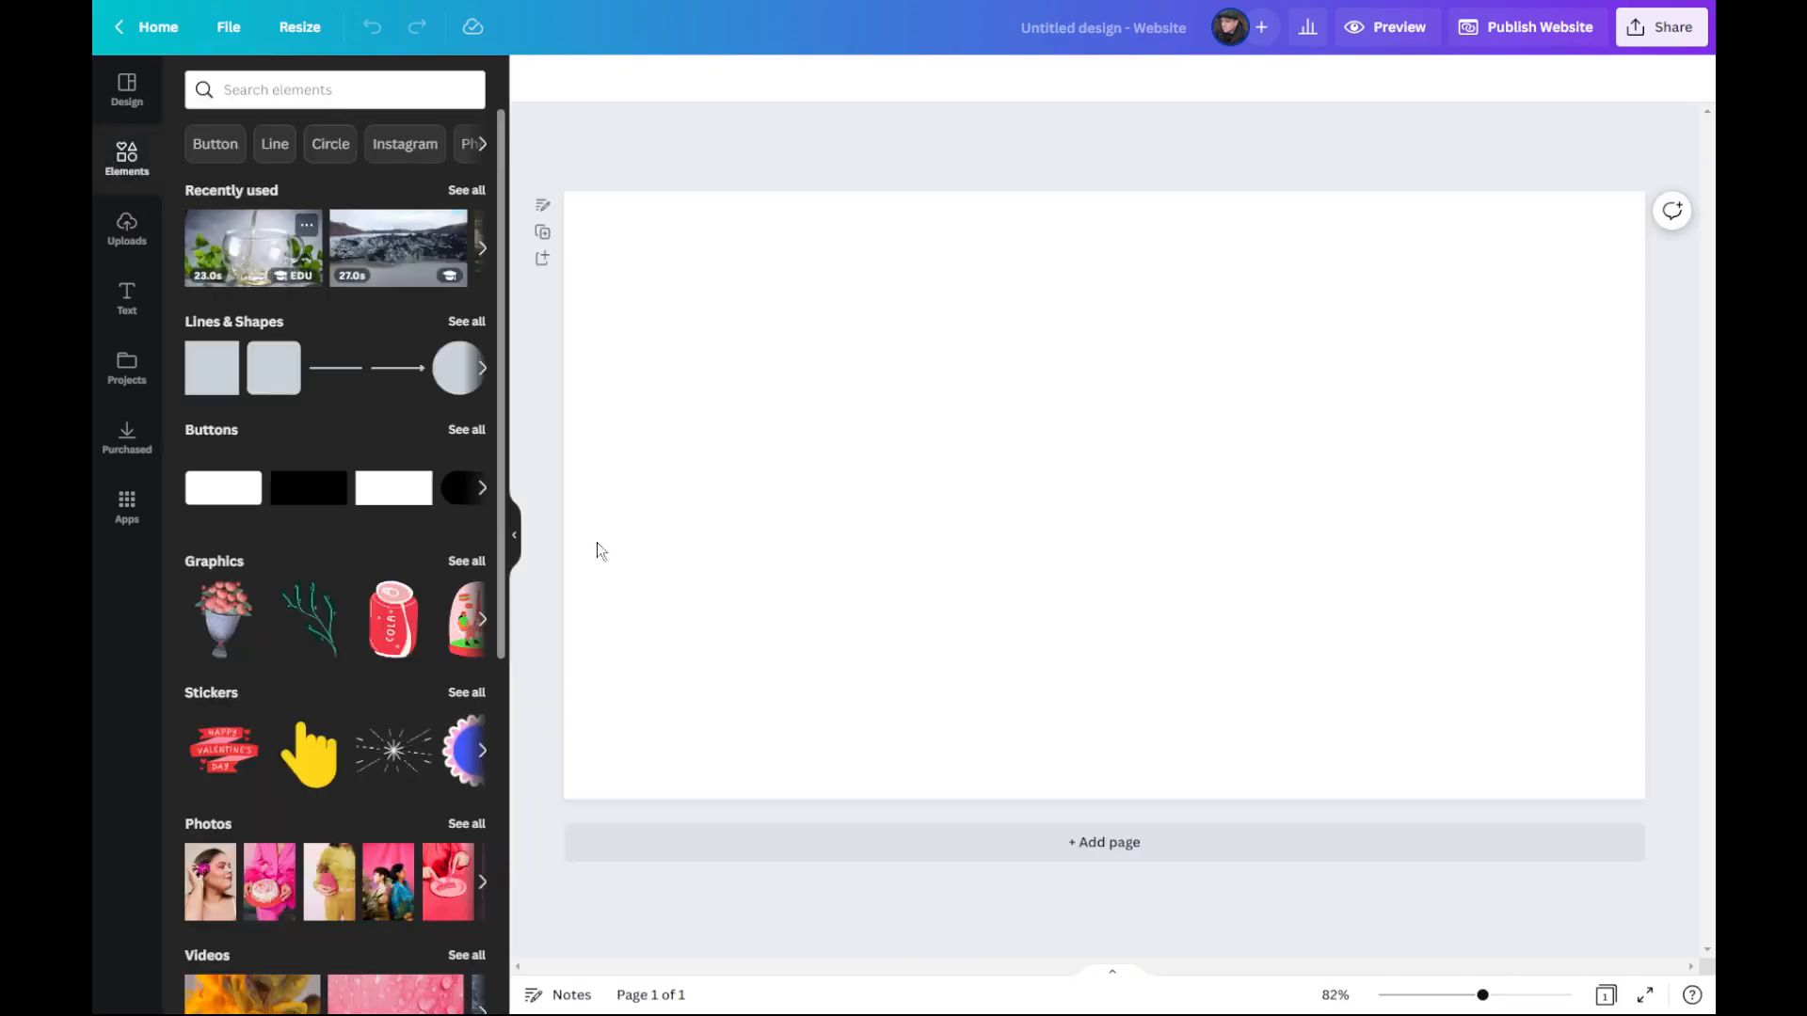
click(515, 541)
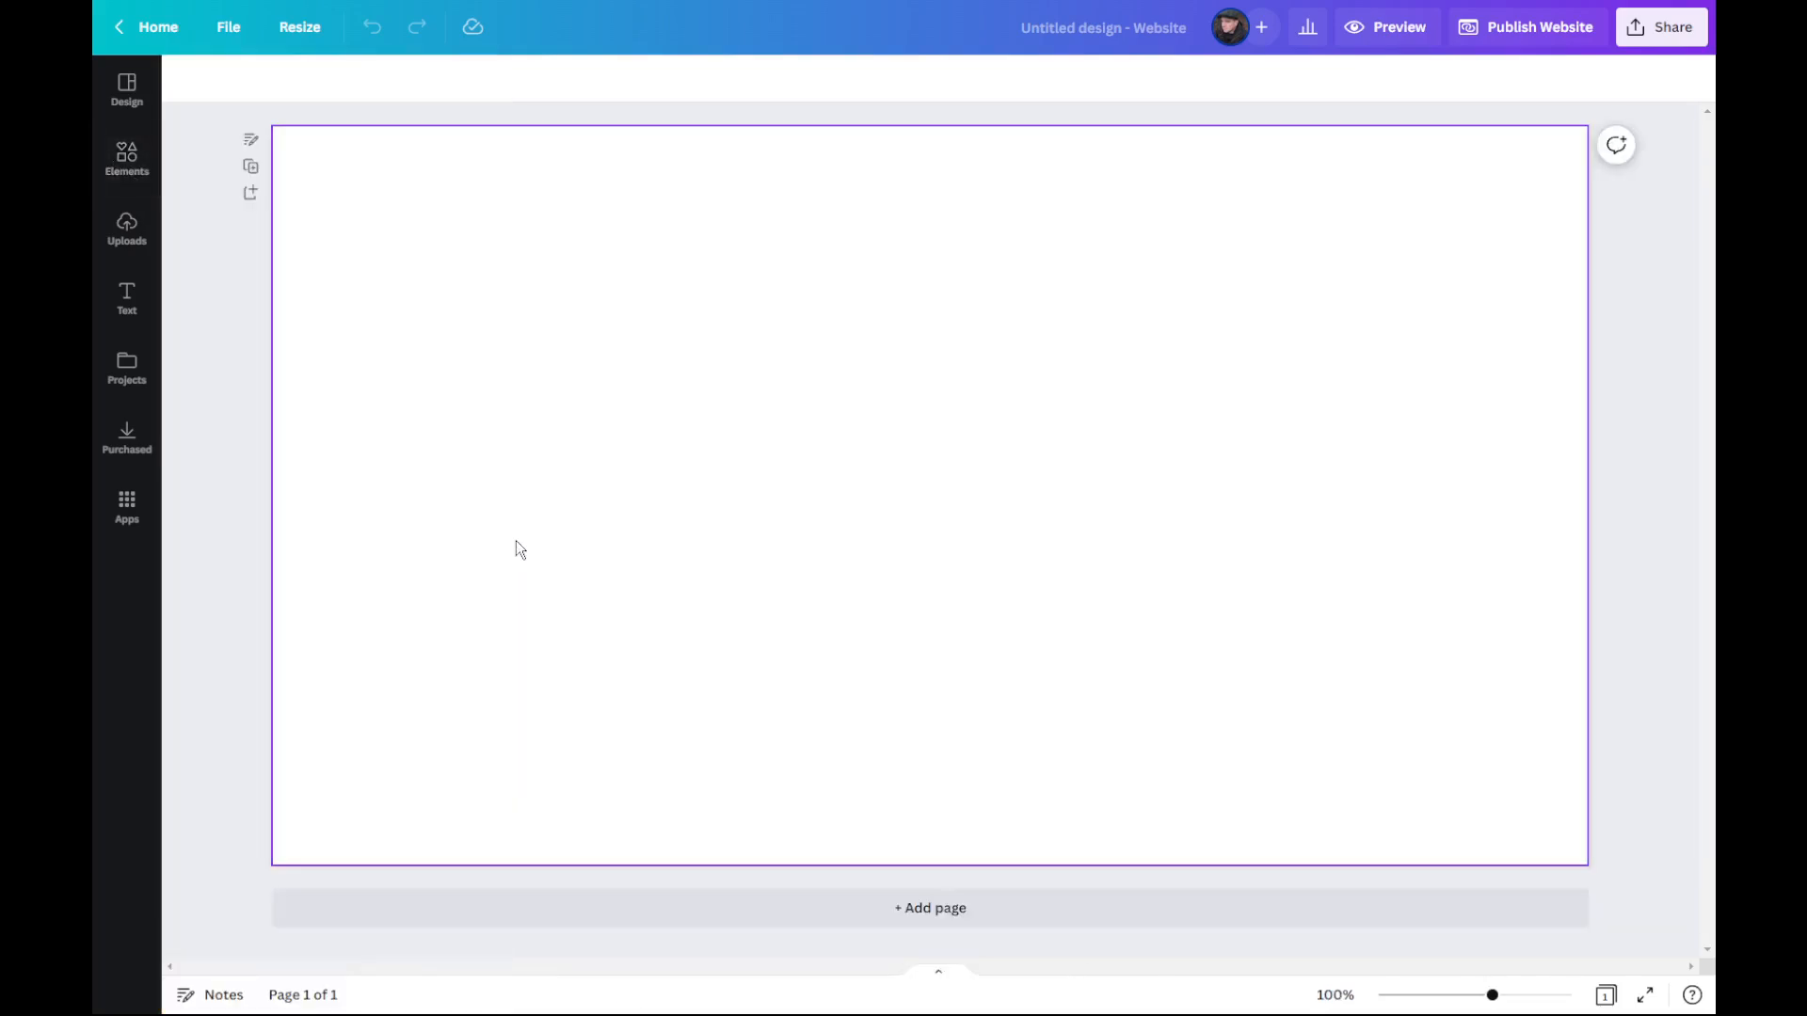
Step: Open the notes of the first page and title the page "Home Page"
click(252, 141)
click(355, 81)
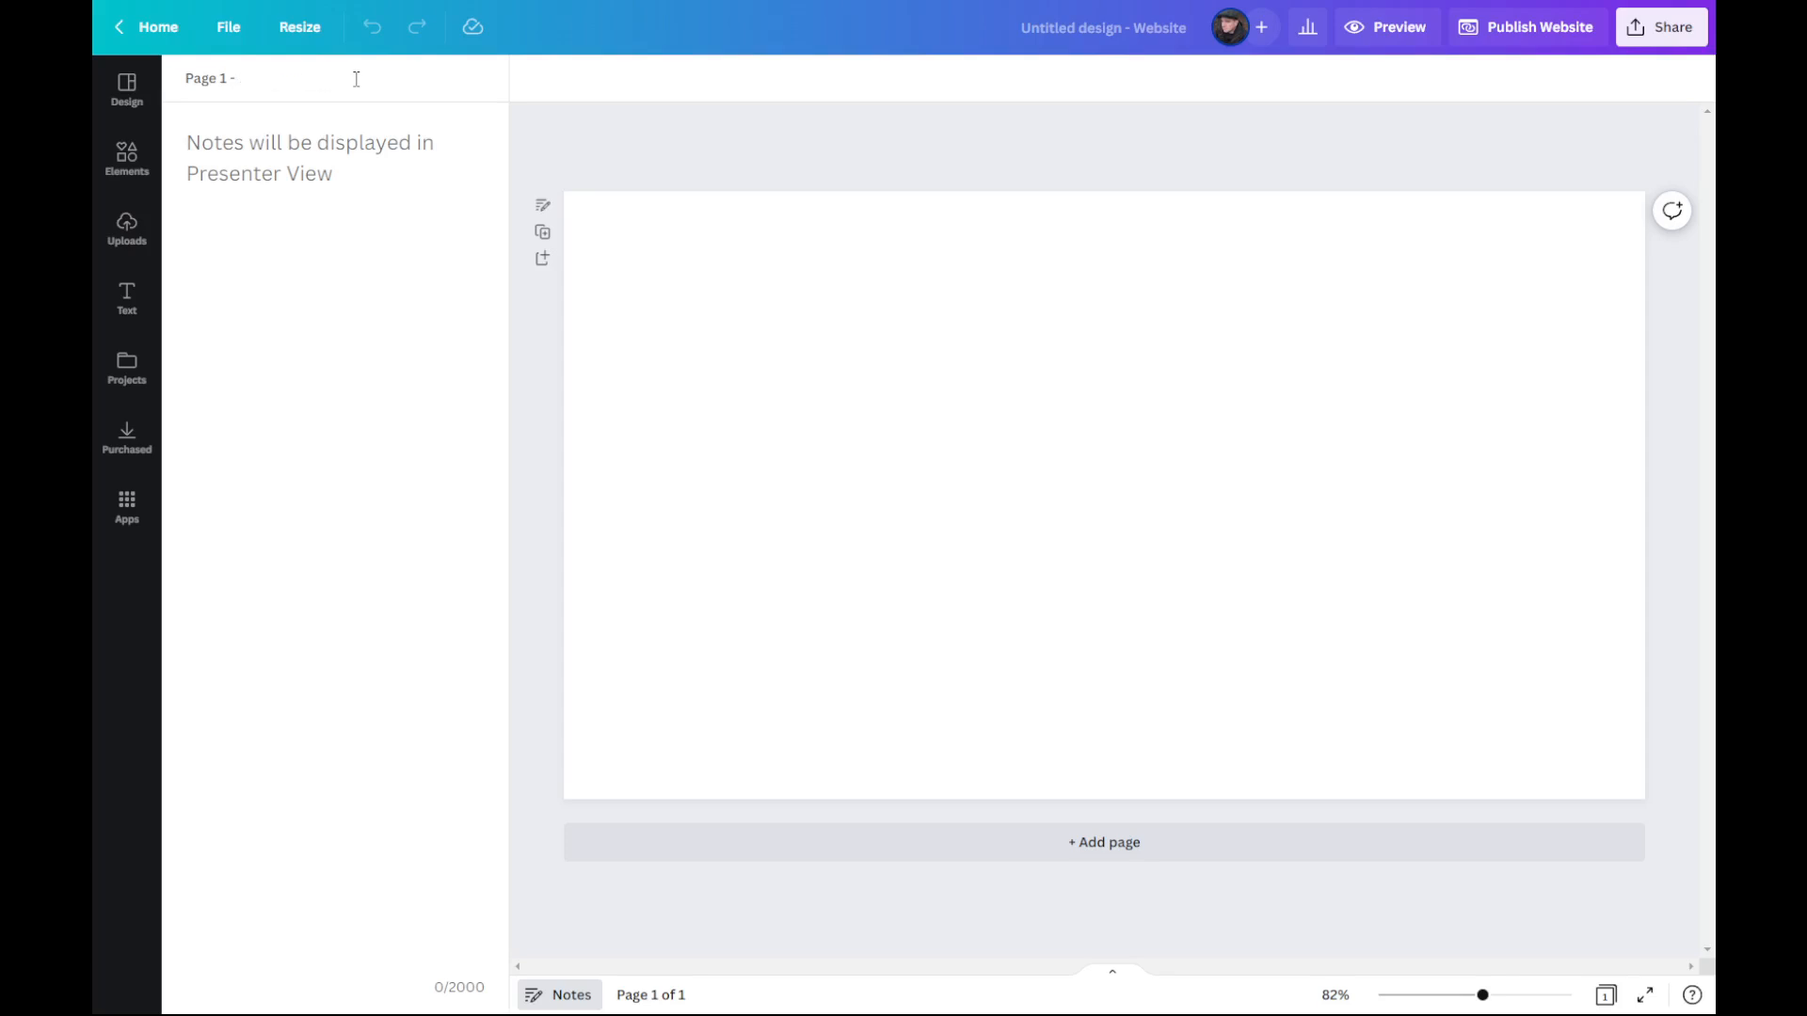
text(Home Pahg)
text(ge)
Step: Add a second page and title it "About"
click(1120, 852)
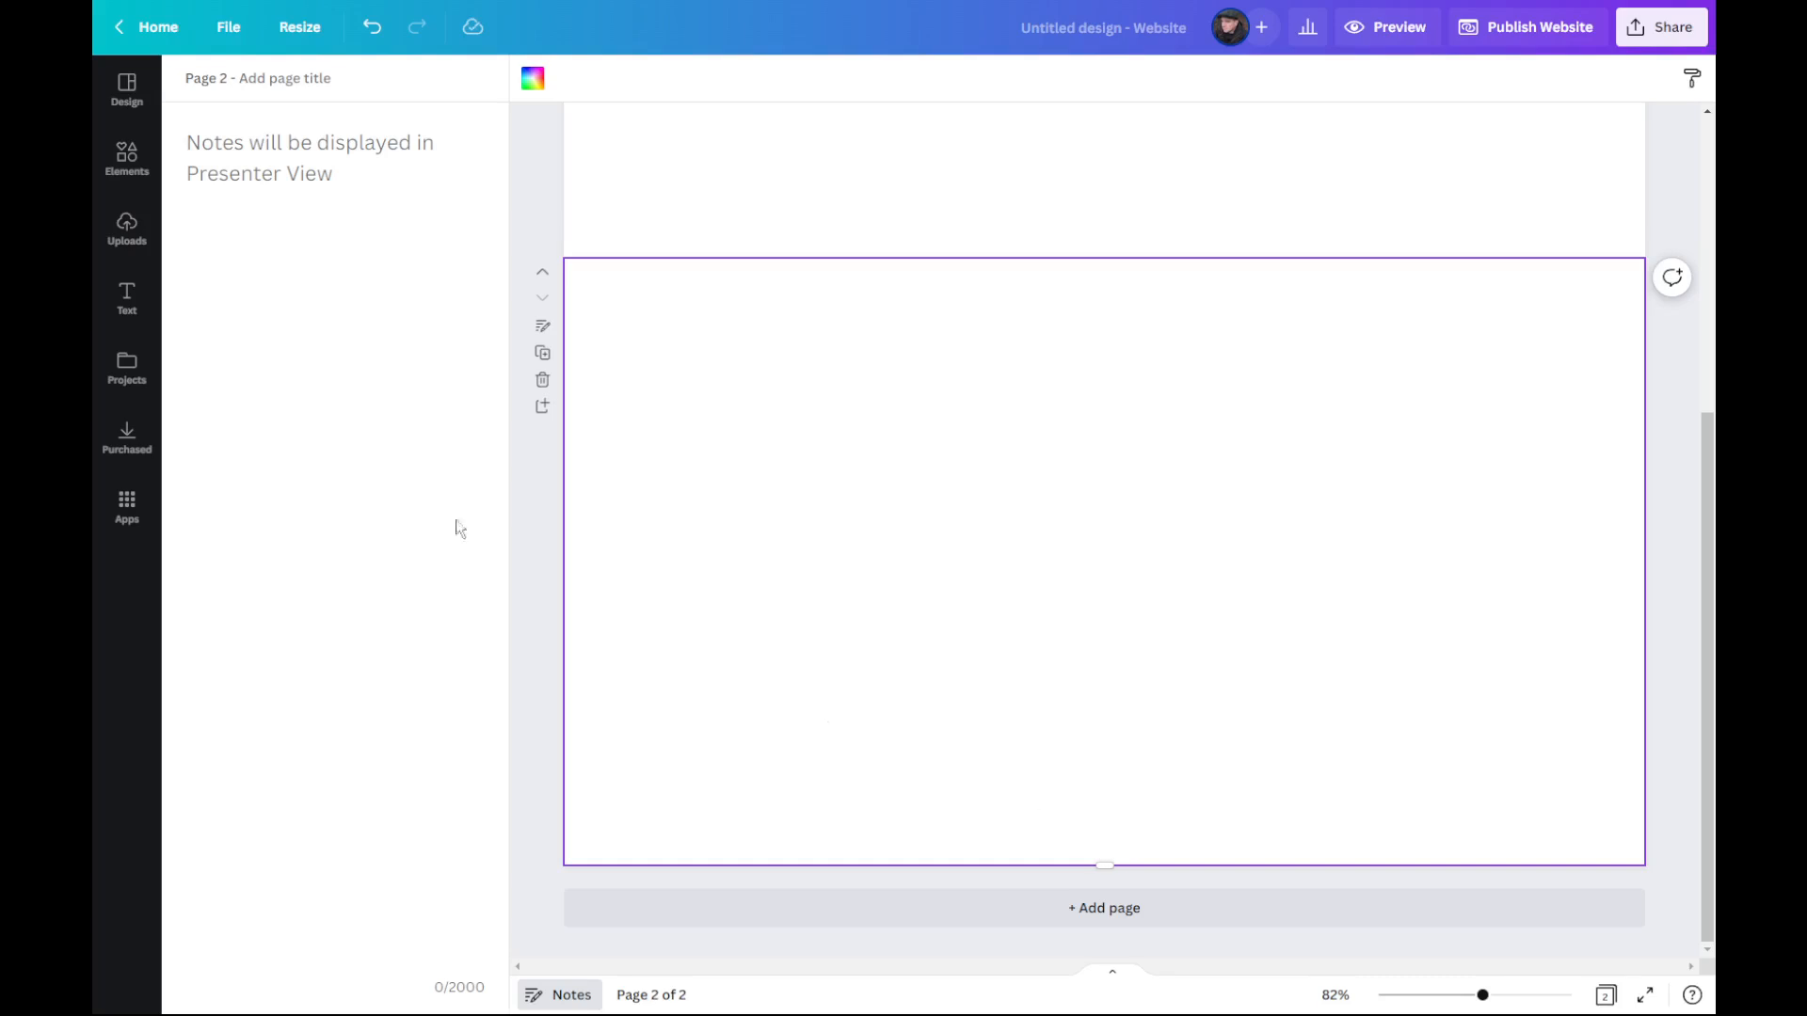
click(278, 75)
click(1676, 595)
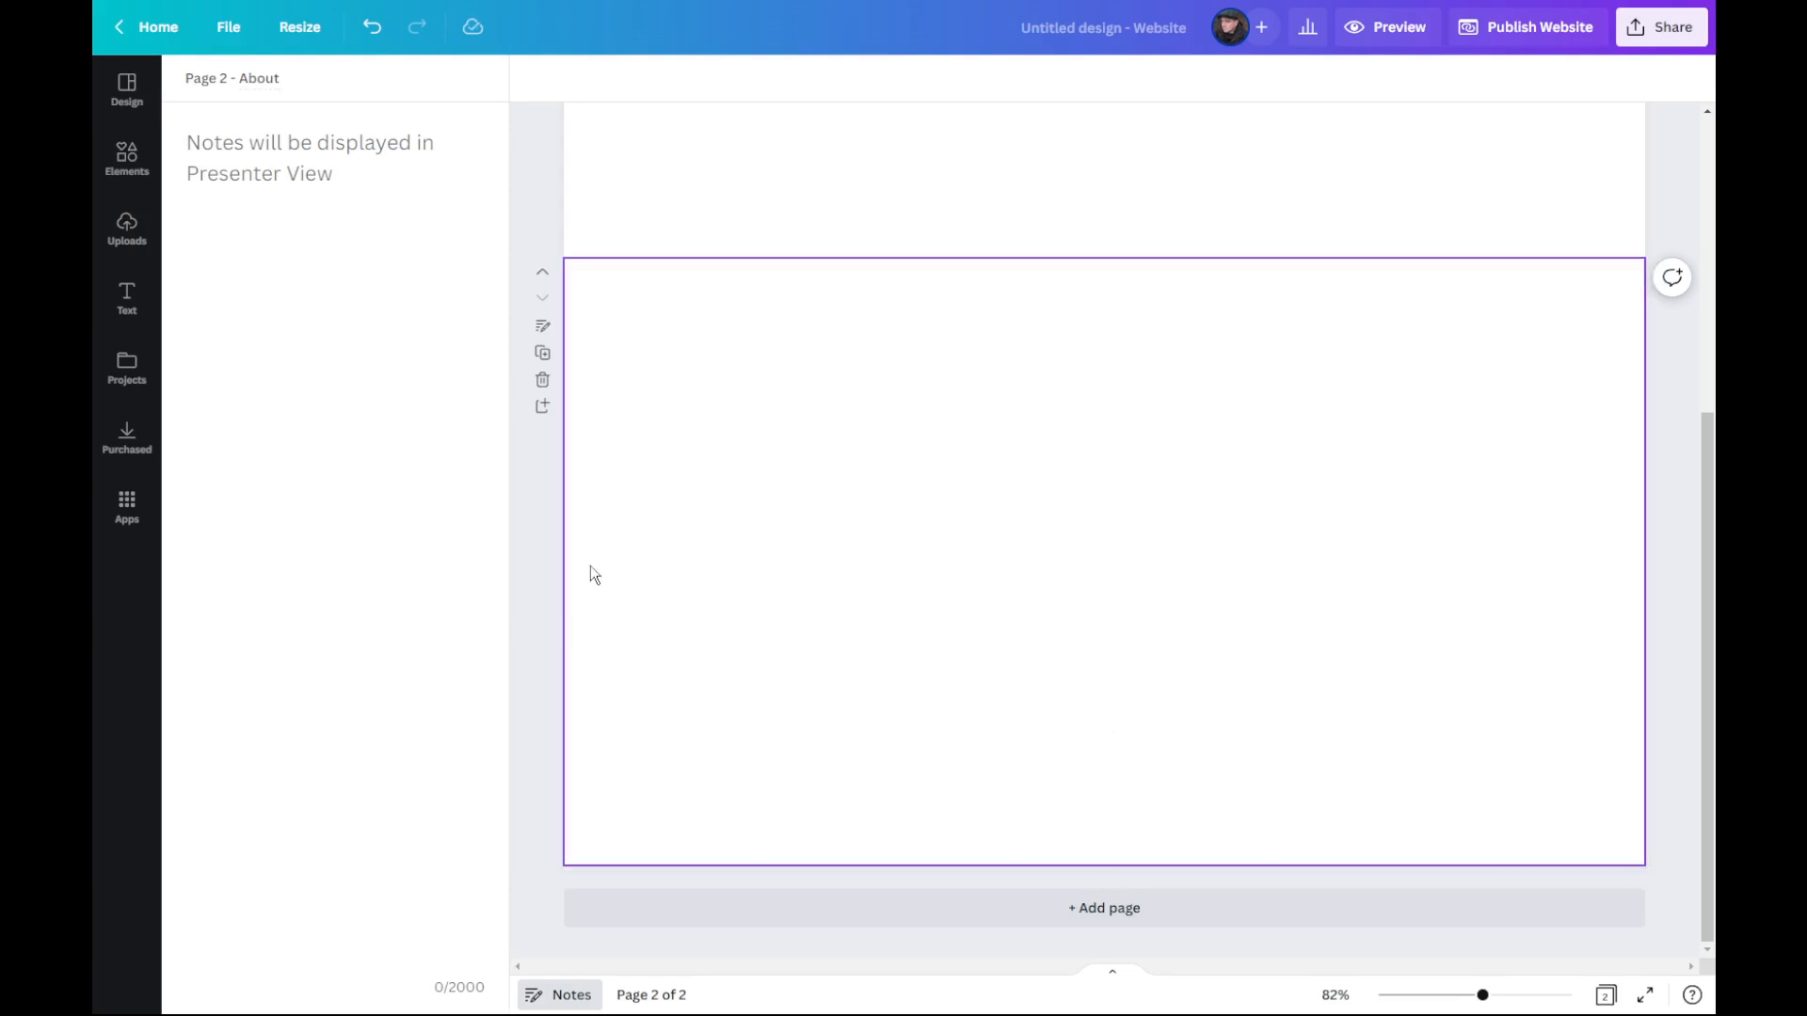
Step: Add a third page and title it "Information Page"
click(1078, 910)
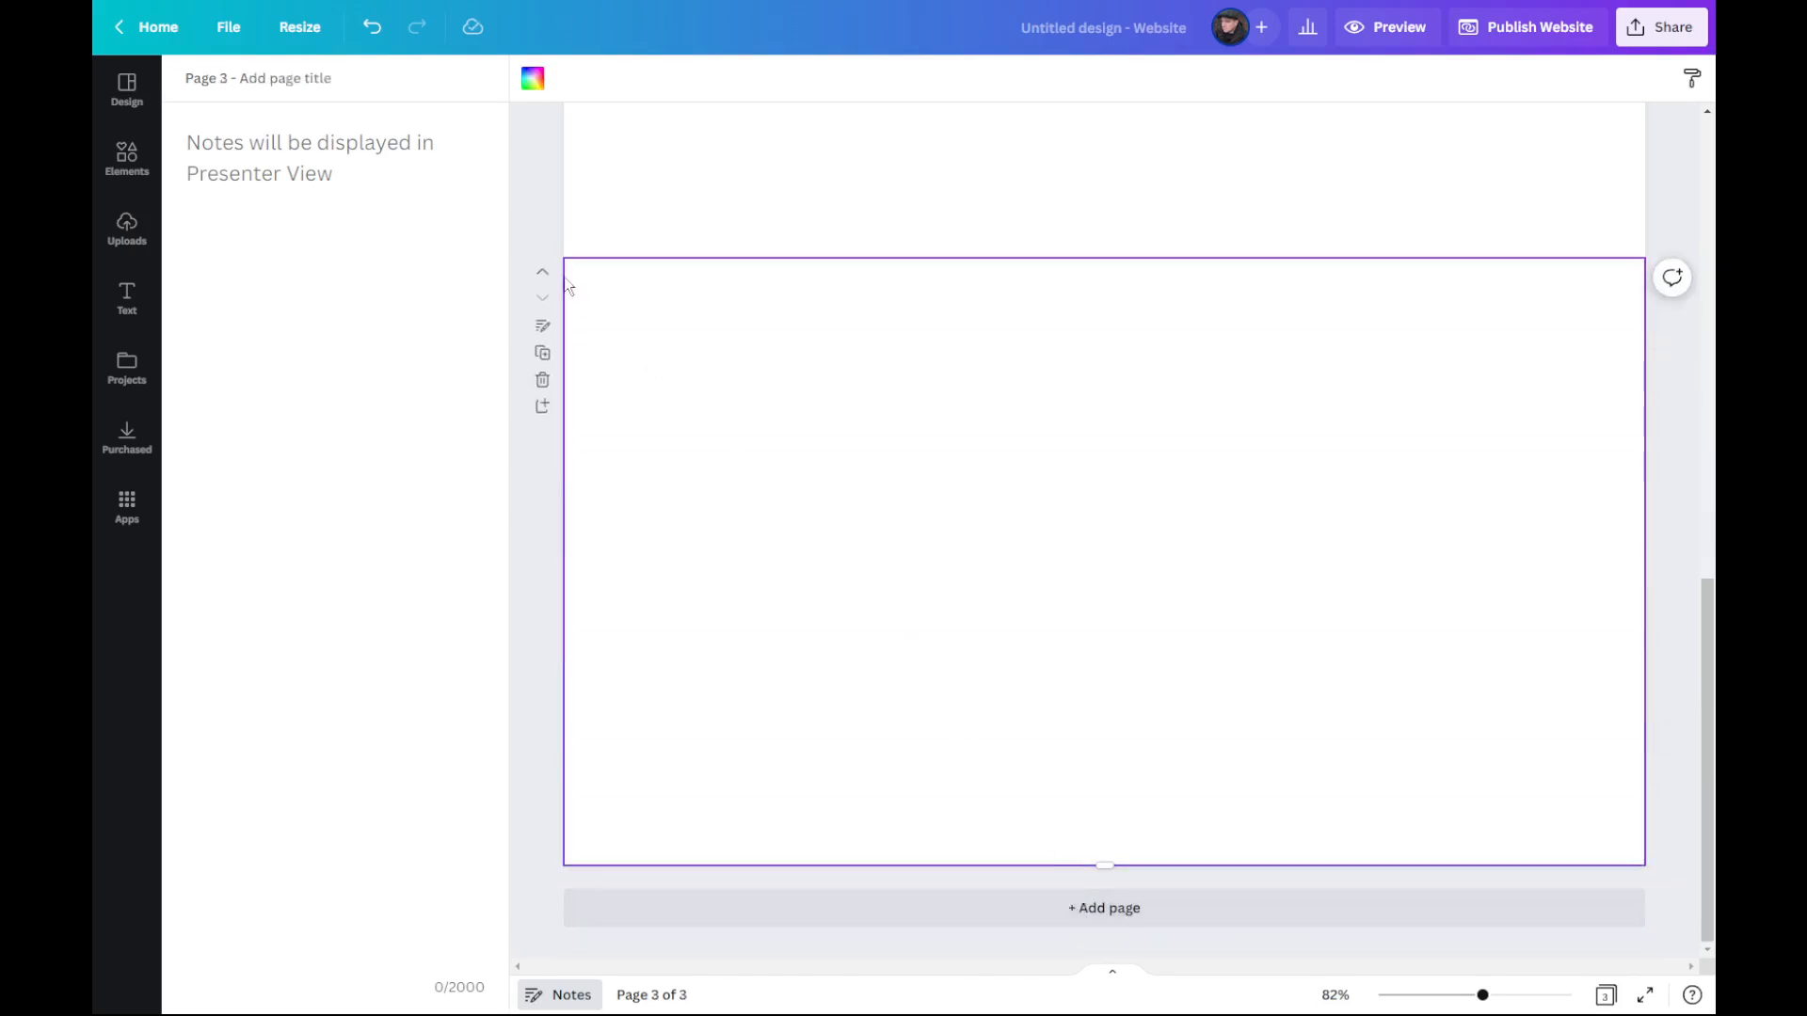
click(275, 78)
text(Information Page)
click(1681, 511)
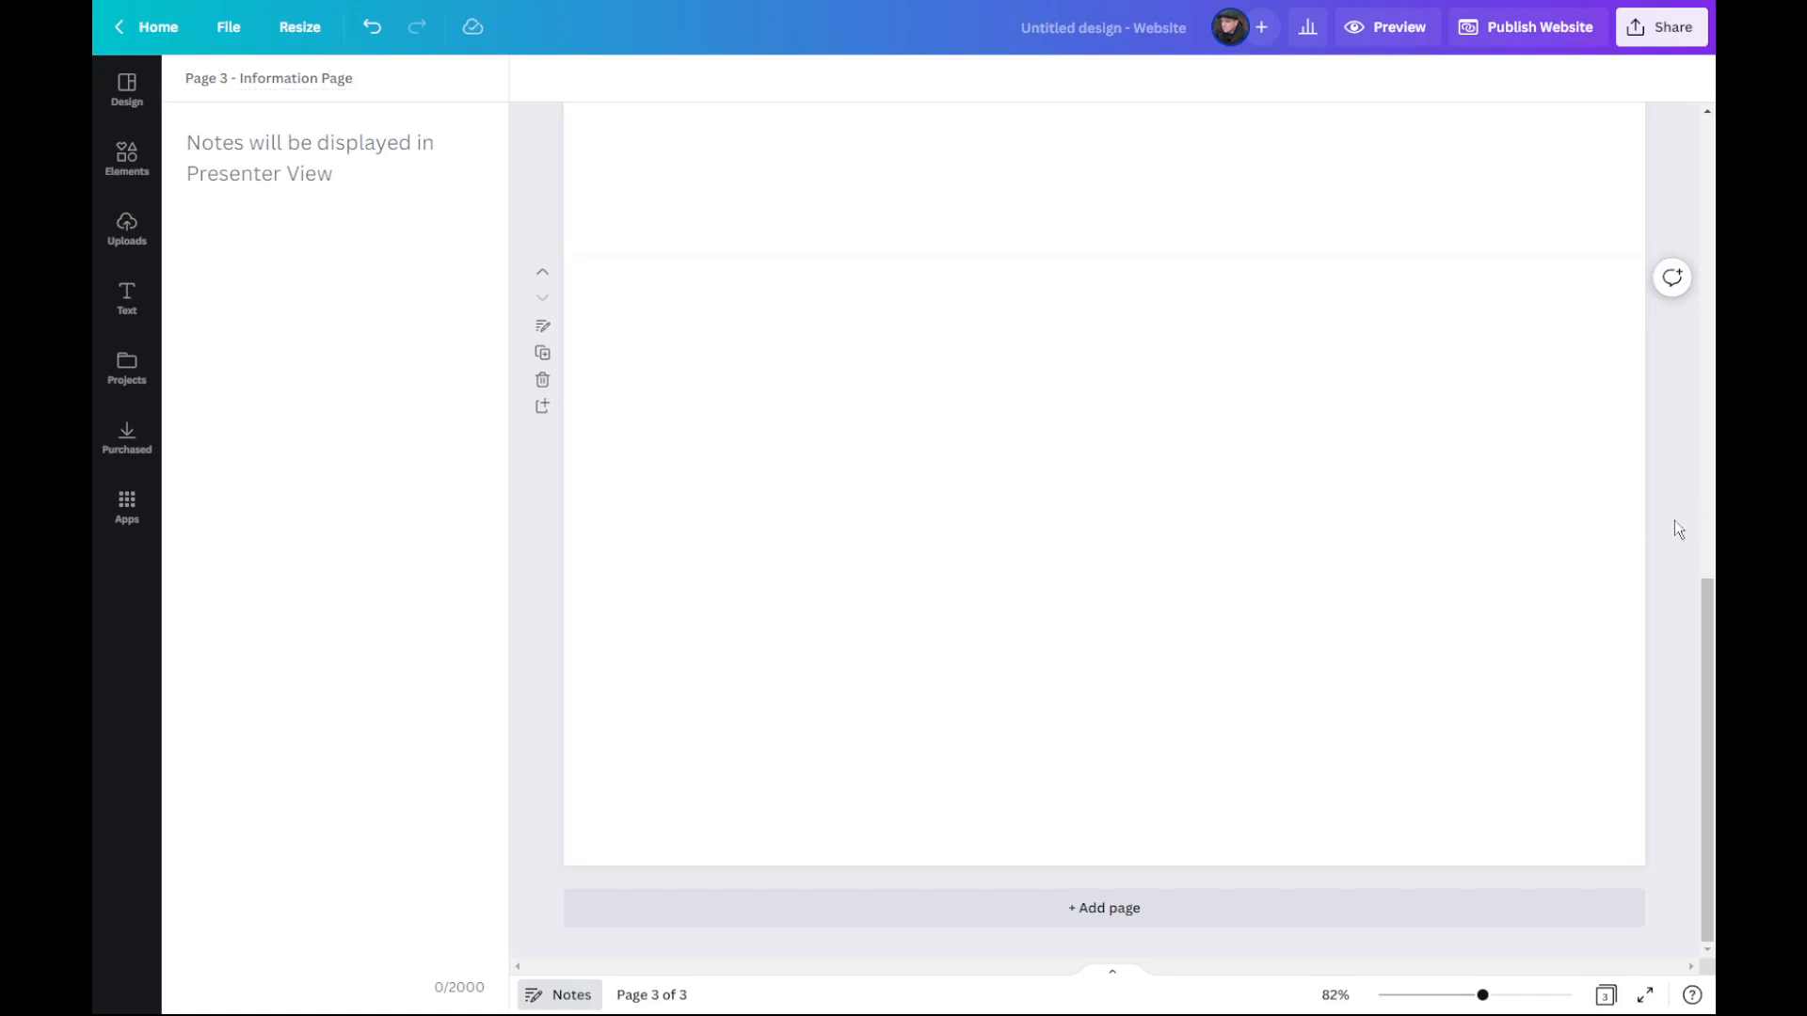
Step: Add a fourth page titled "Contact" and return to the Home Page
click(1097, 920)
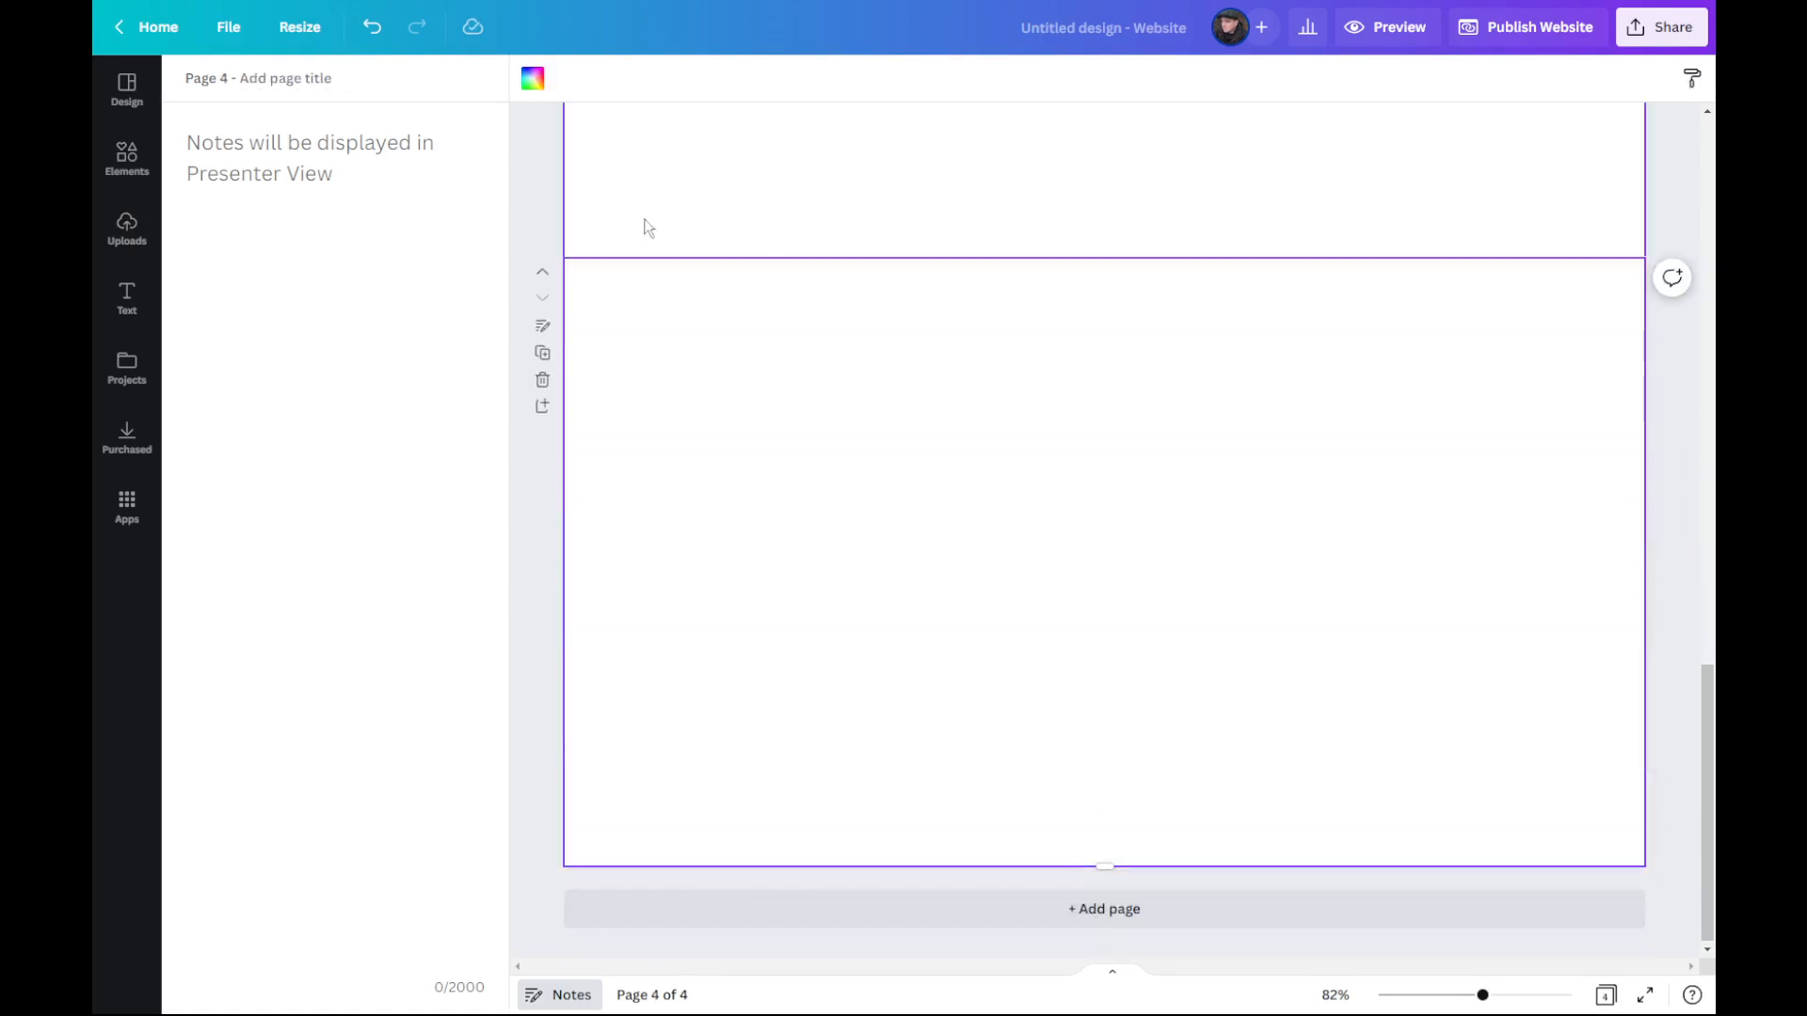
click(322, 78)
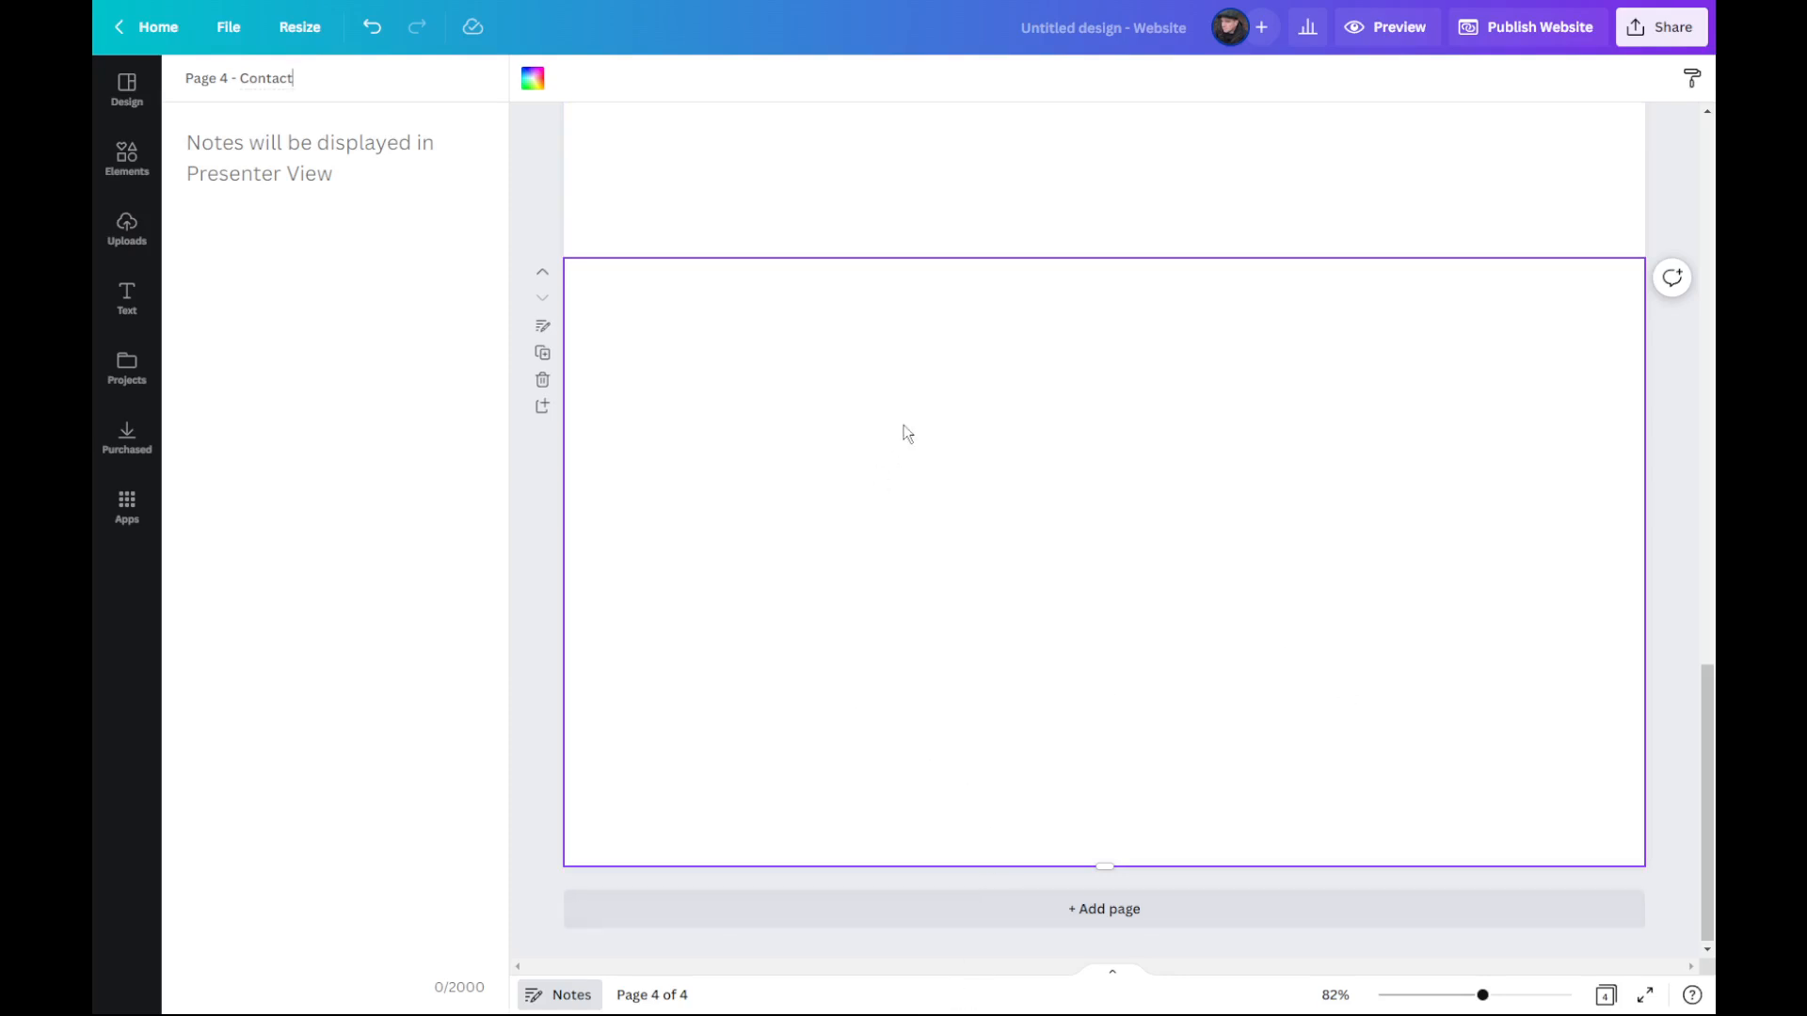
scroll(985, 597, up, 2)
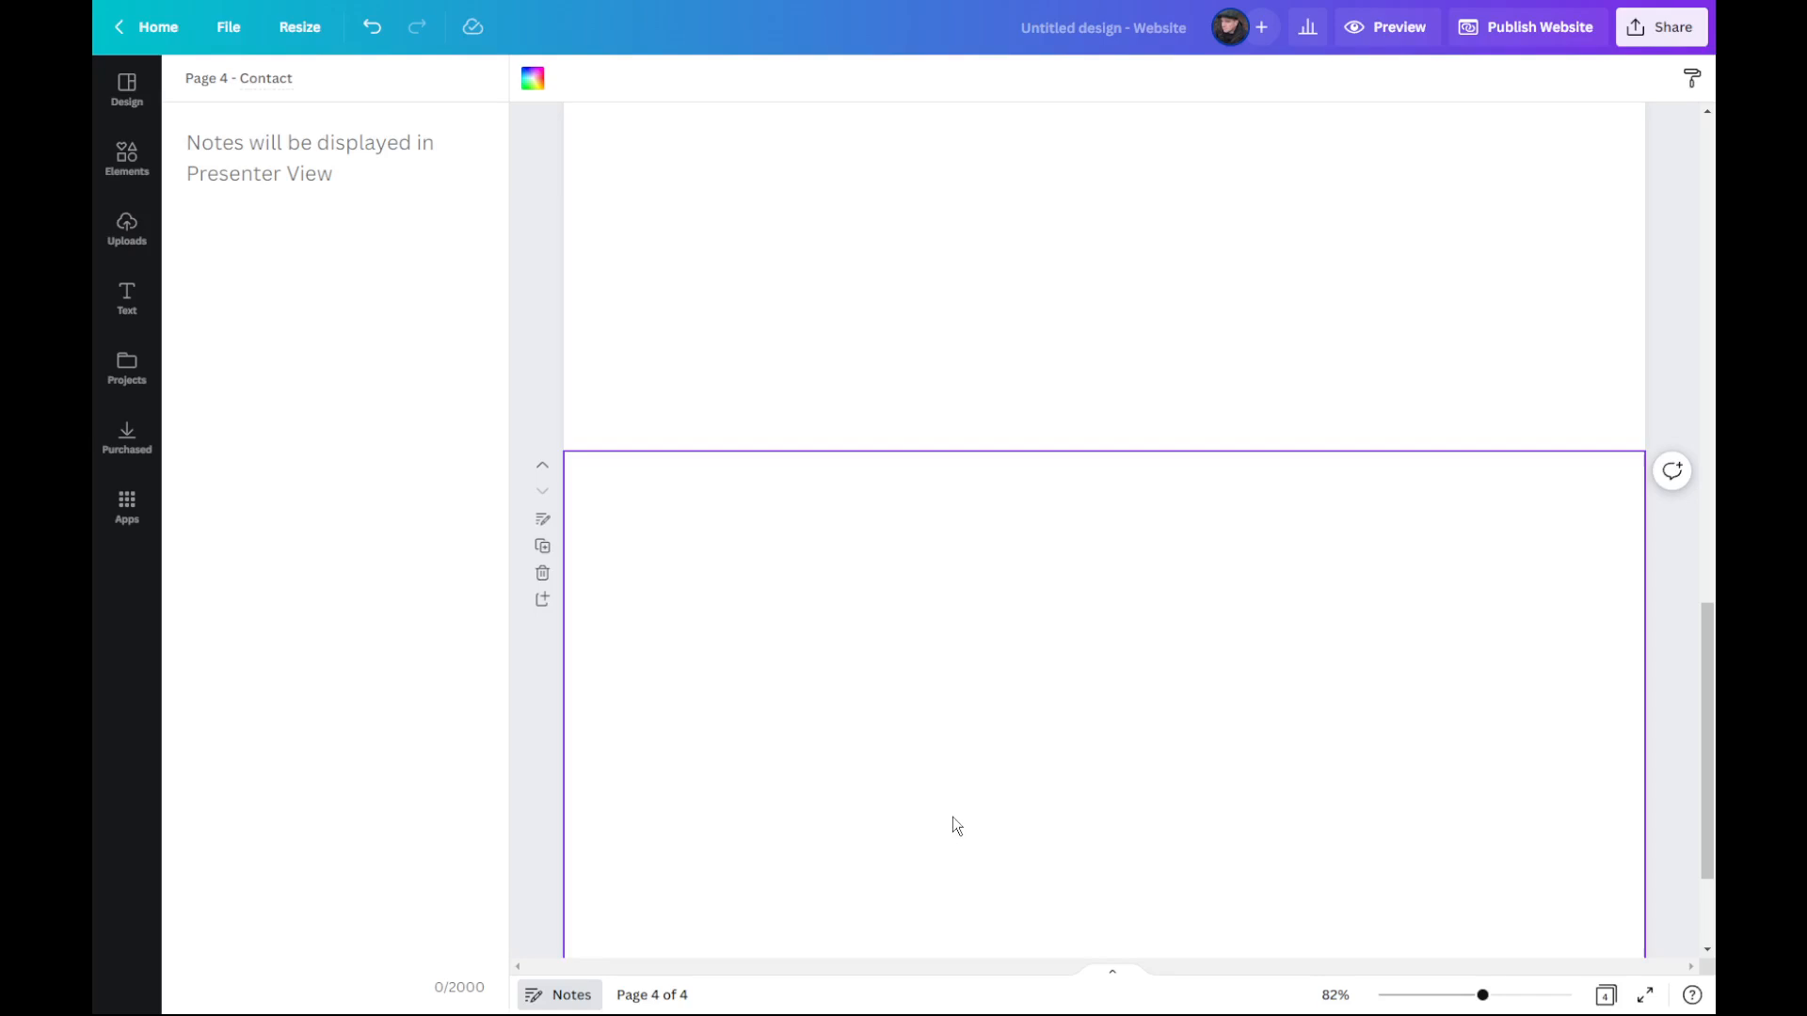
click(979, 329)
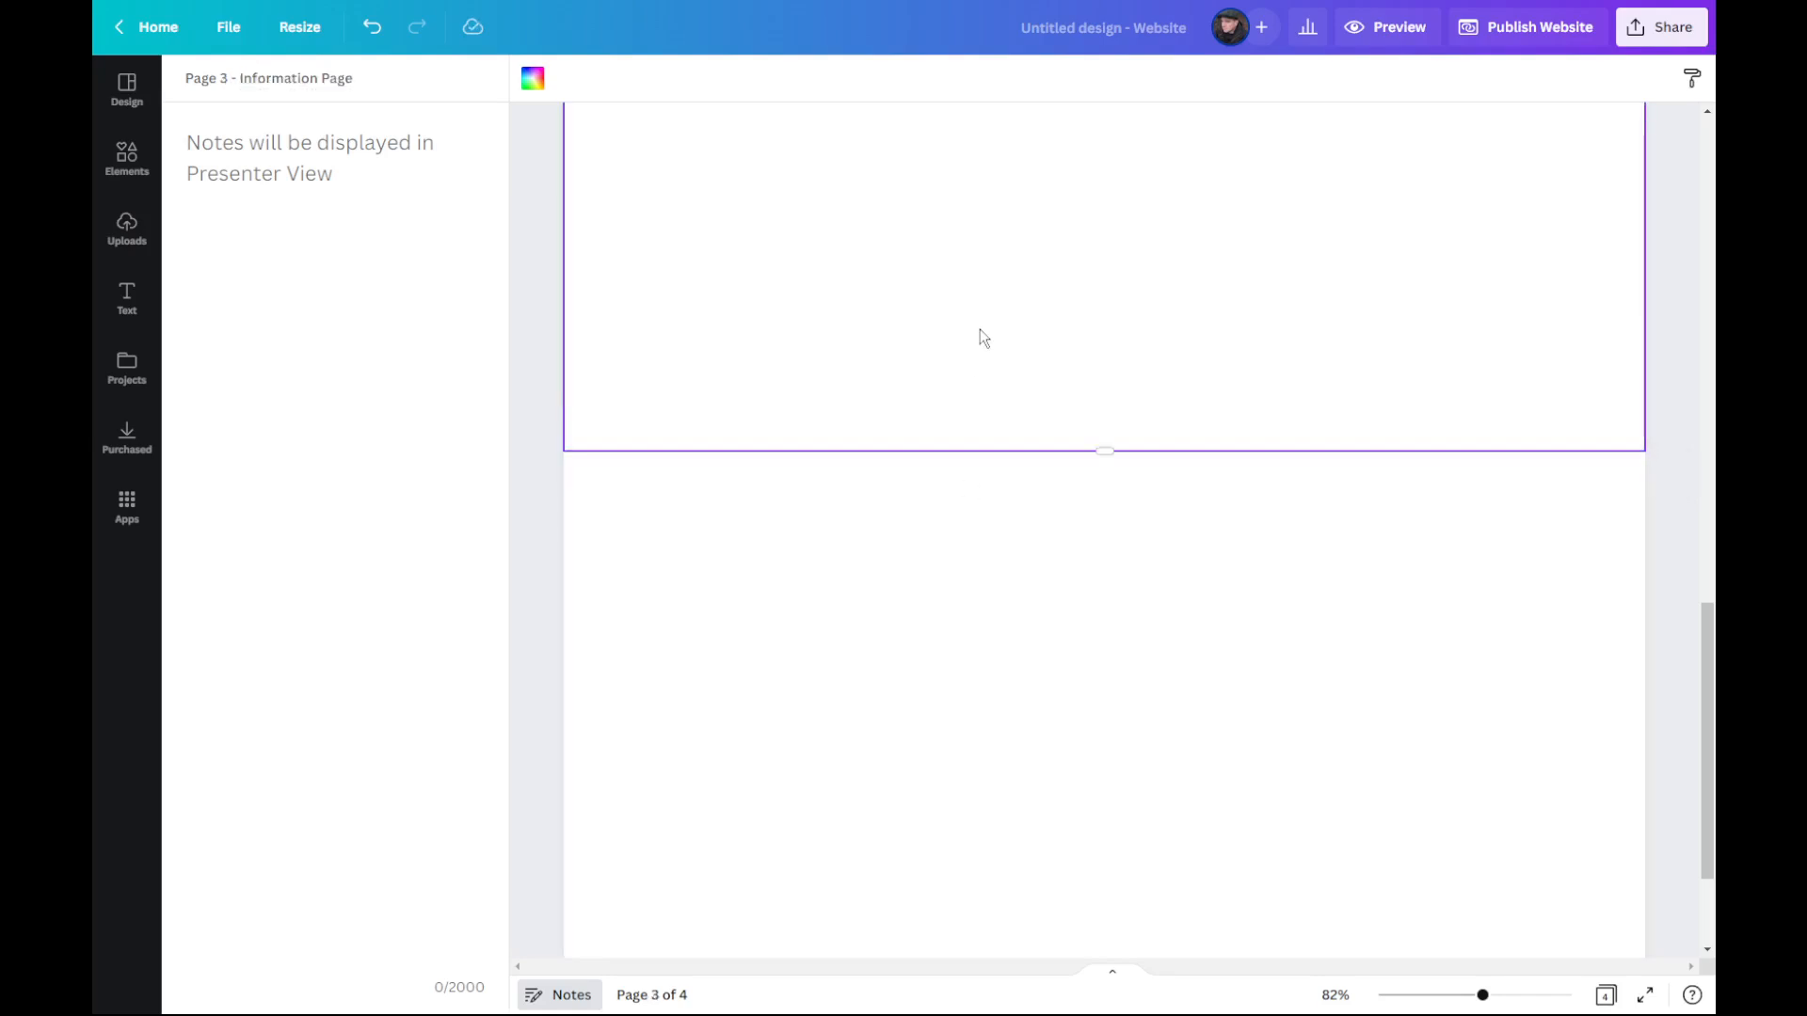
scroll(980, 329, up, 4)
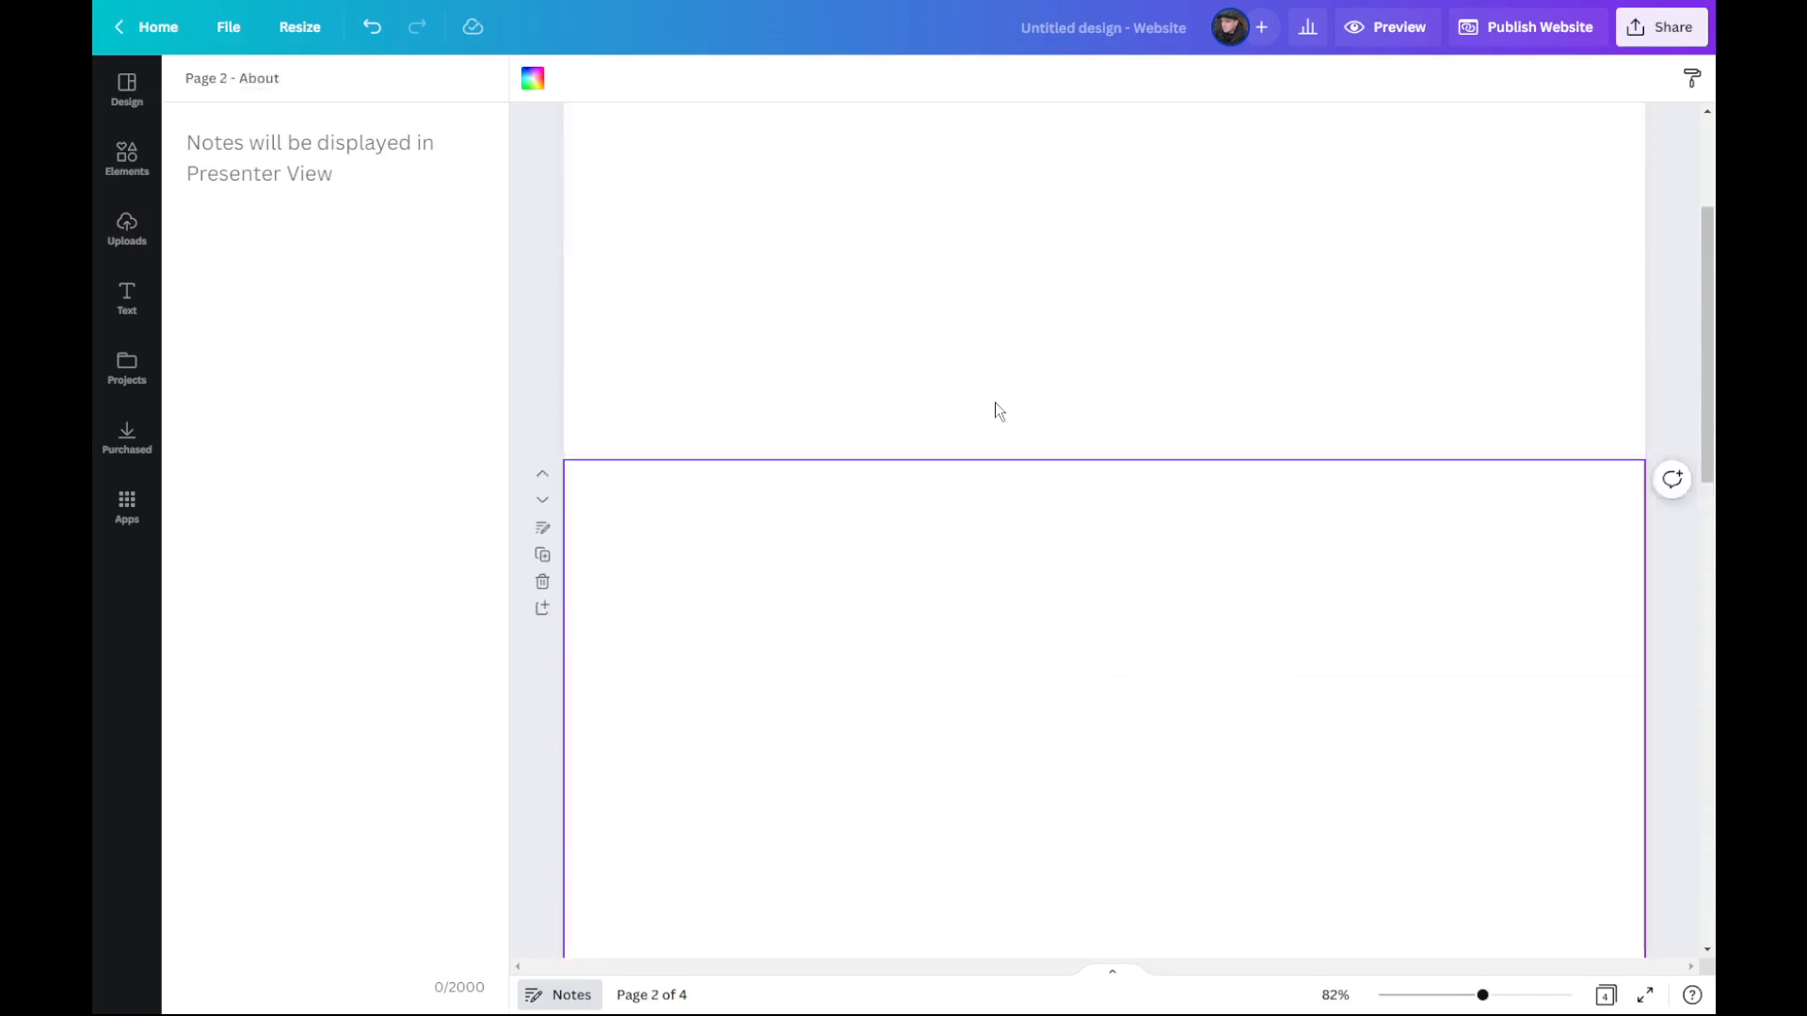
scroll(996, 402, up, 1)
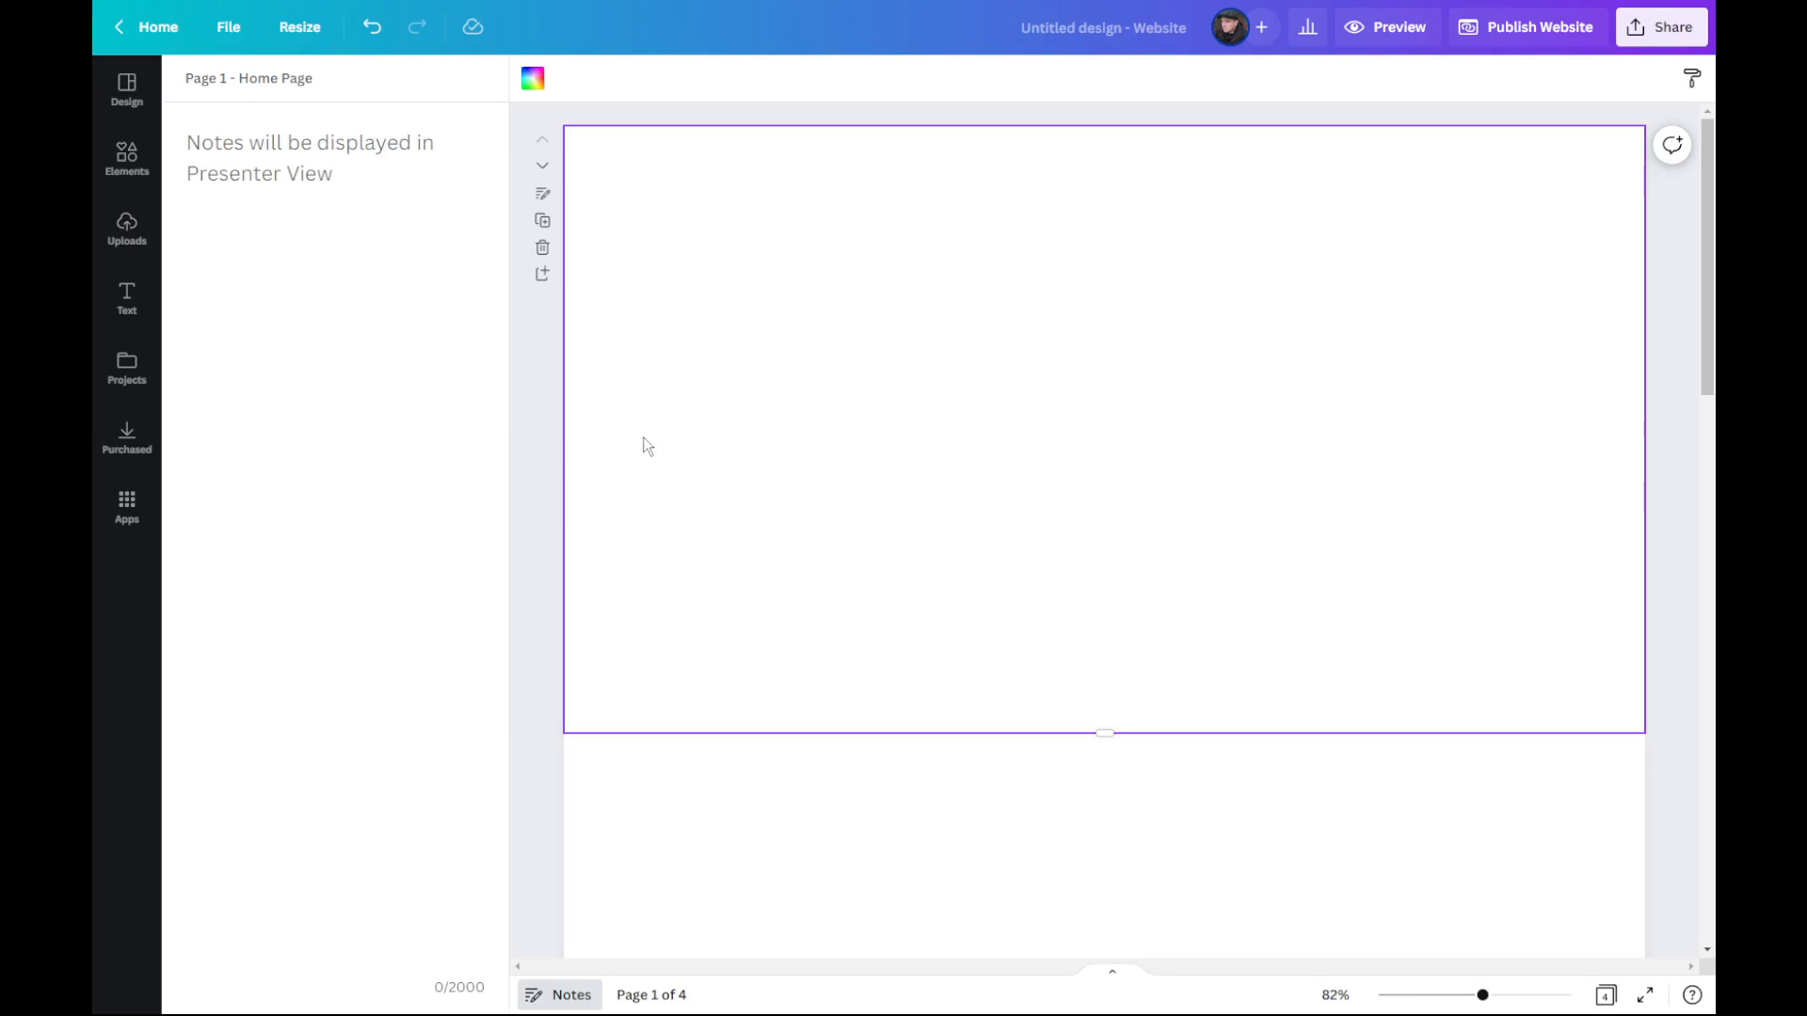
Step: Search the elements library for "button" and browse the matching graphics
click(127, 160)
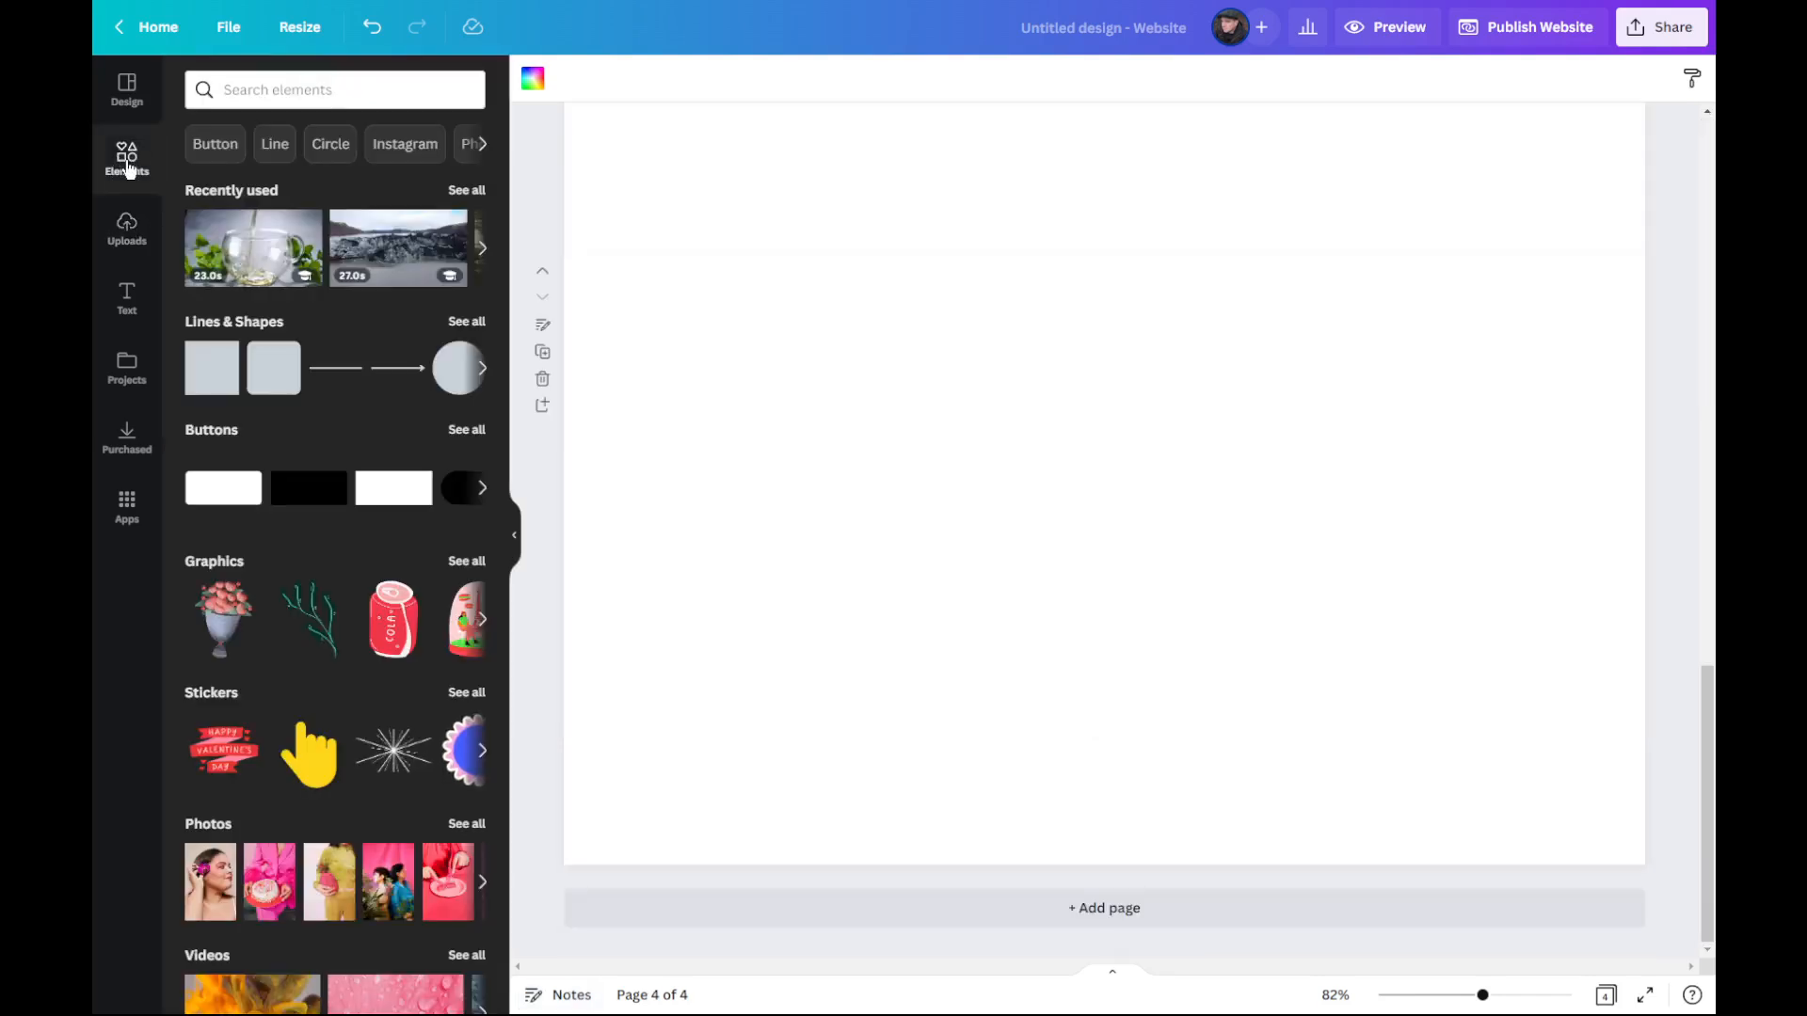
click(308, 91)
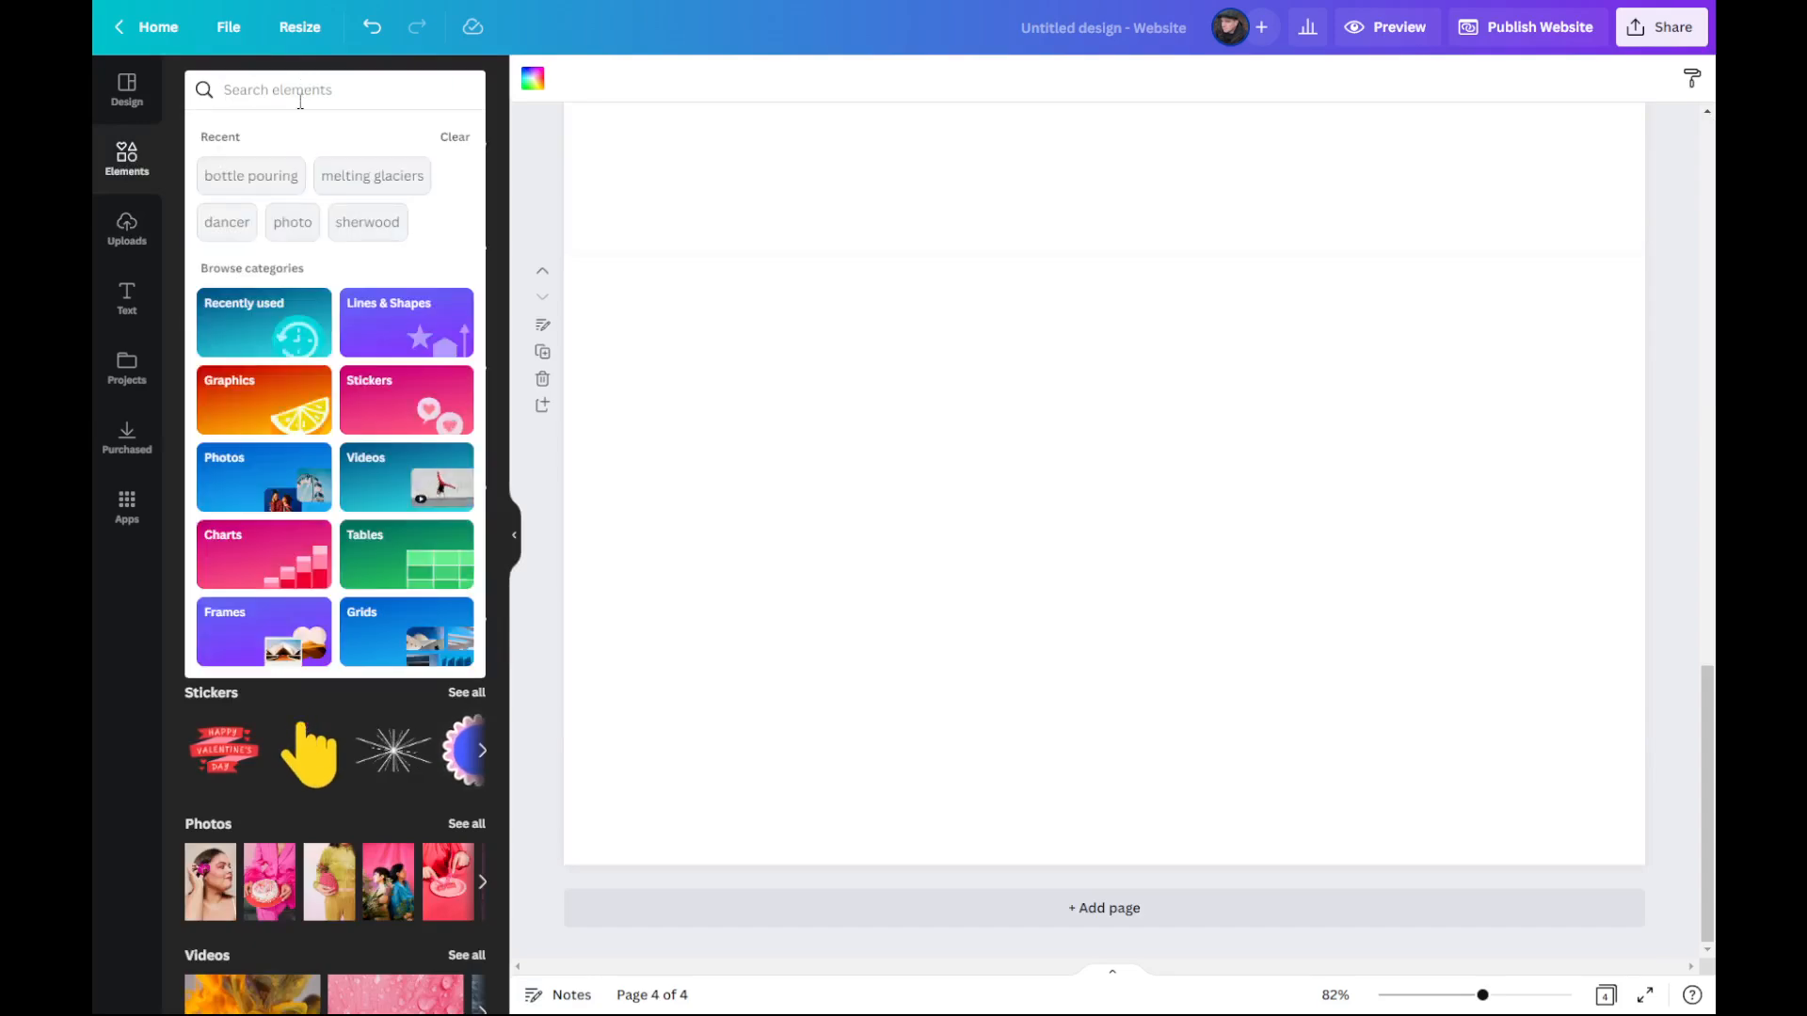
text(button)
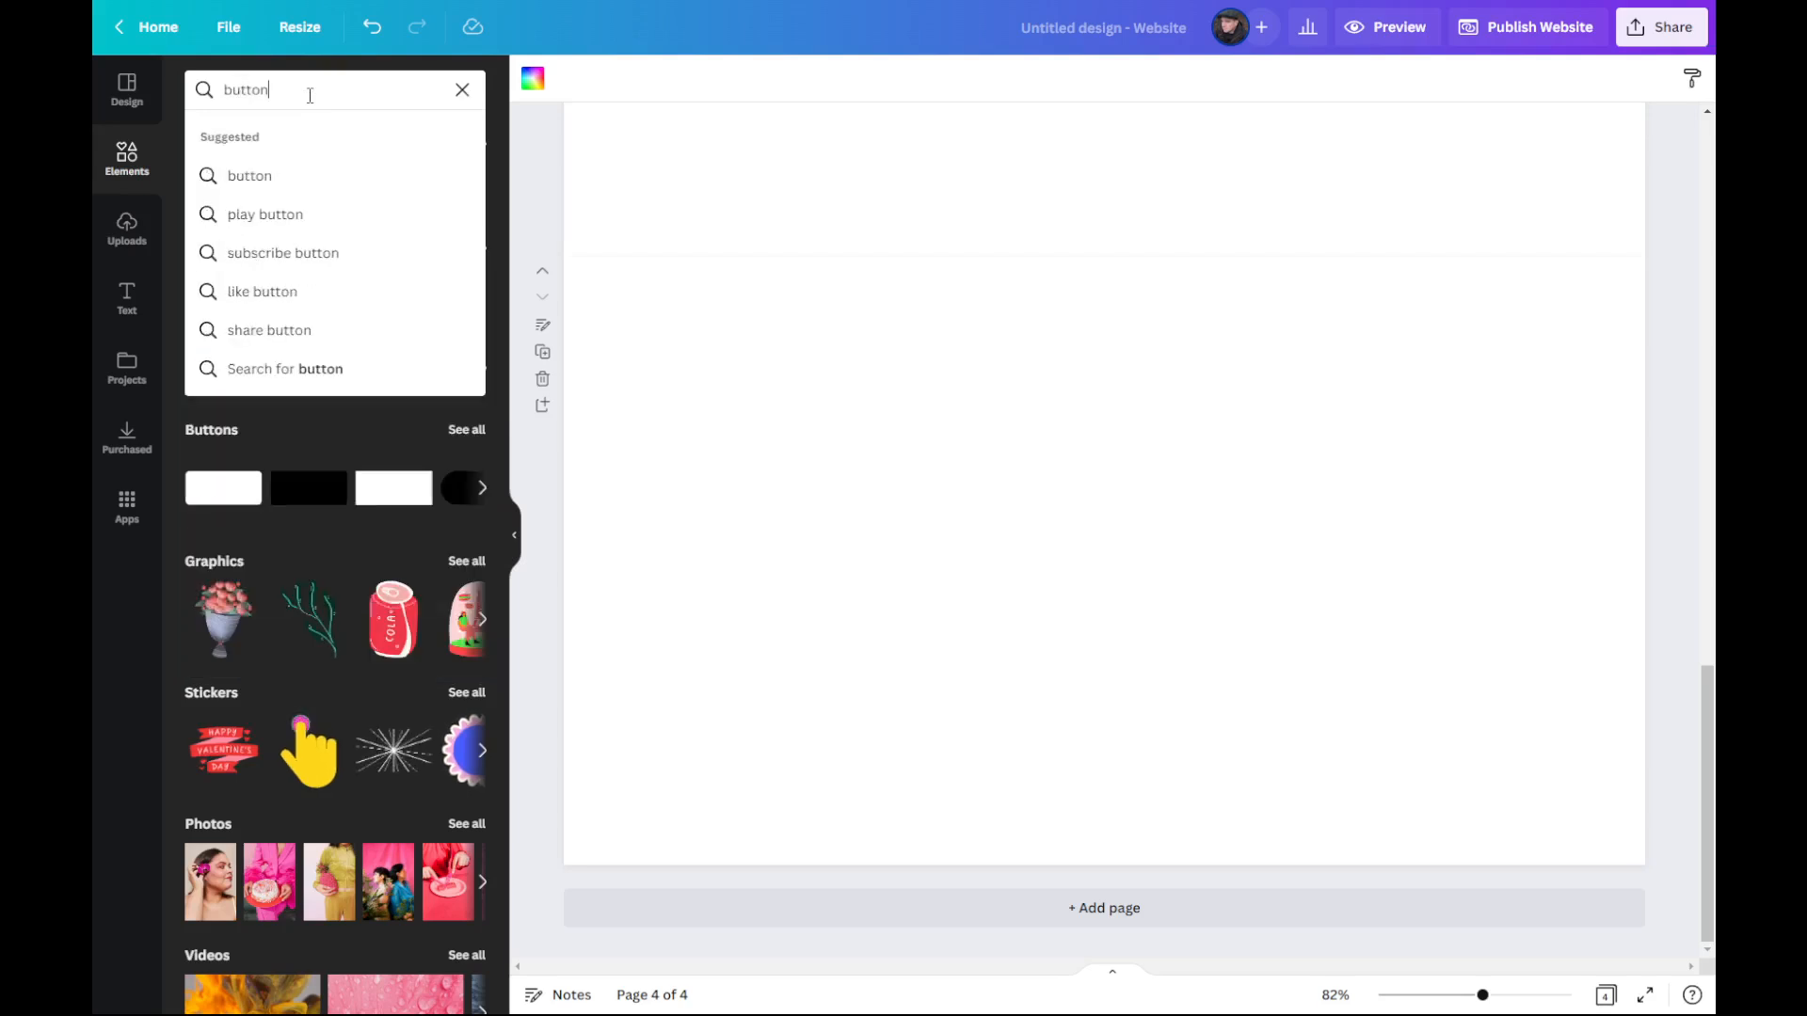
key(Return)
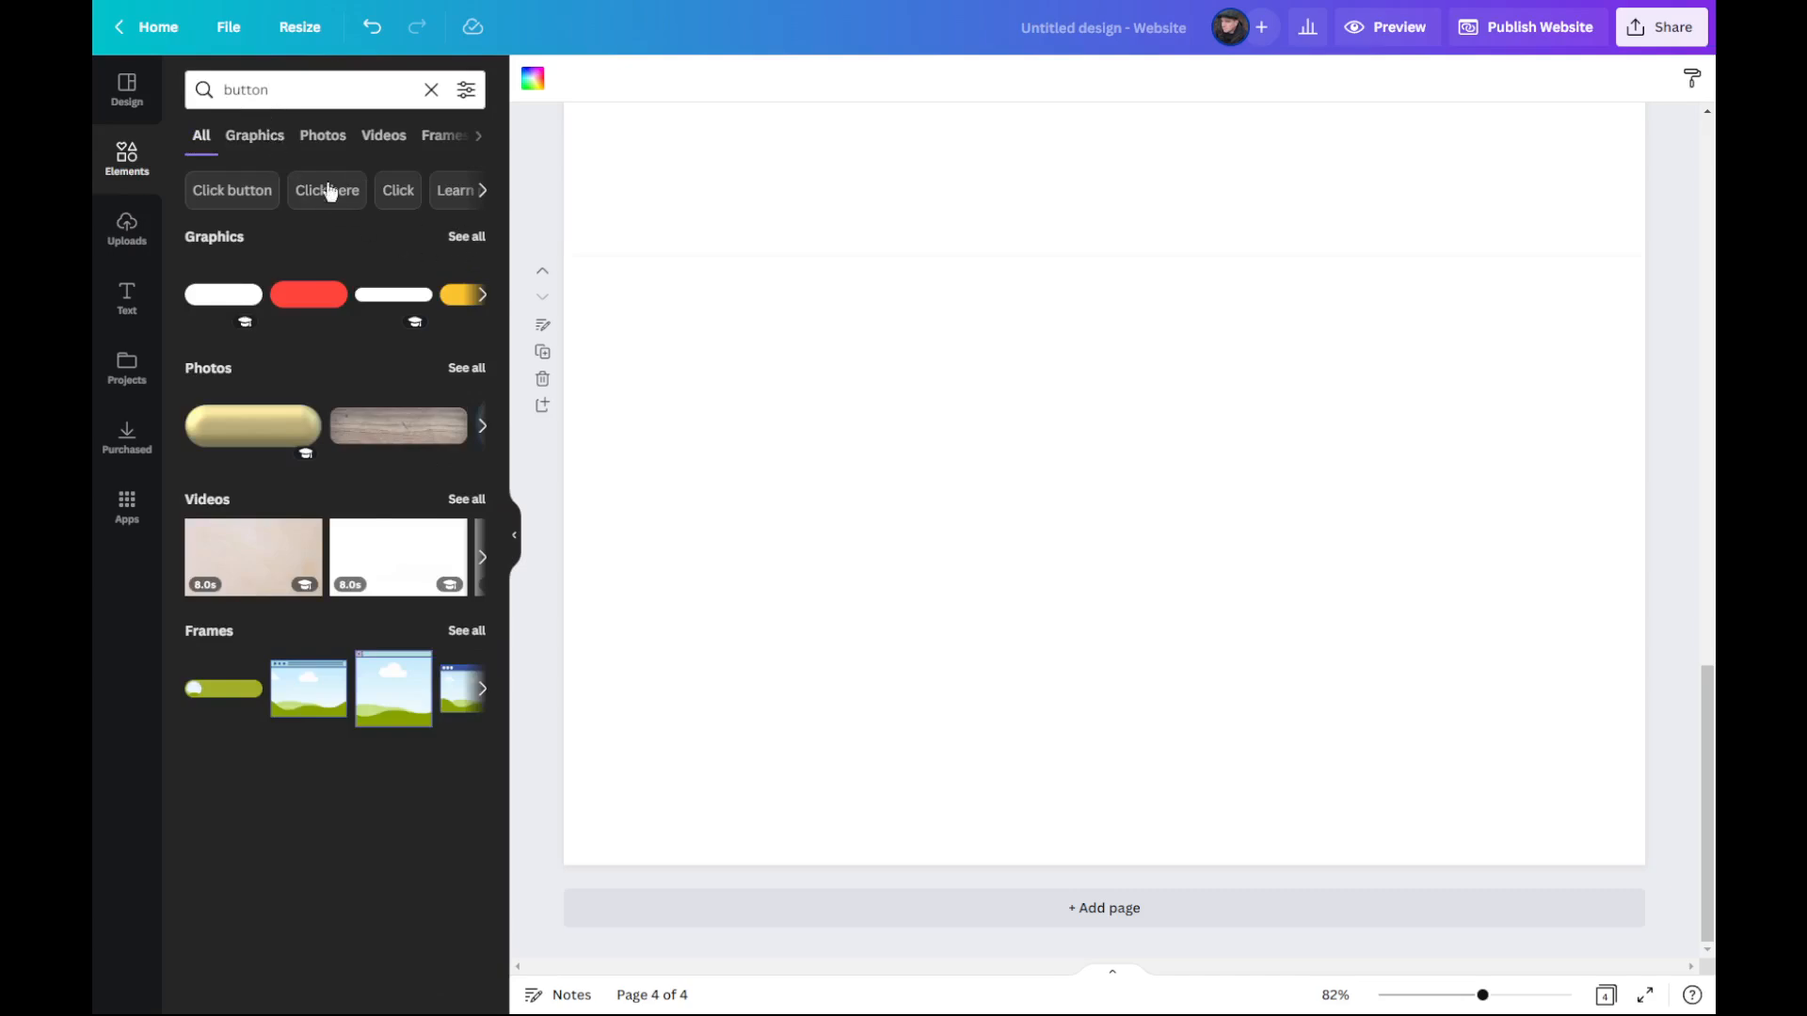
click(261, 137)
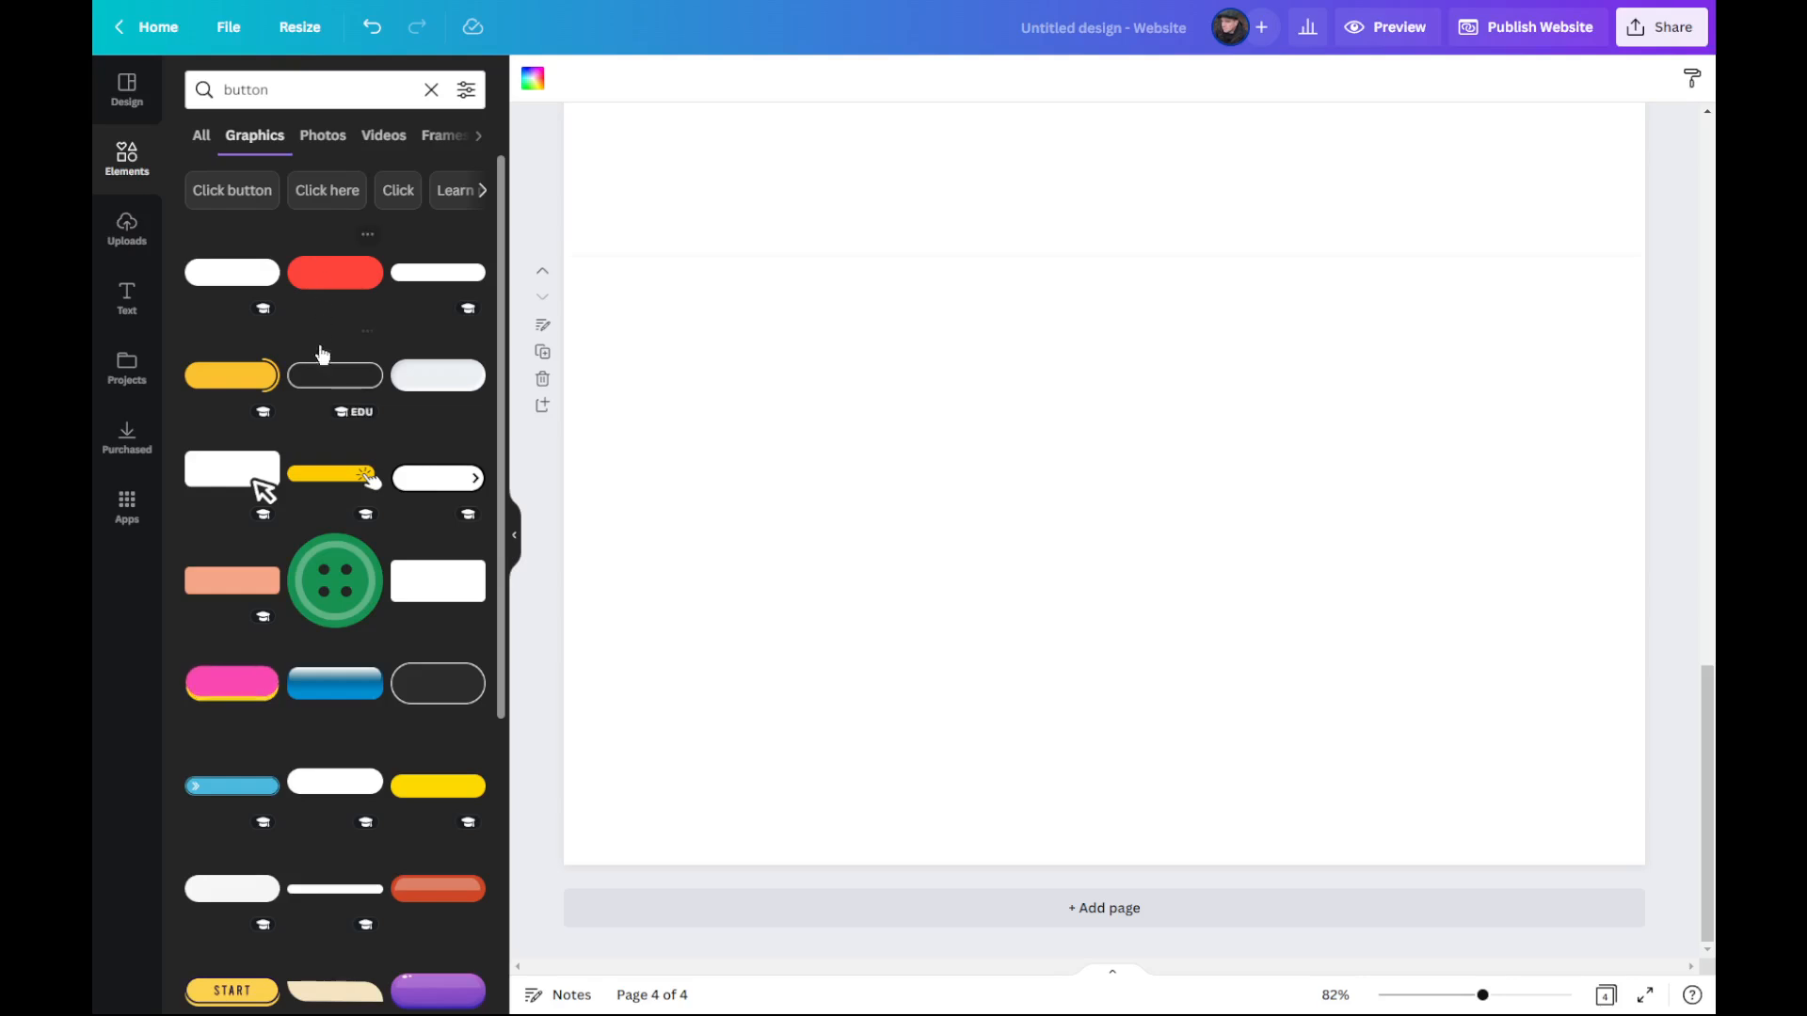
scroll(320, 376, down, 2)
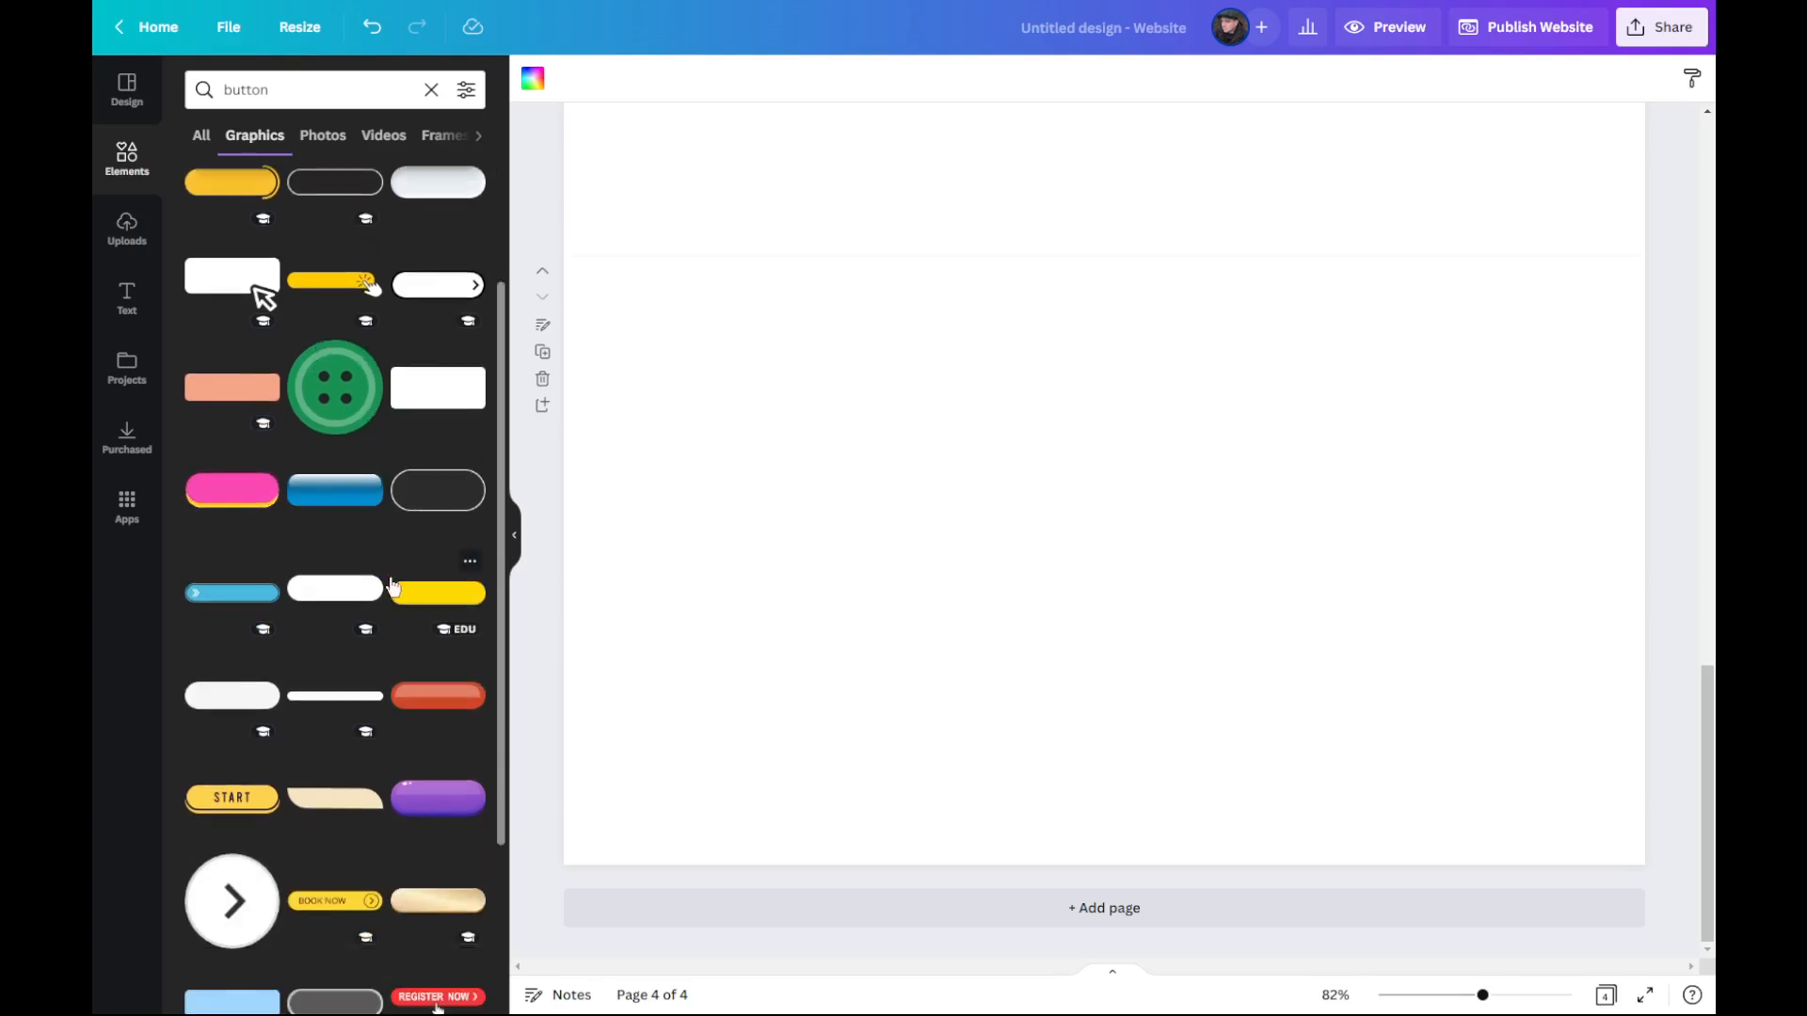
scroll(393, 585, down, 1)
scroll(390, 578, down, 2)
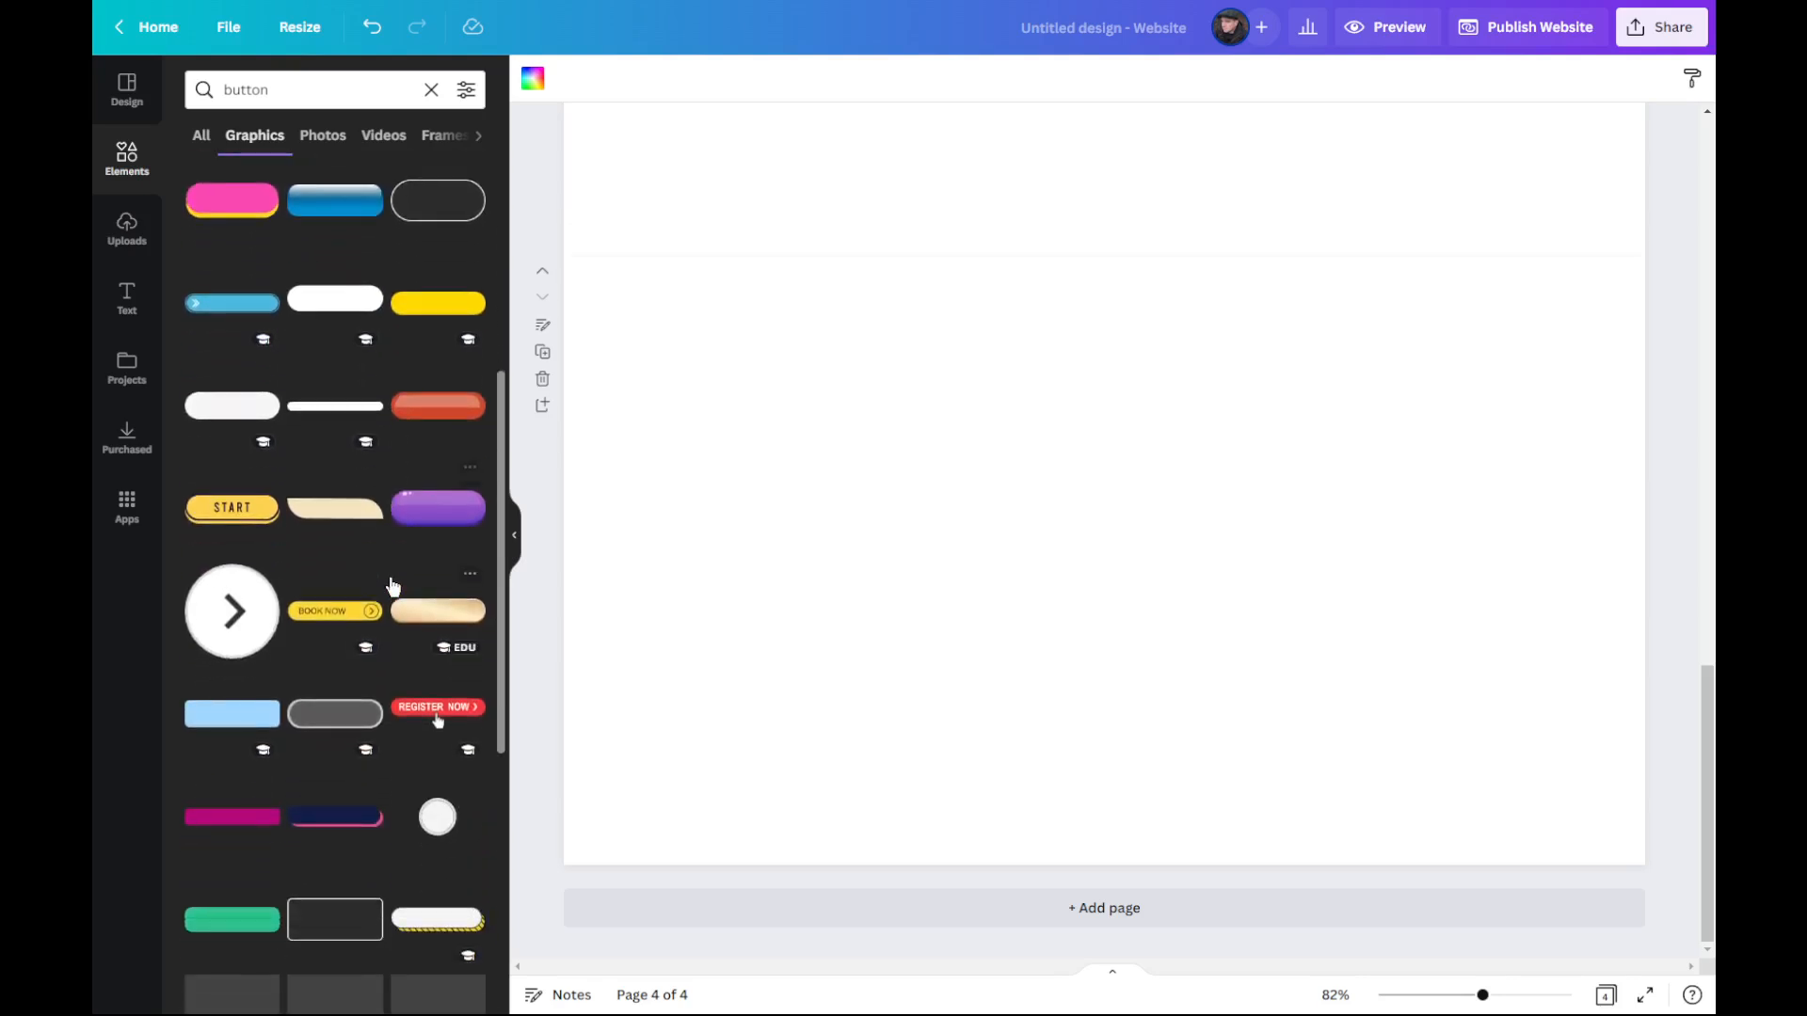
scroll(394, 585, up, 1)
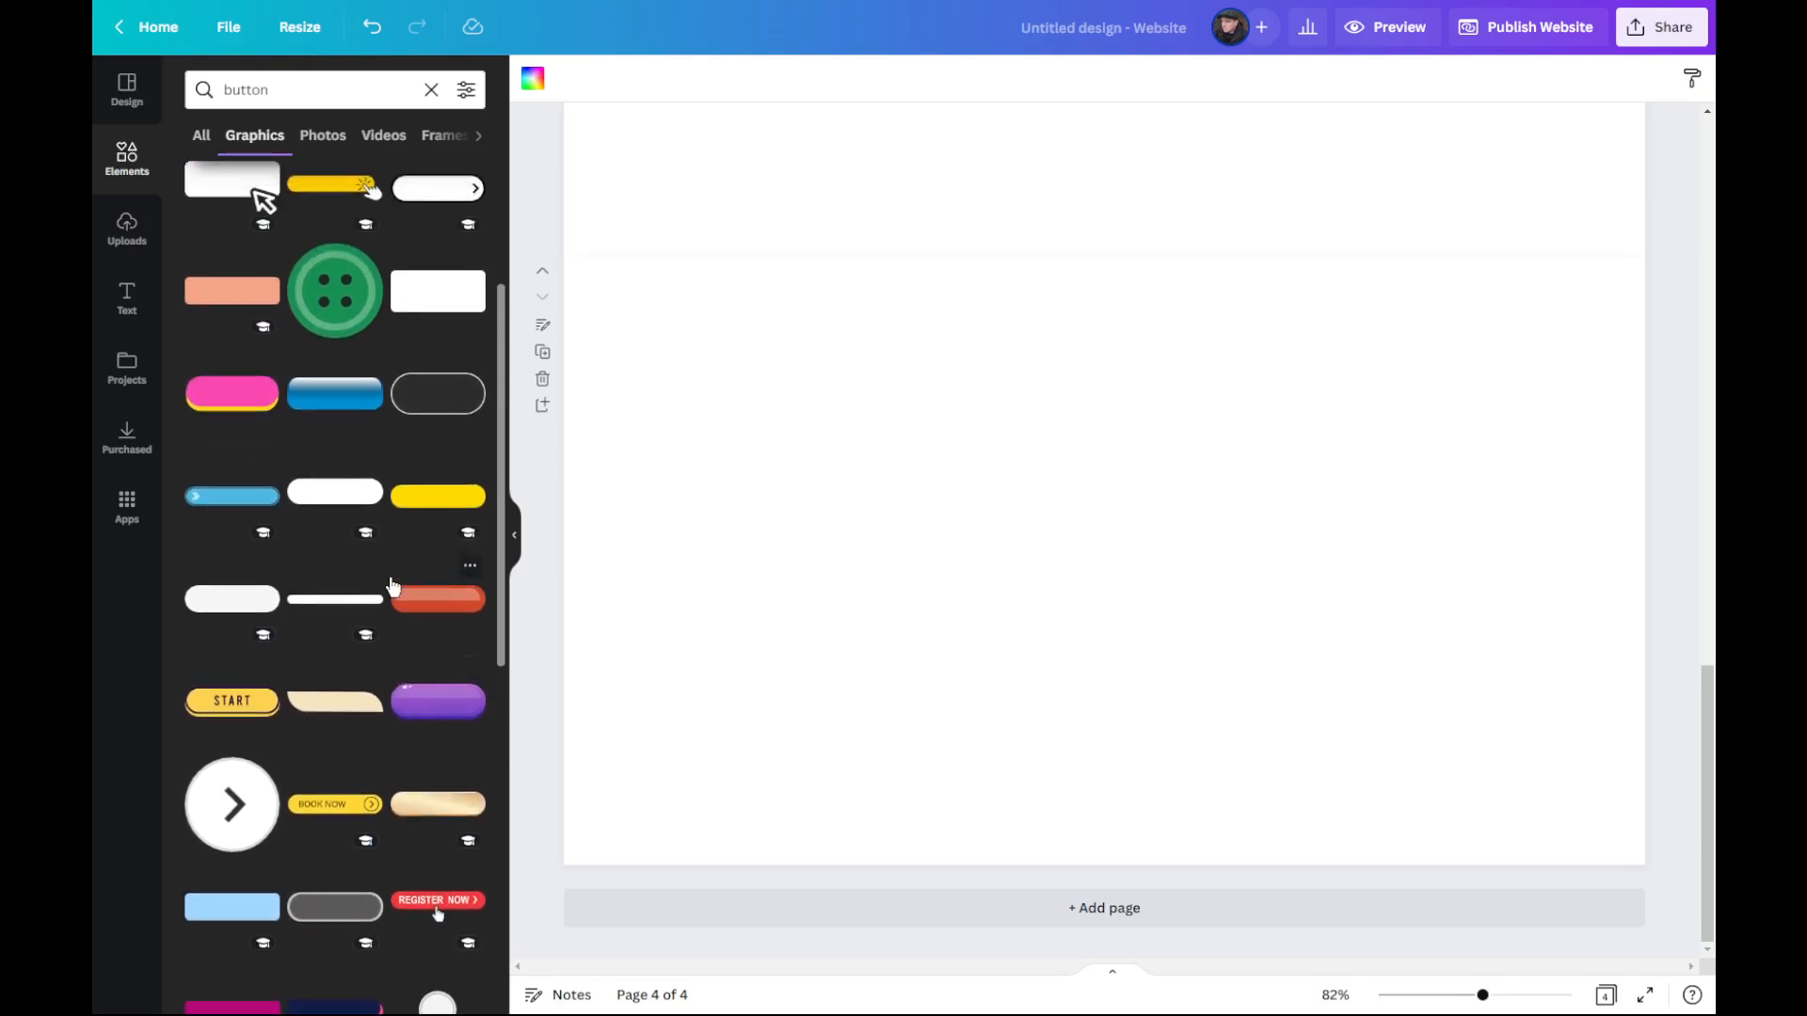
scroll(393, 585, up, 3)
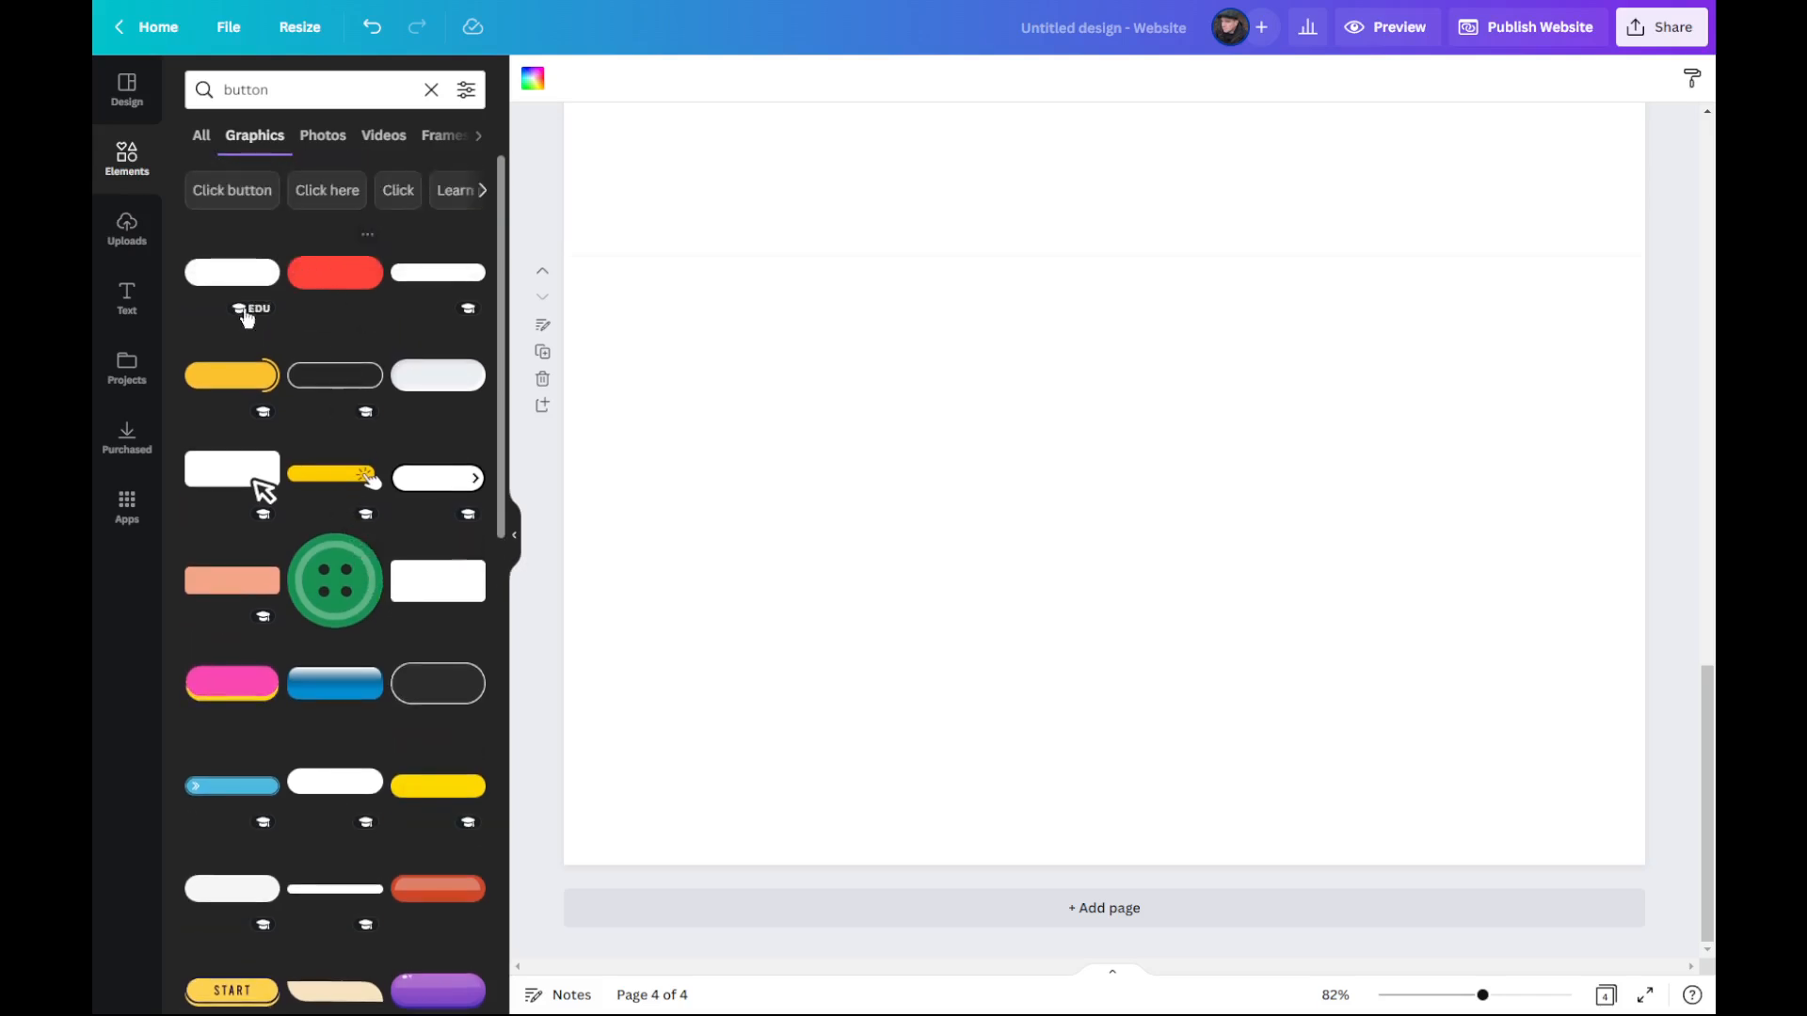
drag(234, 393, 793, 183)
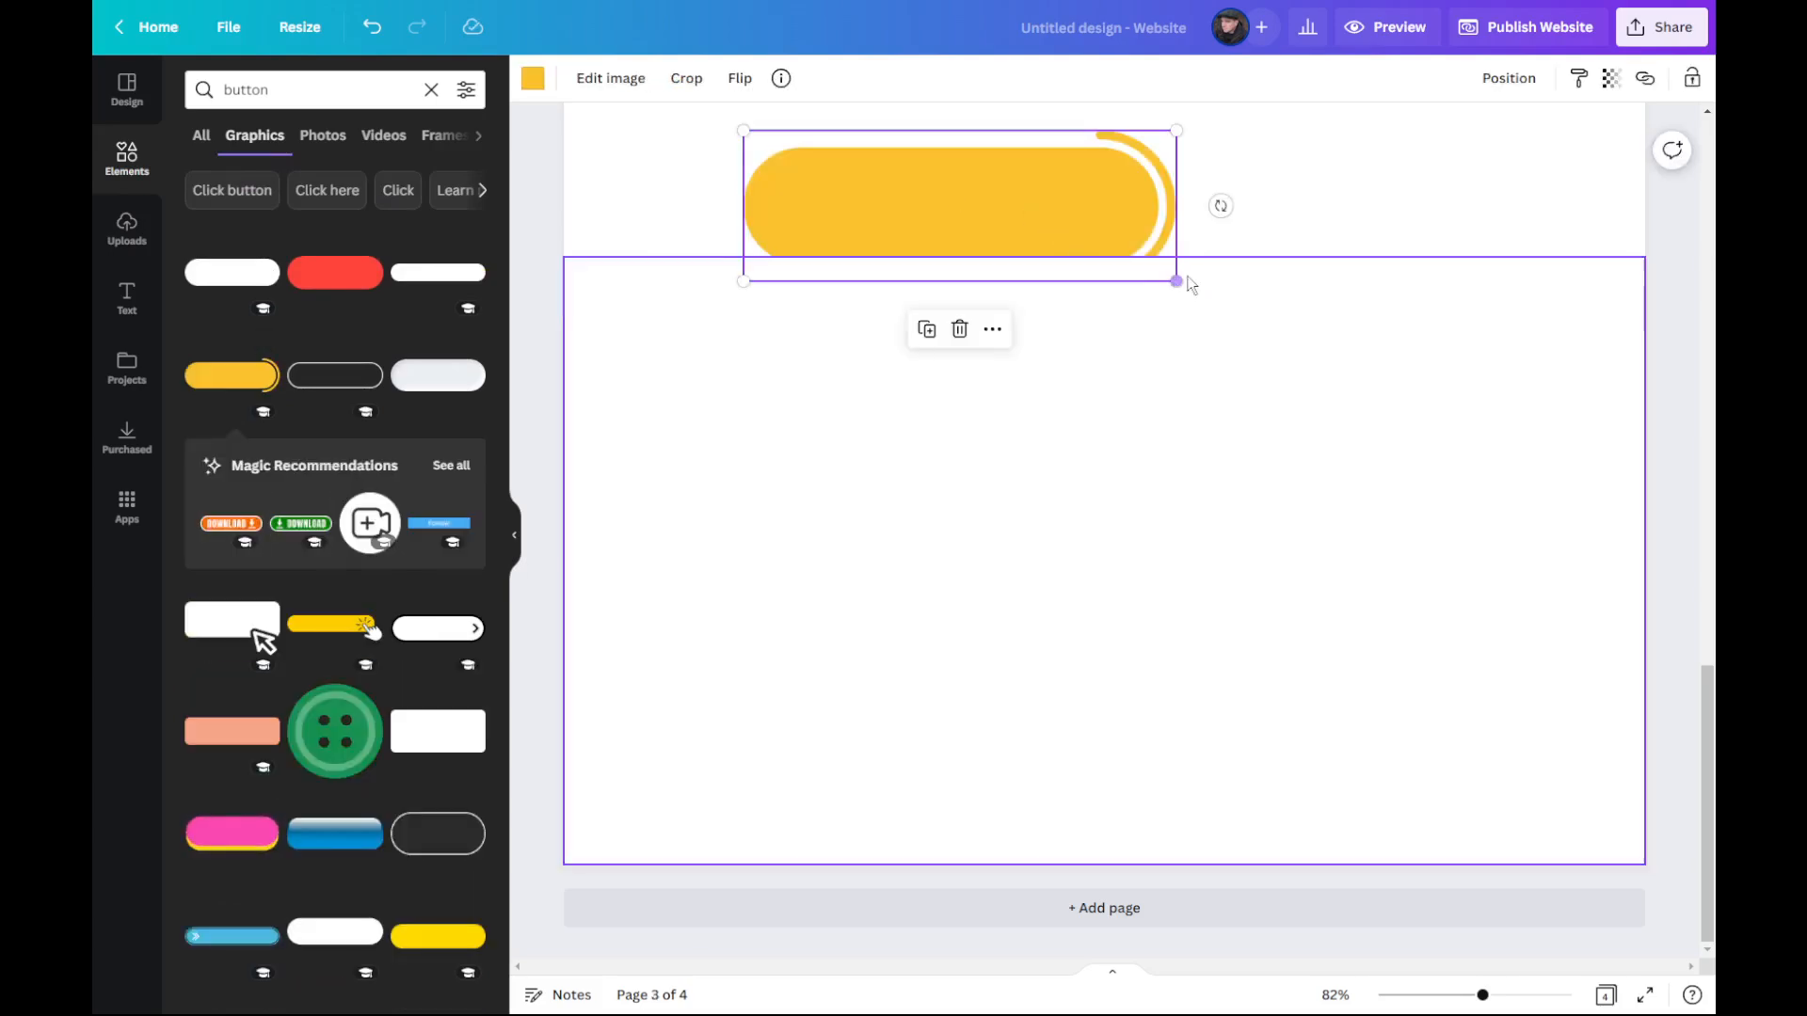
scroll(1176, 292, up, 6)
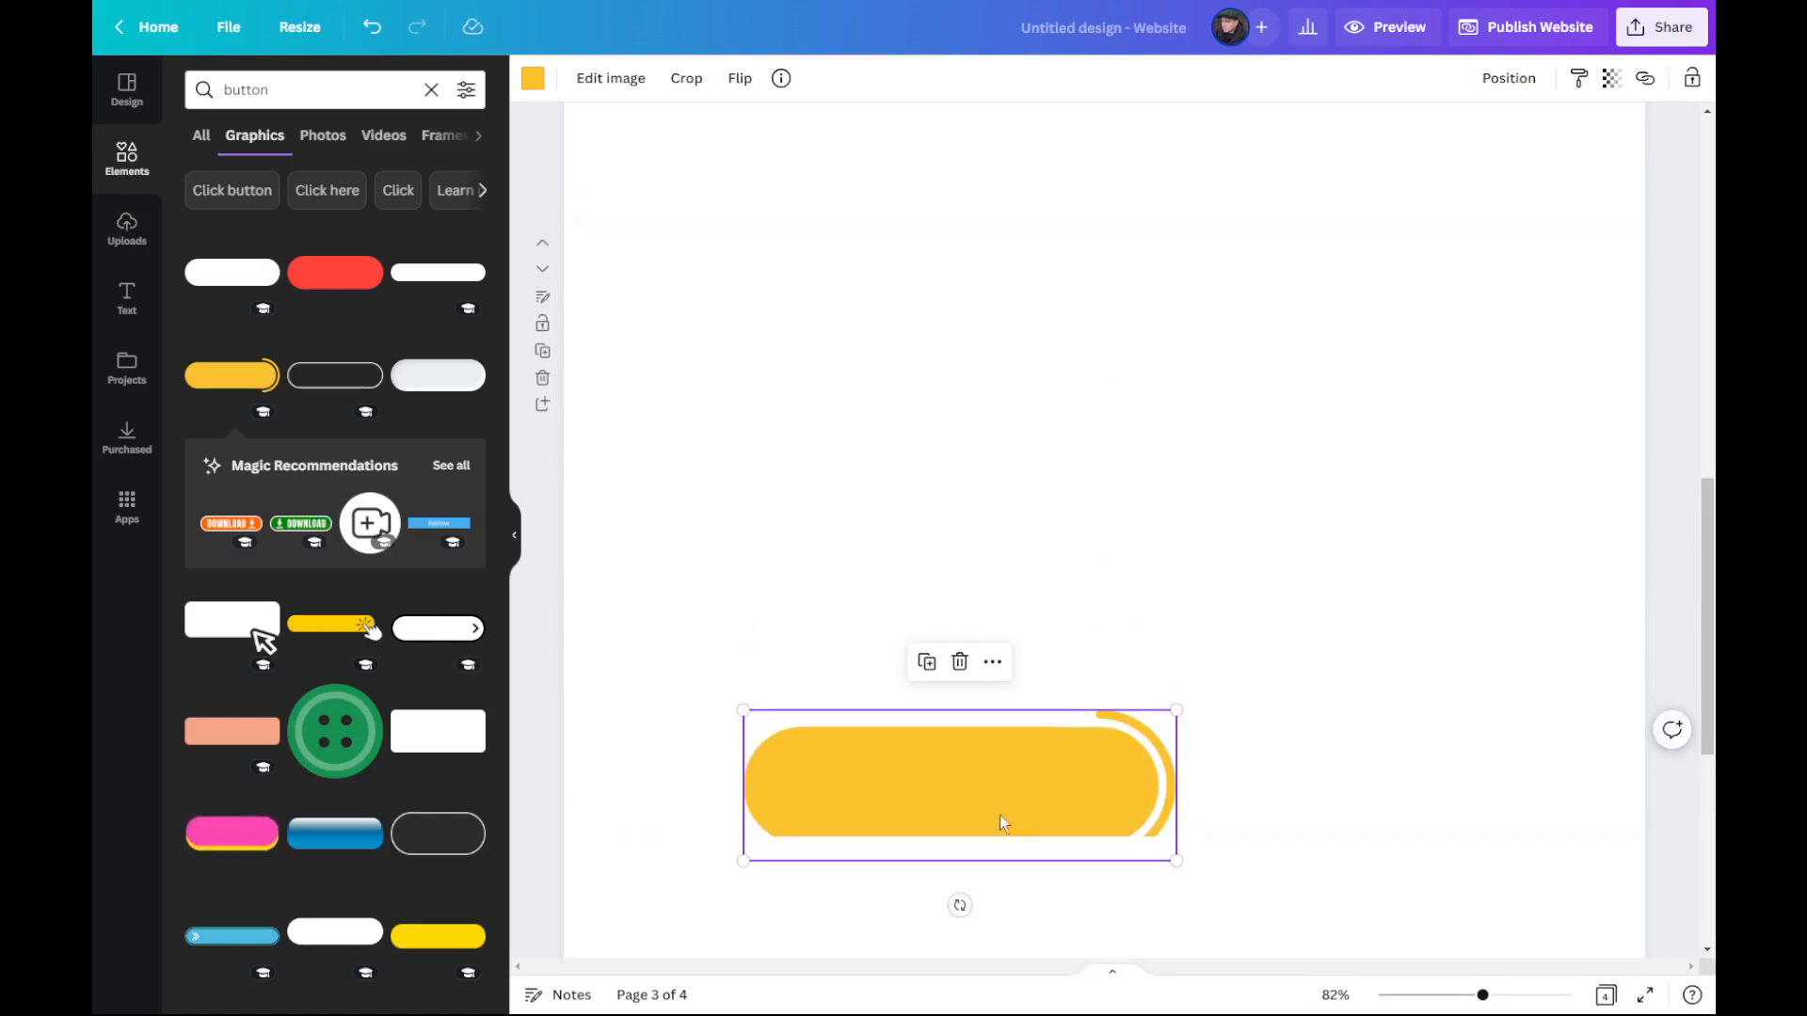
key(Delete)
Step: Place the recently used yellow rounded button graphic near the upper edge of the Home Page and shrink it to a small navigation button
scroll(828, 522, up, 15)
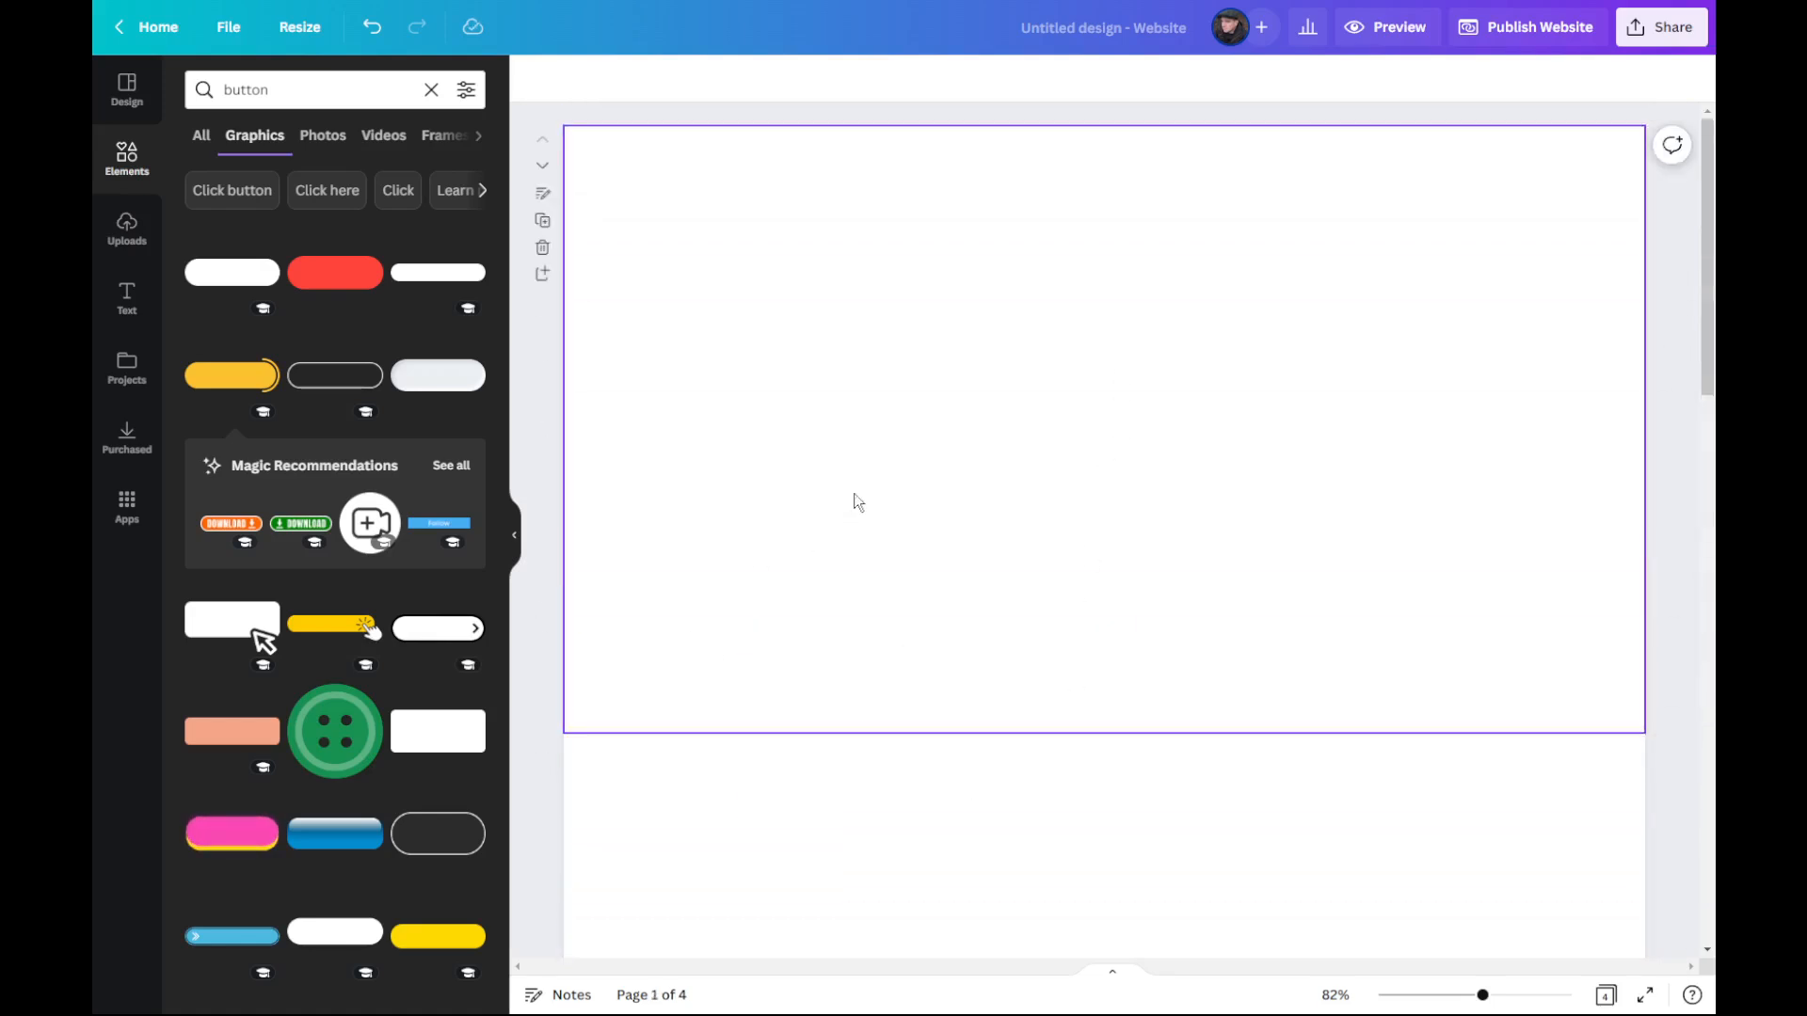
click(1024, 276)
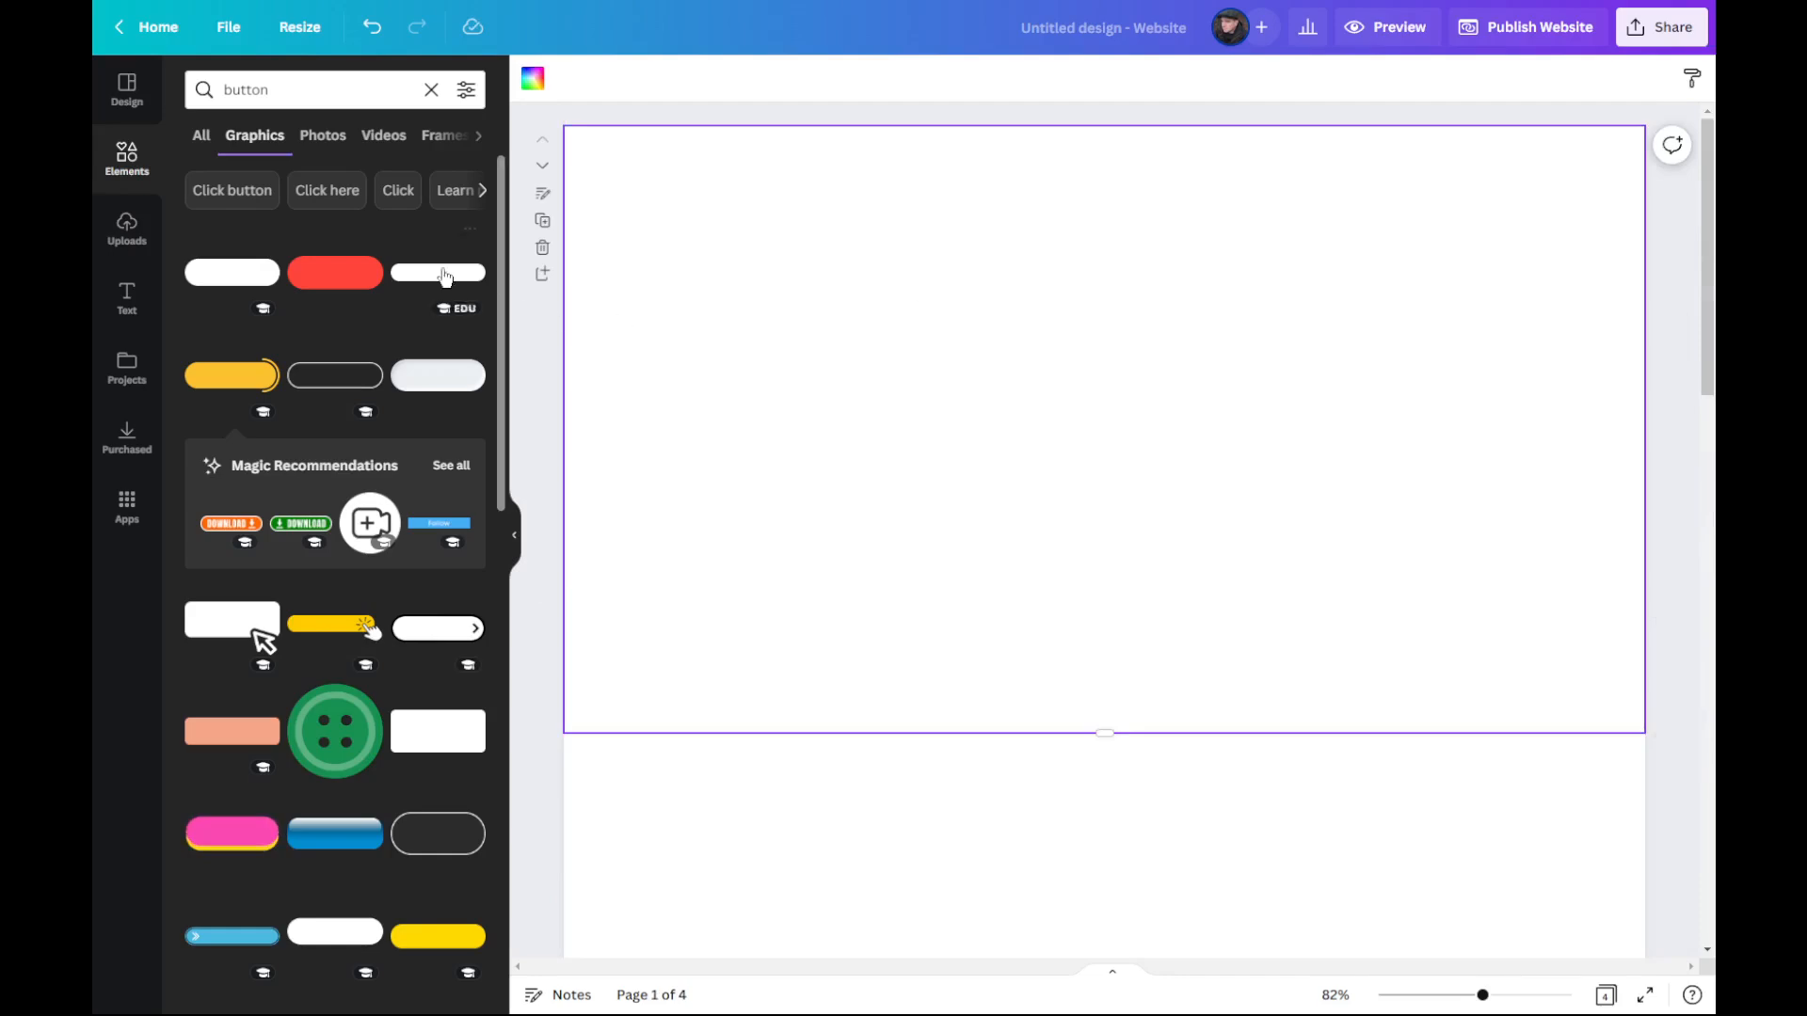
click(513, 543)
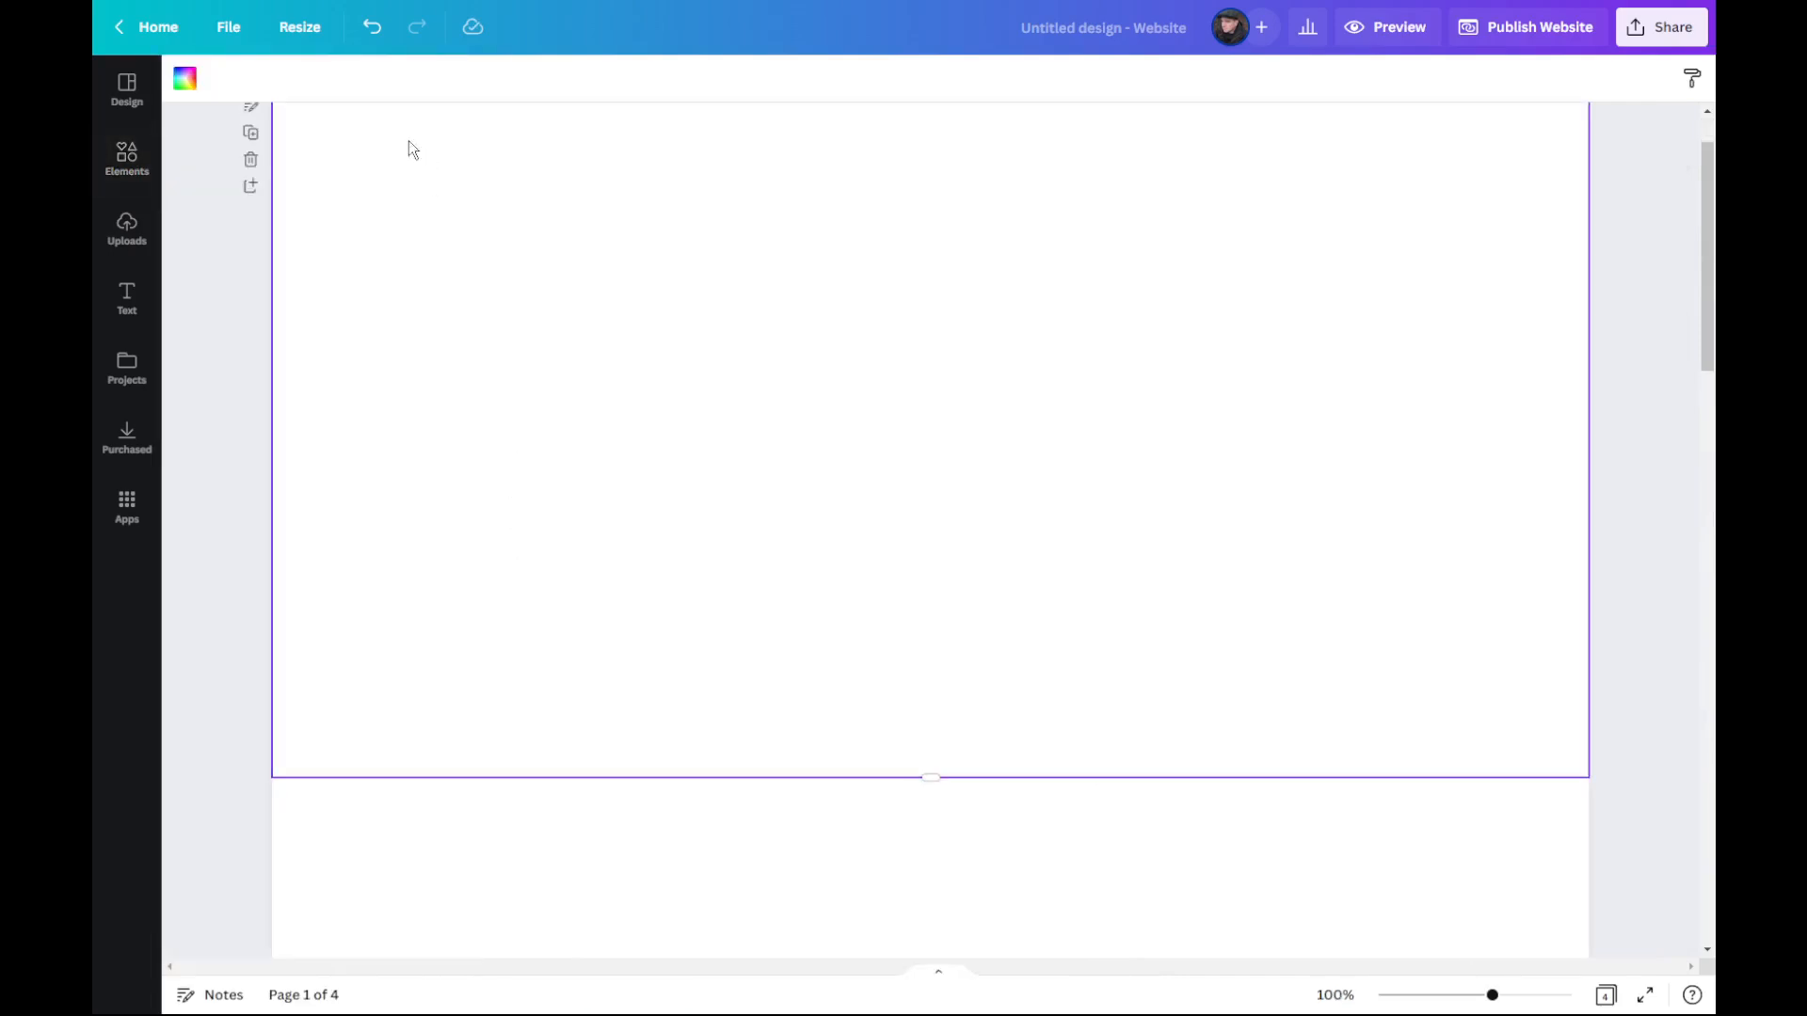
scroll(287, 324, up, 1)
click(252, 191)
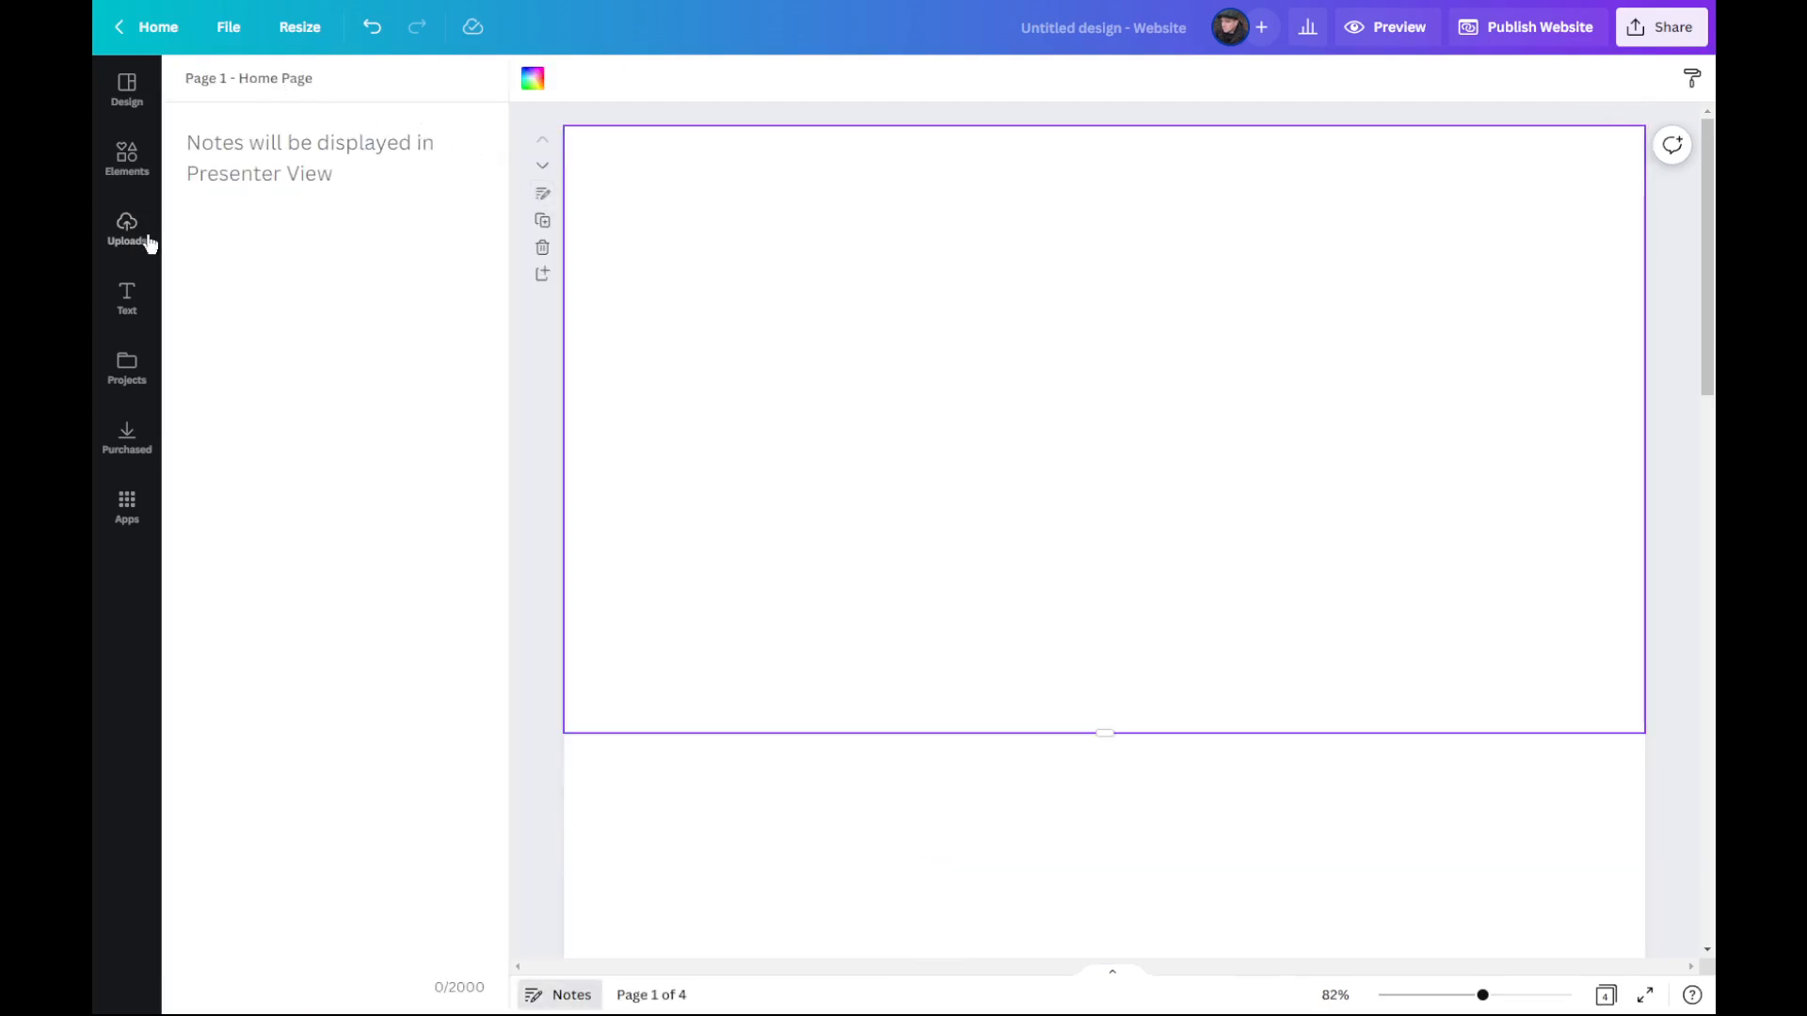
click(128, 165)
drag(226, 268, 840, 245)
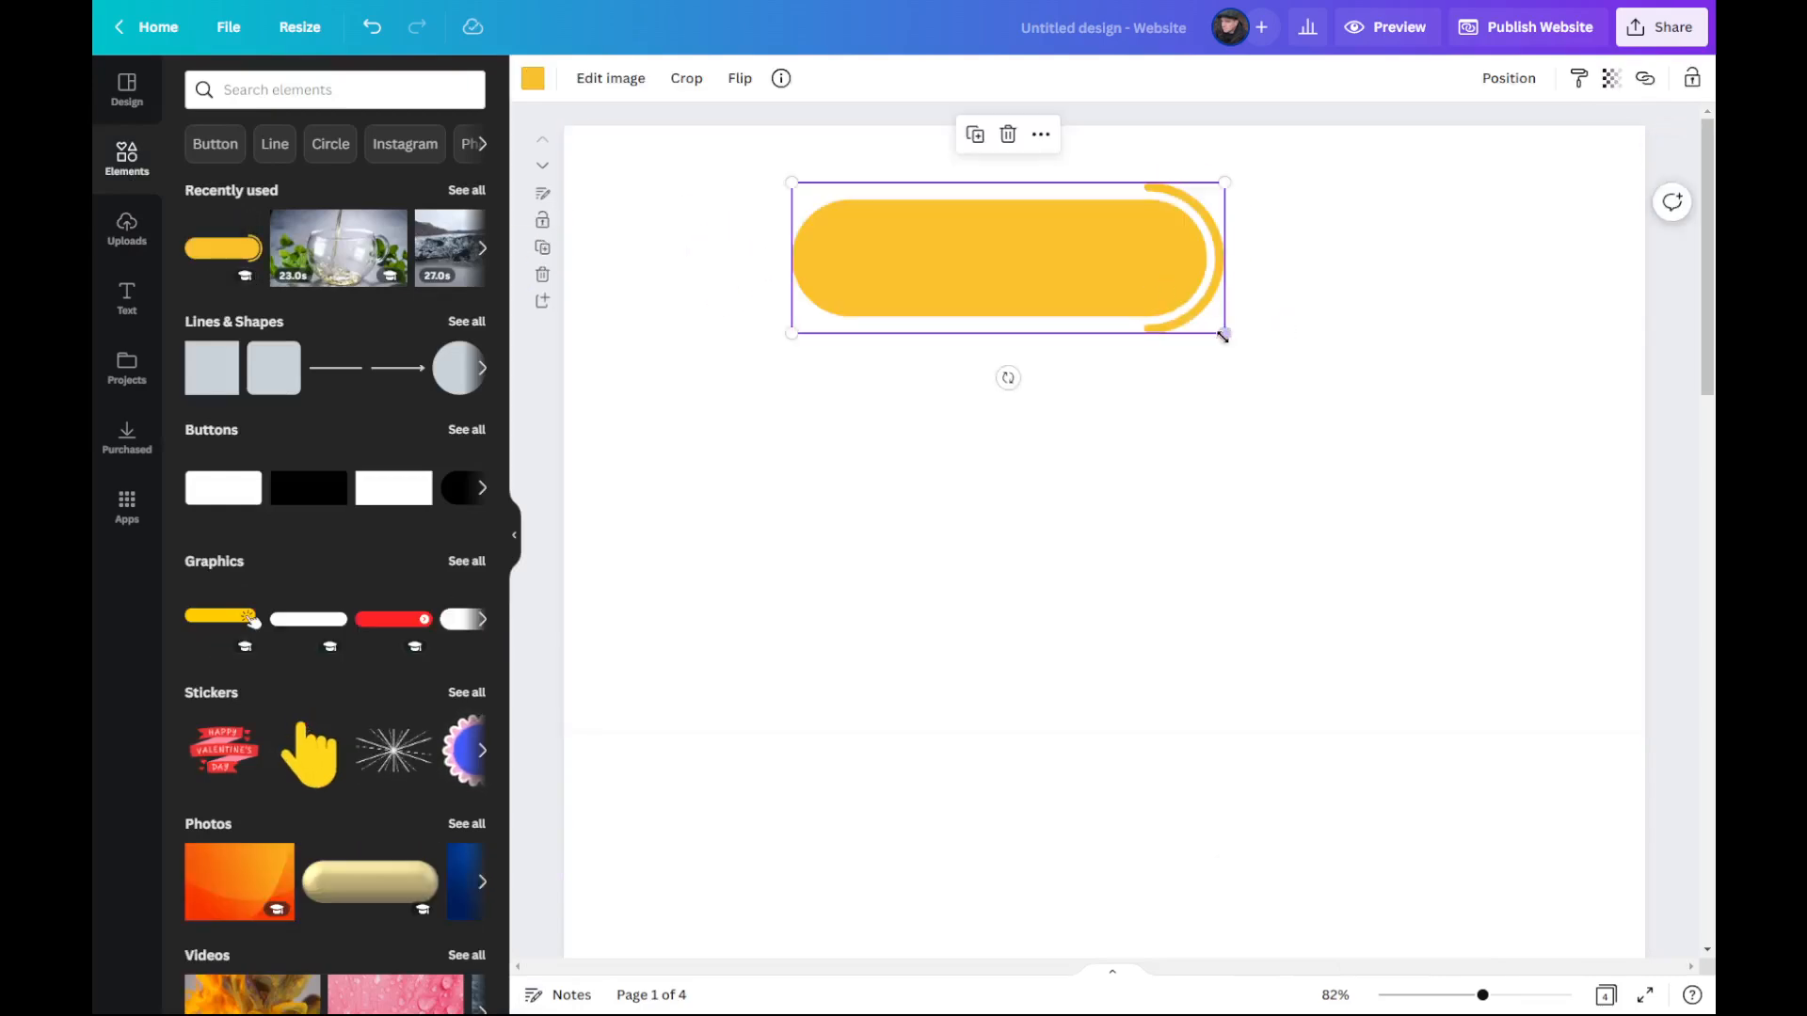
drag(1219, 331, 878, 162)
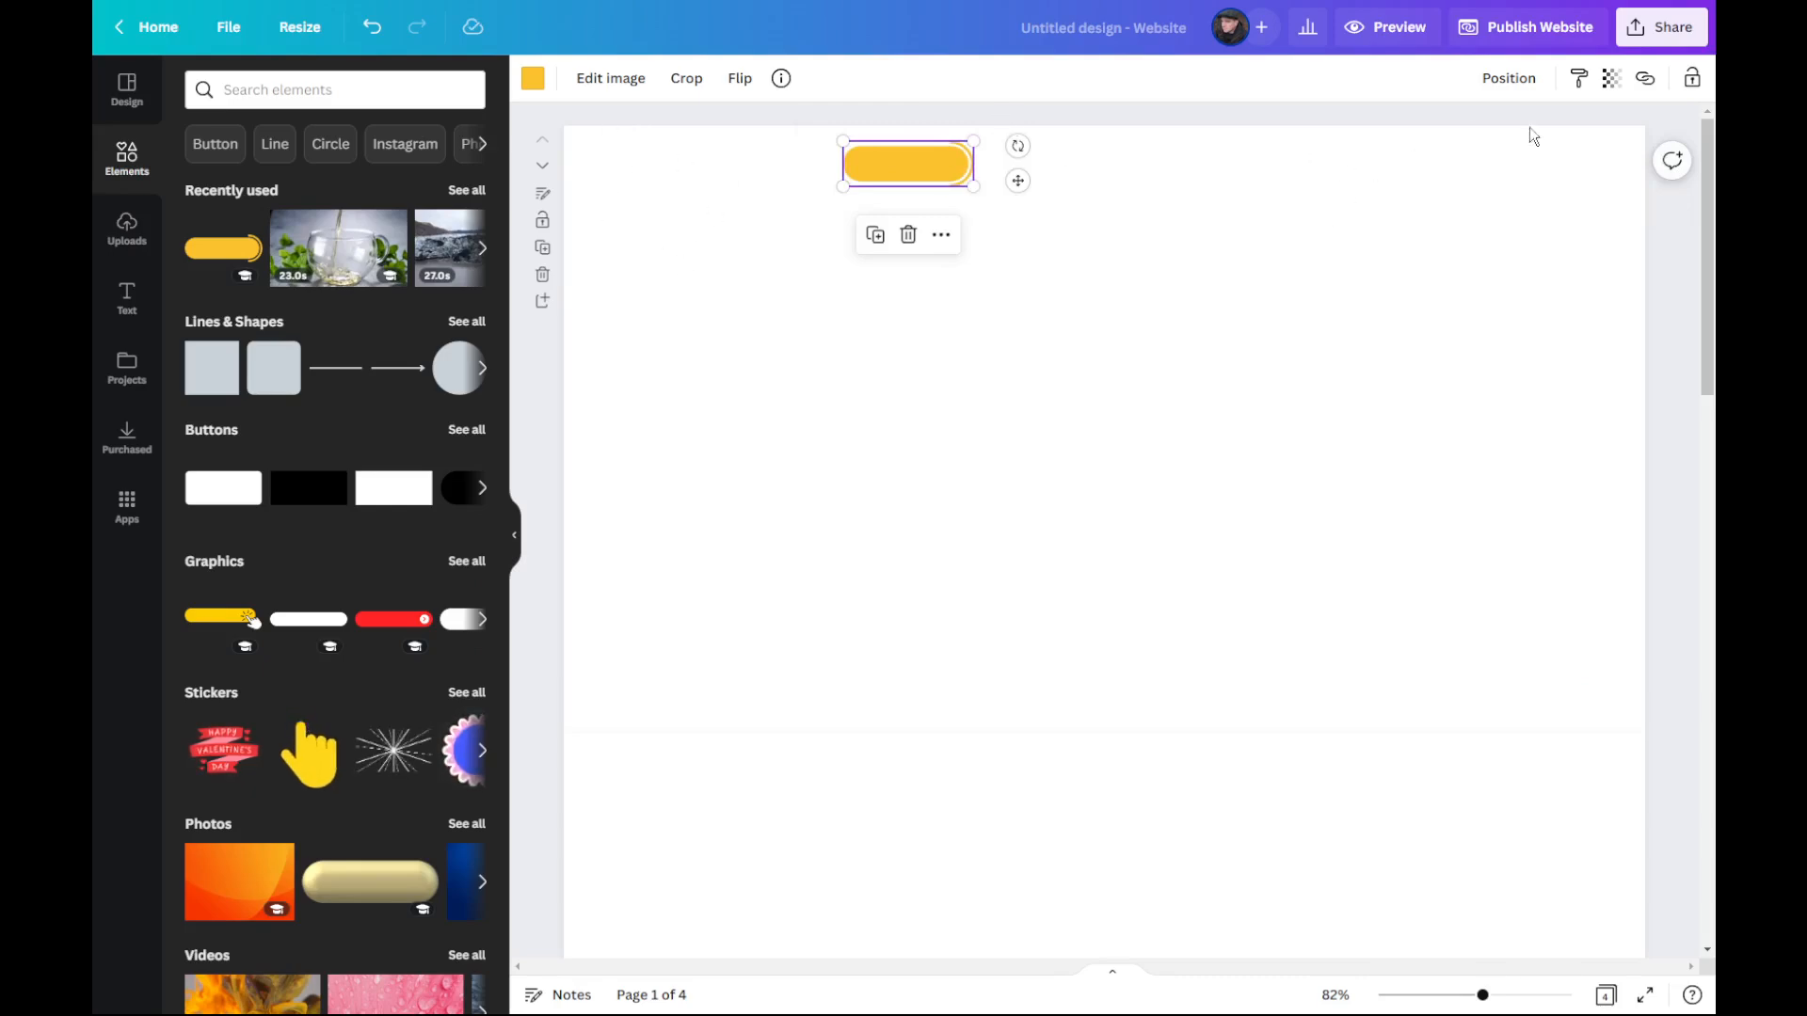
Step: Copy the yellow navigation button and place the copy beside it in the same row on the Home Page
click(1041, 293)
click(909, 162)
right_click(924, 165)
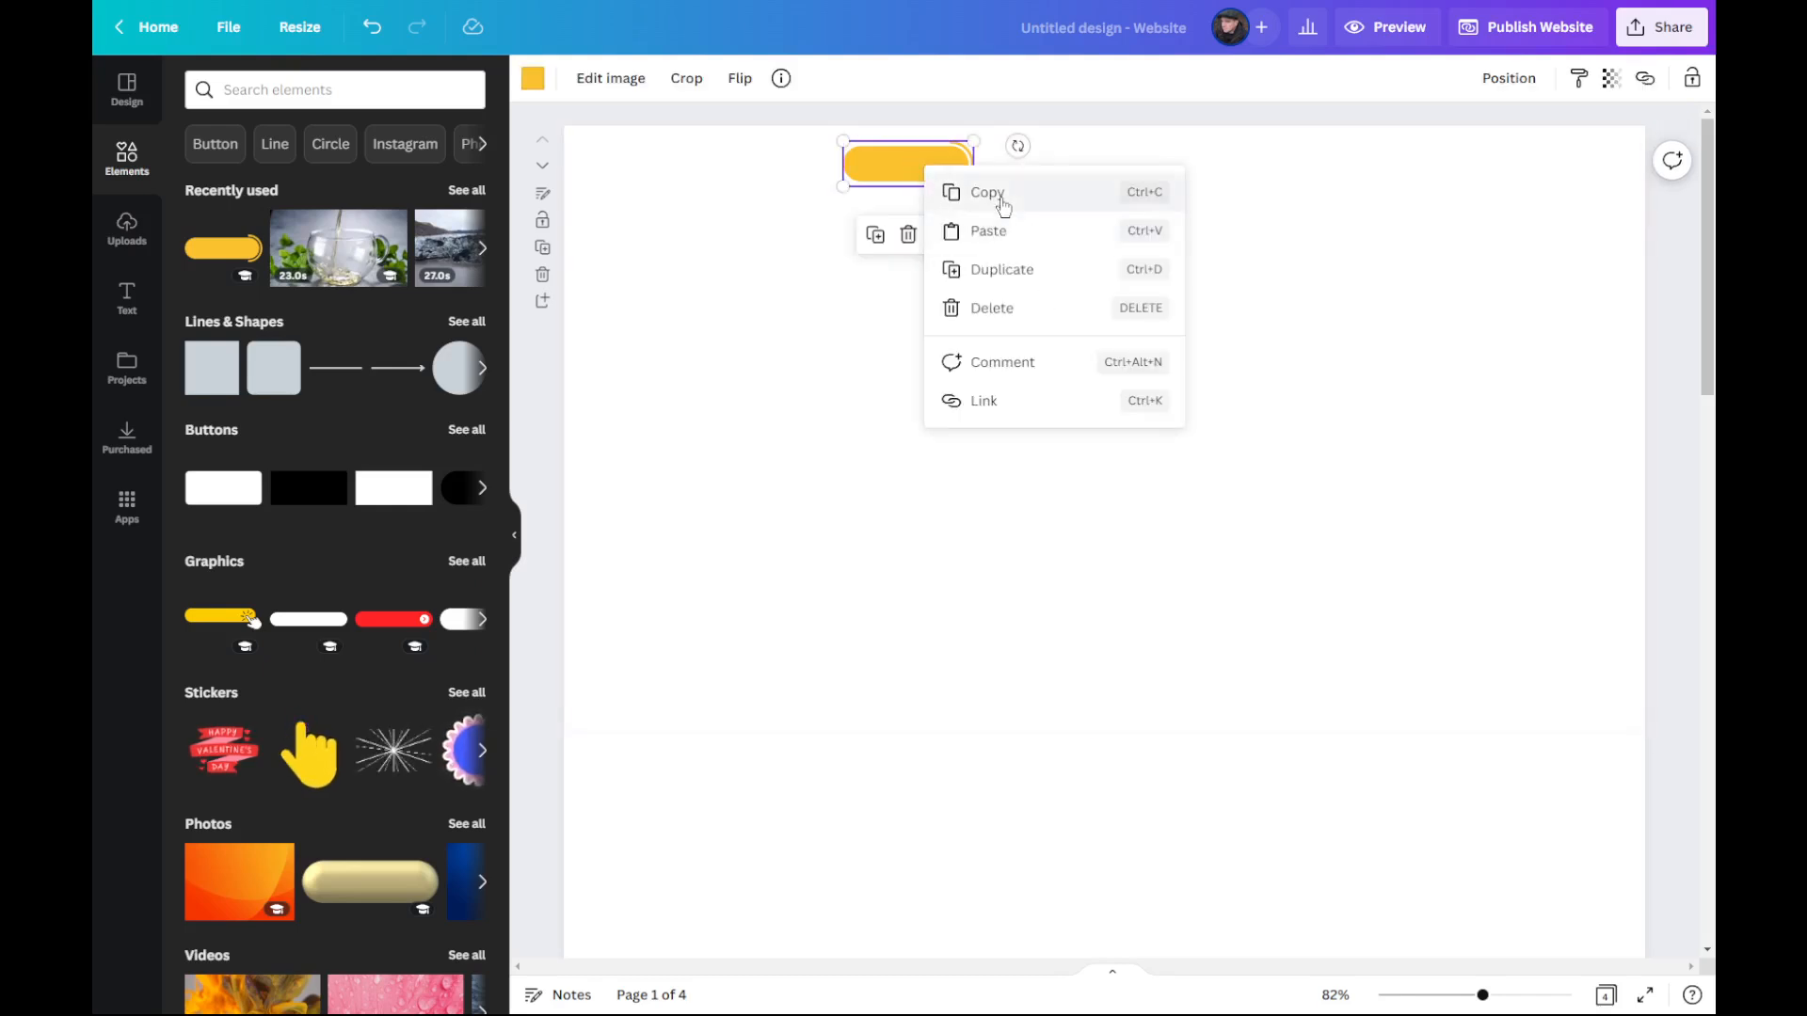
click(996, 192)
right_click(1250, 259)
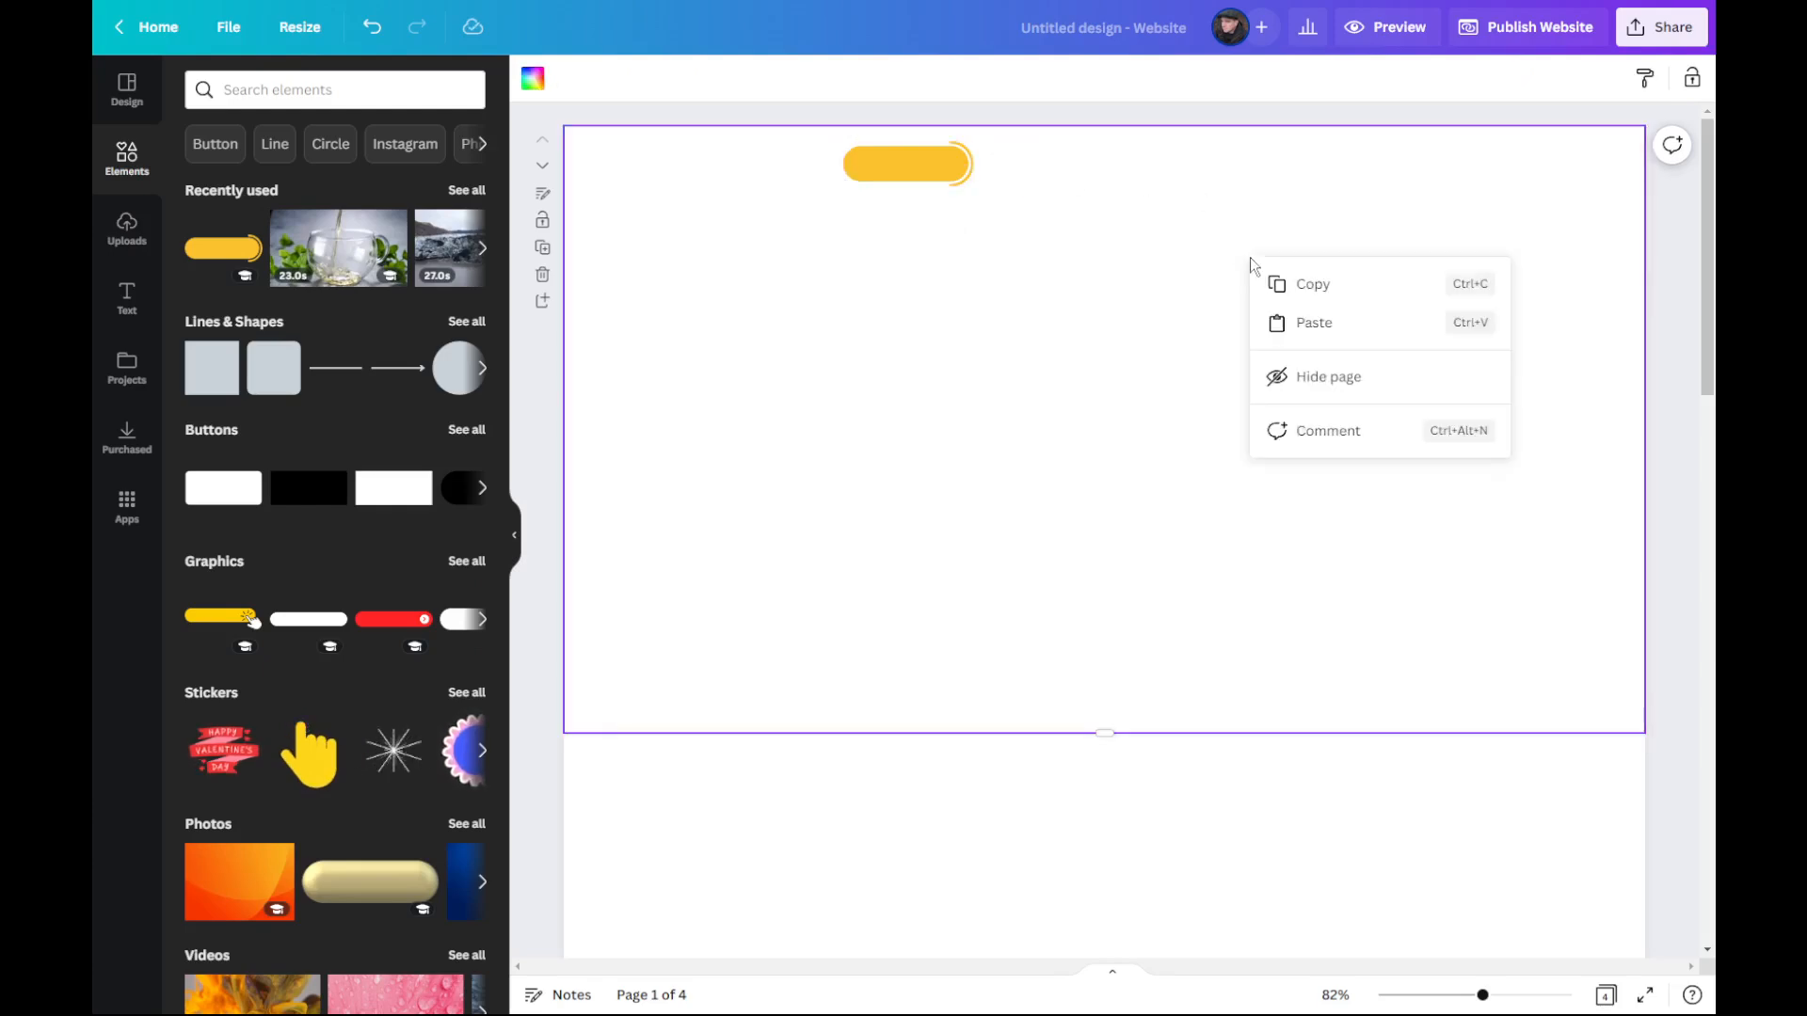
click(1321, 320)
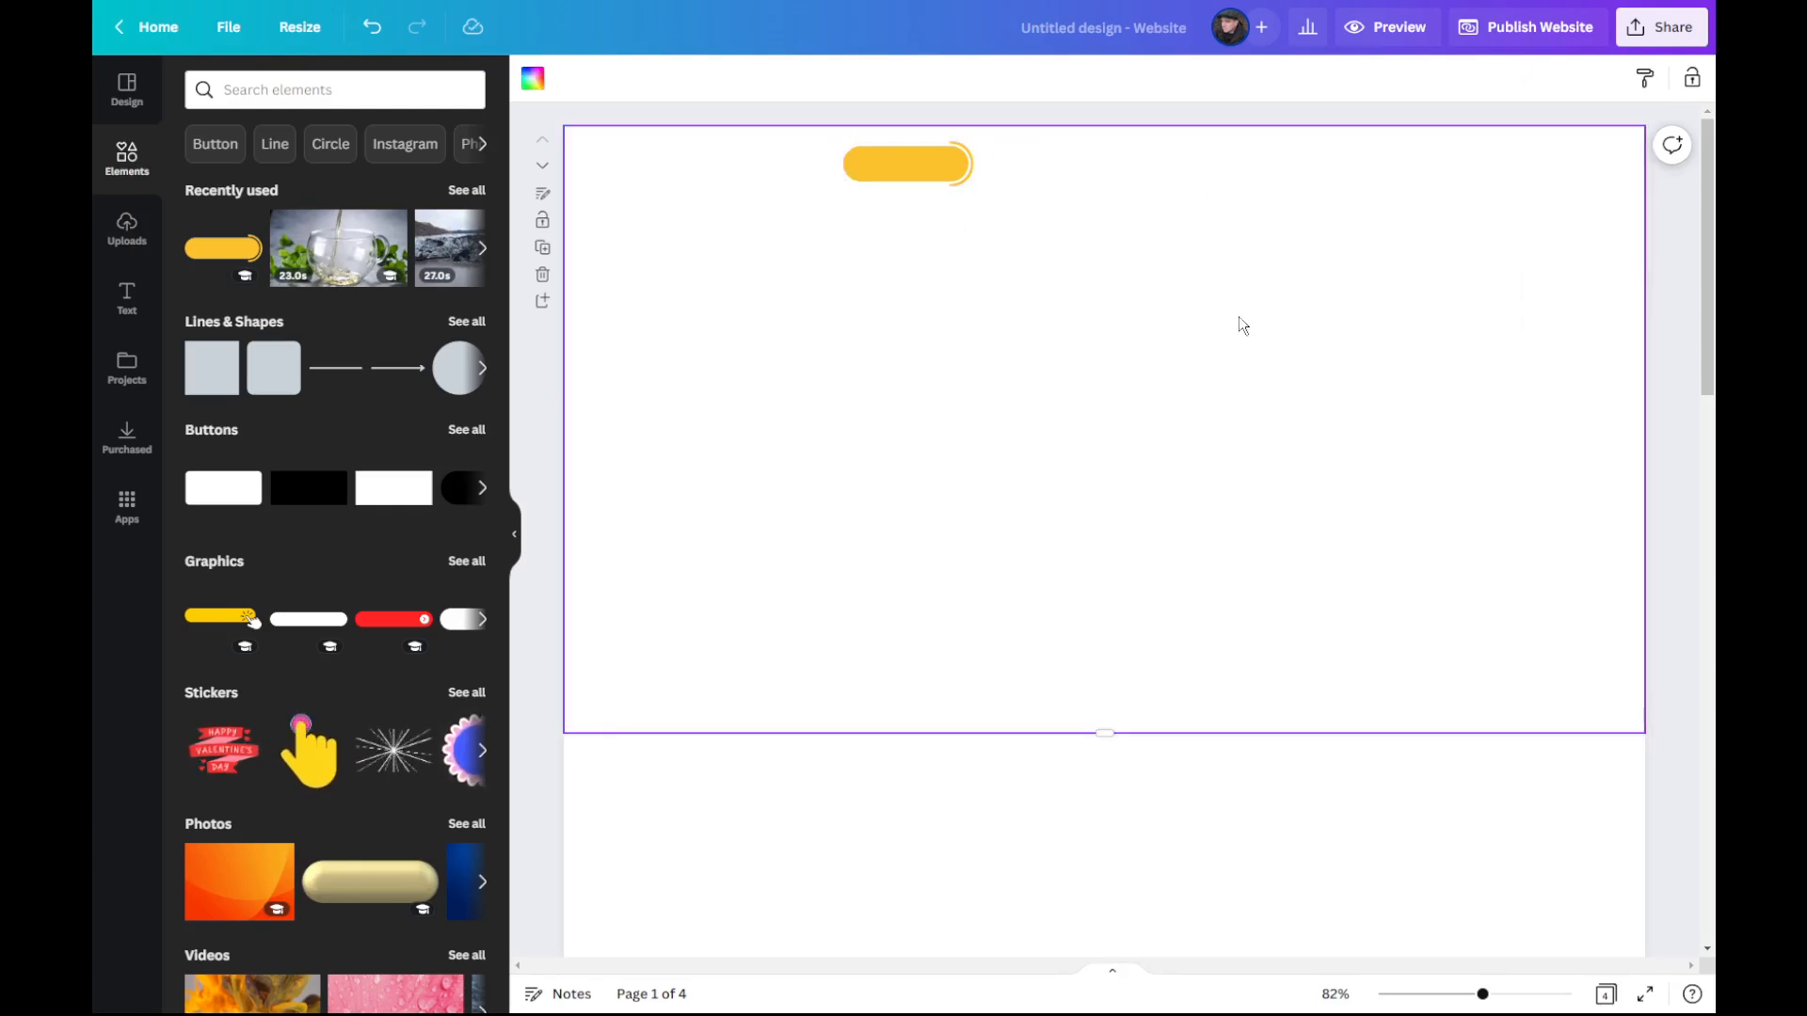
click(330, 94)
drag(950, 182, 1089, 171)
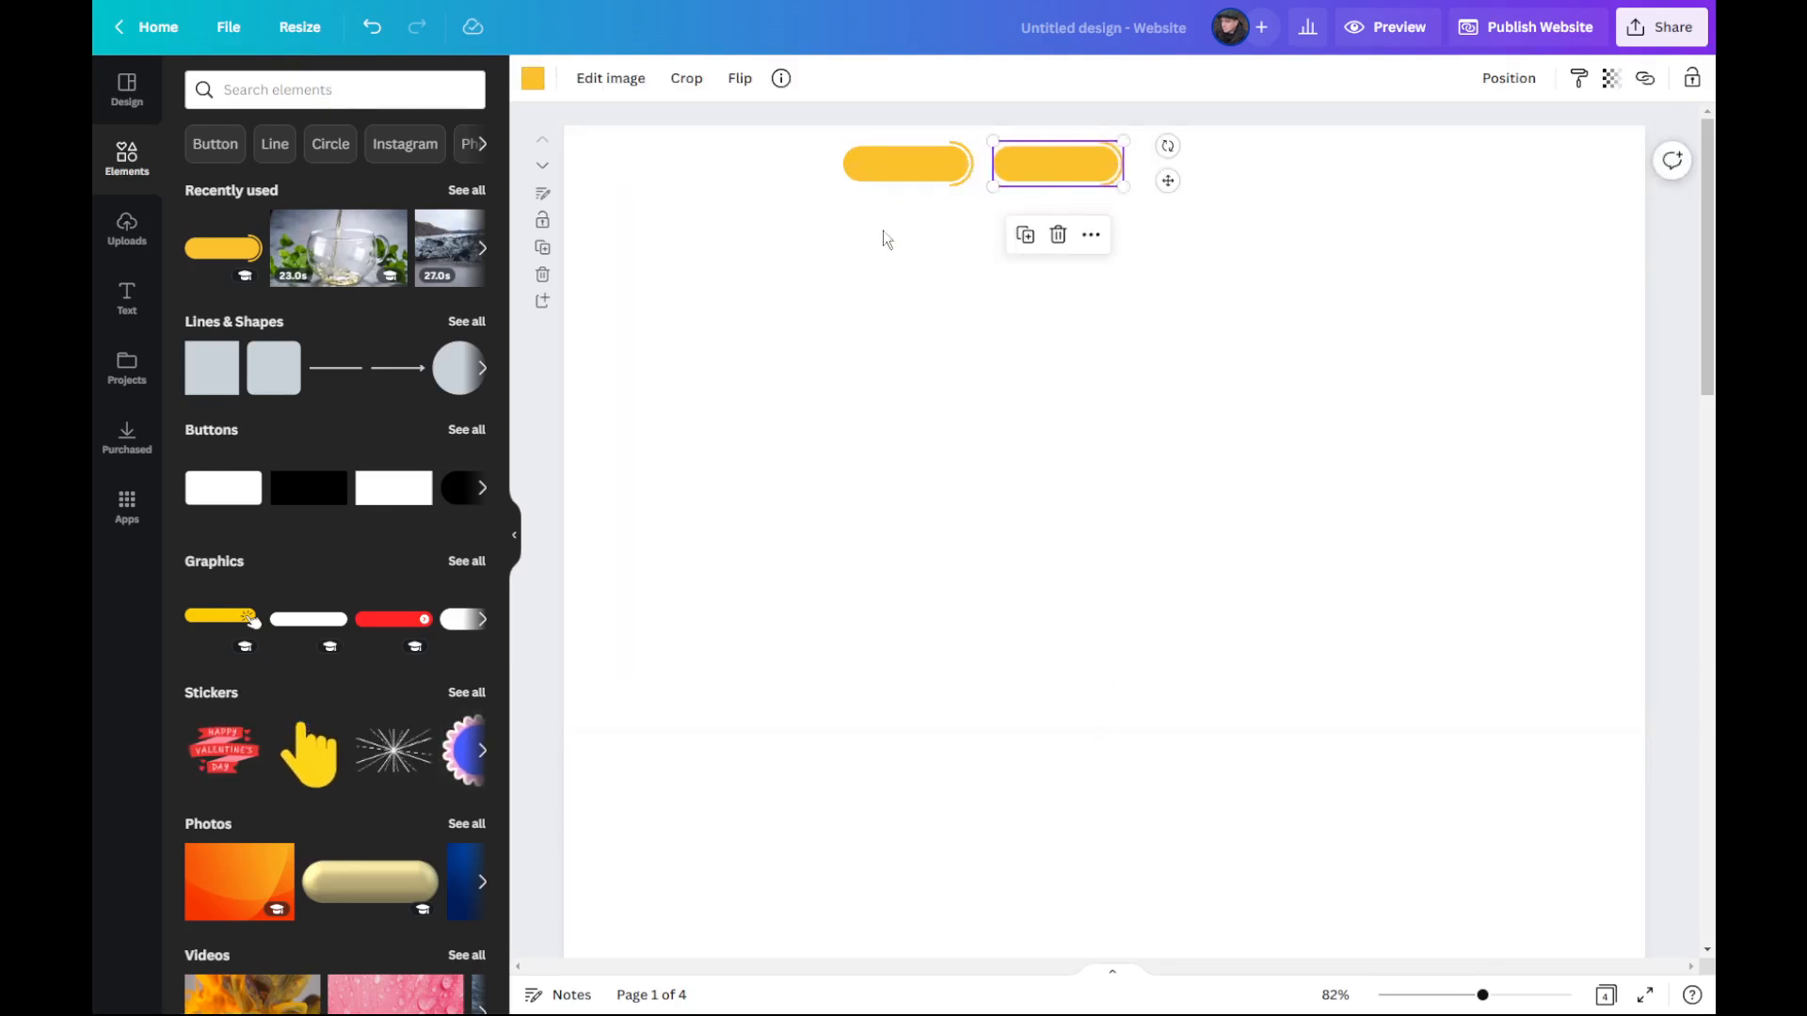
Step: Paste two more copies of the yellow button and align them in an evenly spaced row of four
right_click(1053, 170)
click(1134, 188)
right_click(1301, 179)
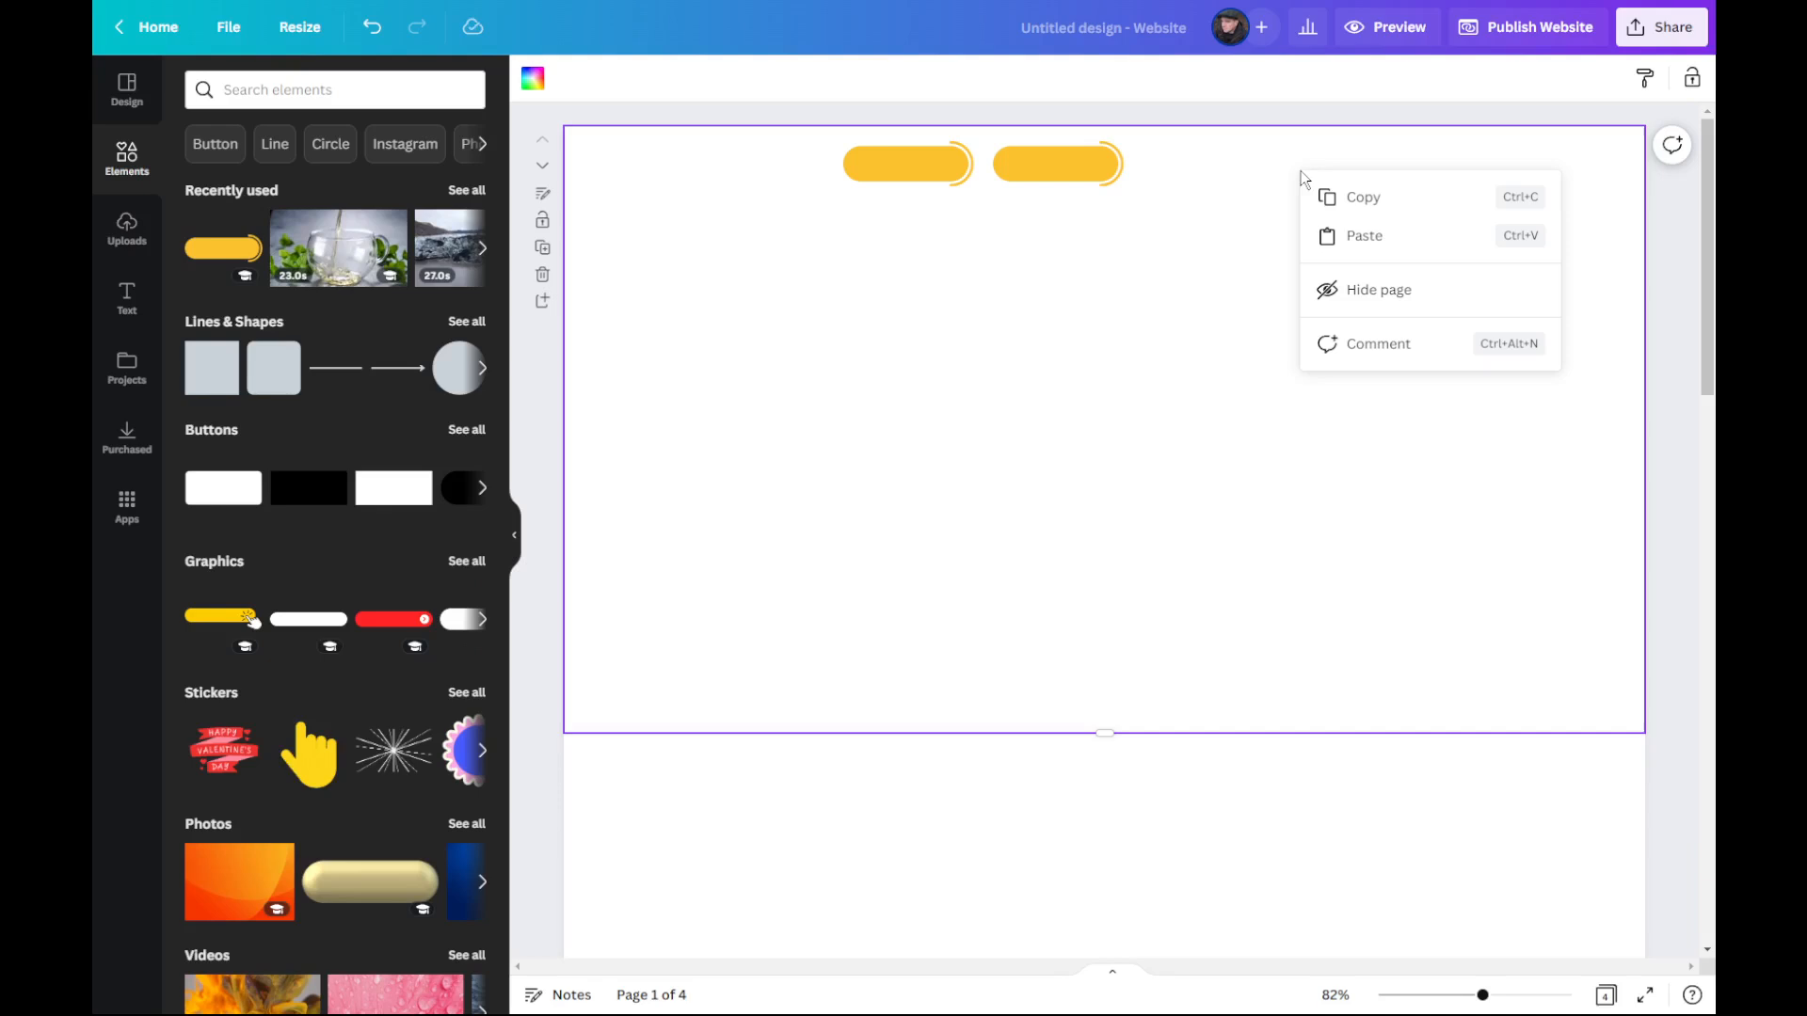
click(1364, 236)
drag(1060, 185, 1206, 162)
right_click(1405, 279)
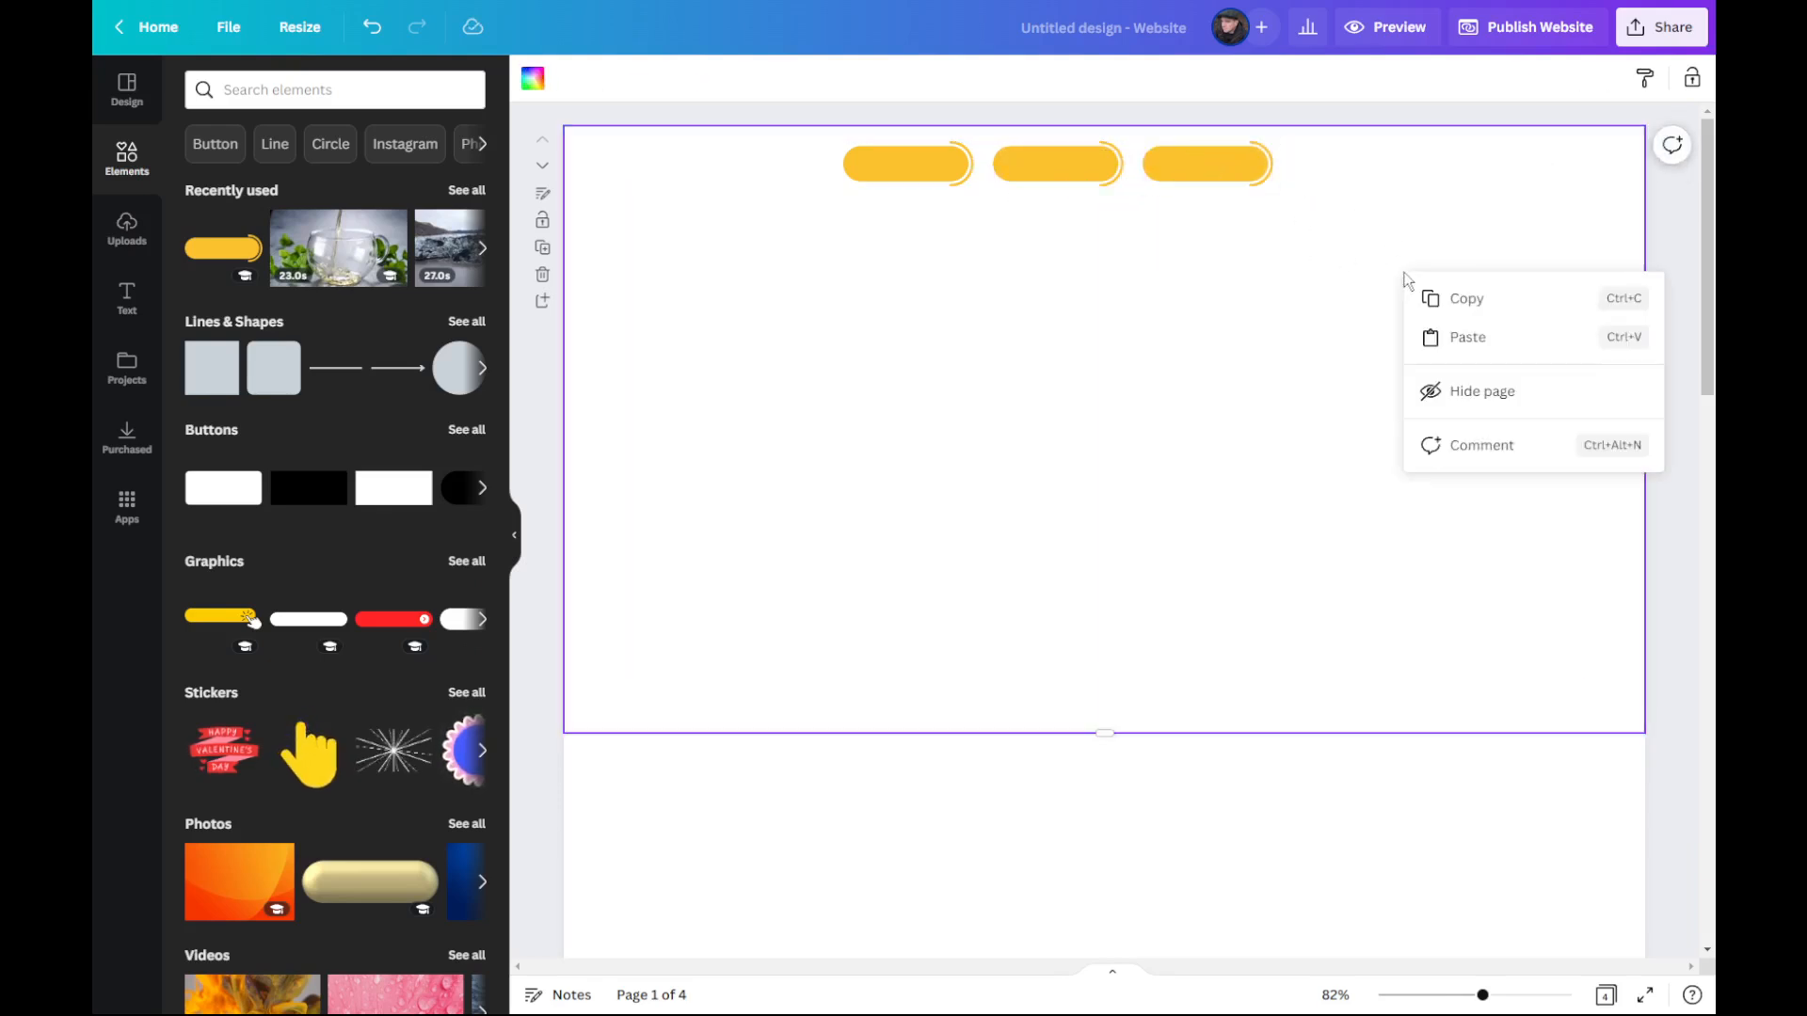
click(1438, 339)
drag(1092, 183, 1379, 169)
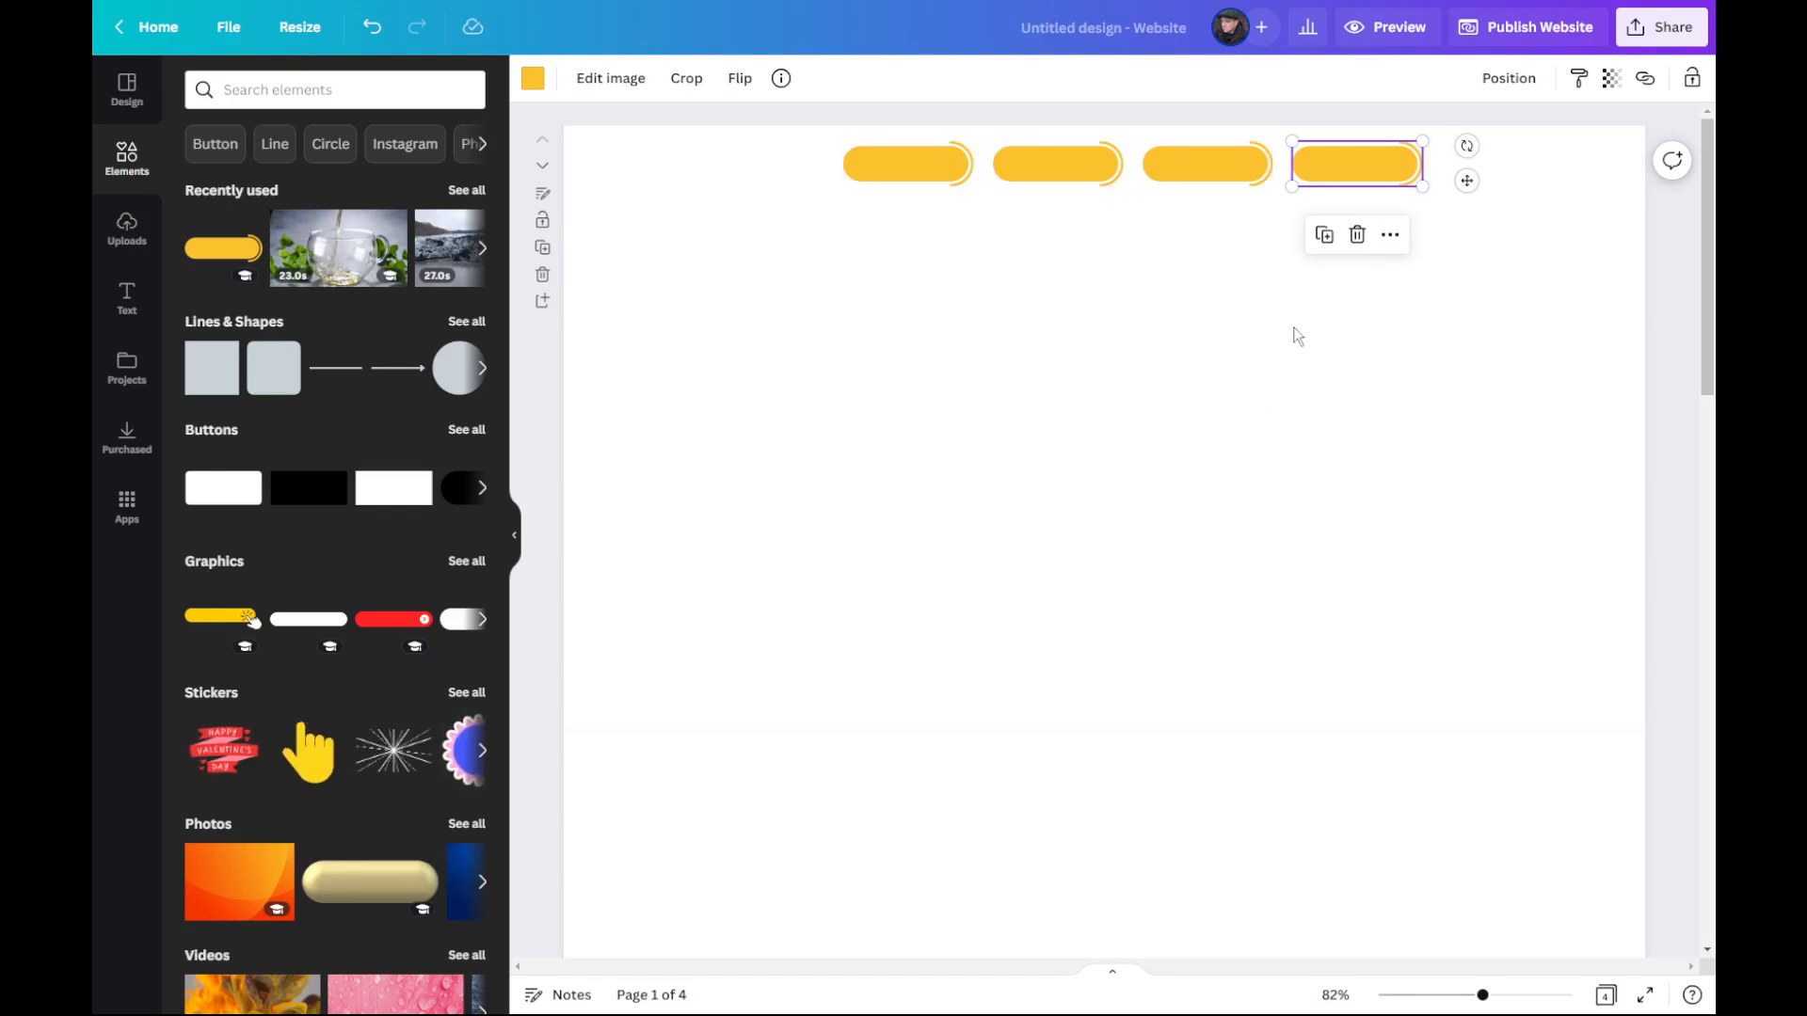
Step: Select all four yellow buttons and move the row together to the upper-right corner of the page
click(1269, 356)
drag(923, 207, 1412, 161)
drag(1368, 166, 1550, 177)
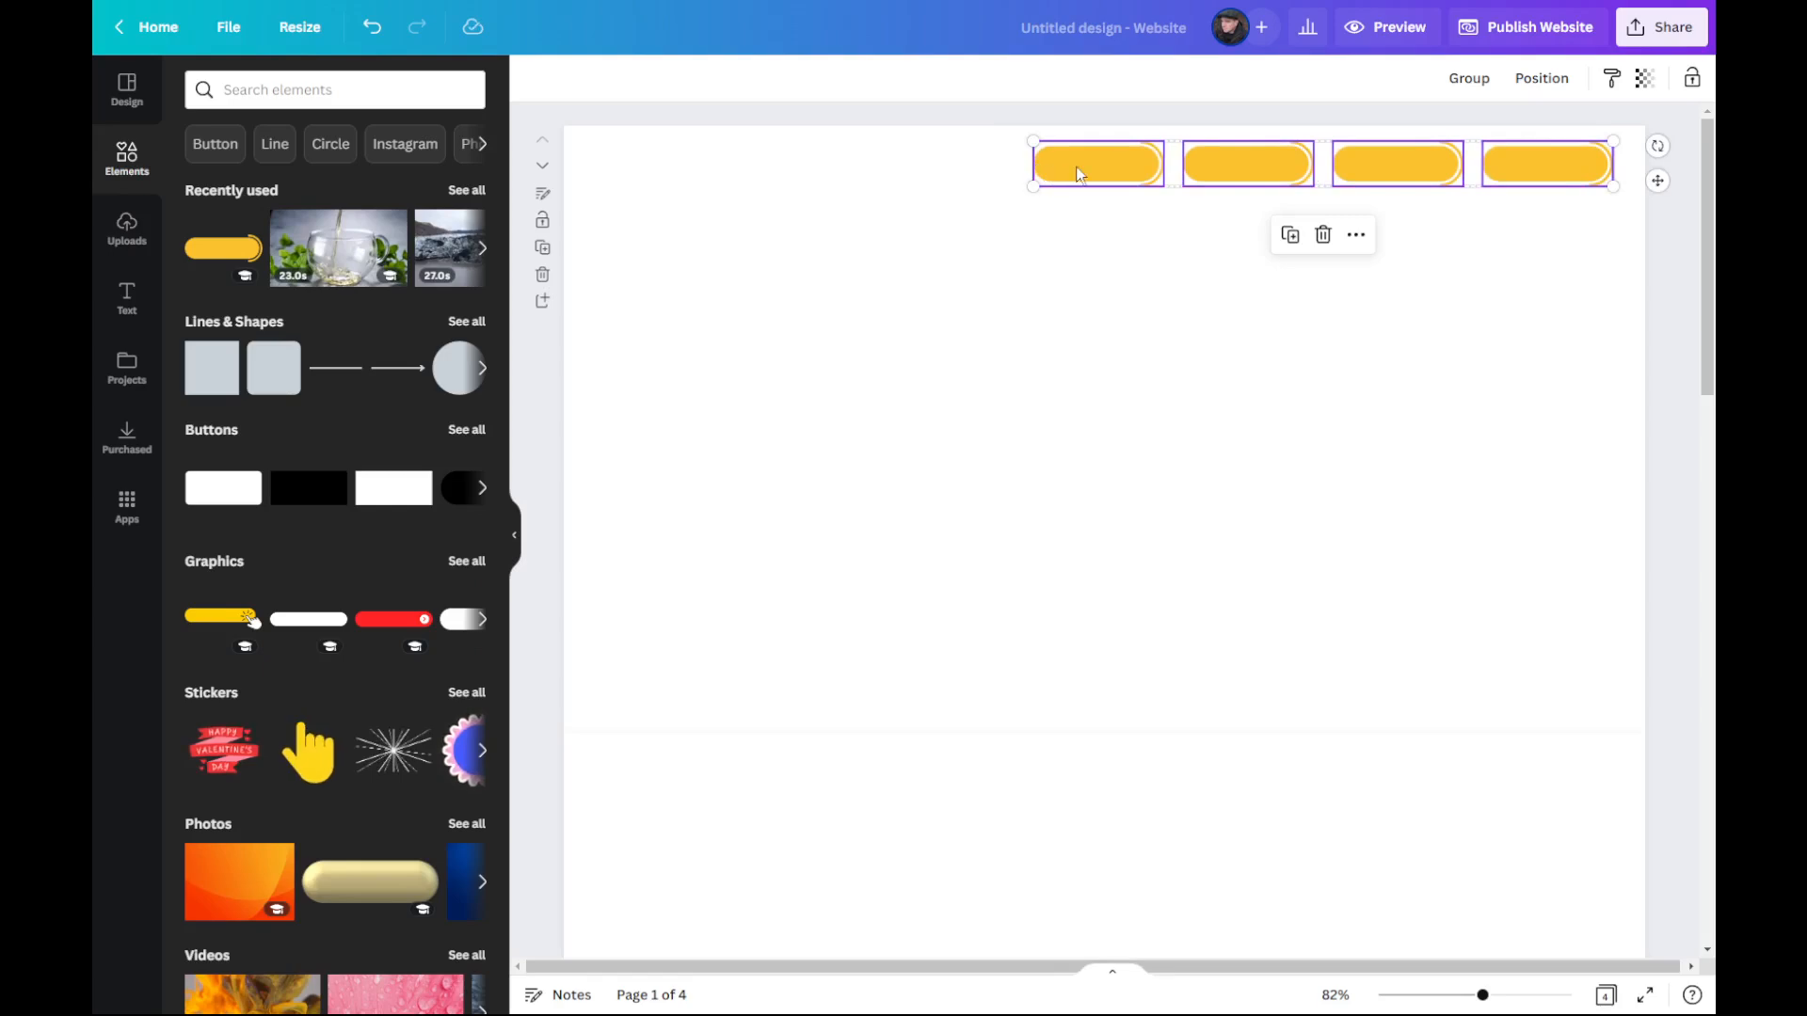
click(919, 376)
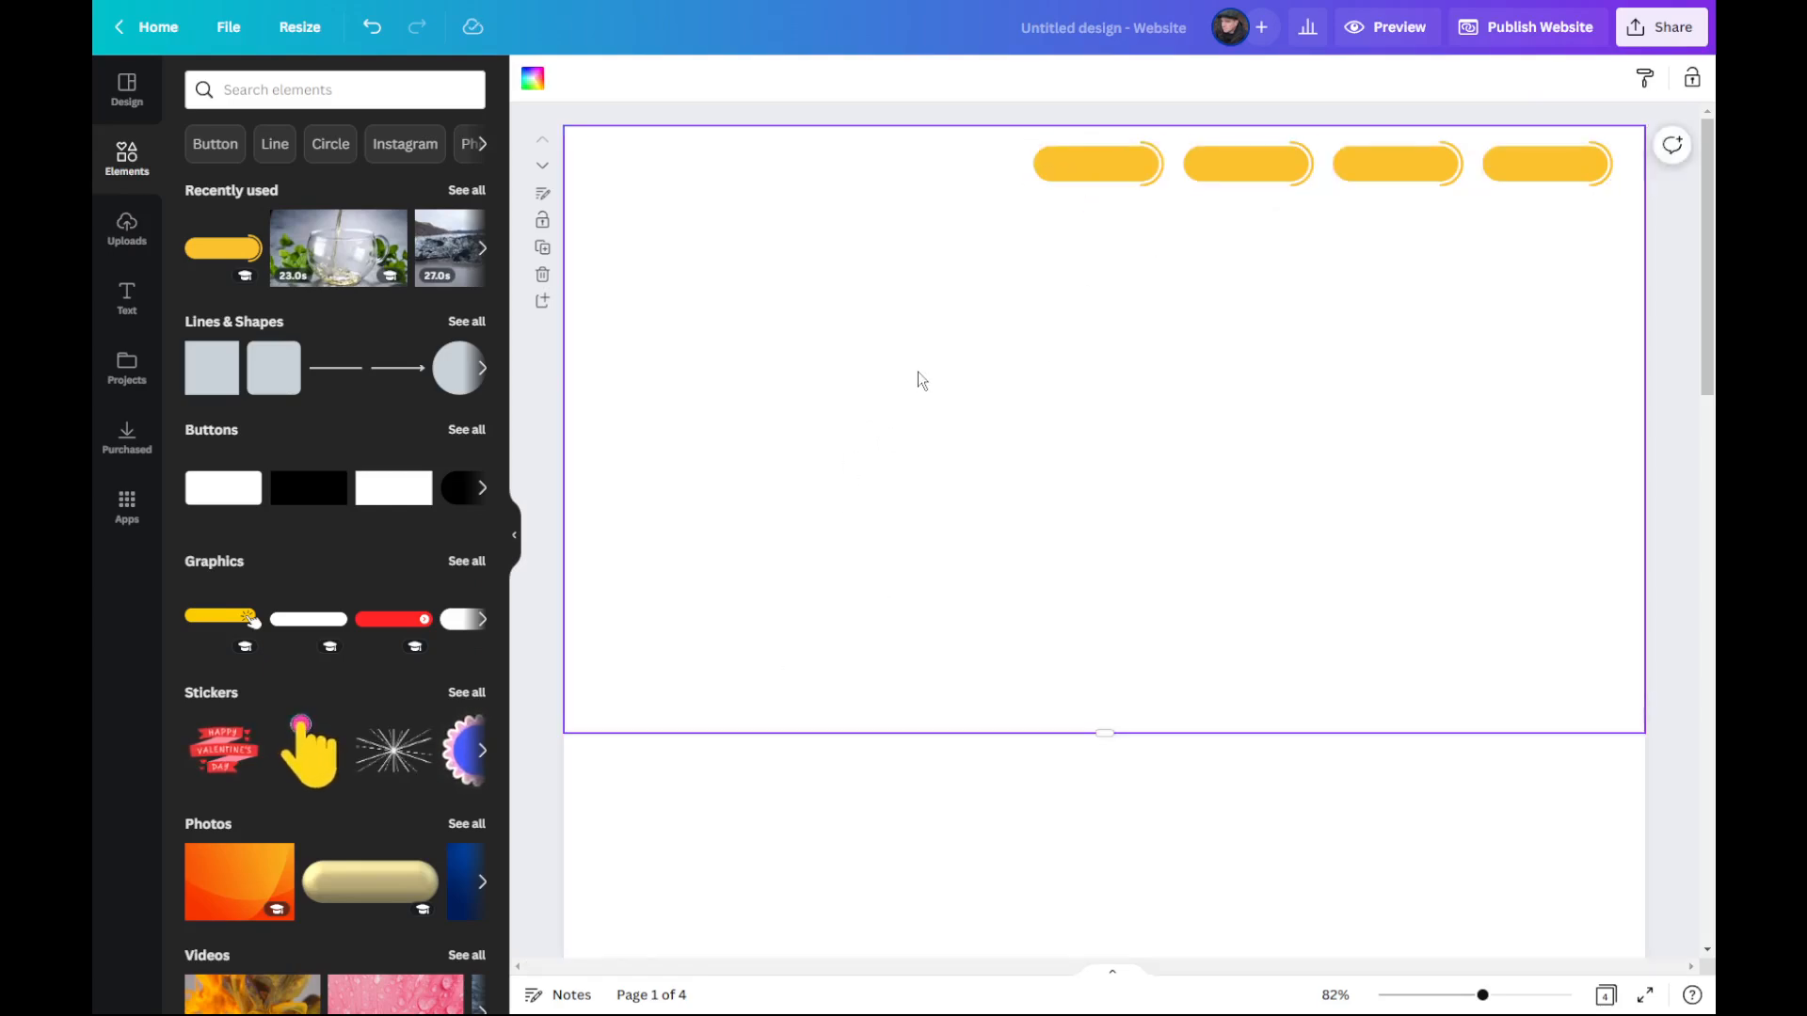
Step: Add body text reading "home" in the Codec Pro font and move it just below the first button
click(129, 300)
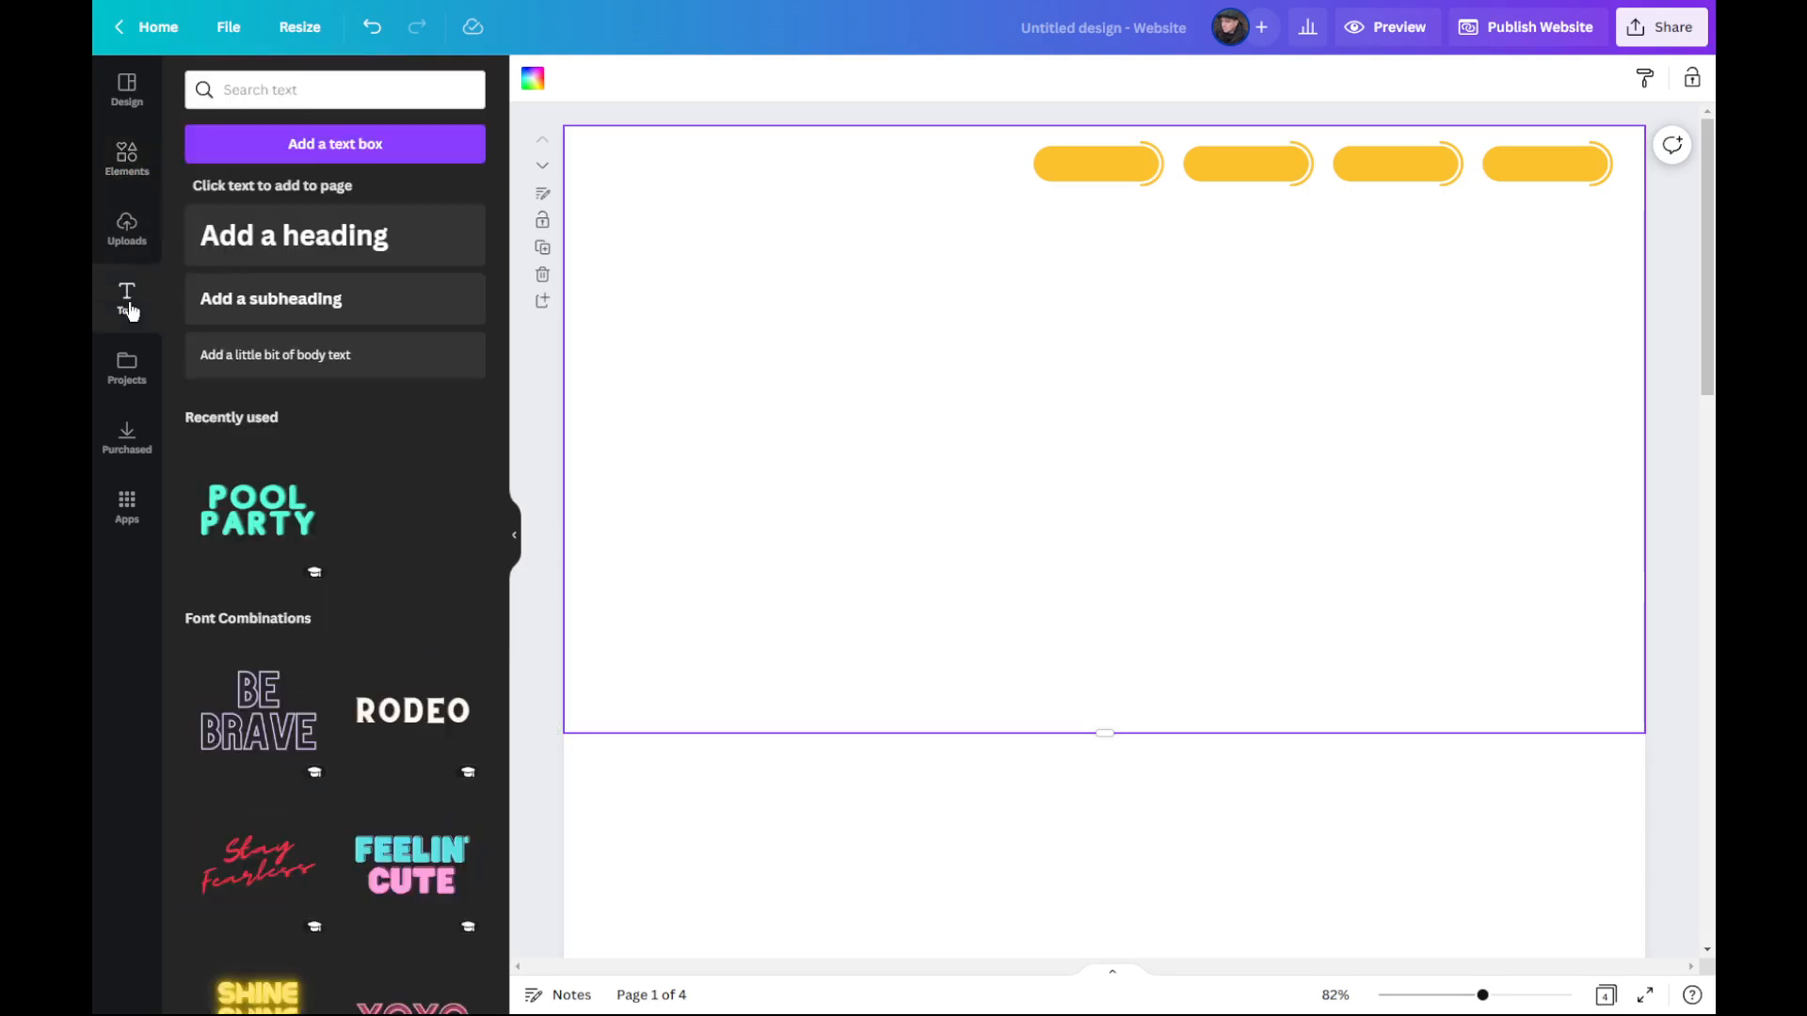
click(312, 375)
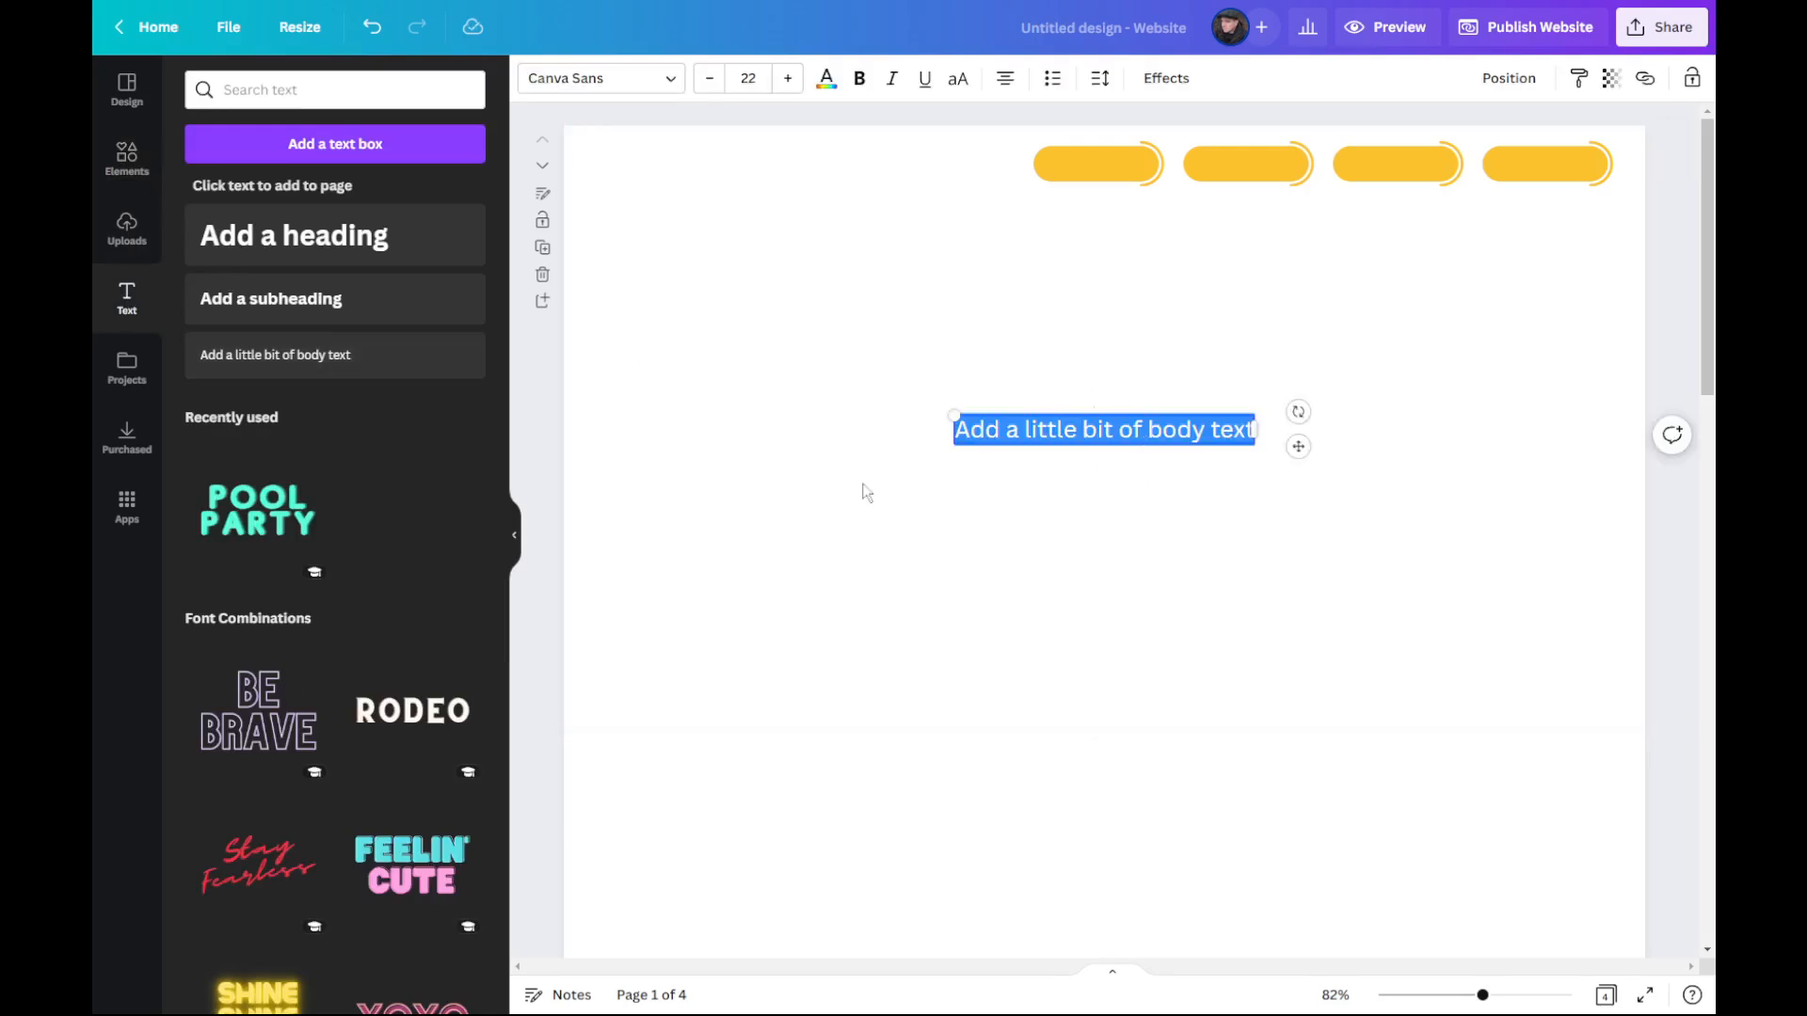
triple_click(1071, 430)
text(home)
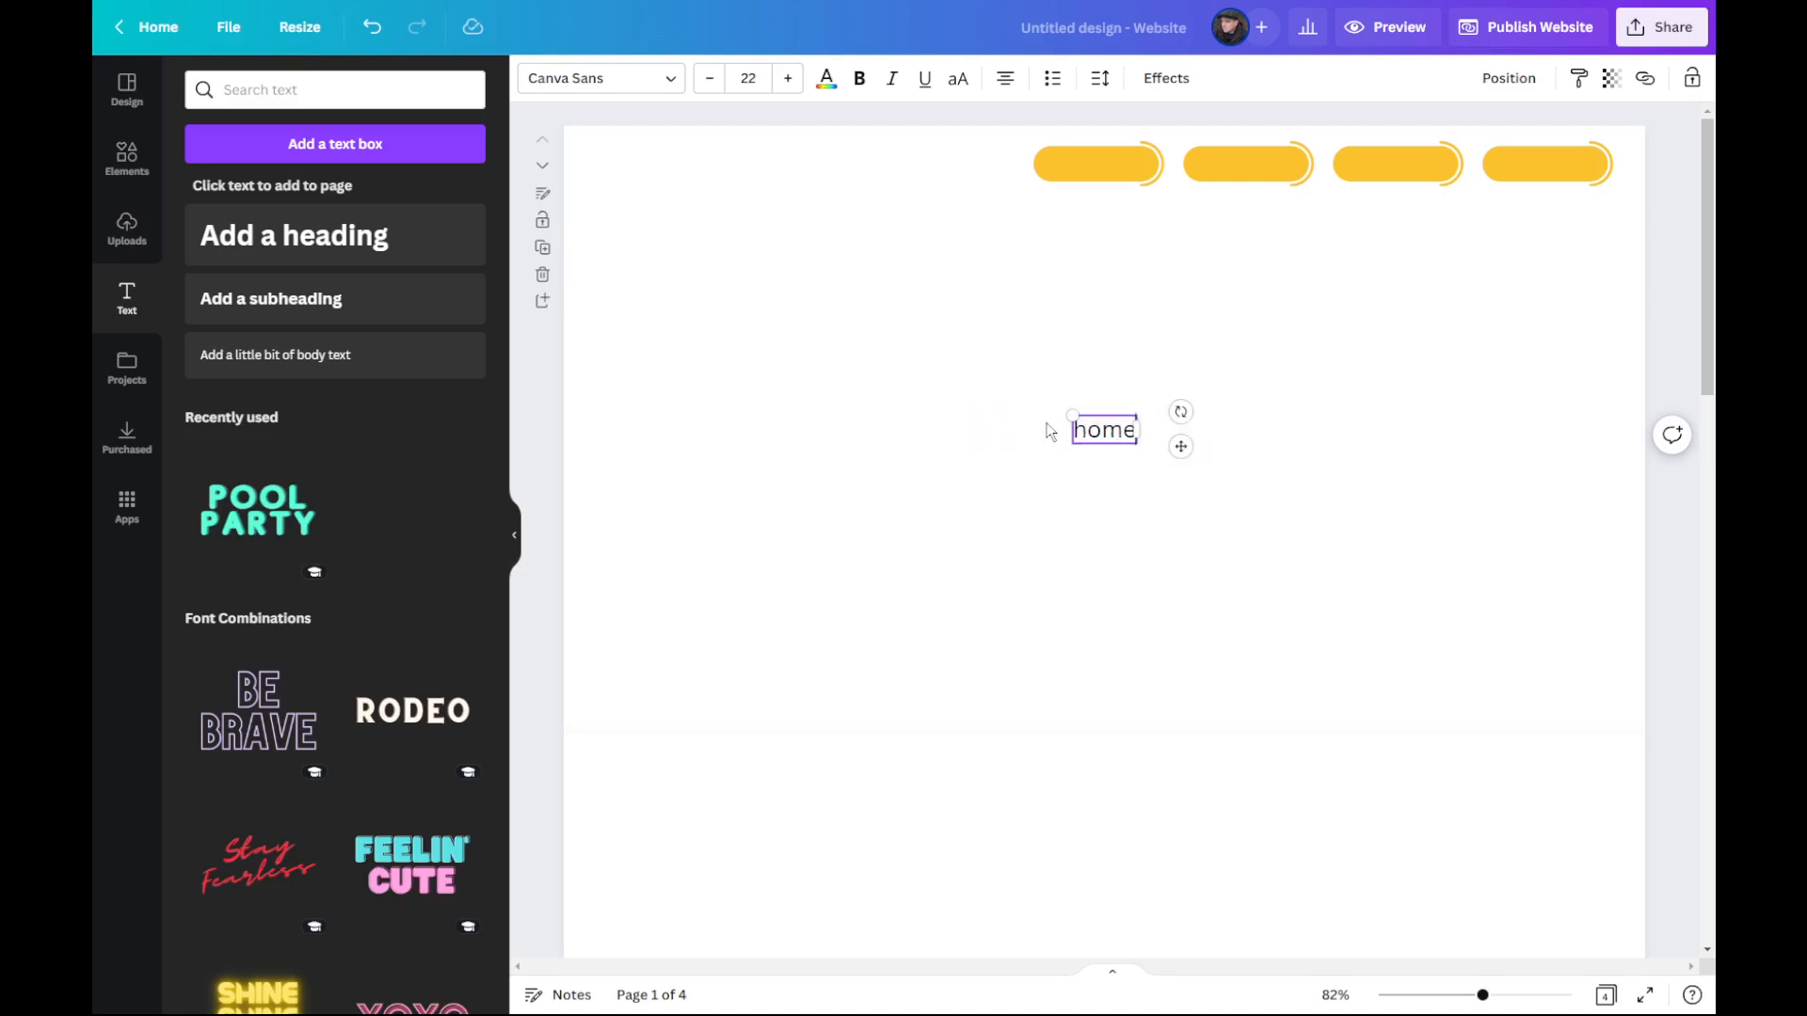
click(664, 78)
click(347, 403)
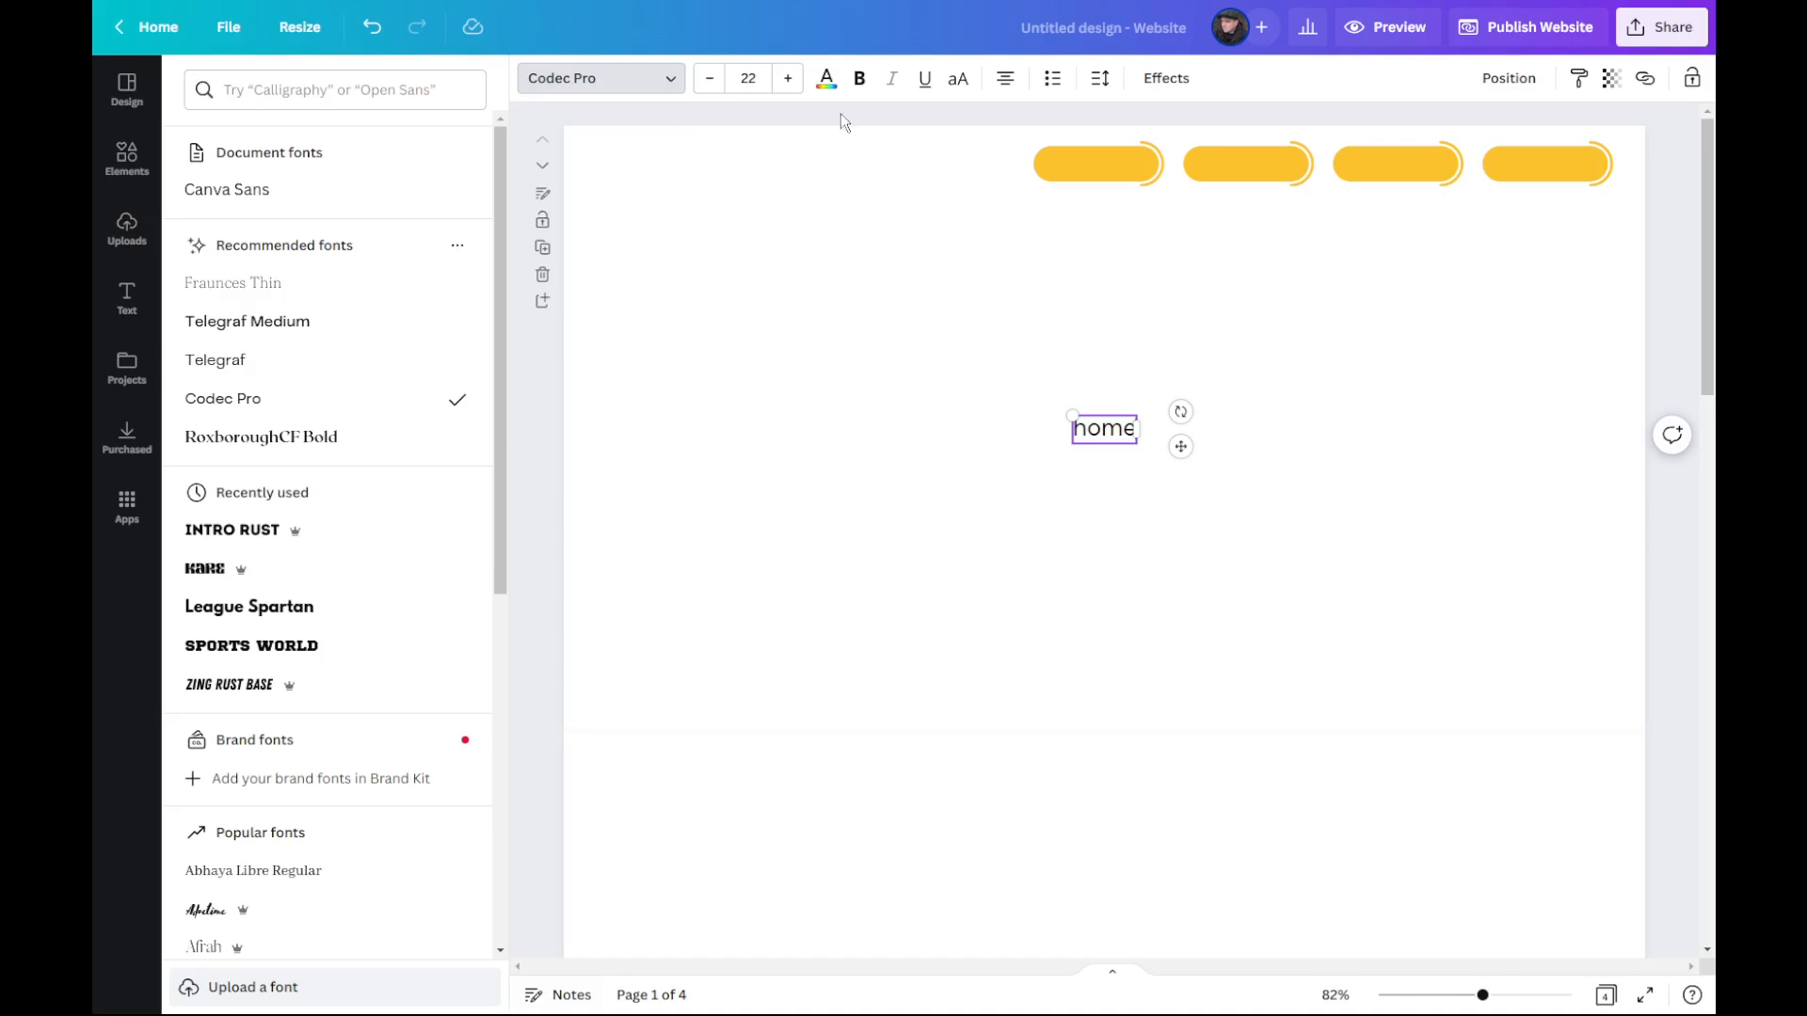
drag(1120, 448, 1104, 311)
Step: Recolour the first navigation button dark blue
click(1108, 164)
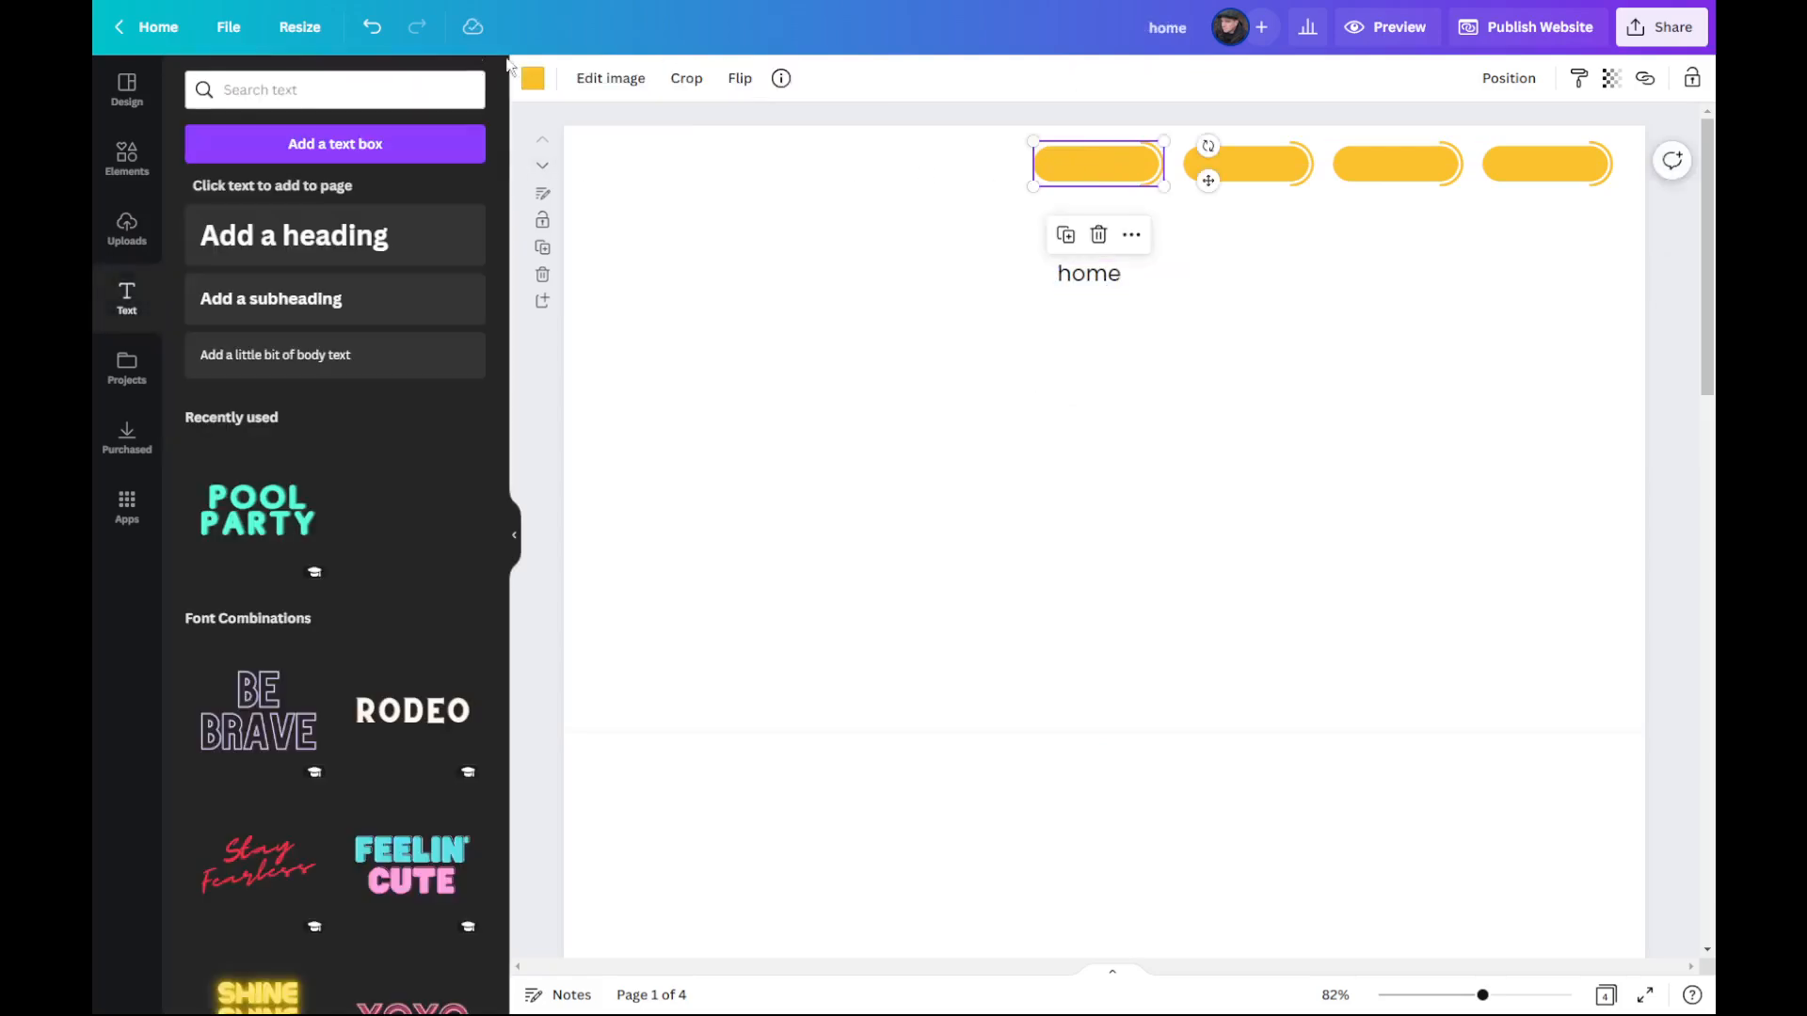
click(533, 79)
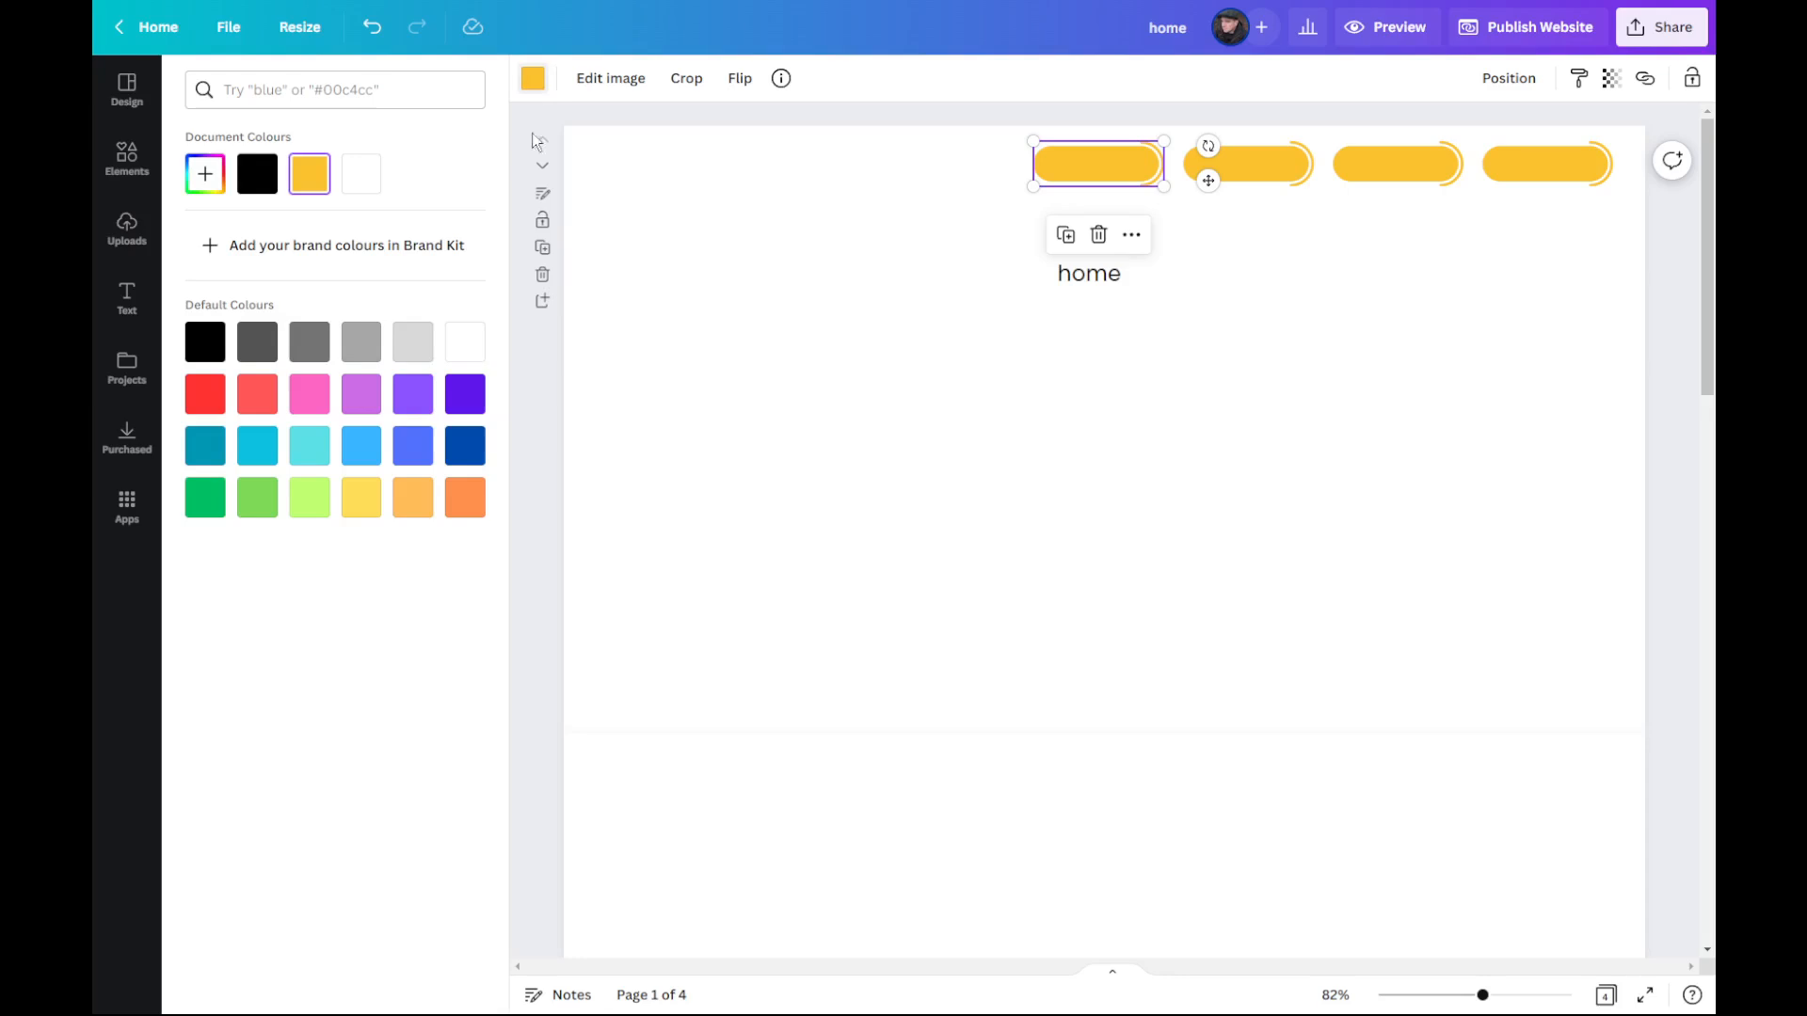
click(354, 404)
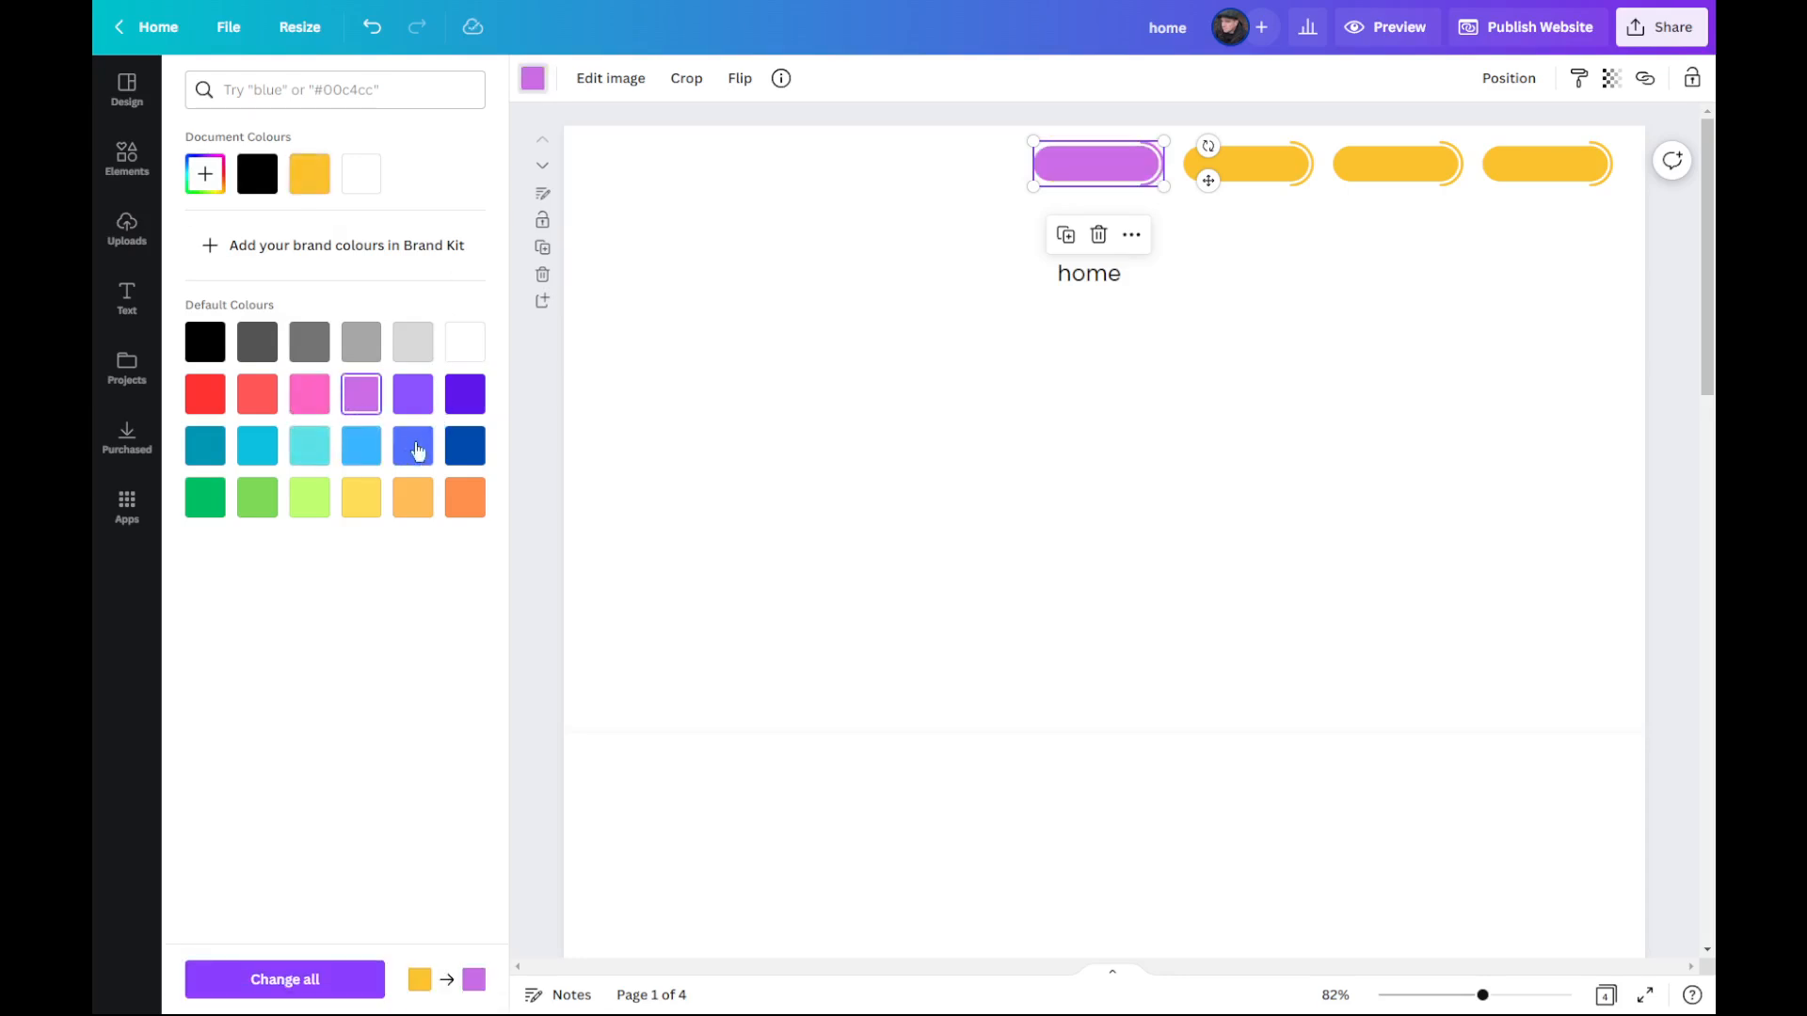
click(468, 446)
Step: Make the "home" text white and centre it on the dark blue button
click(1099, 280)
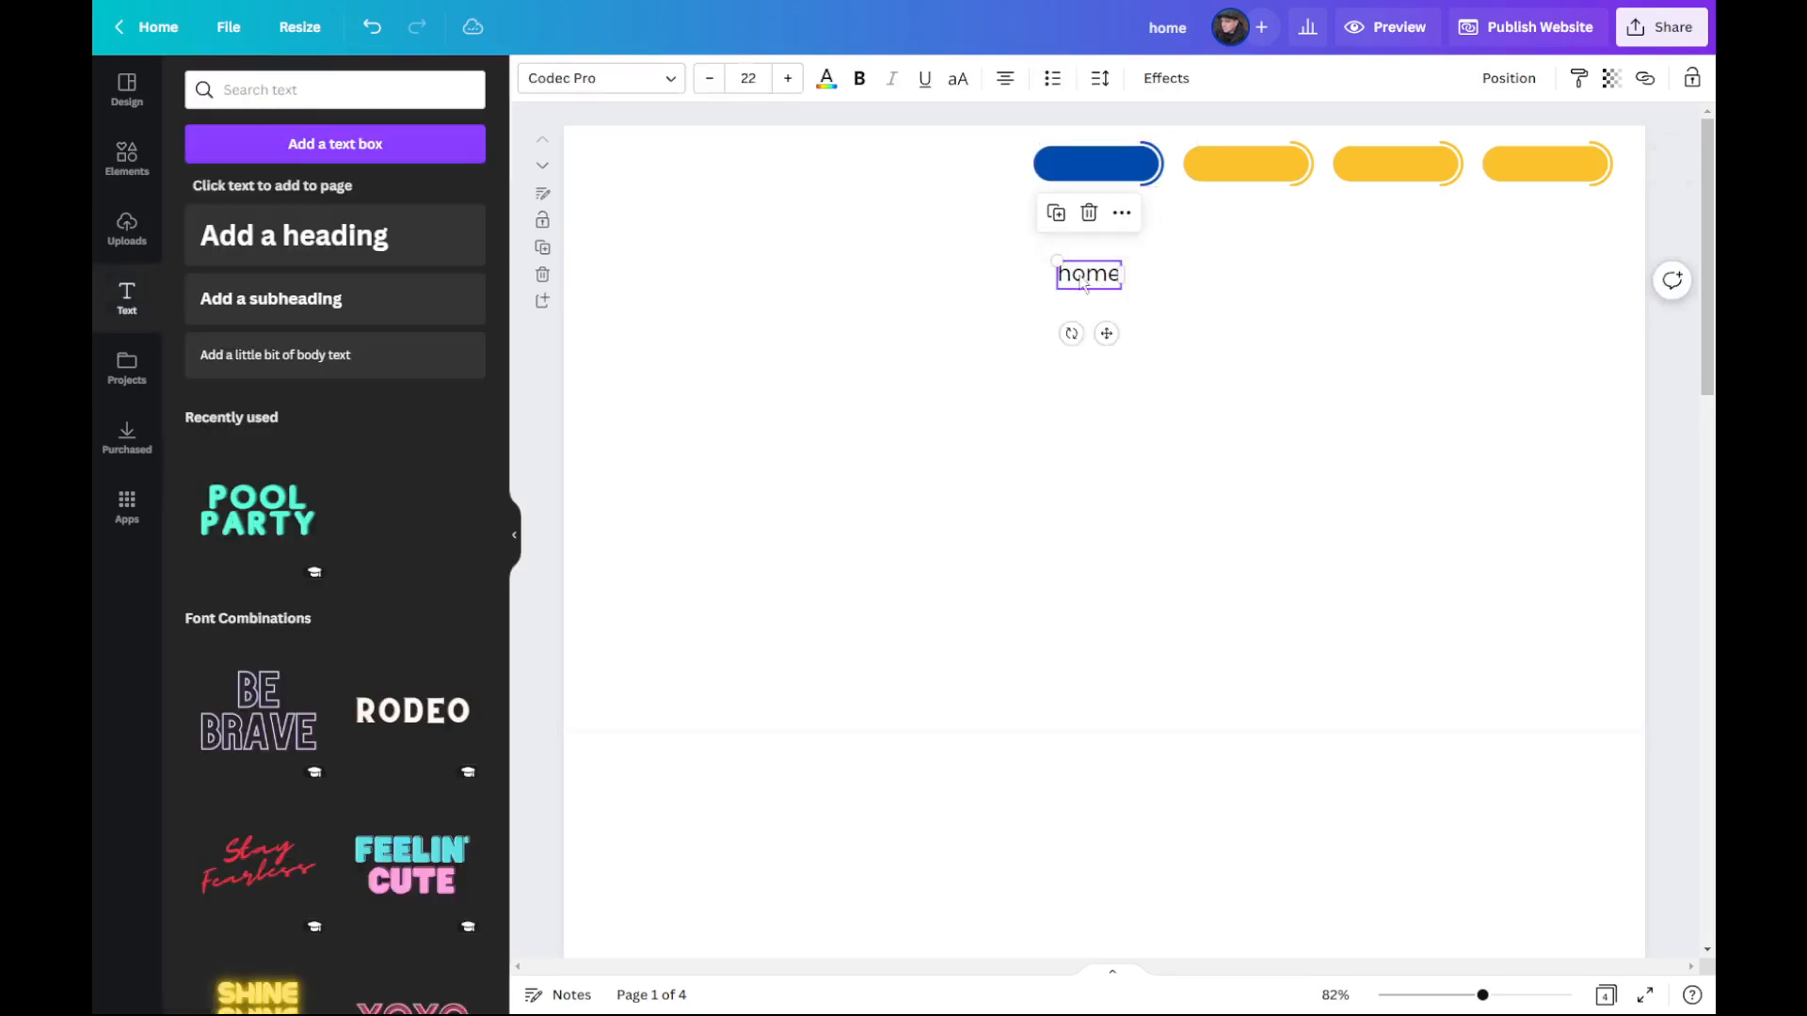
click(826, 80)
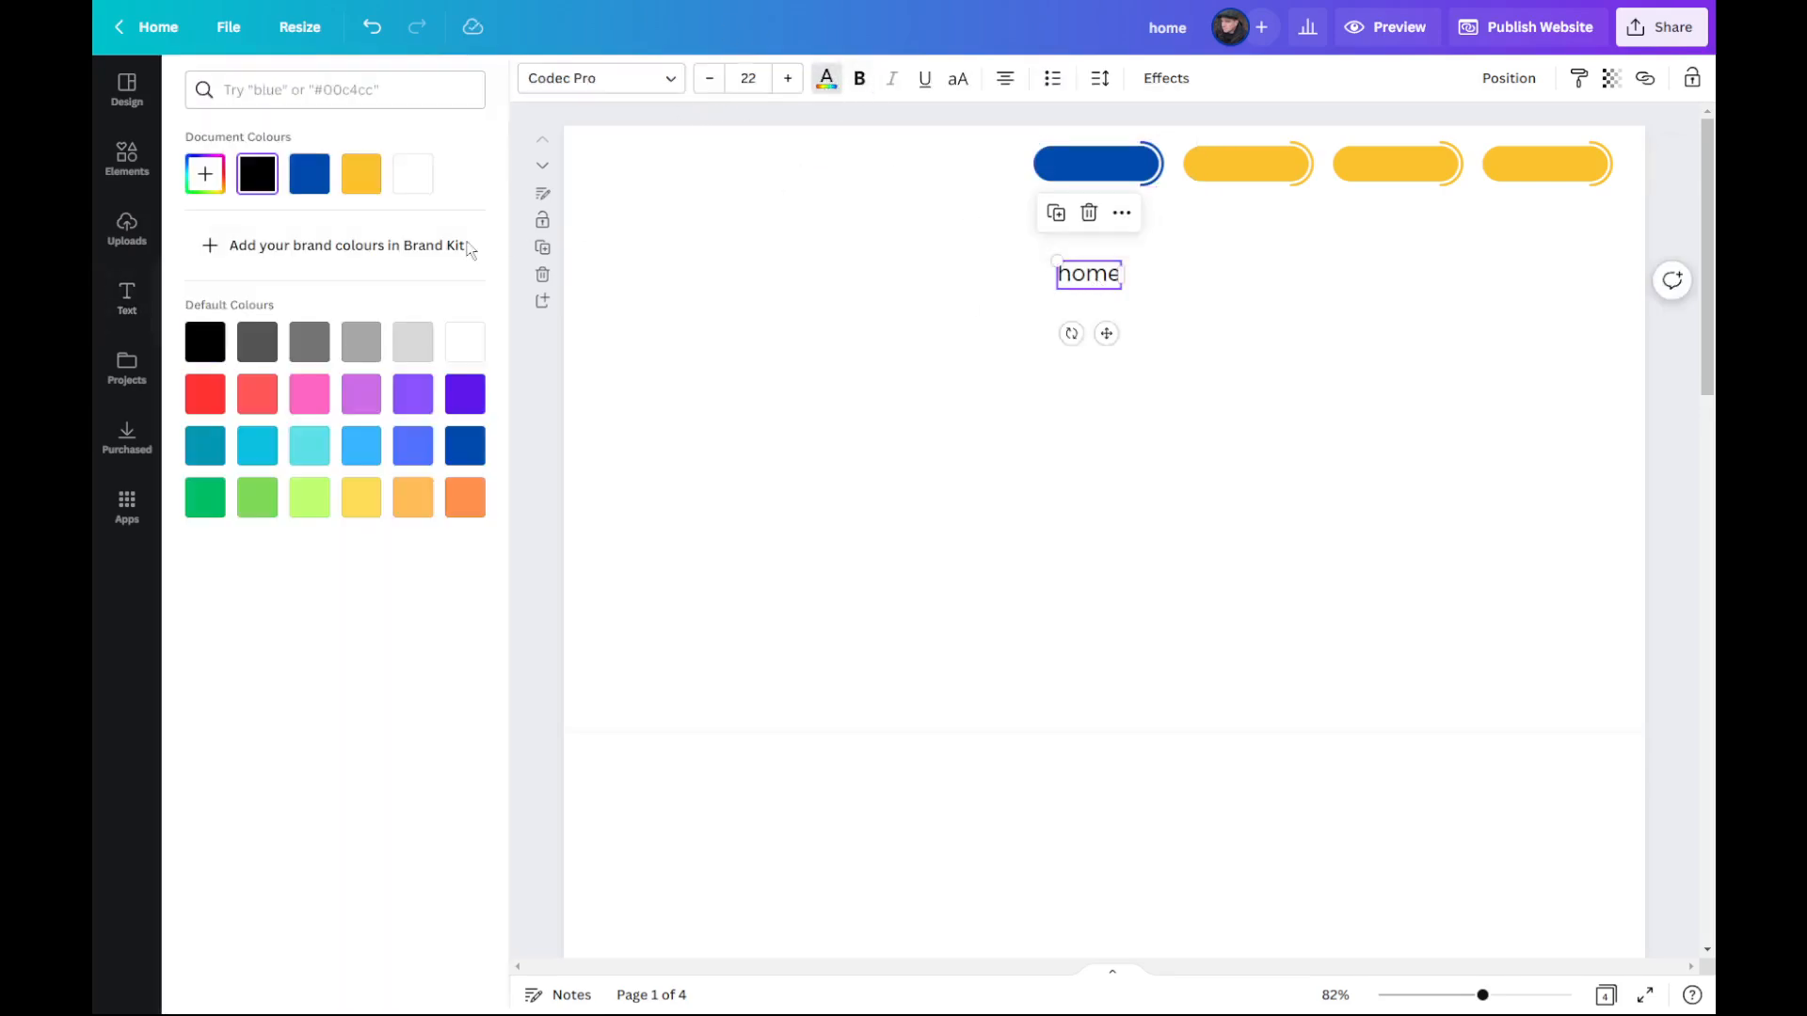
click(418, 174)
drag(1106, 334, 1117, 226)
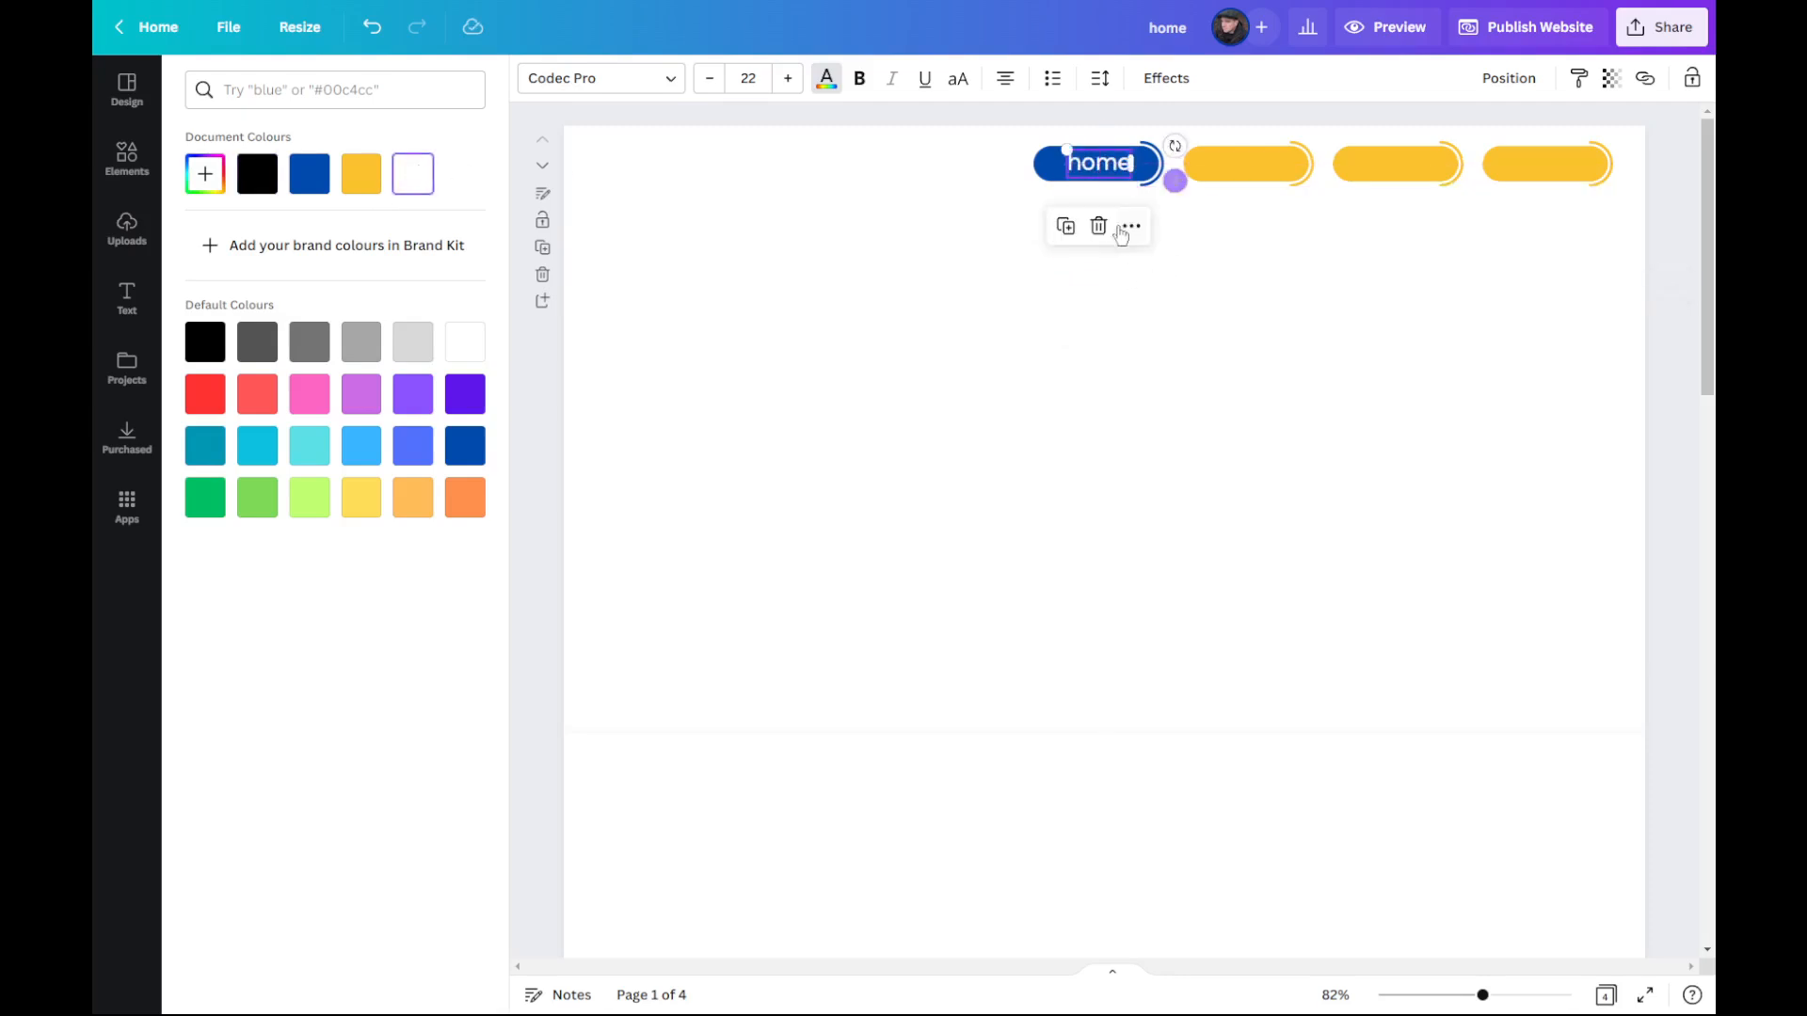
Step: Recolour the second navigation button with the same dark blue as the first
click(1265, 159)
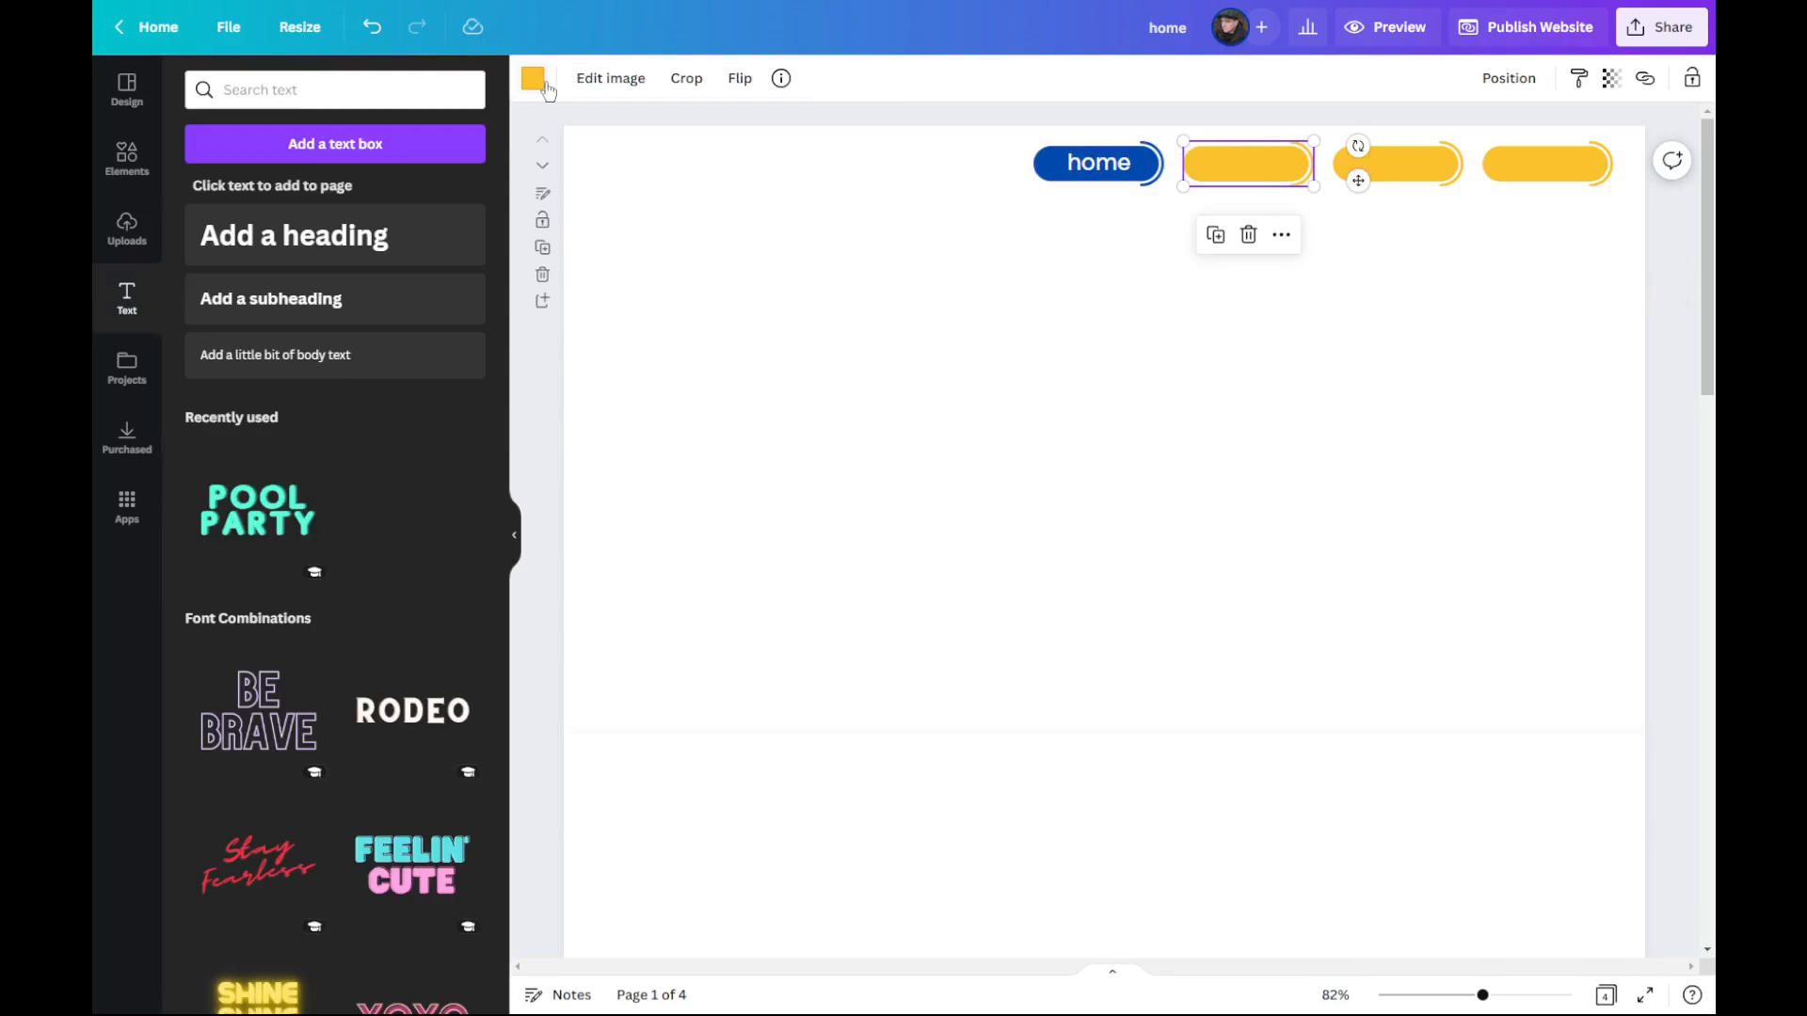
click(544, 85)
click(257, 174)
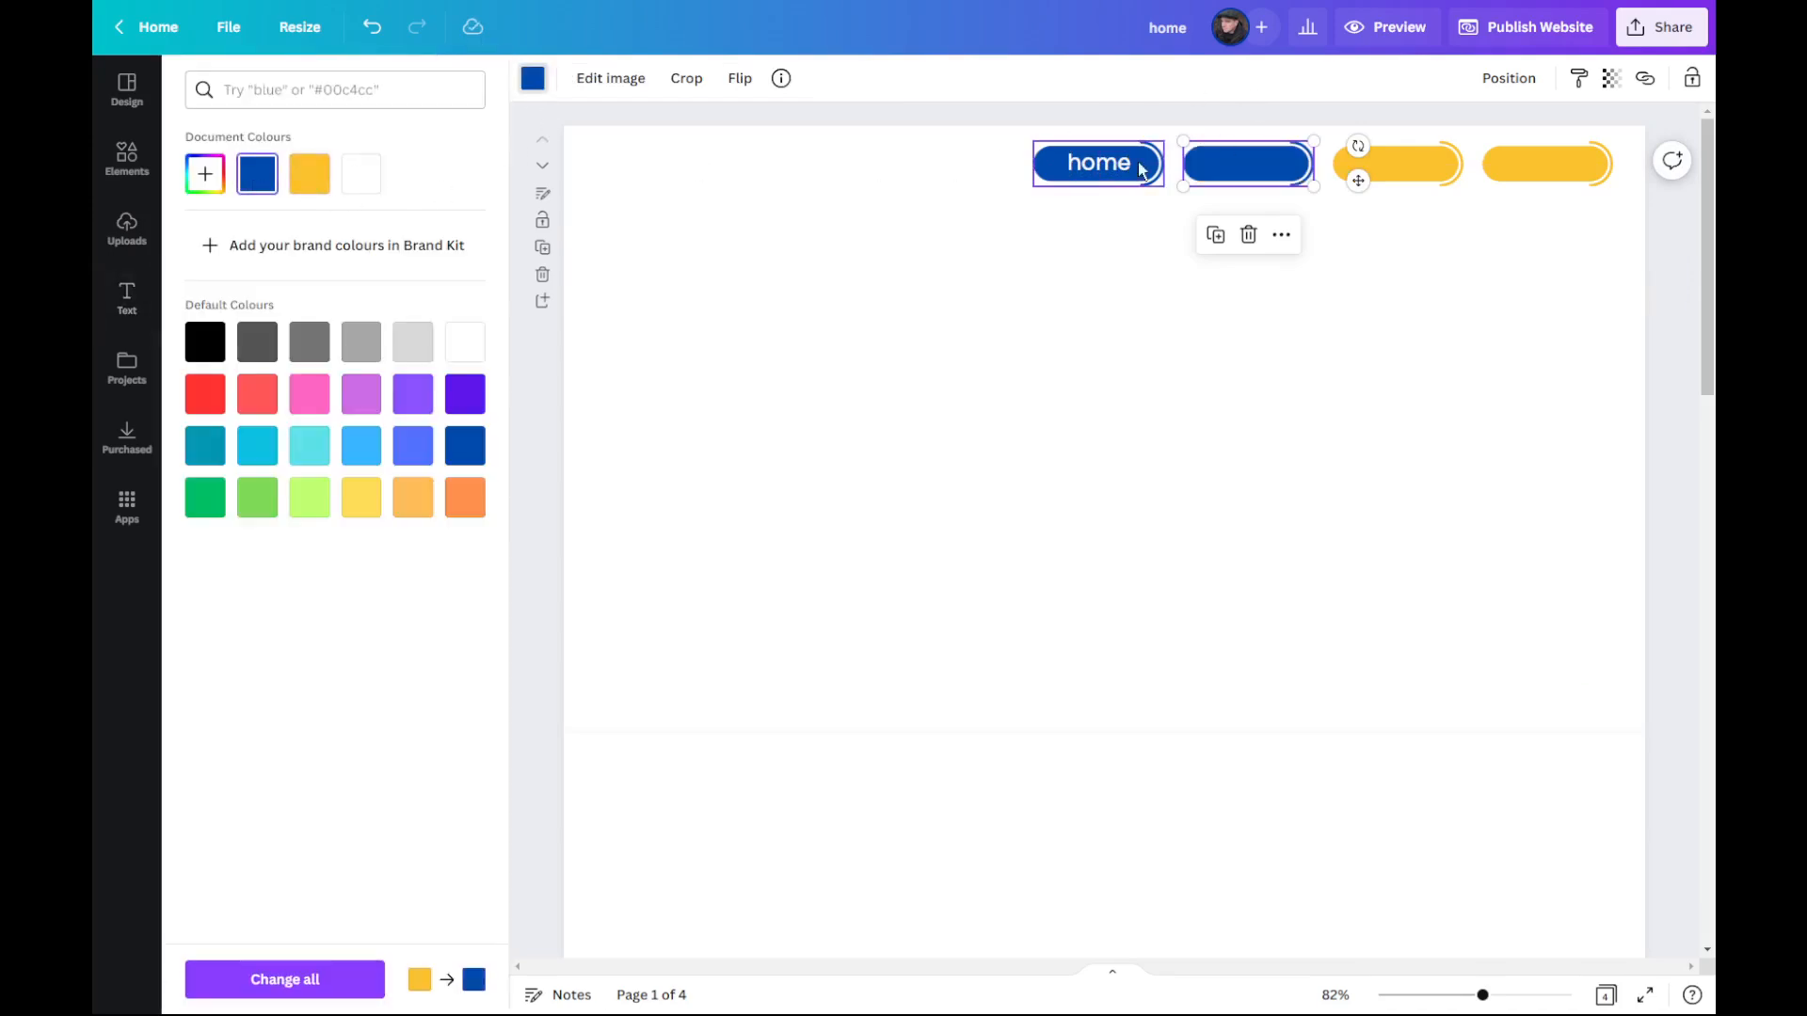
Step: Place a copy of the "home" label on the second button and change its text to "about"
click(1101, 167)
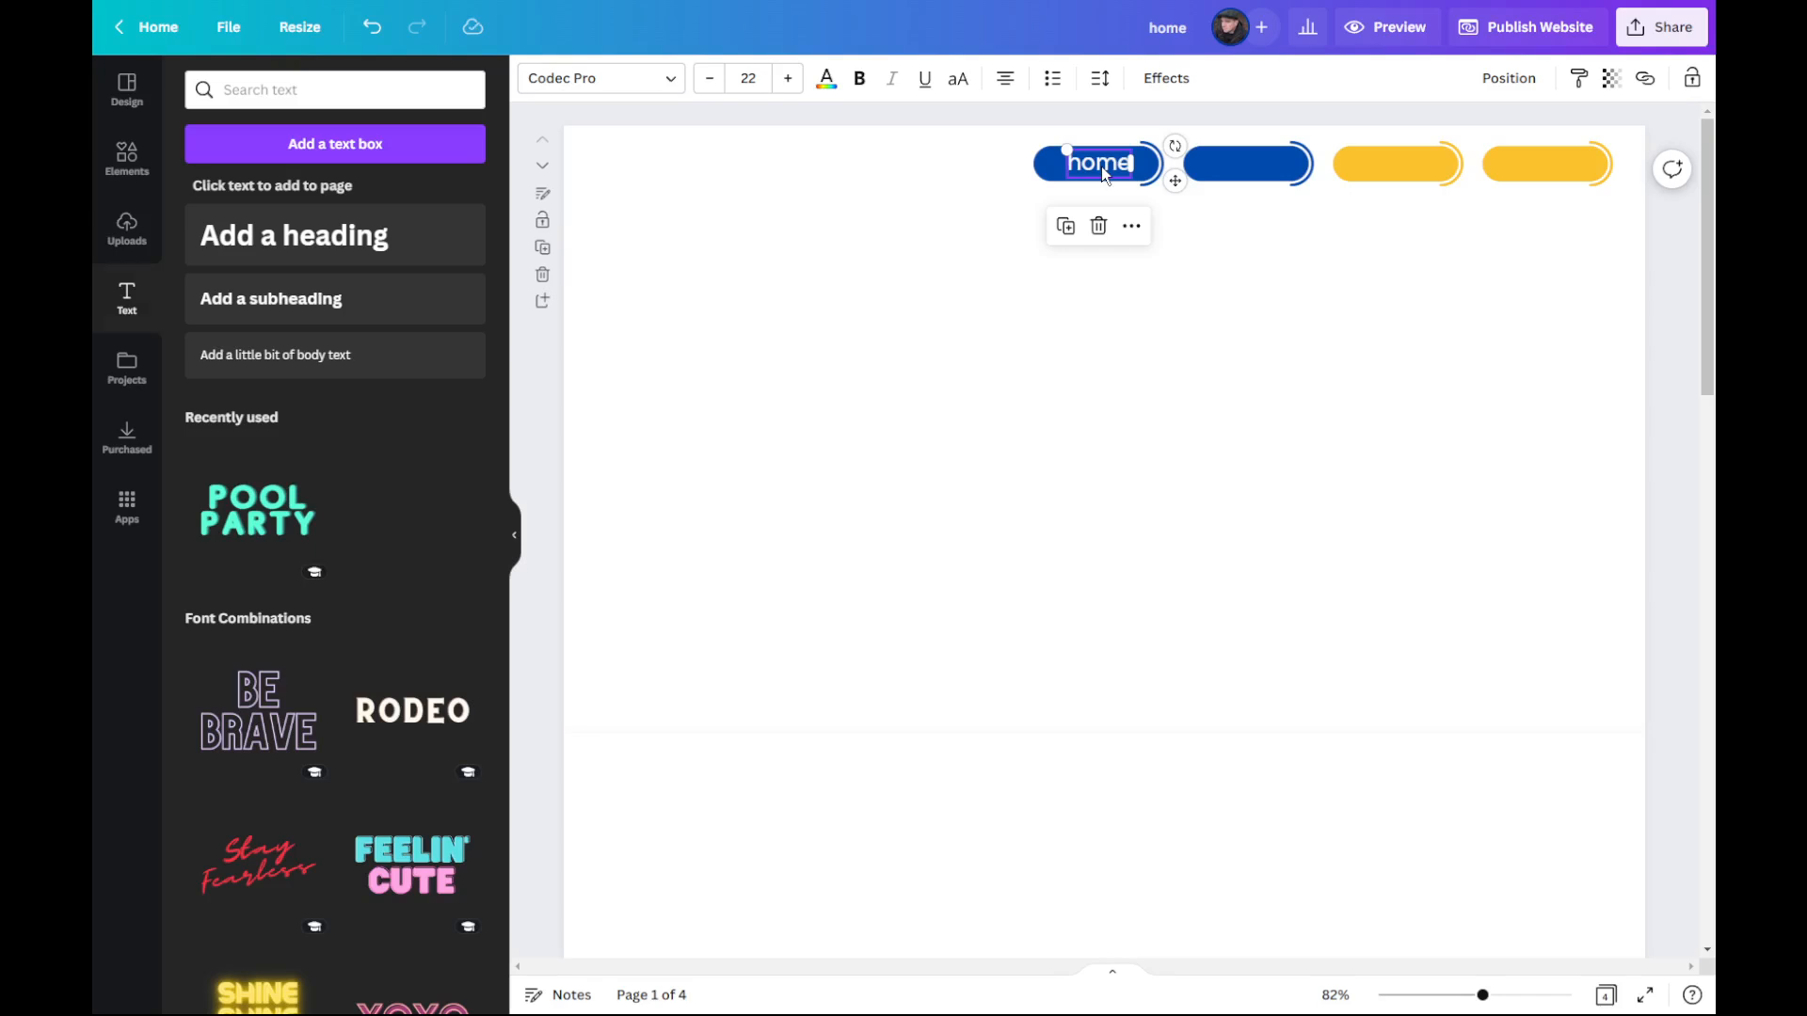
drag(1100, 167, 1252, 167)
double_click(1252, 167)
text(about)
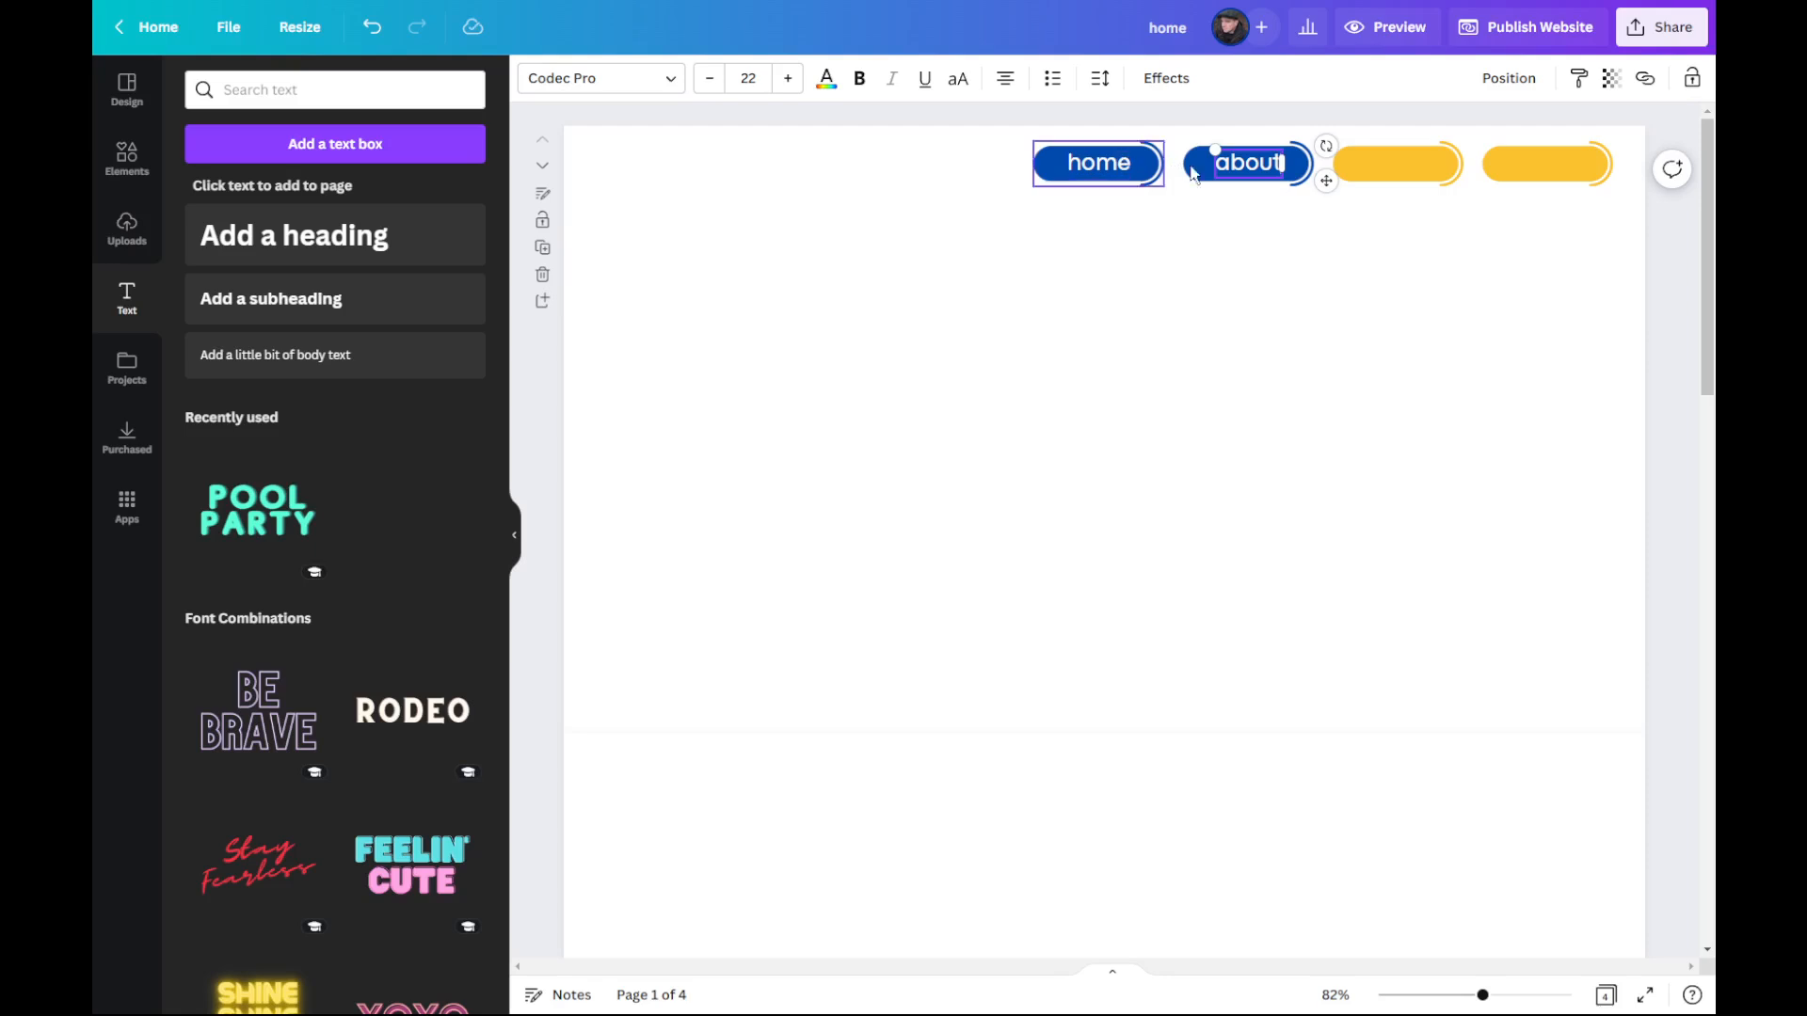
click(1290, 246)
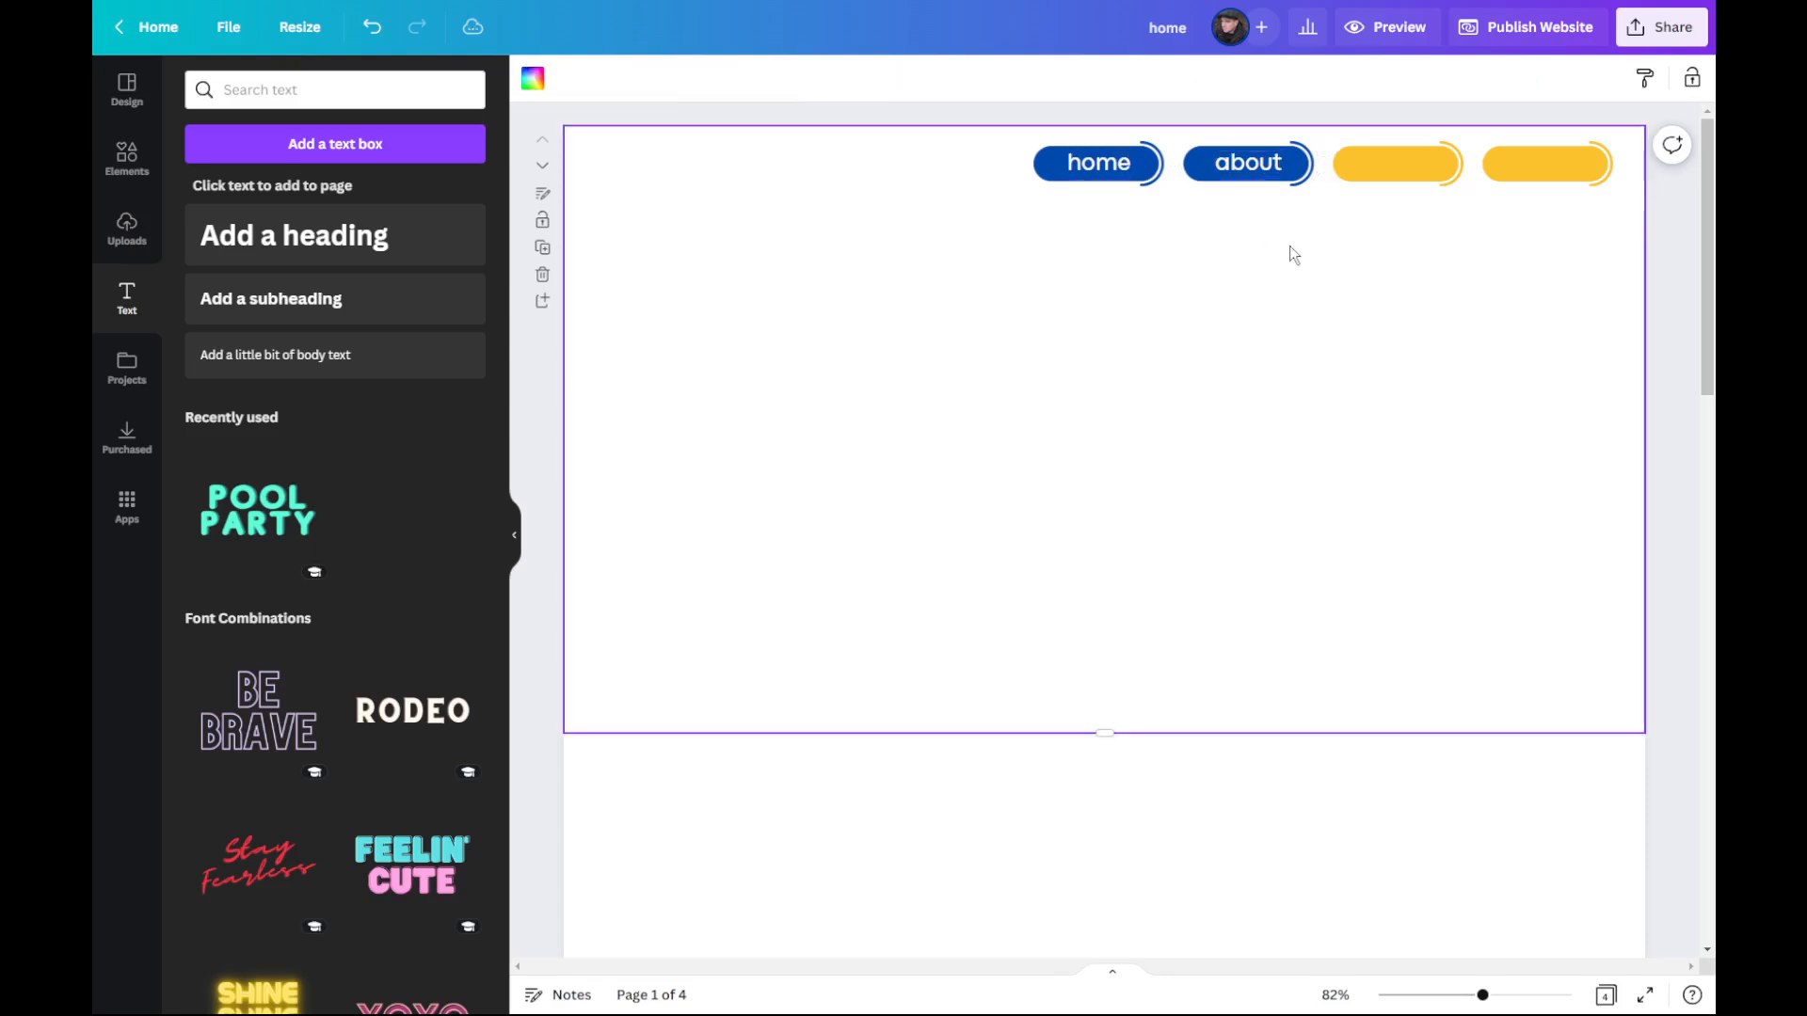
Step: Place a copy of the "about" label on the third button and recolour that button dark blue
click(1256, 169)
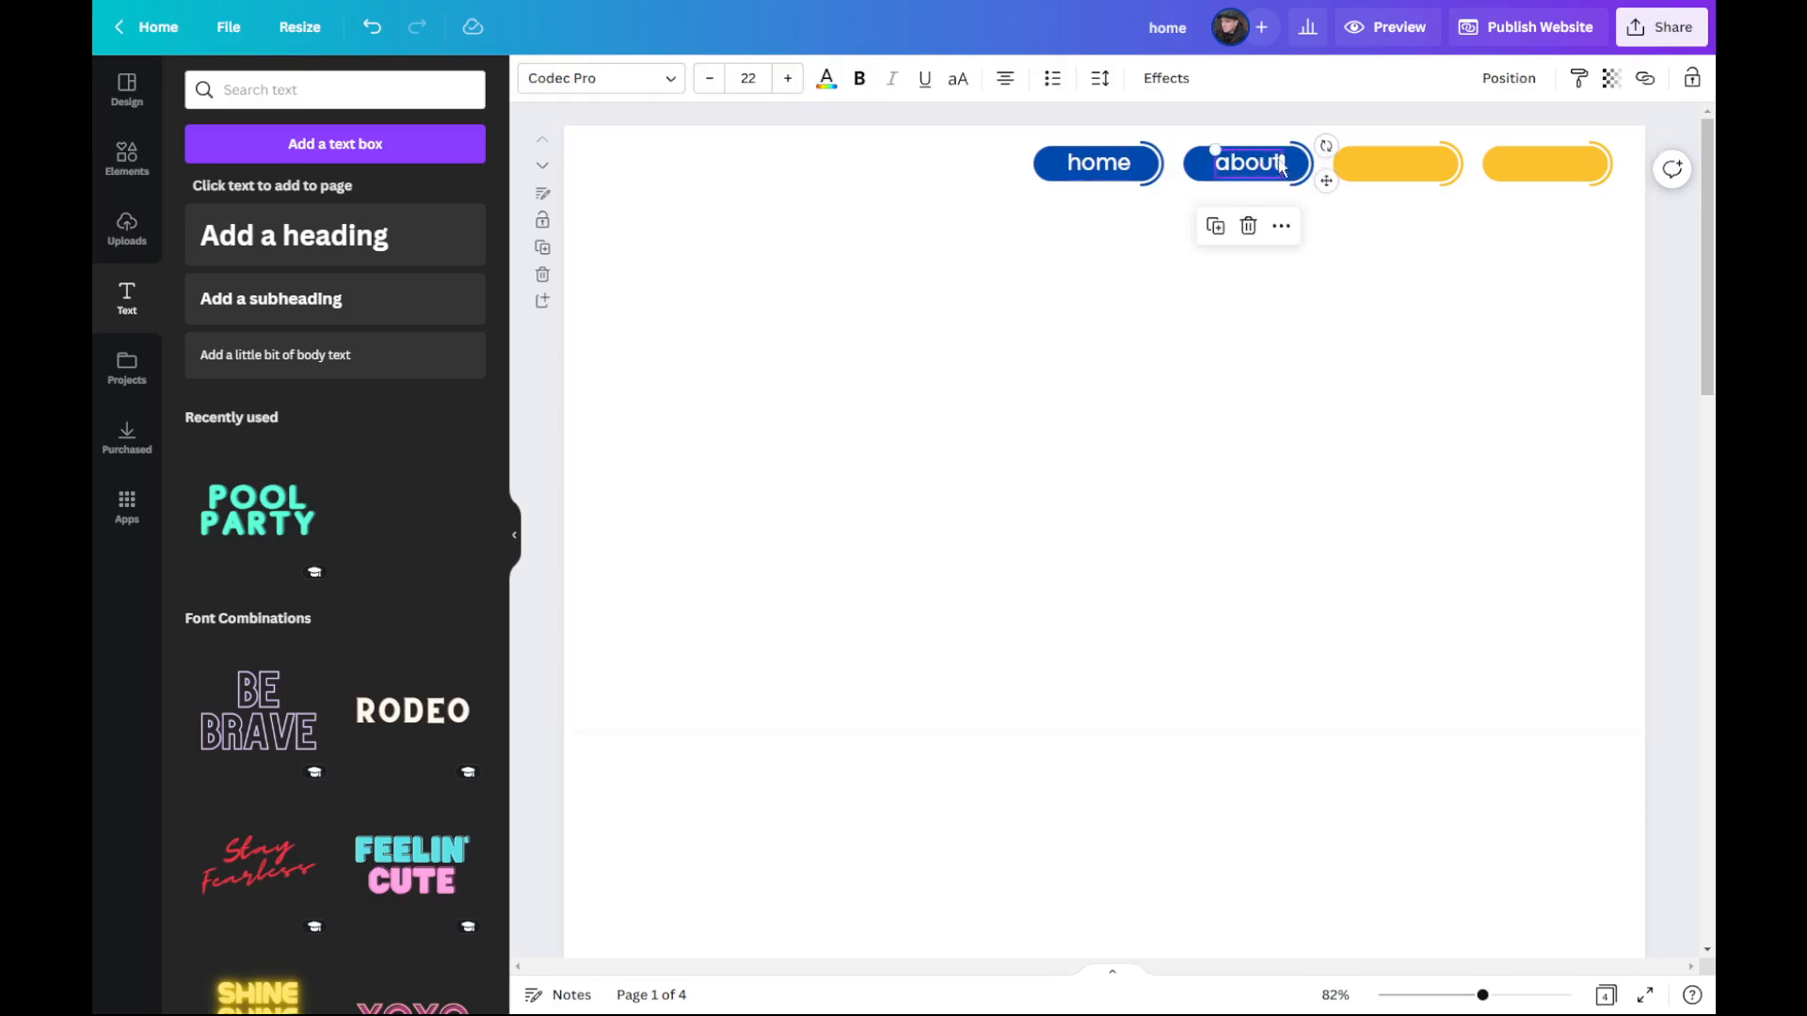
drag(1271, 186, 1393, 168)
click(1342, 168)
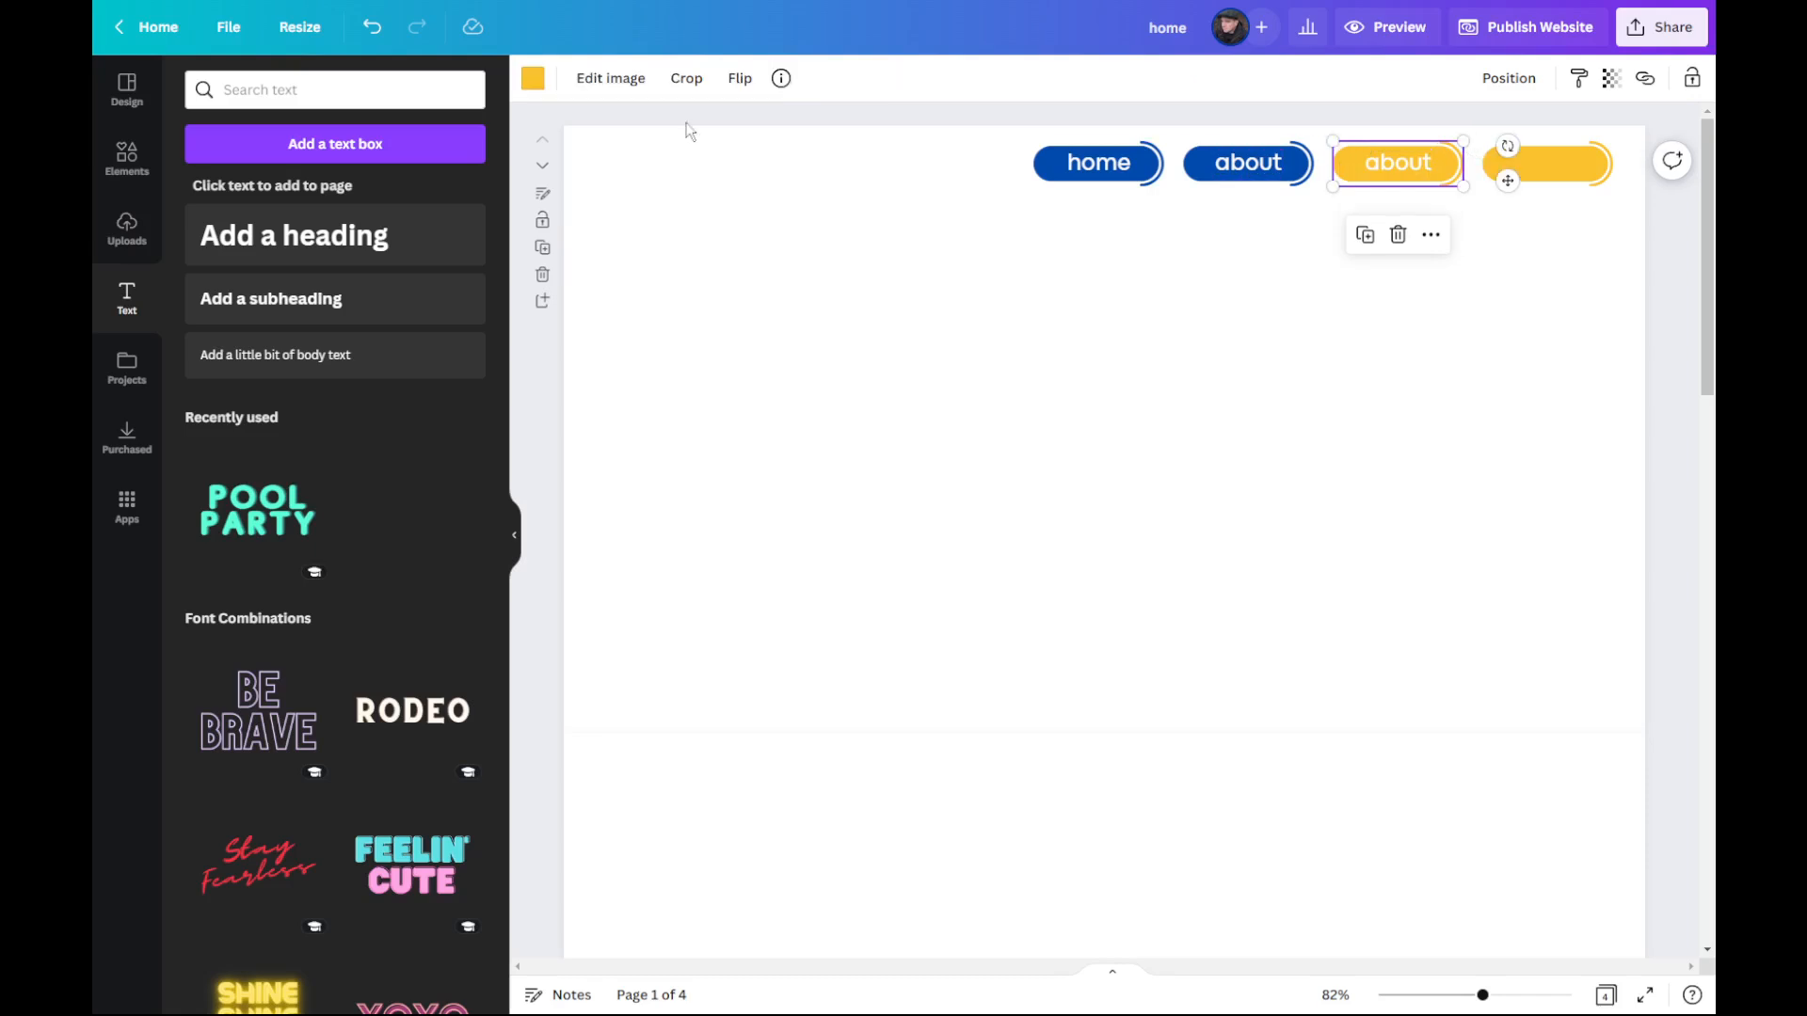
click(532, 79)
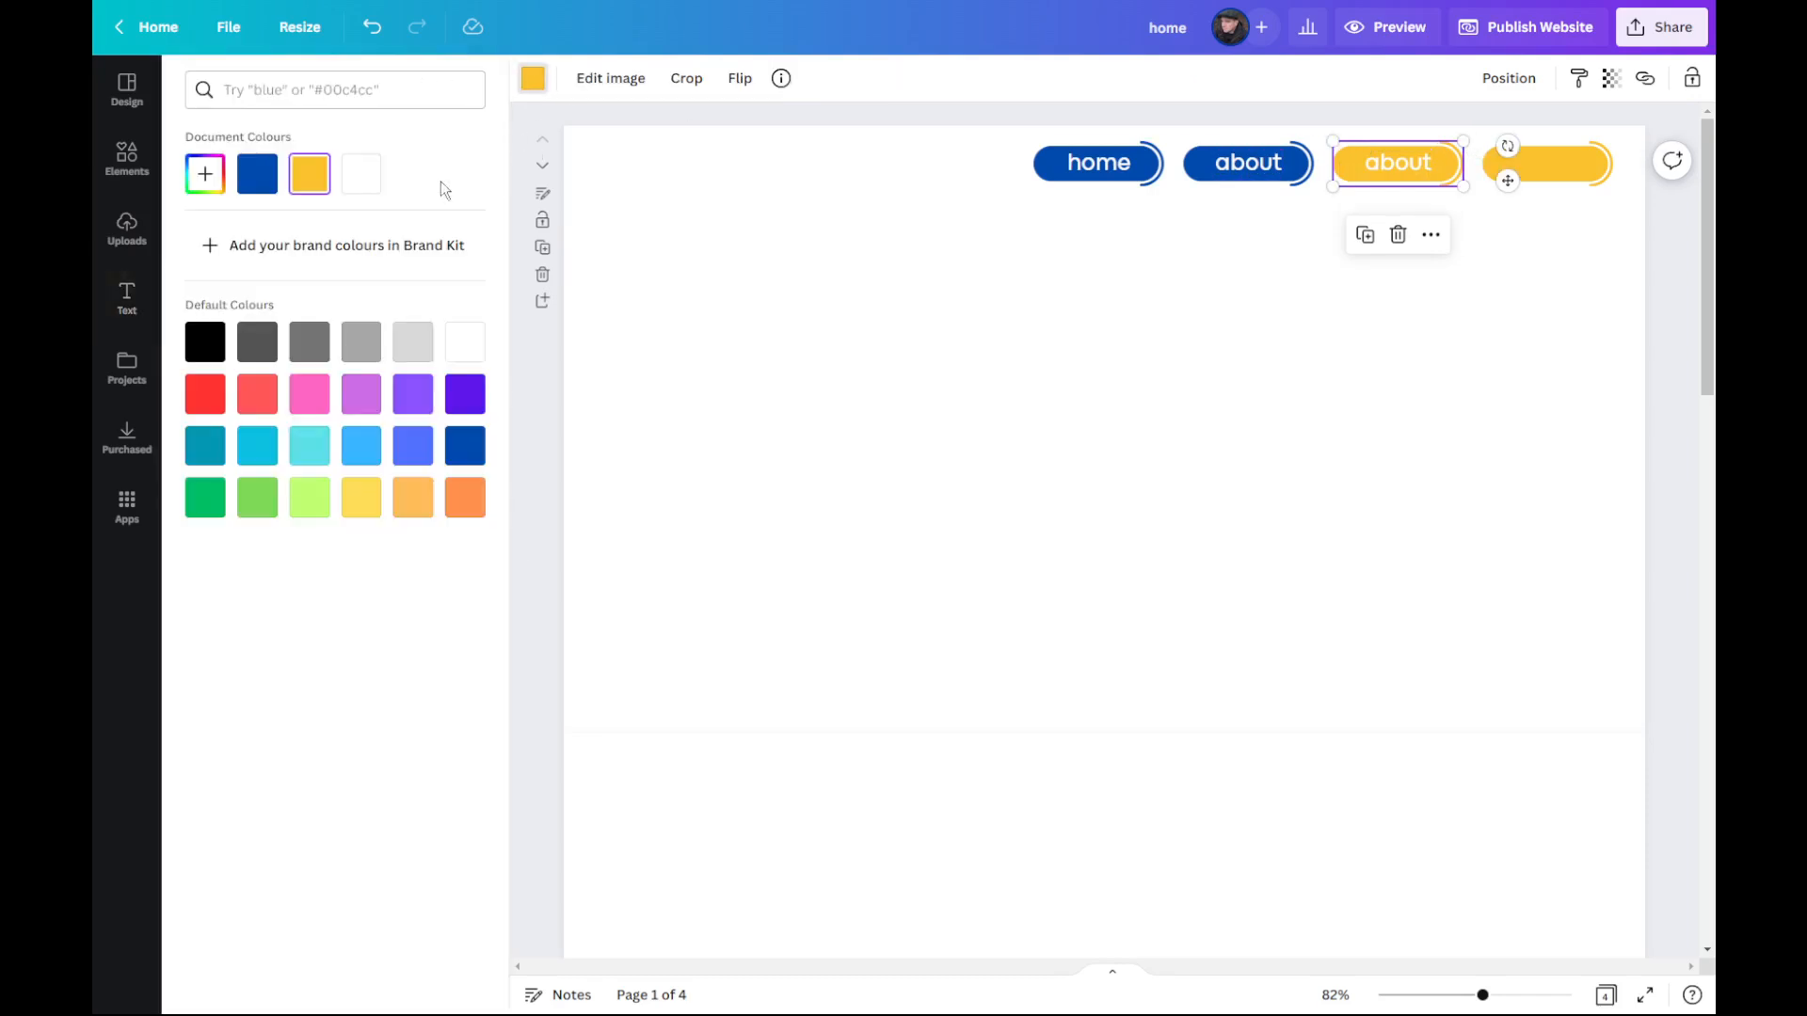
click(257, 173)
Step: Change the third button's label to "info"
click(1411, 162)
double_click(1412, 161)
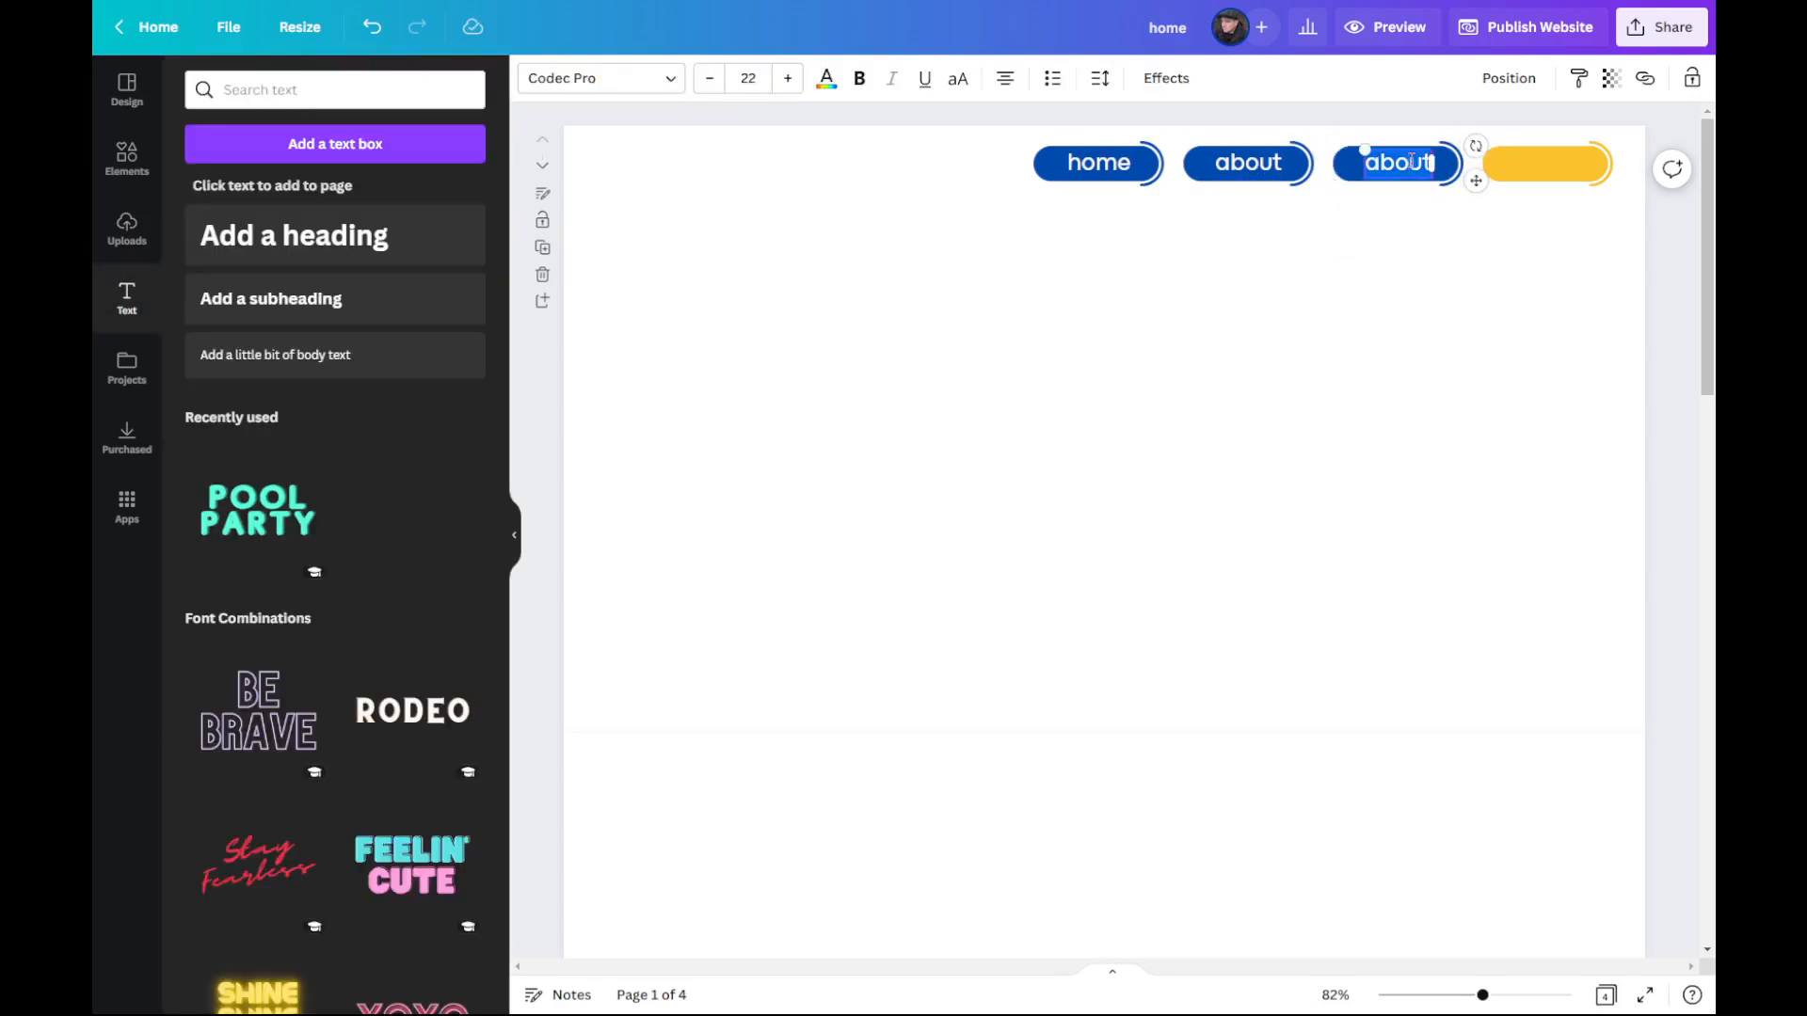
text(info)
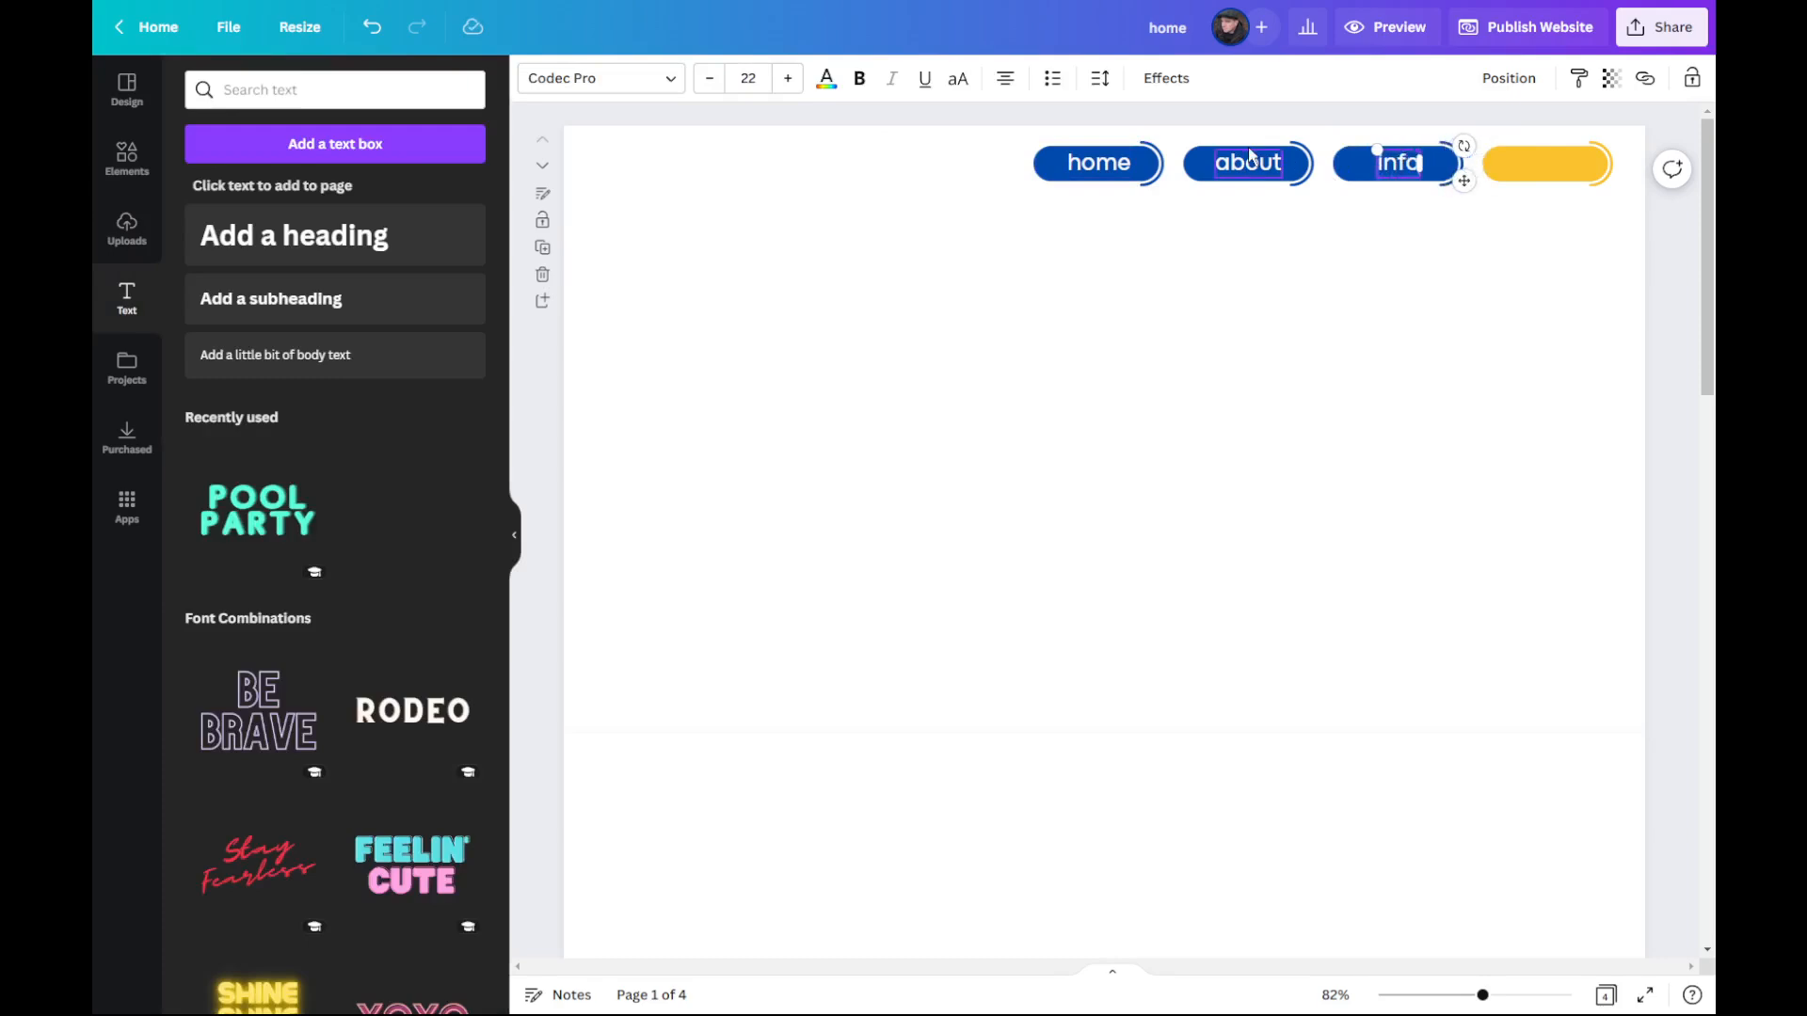
click(1432, 234)
Step: Place a copy of the "info" label on the fourth button and recolour that button dark blue
click(1402, 169)
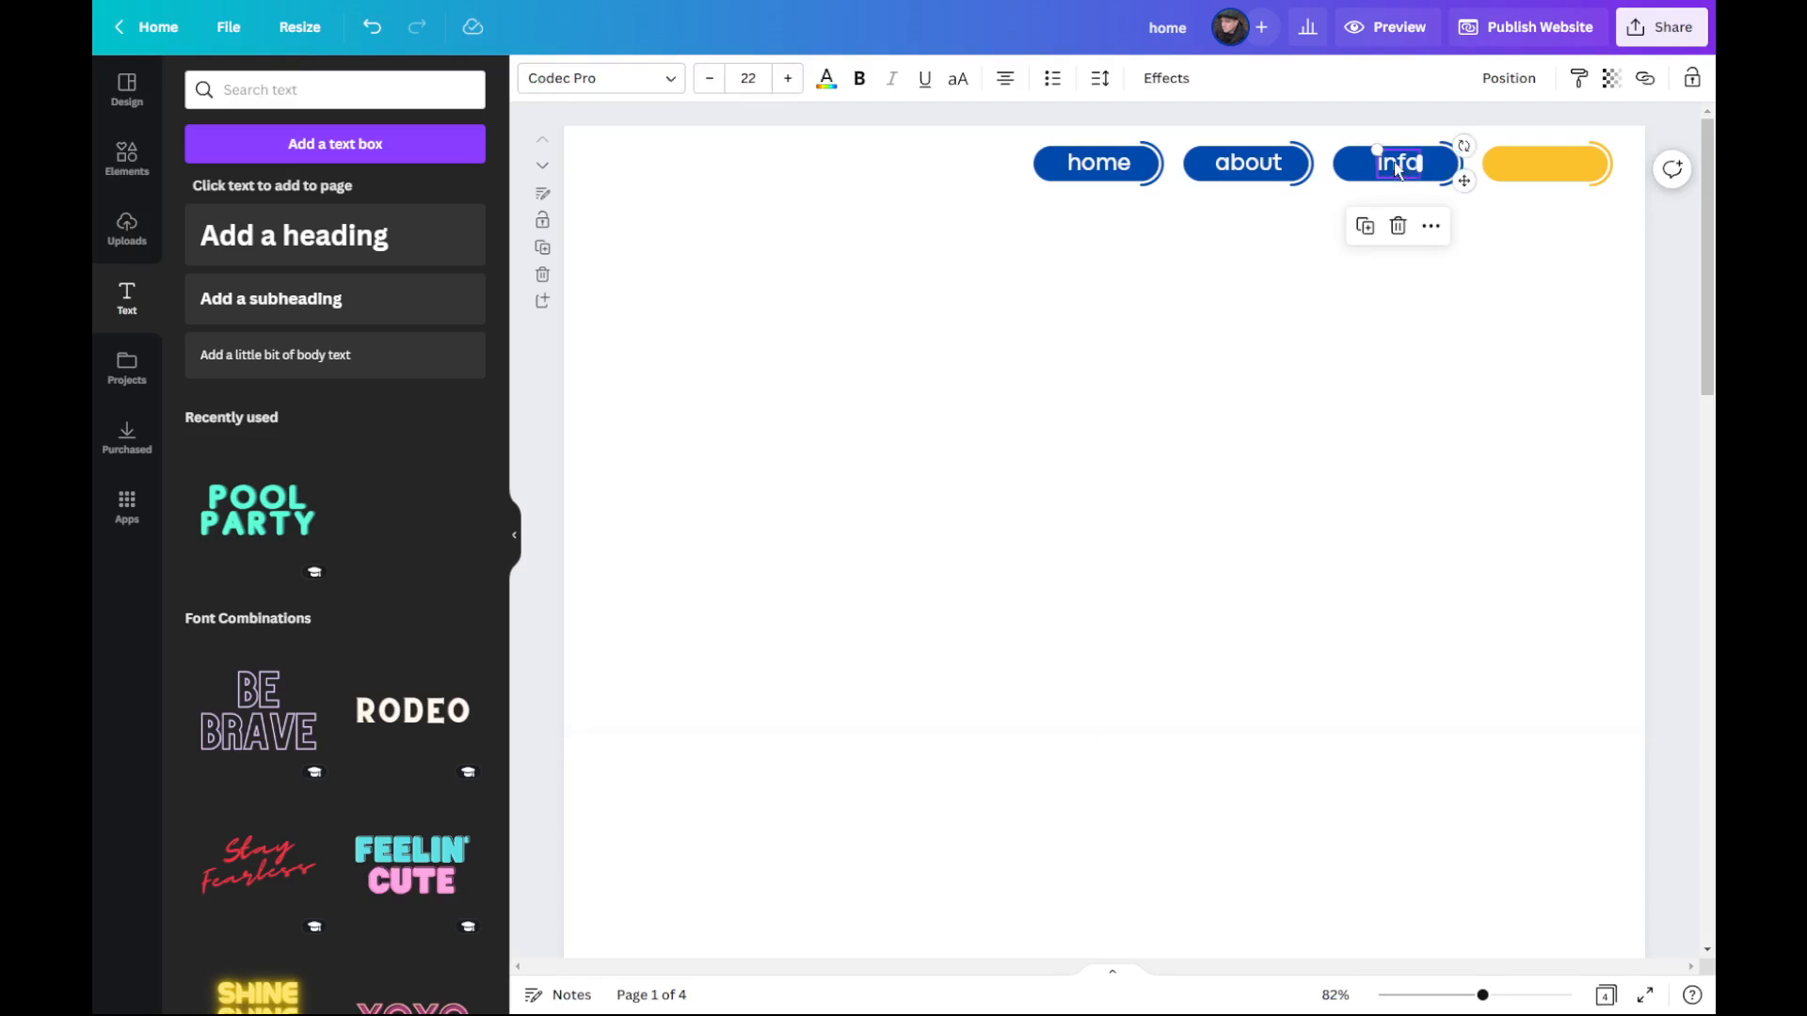
right_click(1251, 373)
click(1310, 436)
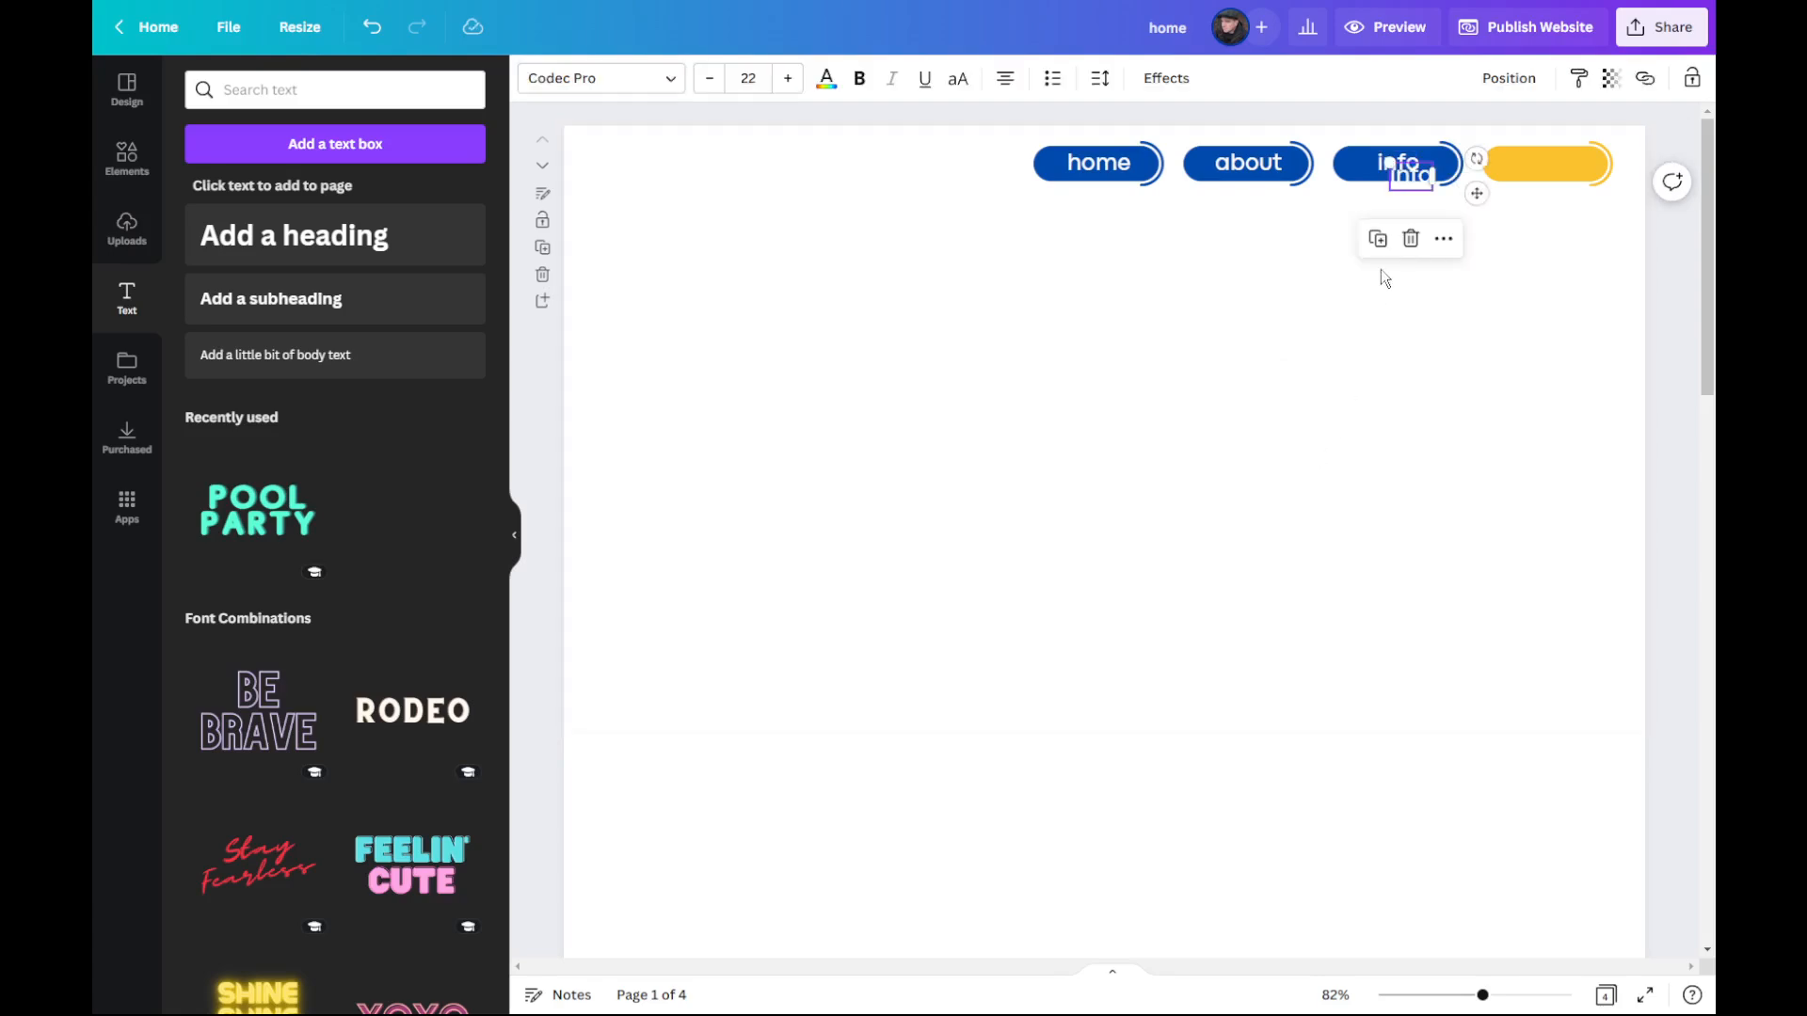
drag(1417, 186, 1549, 166)
click(1494, 167)
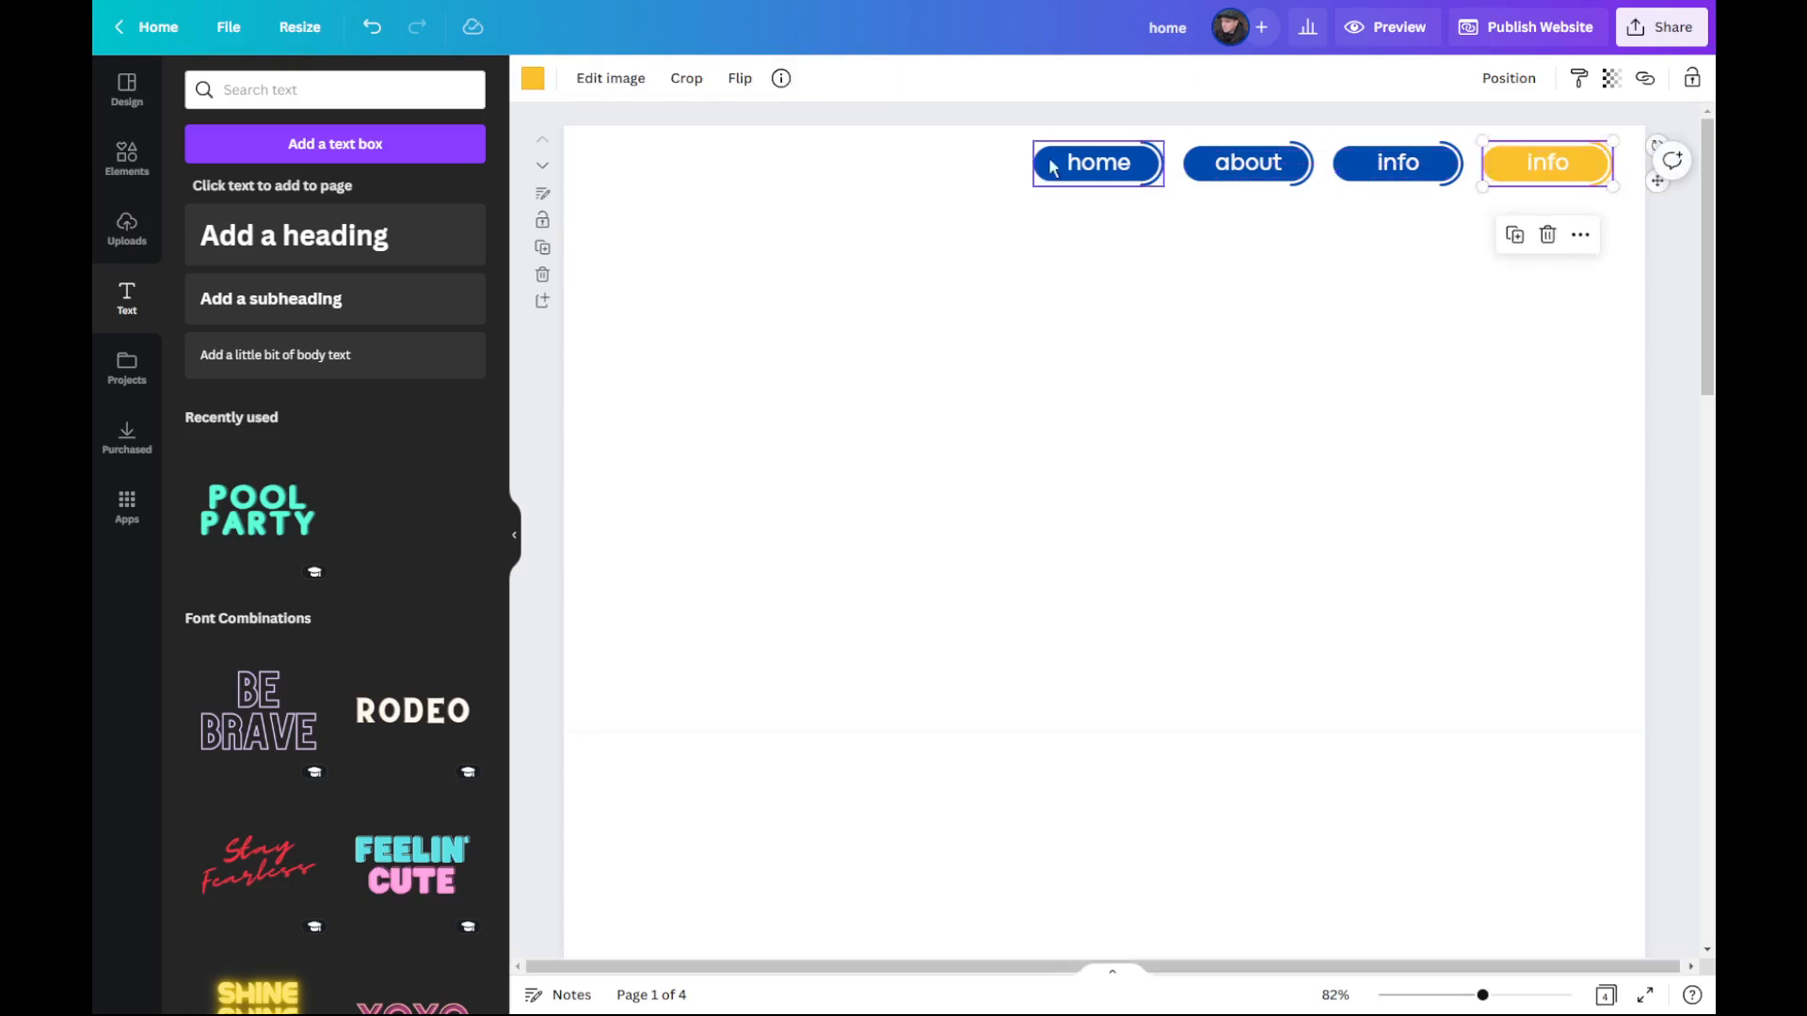
click(533, 79)
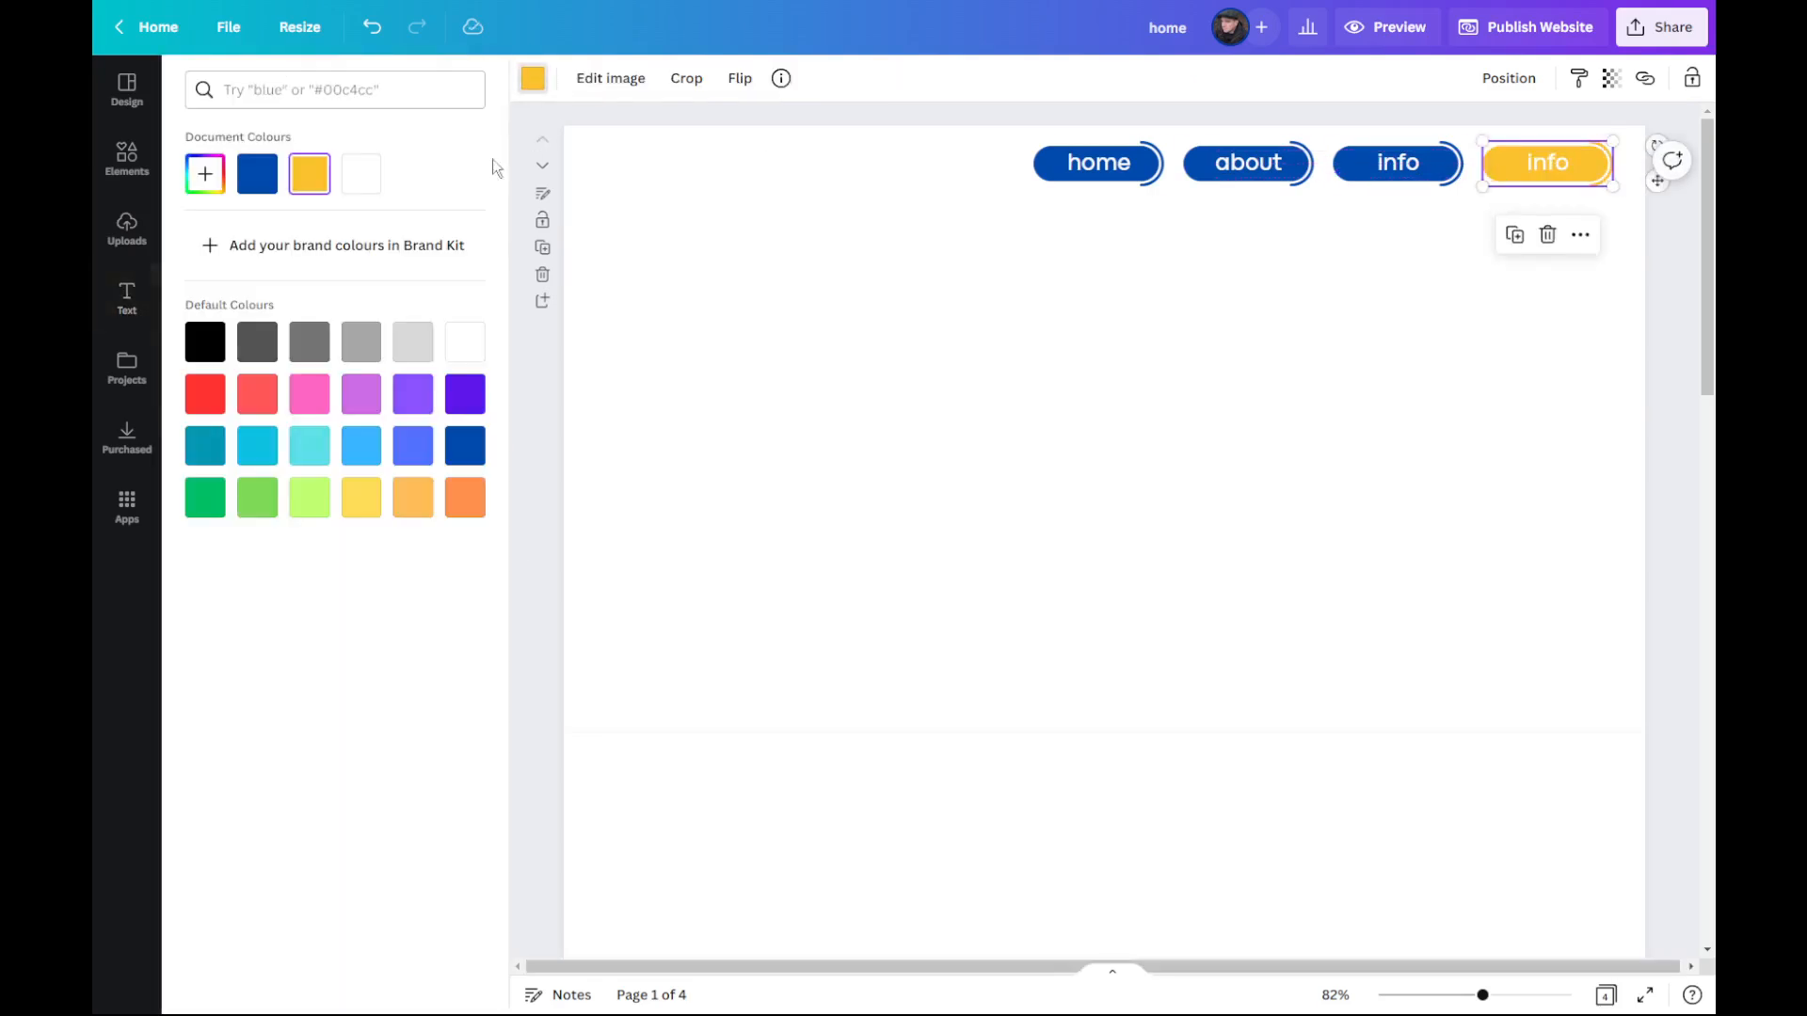
click(258, 175)
Step: Change the fourth button's label to "contact"
click(1555, 163)
double_click(1555, 165)
text(contact)
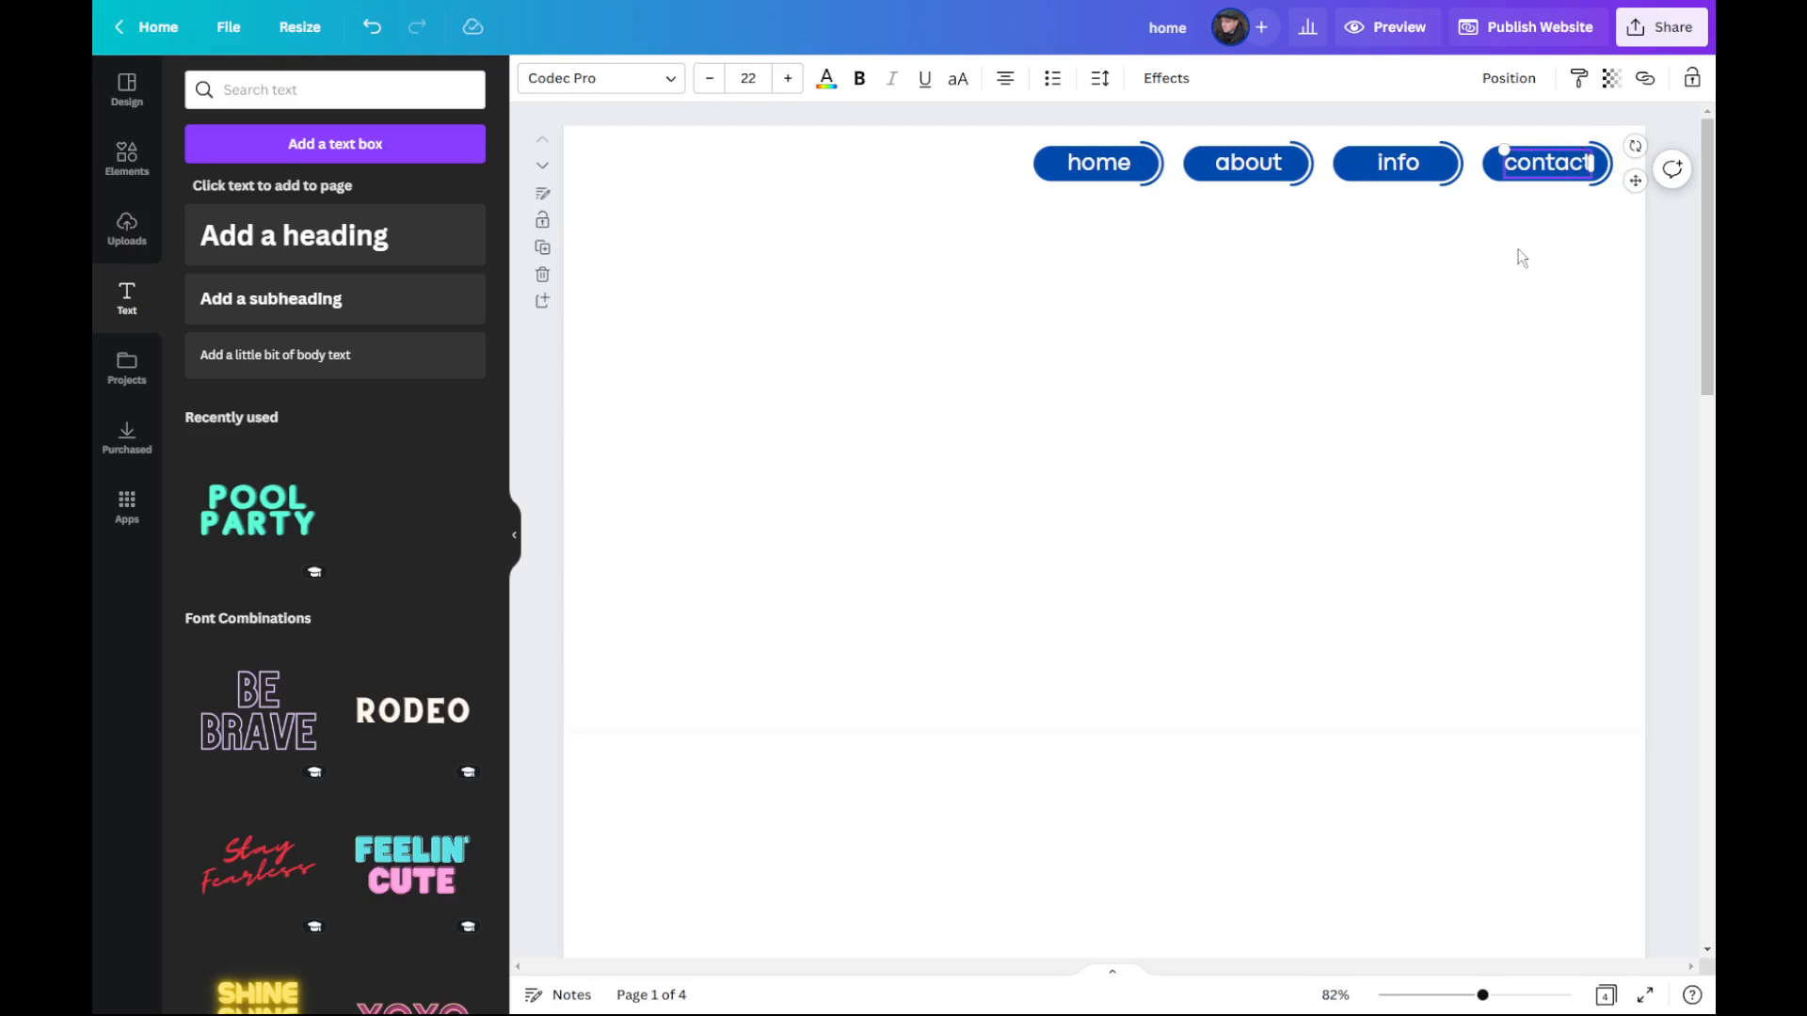
click(1022, 434)
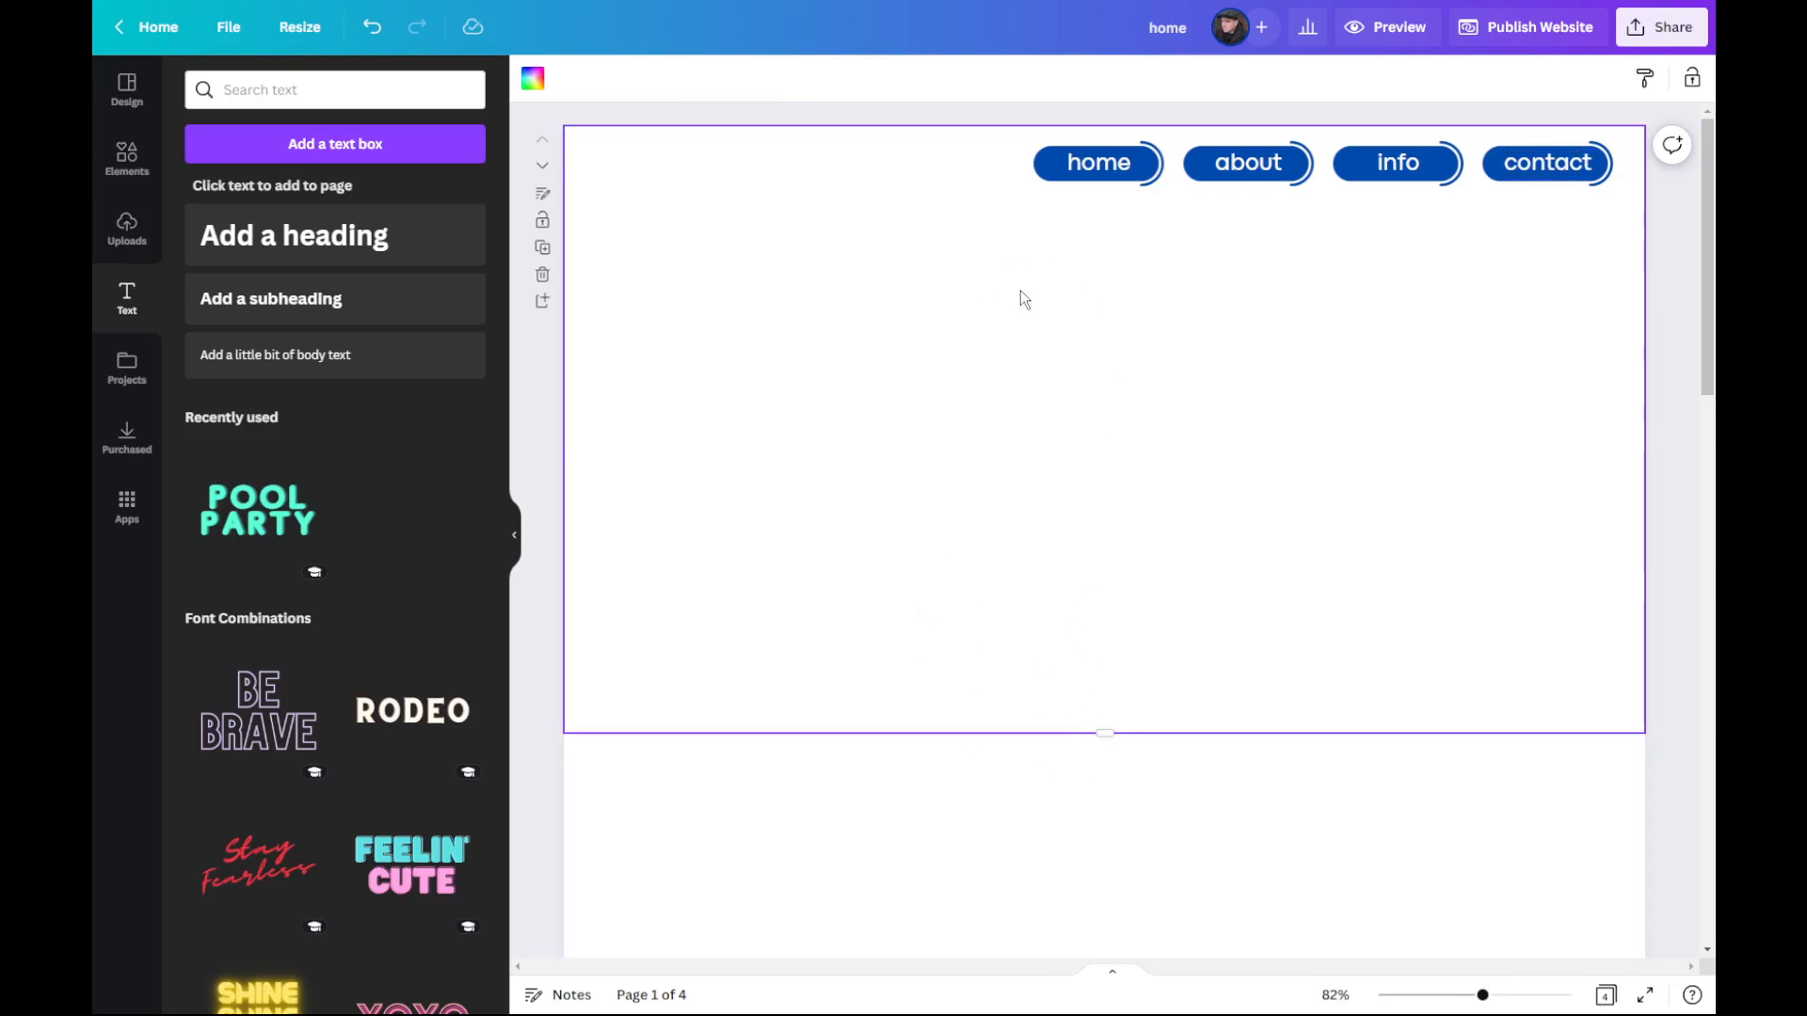
Step: Link the "home" navigation button to the document page "1 - Home Page"
click(1044, 167)
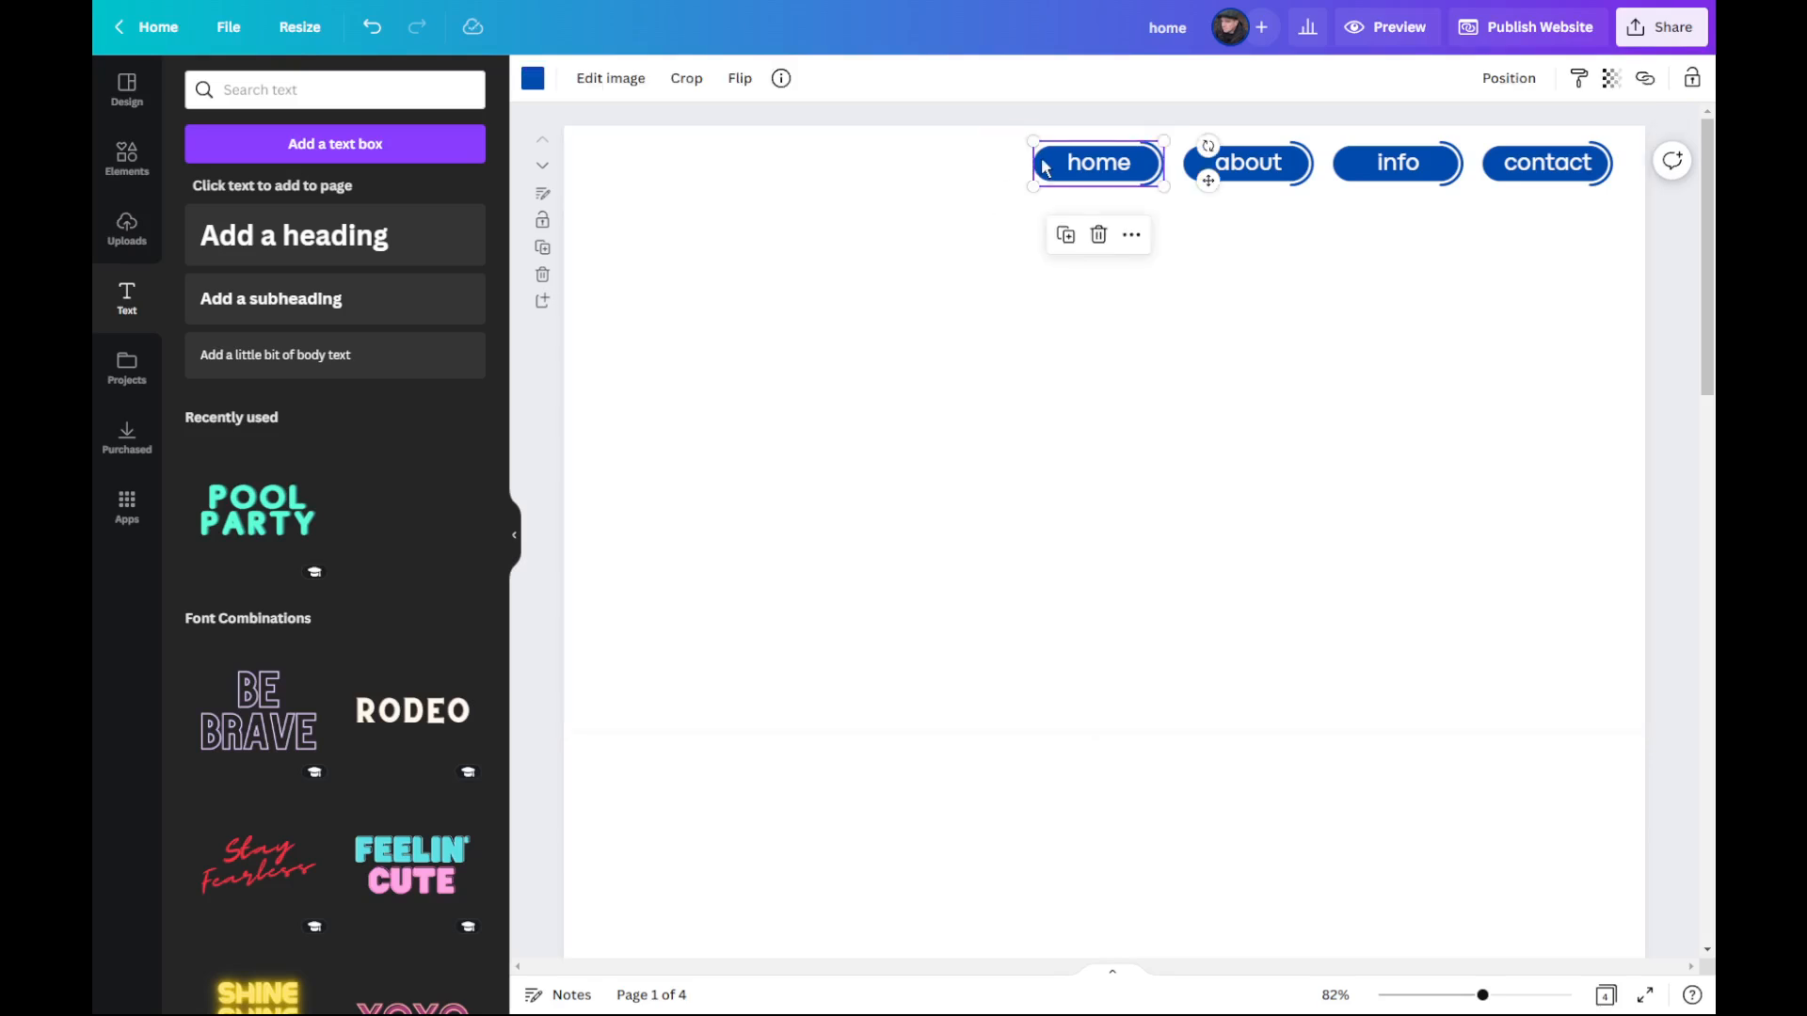
click(1133, 237)
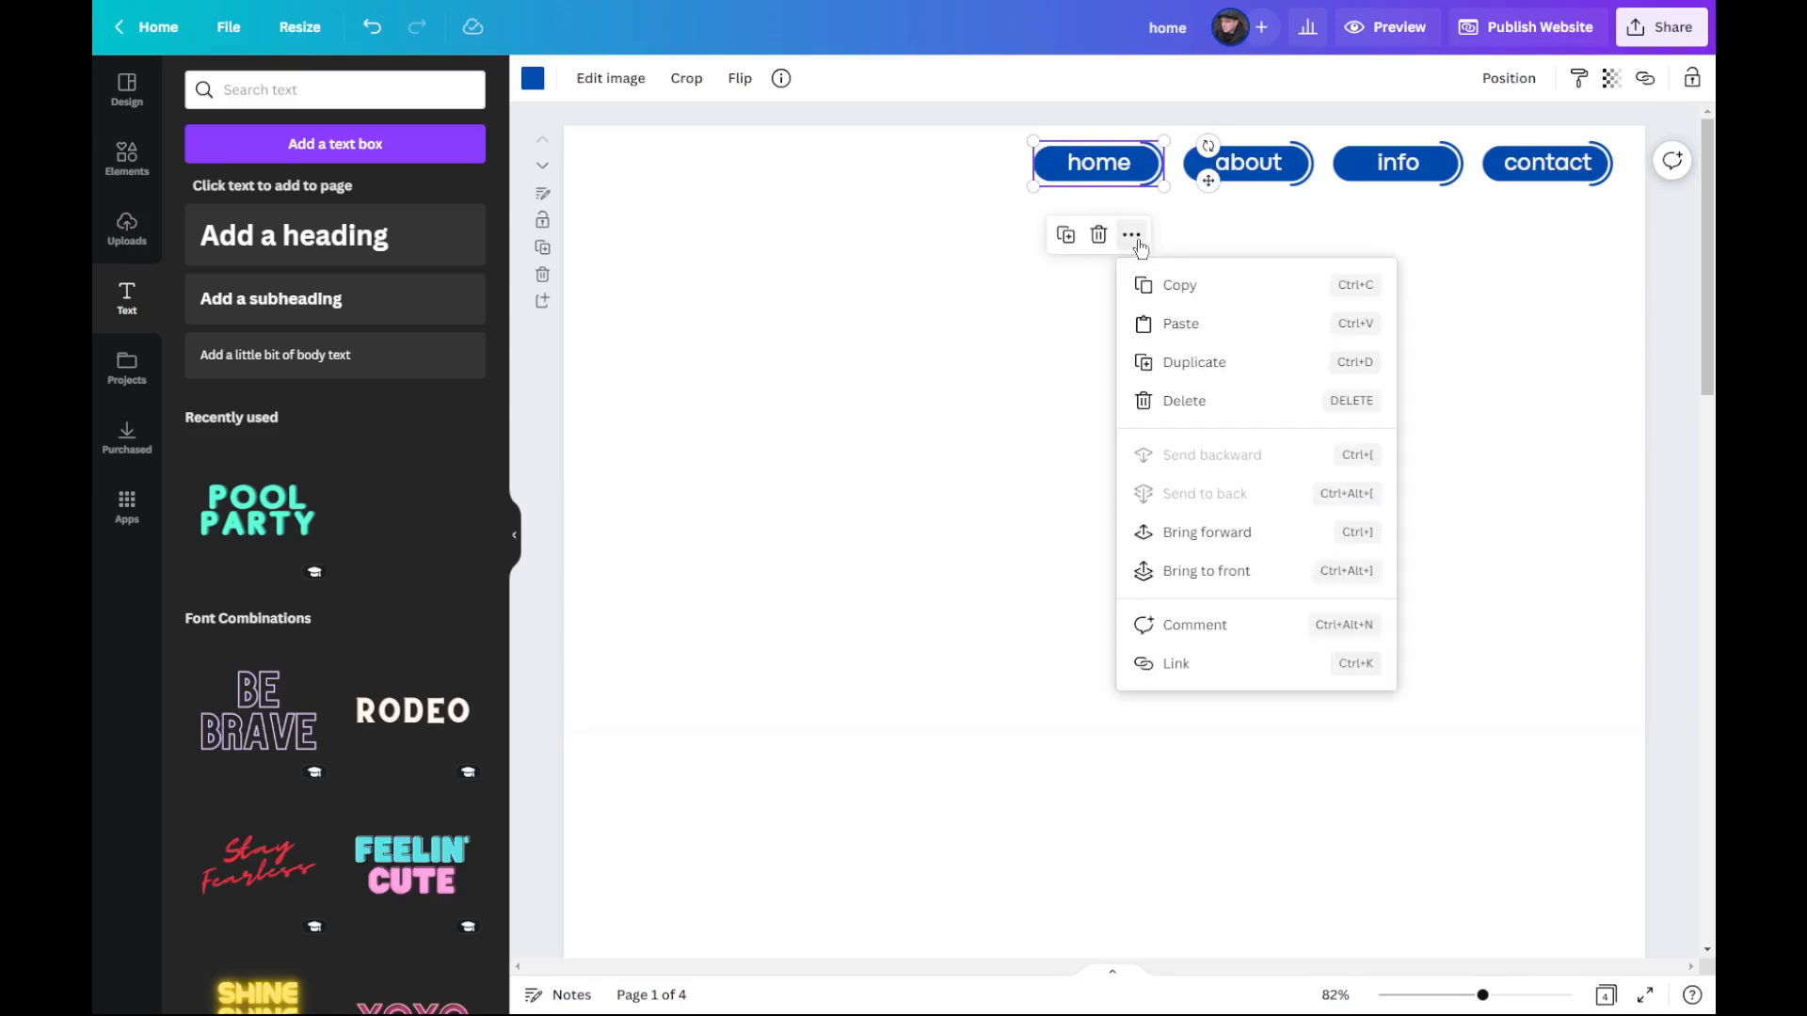
click(1224, 670)
drag(1635, 360, 1666, 451)
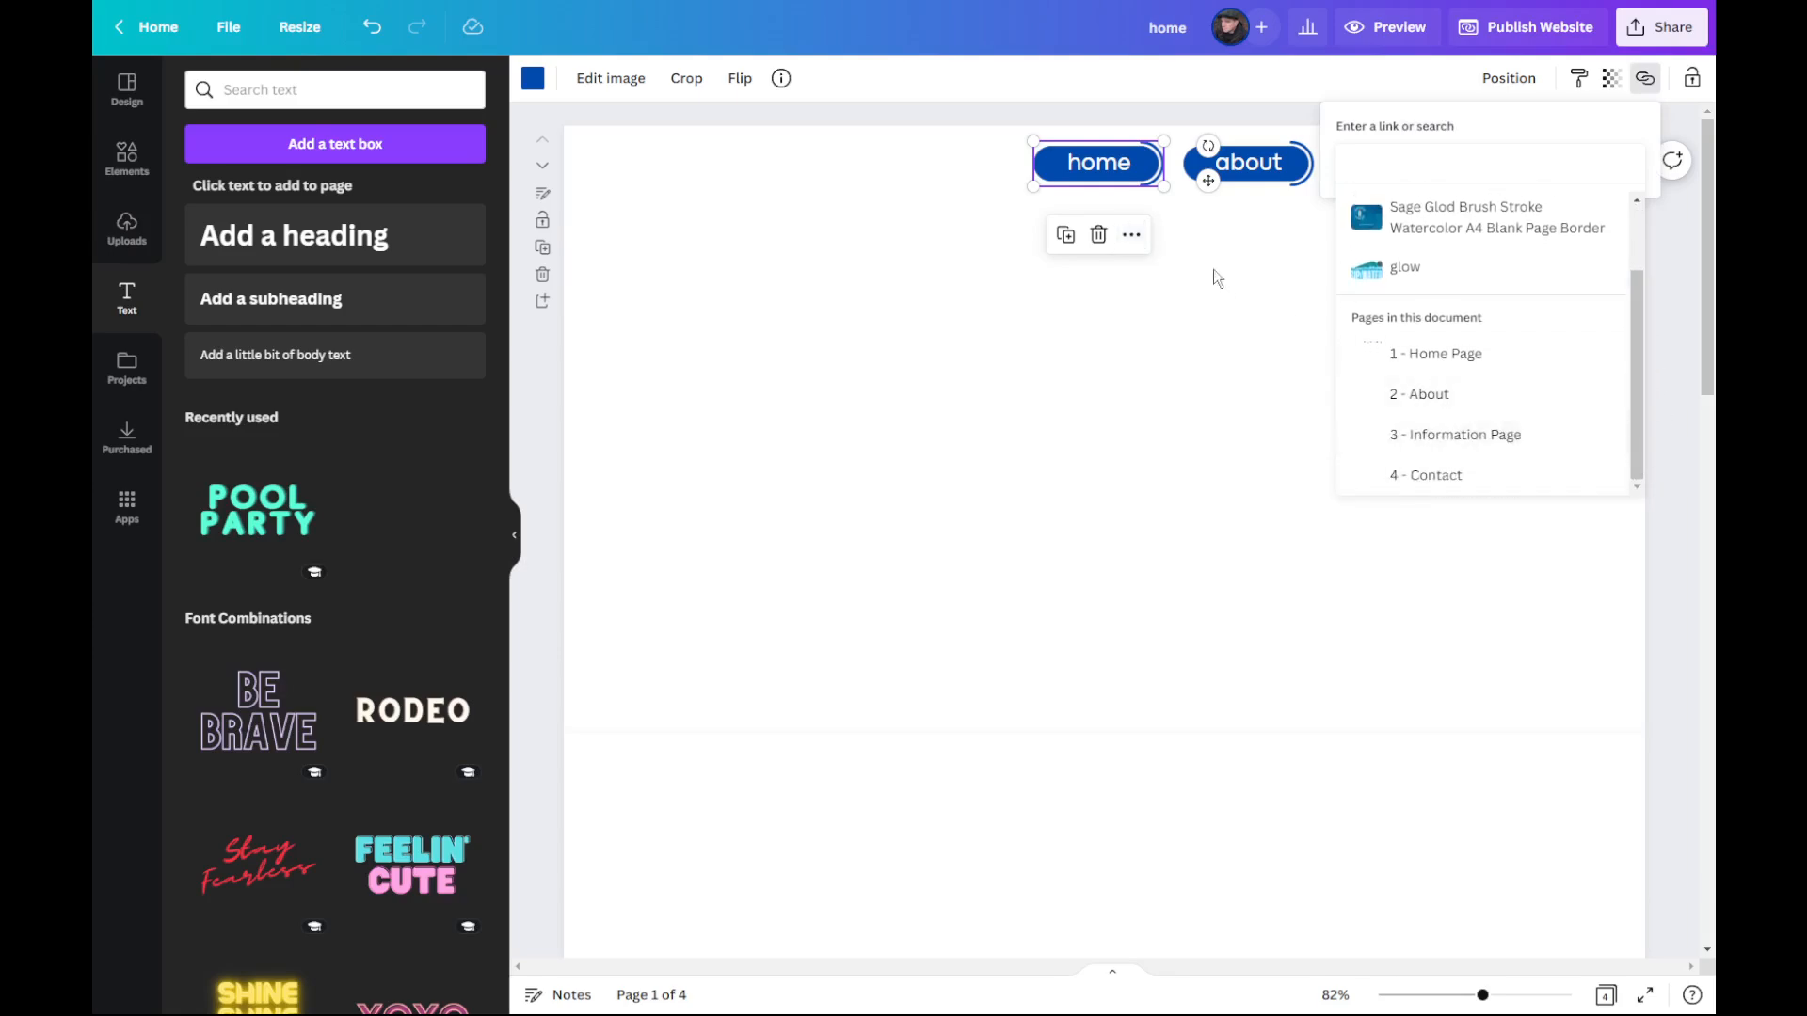
click(1464, 359)
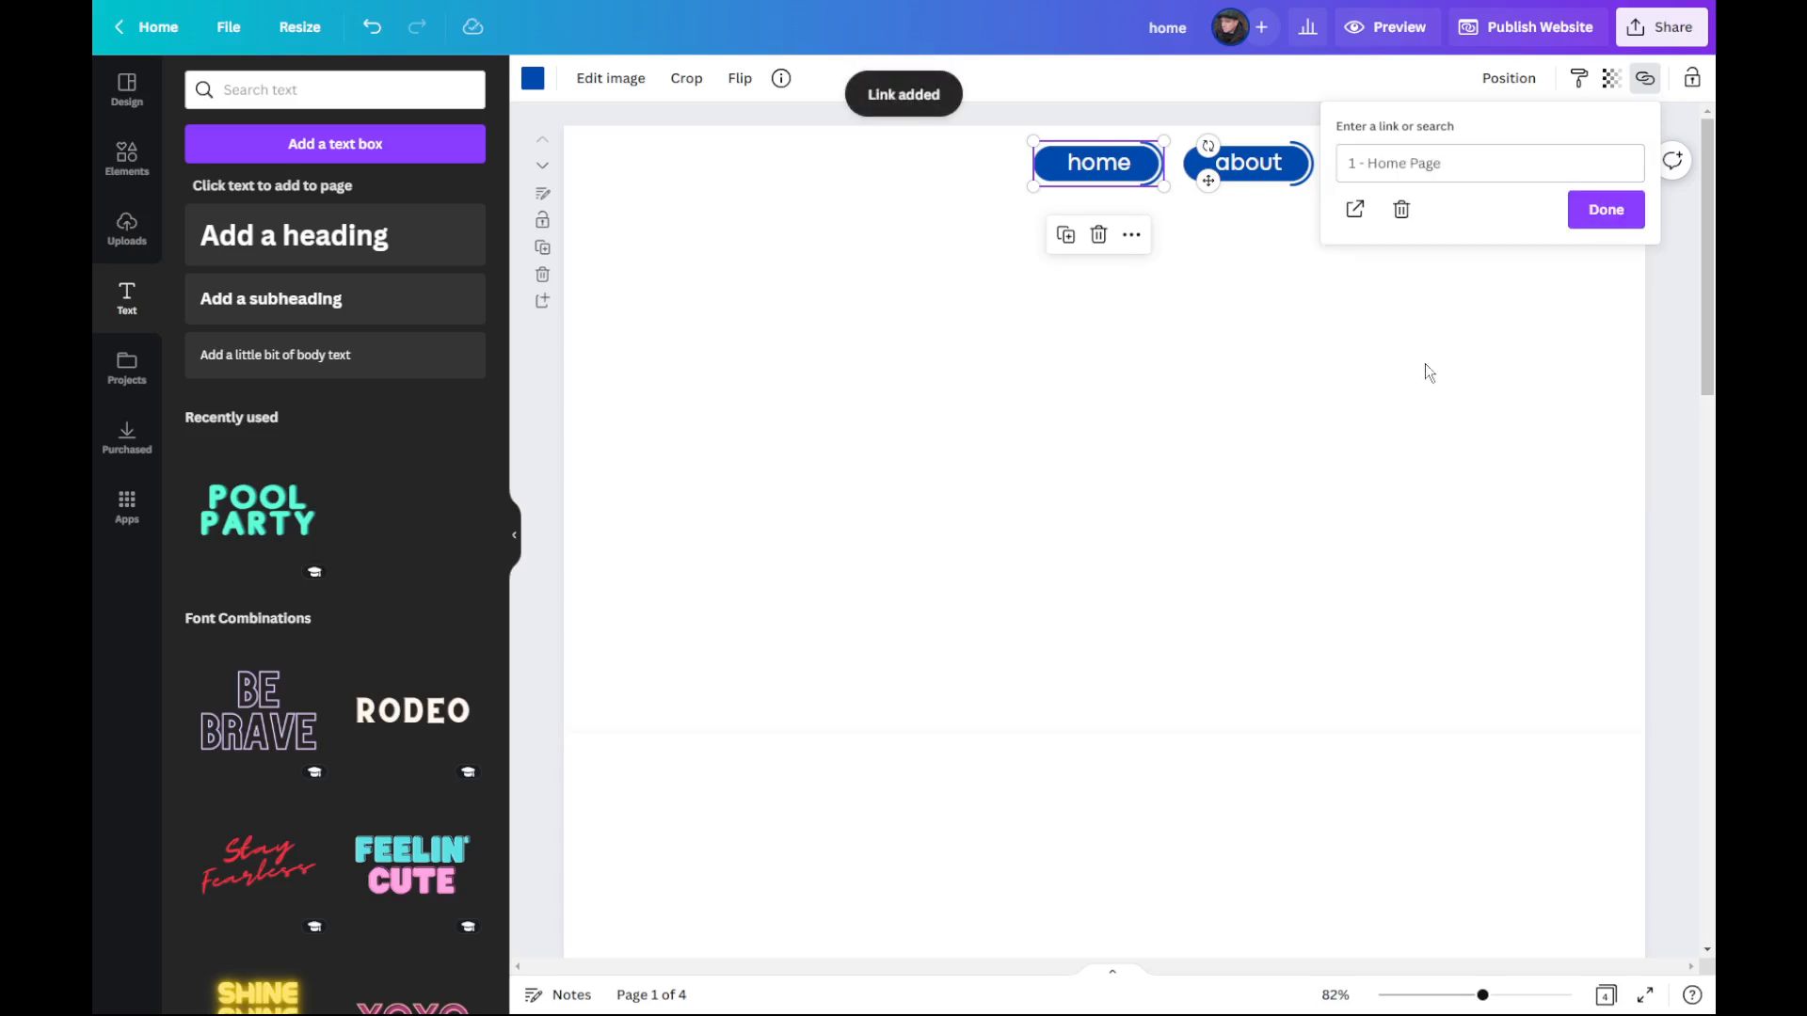
Step: Link the "about" navigation button to the document page "2 - About"
click(1306, 169)
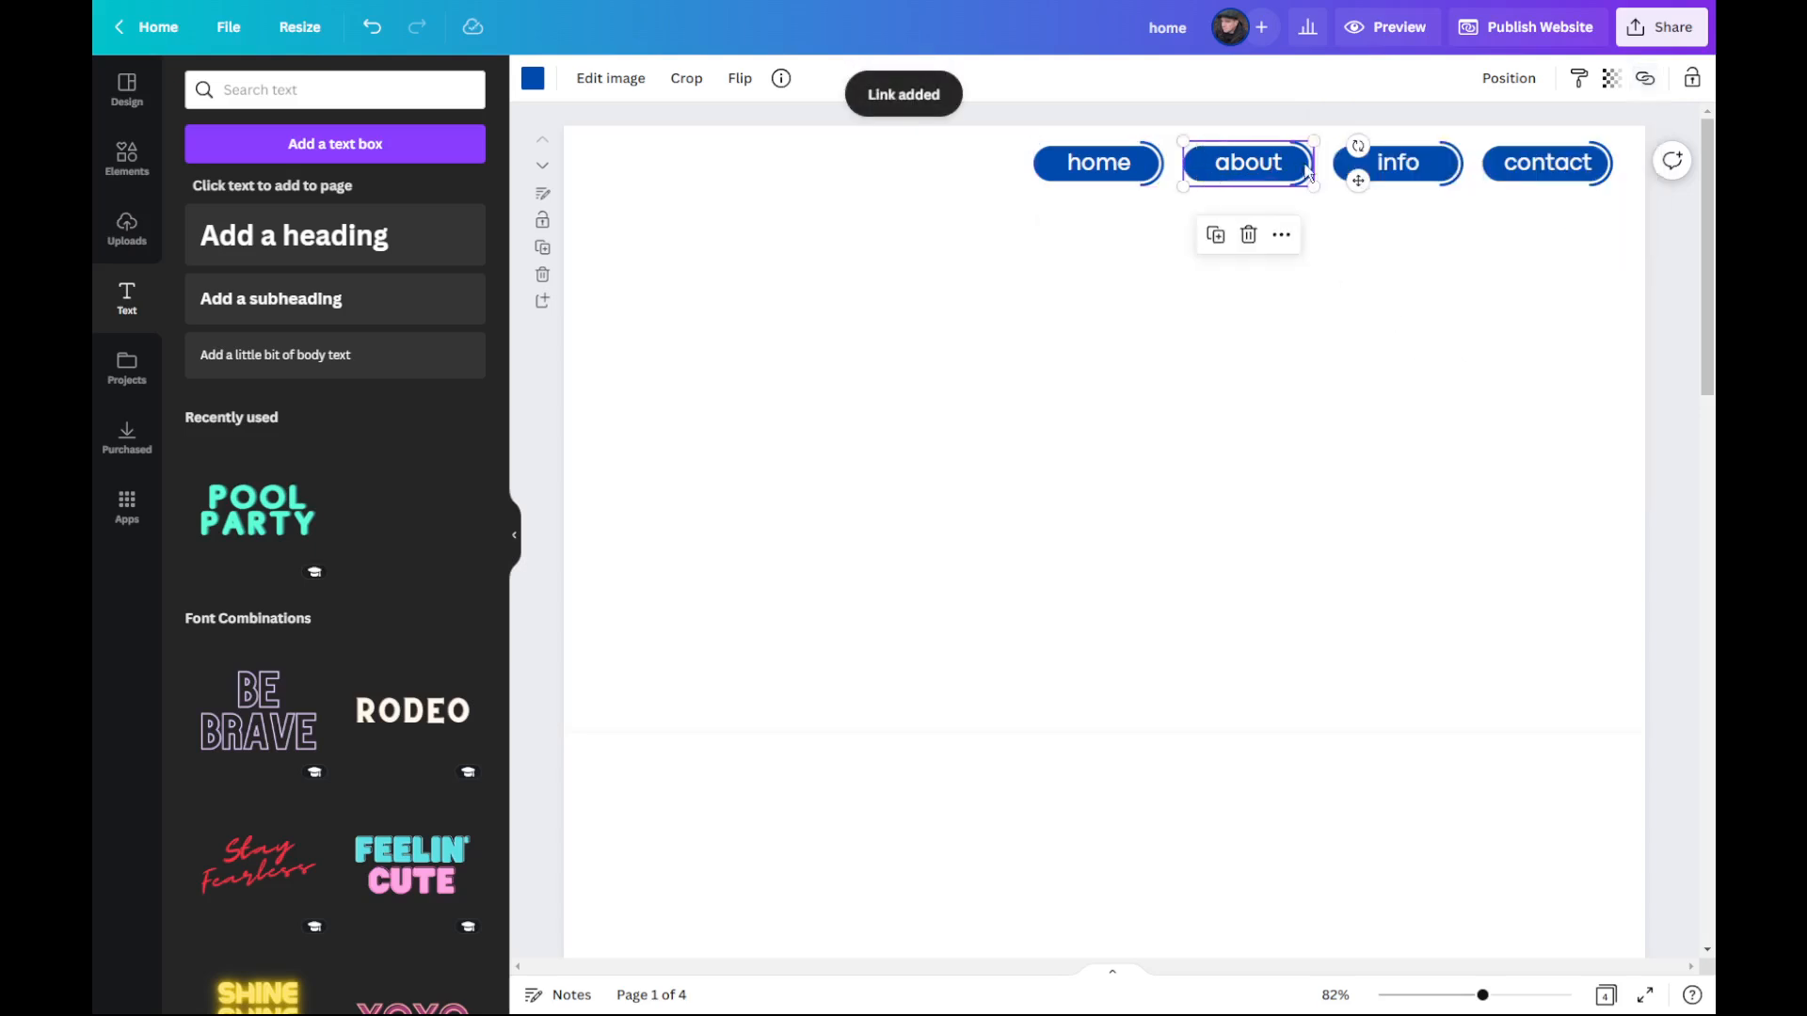
click(1284, 239)
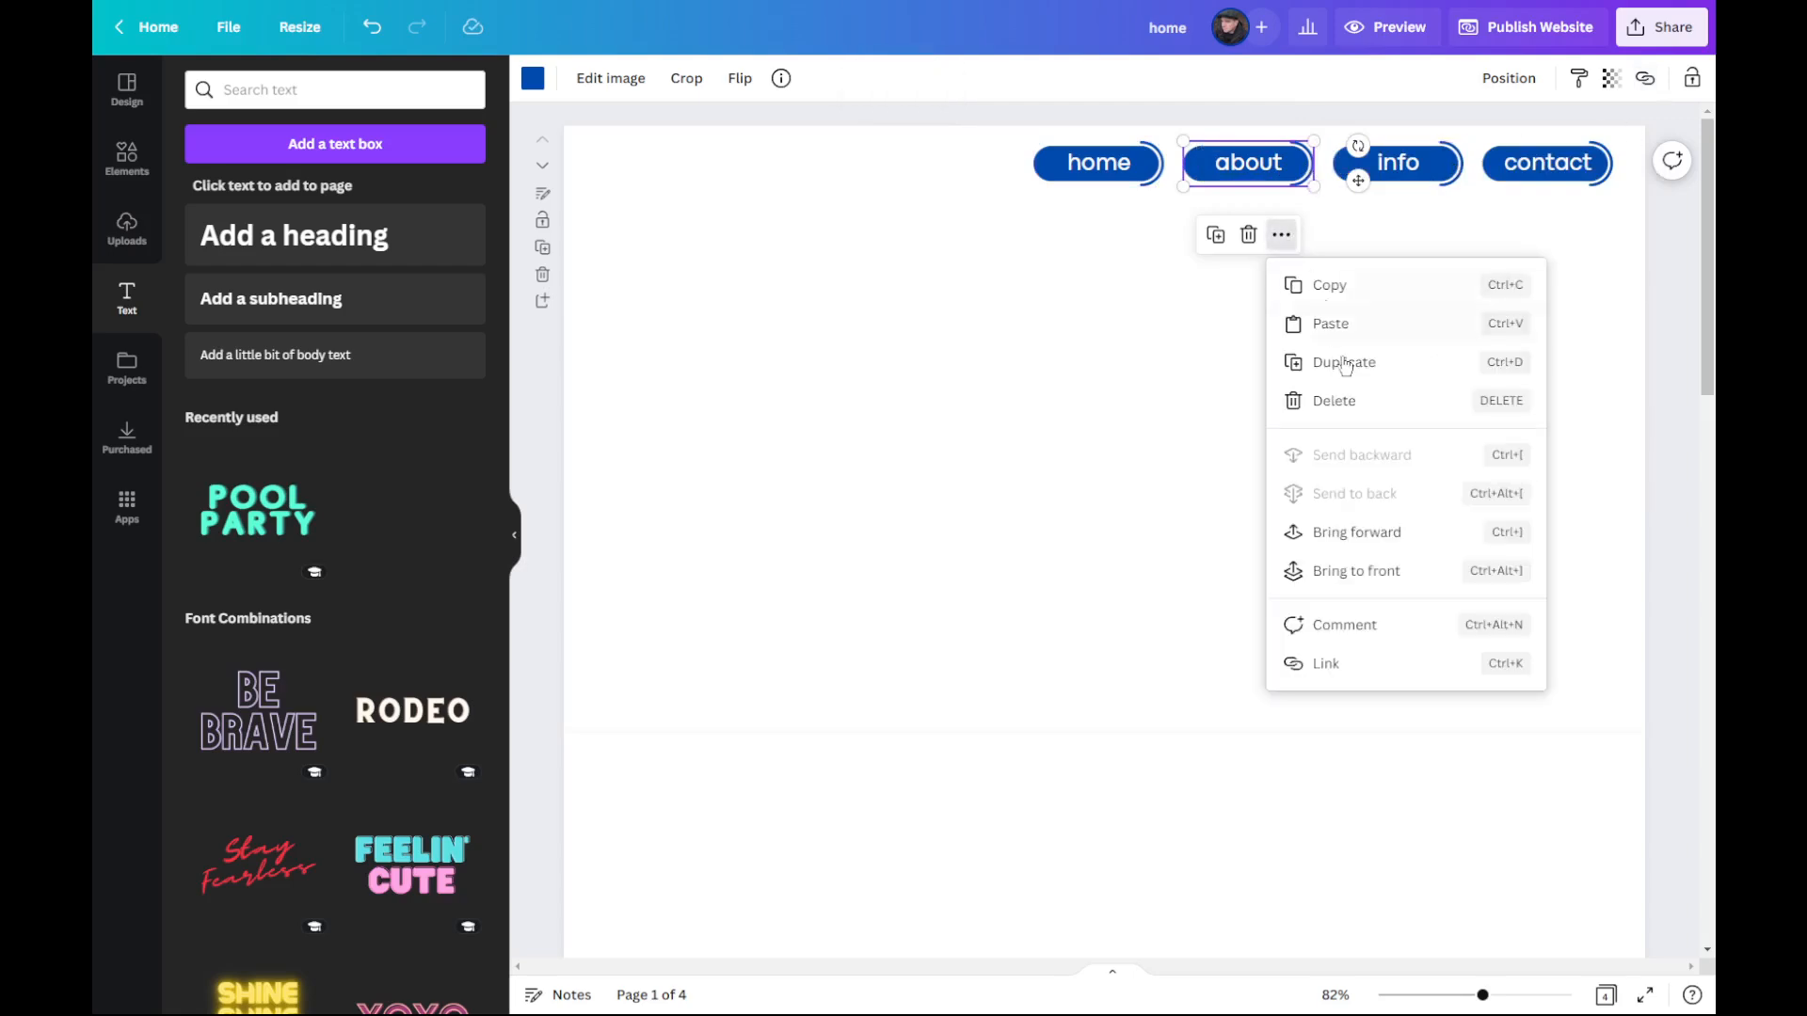
click(1347, 665)
scroll(1501, 443, down, 1)
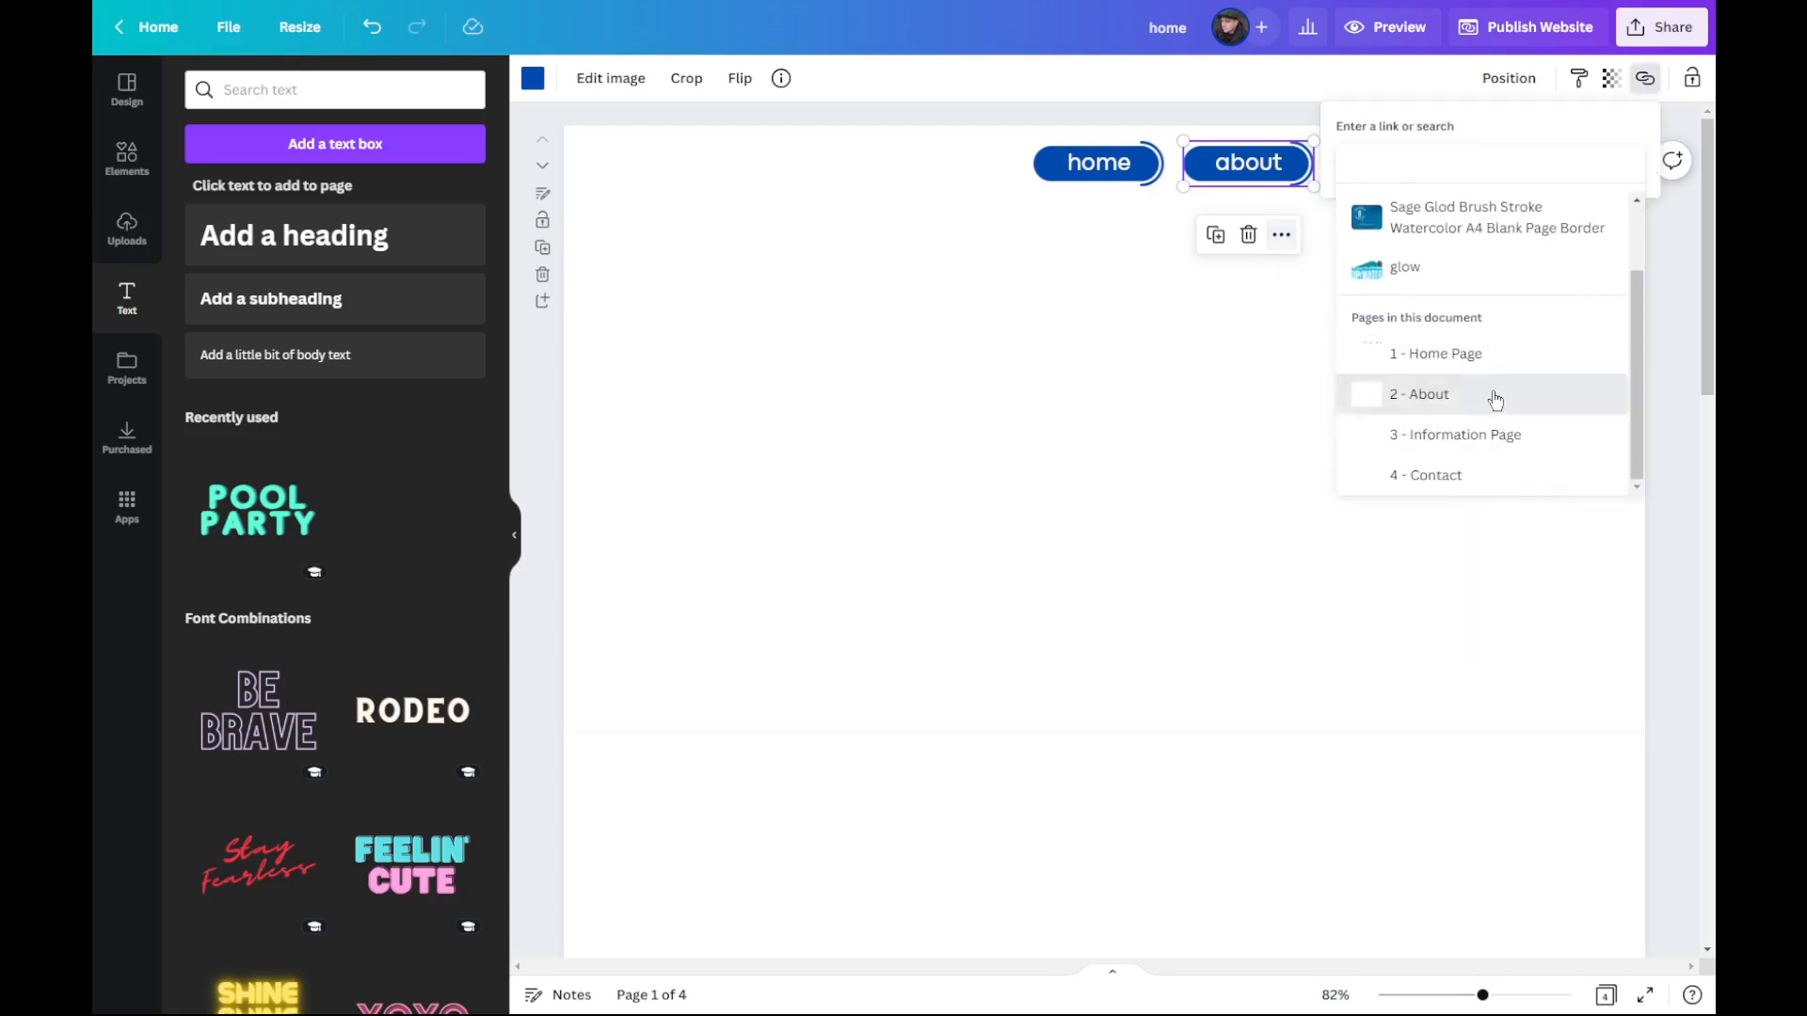
click(1493, 393)
click(1609, 211)
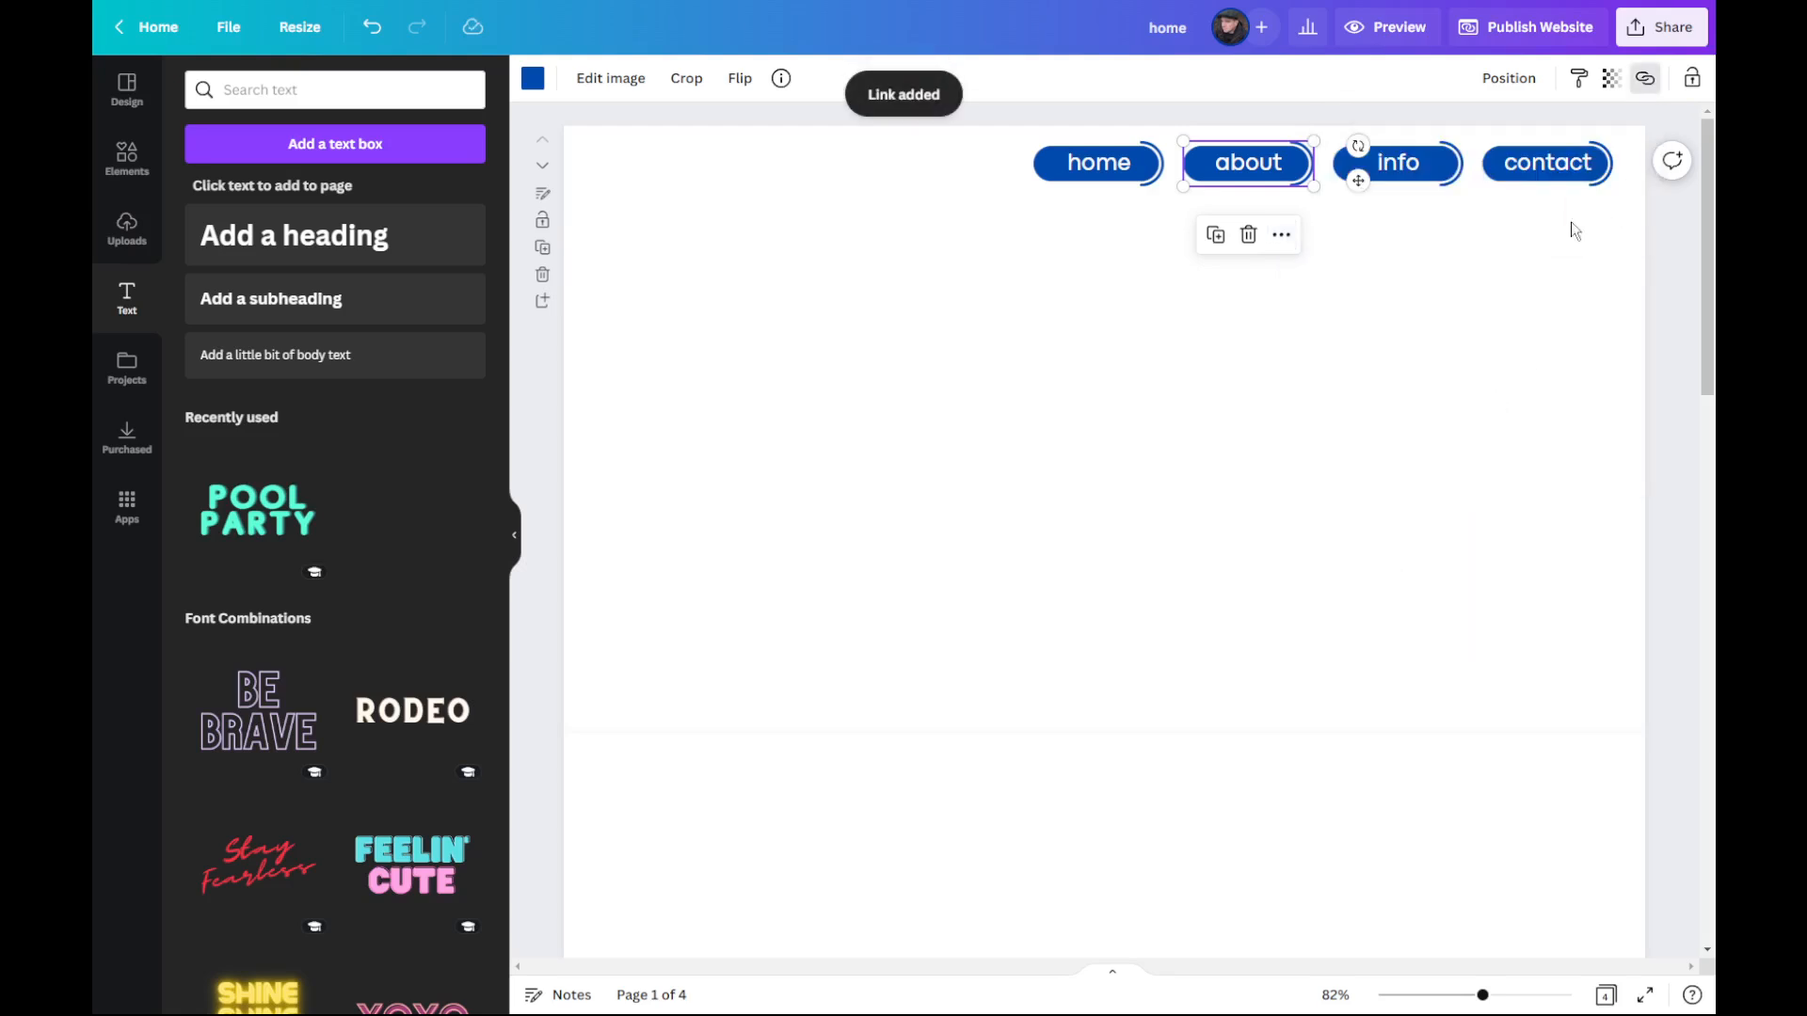
Step: Link the "info" navigation button to the document page "3 - Information Page"
click(1445, 170)
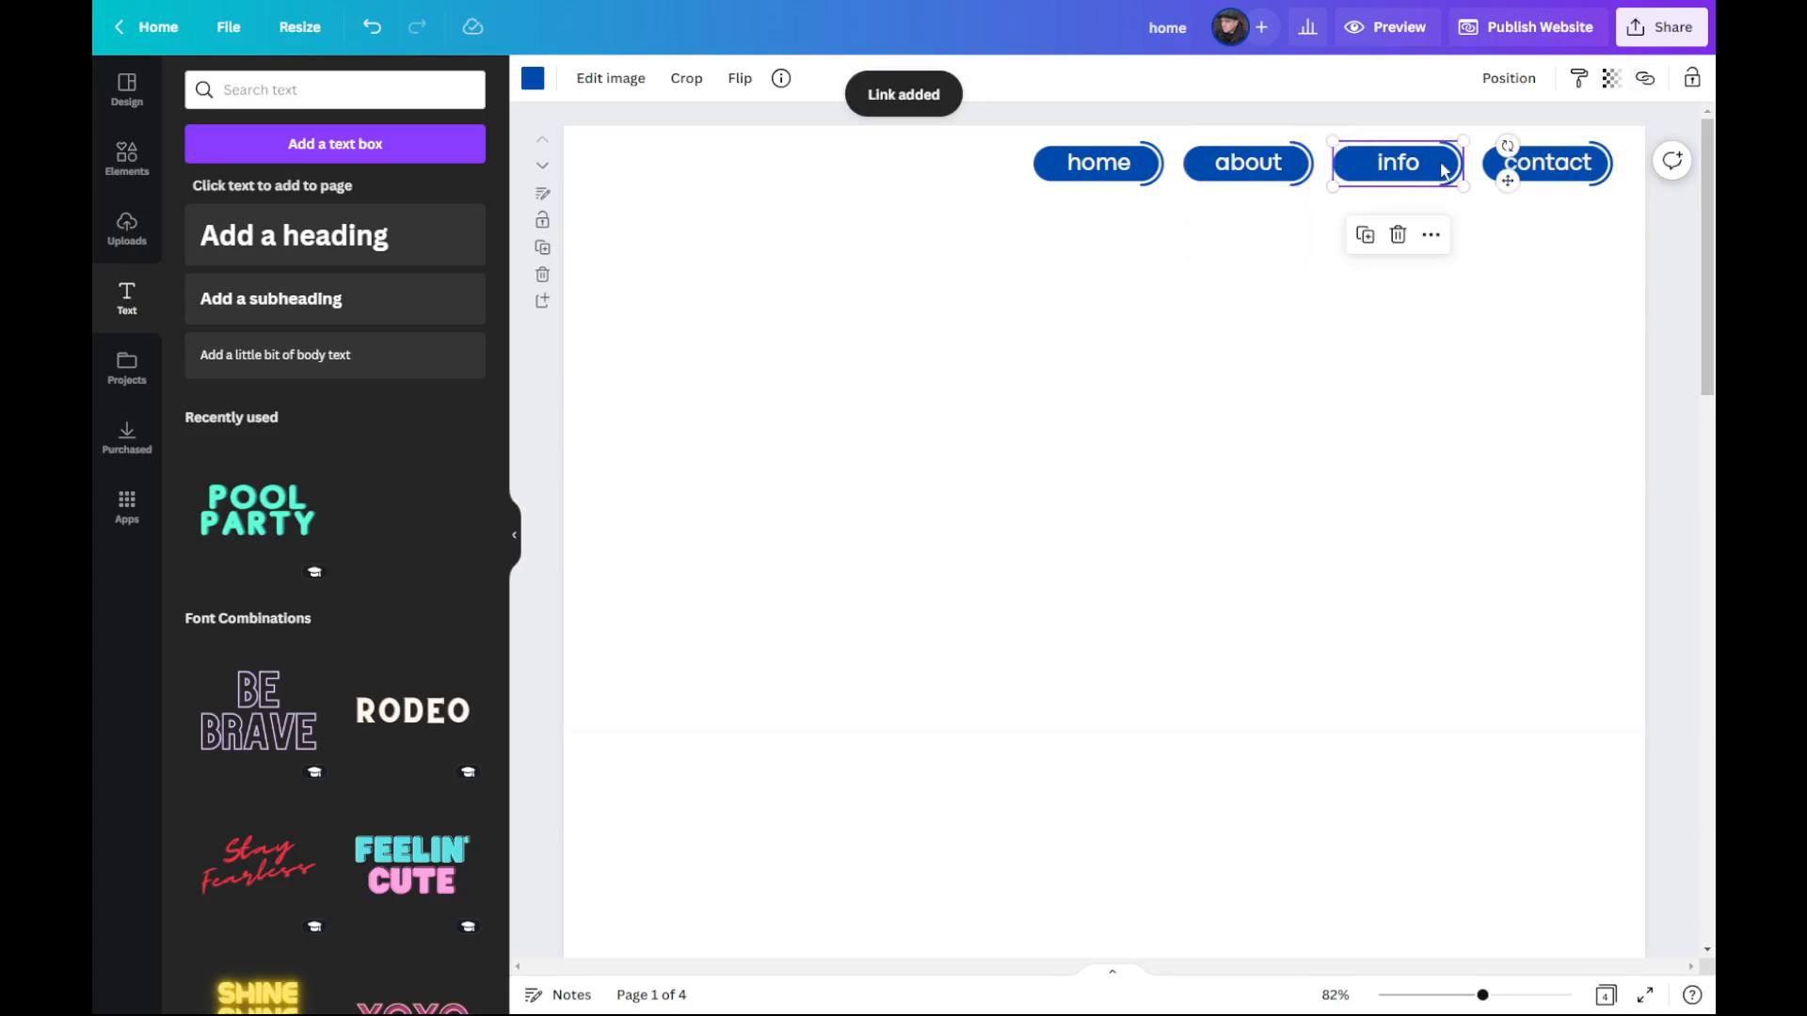
click(1430, 236)
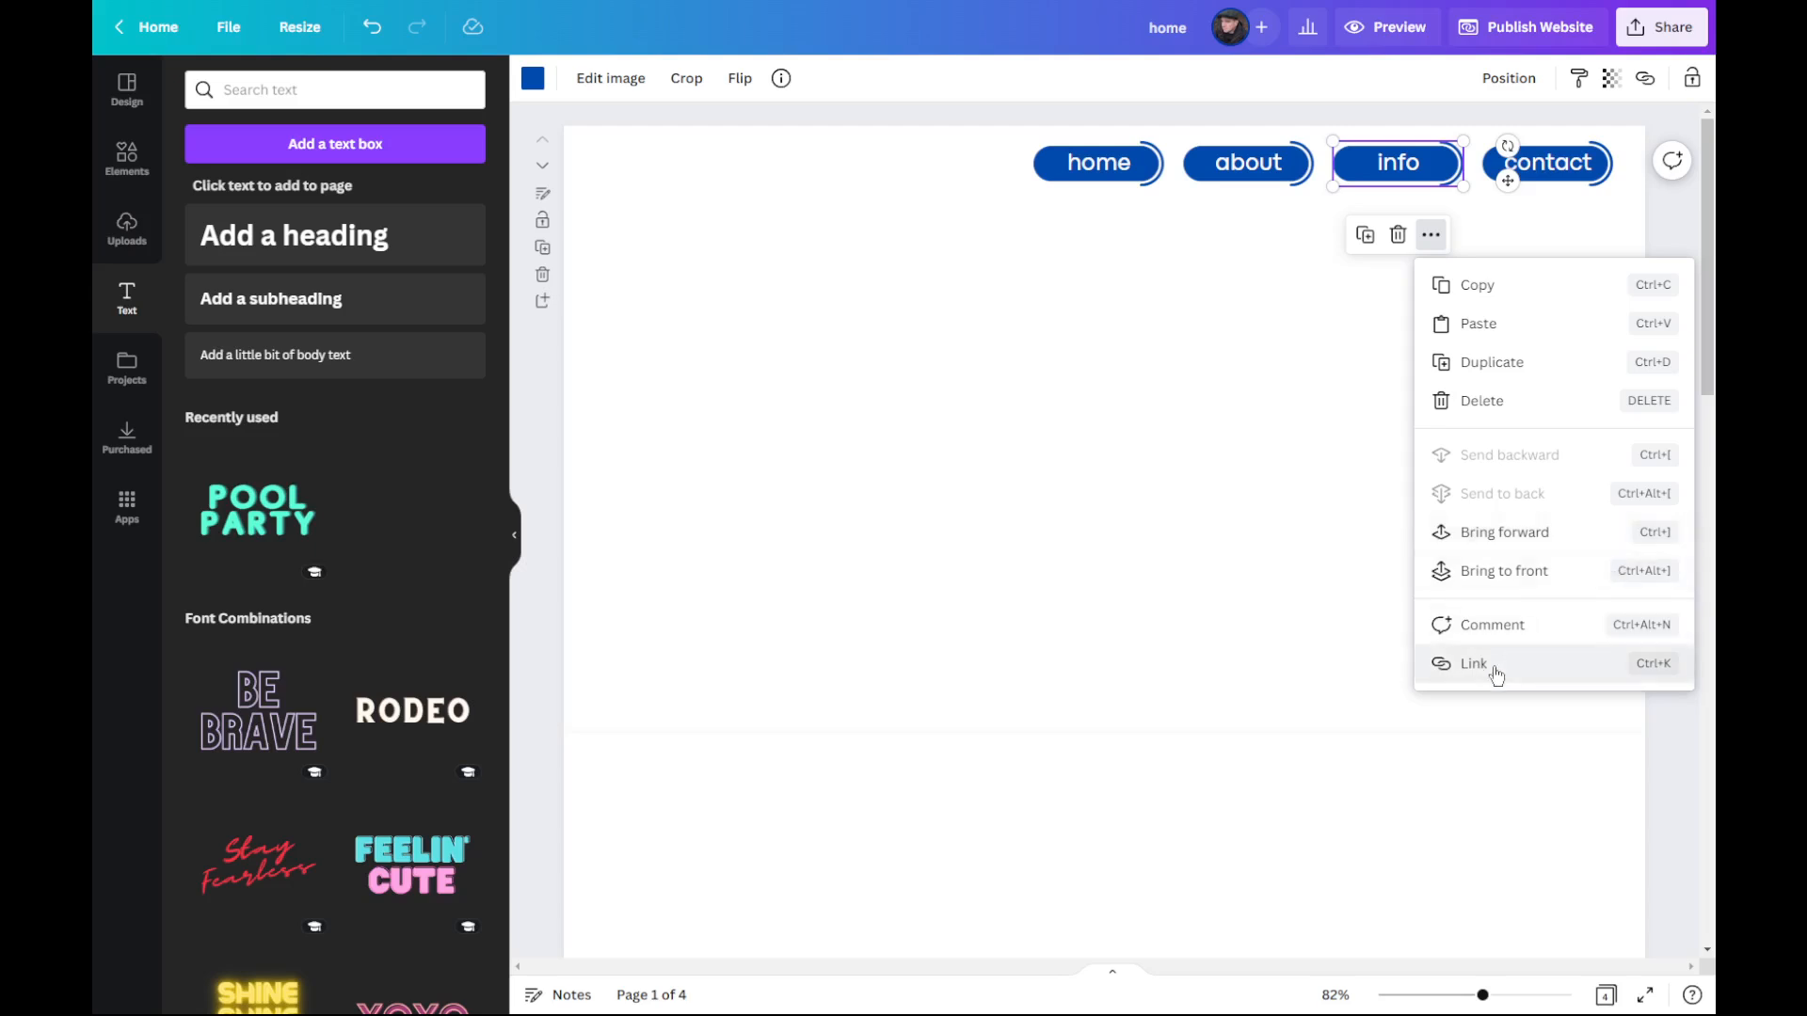
click(1494, 665)
scroll(1548, 471, down, 1)
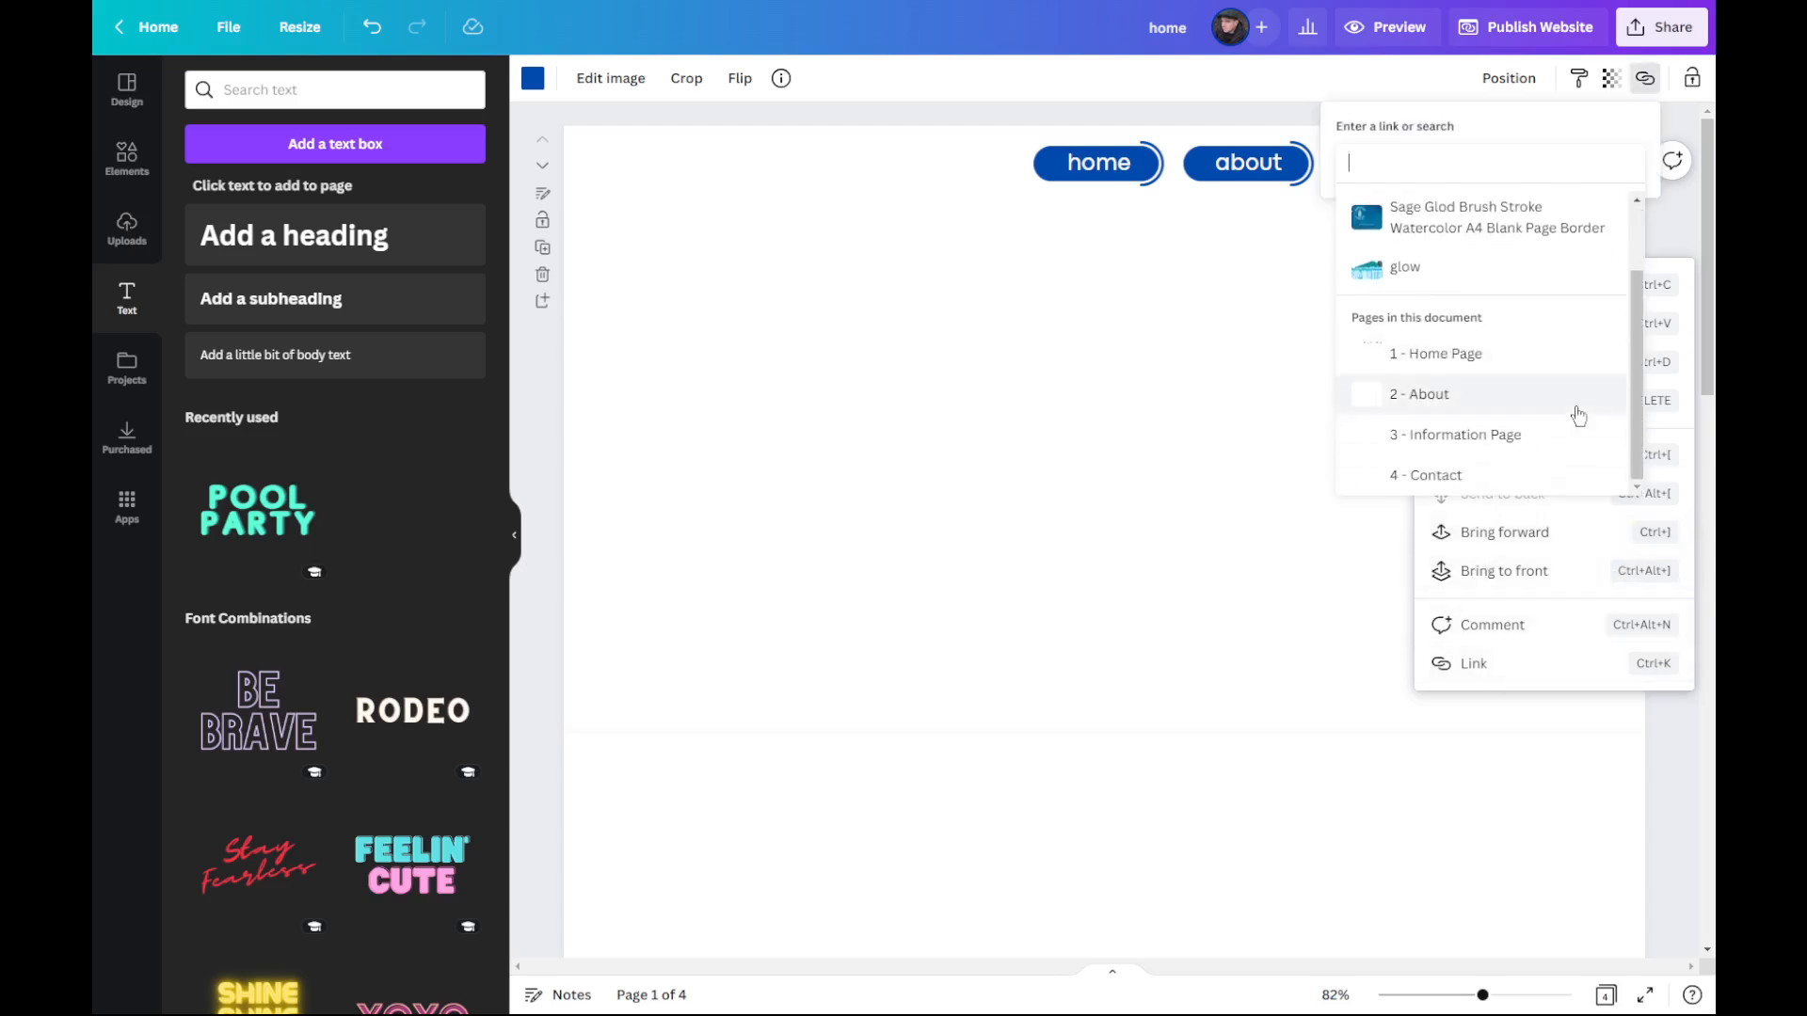
click(1504, 437)
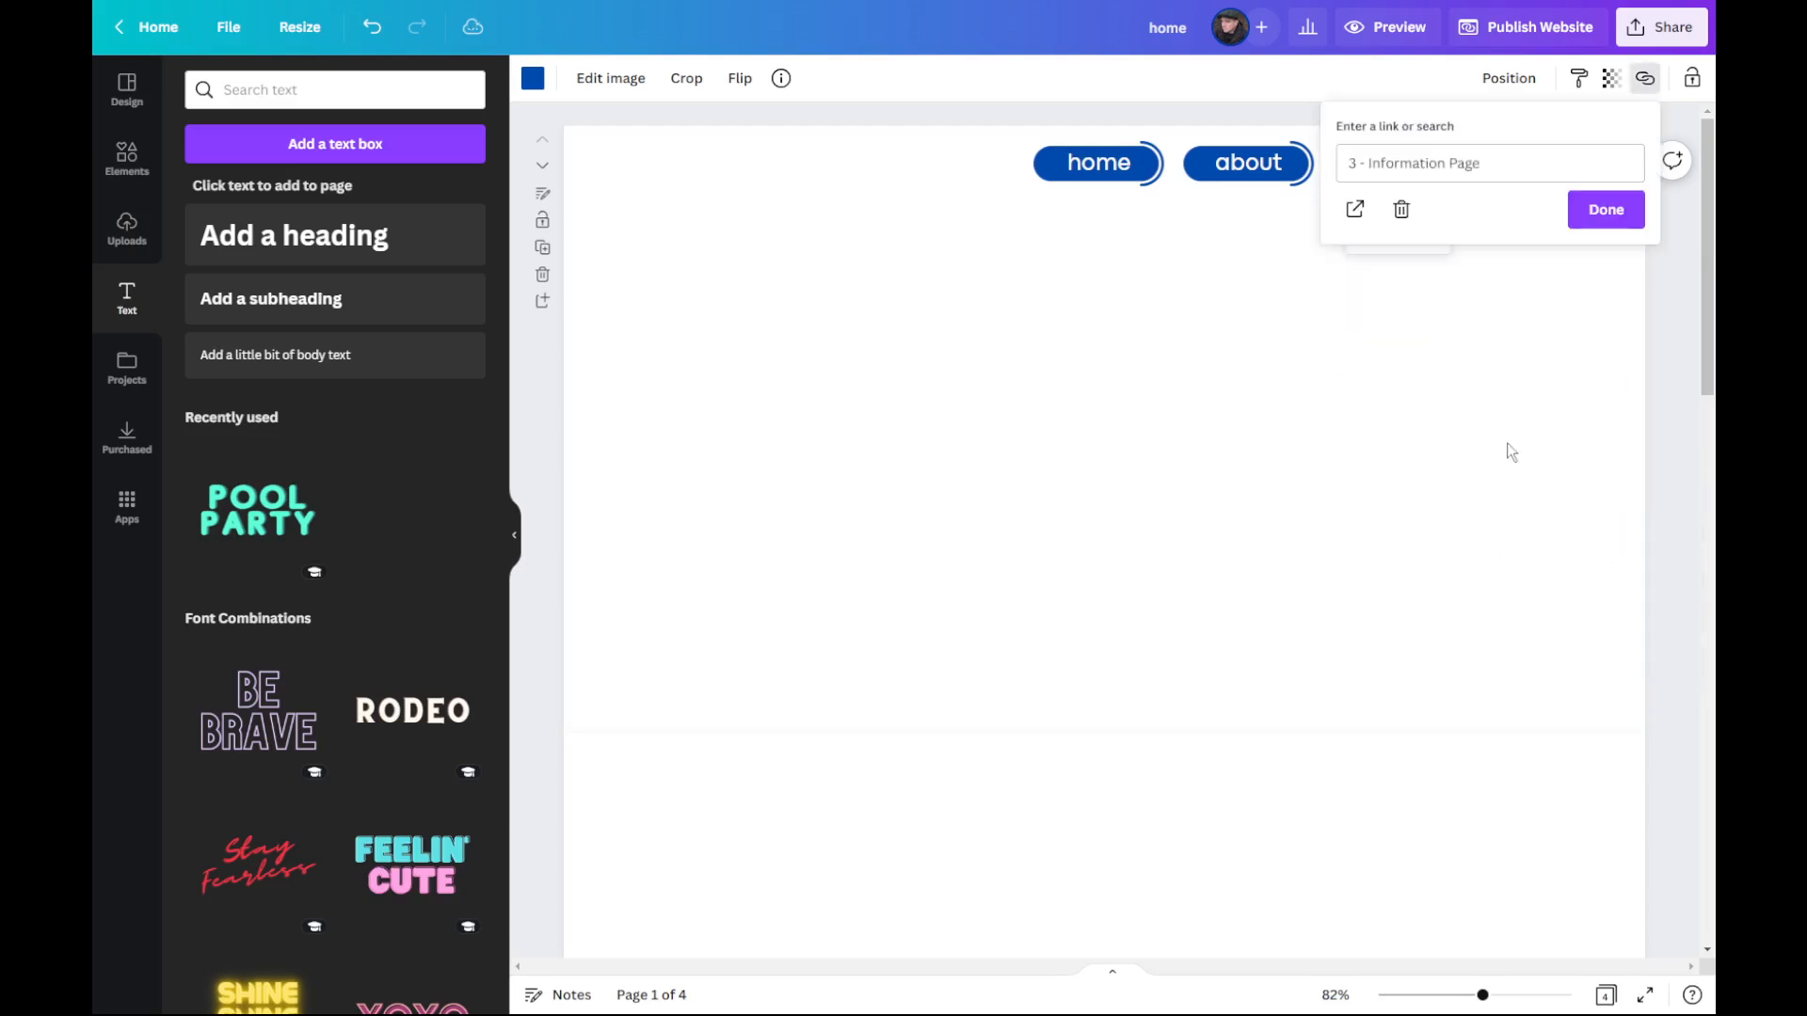
click(1600, 212)
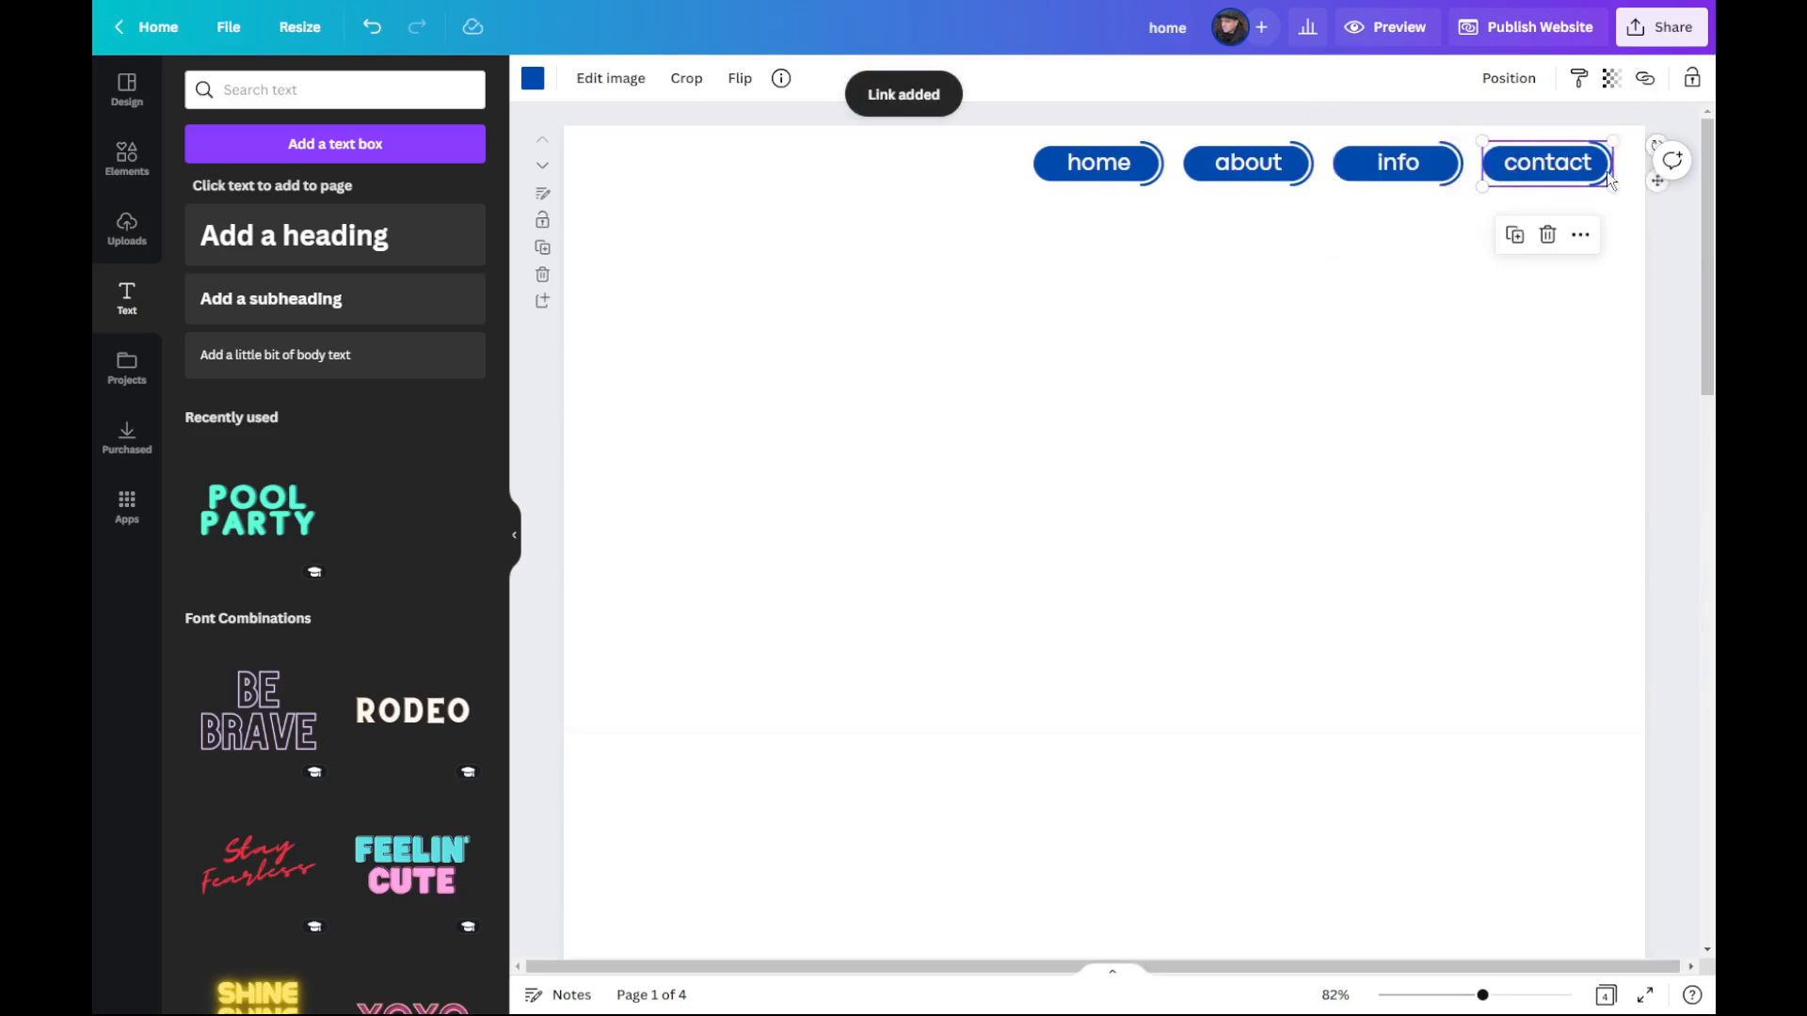
Step: Link the "contact" navigation button to the document page "4 - Contact" and clear the selection
click(1580, 234)
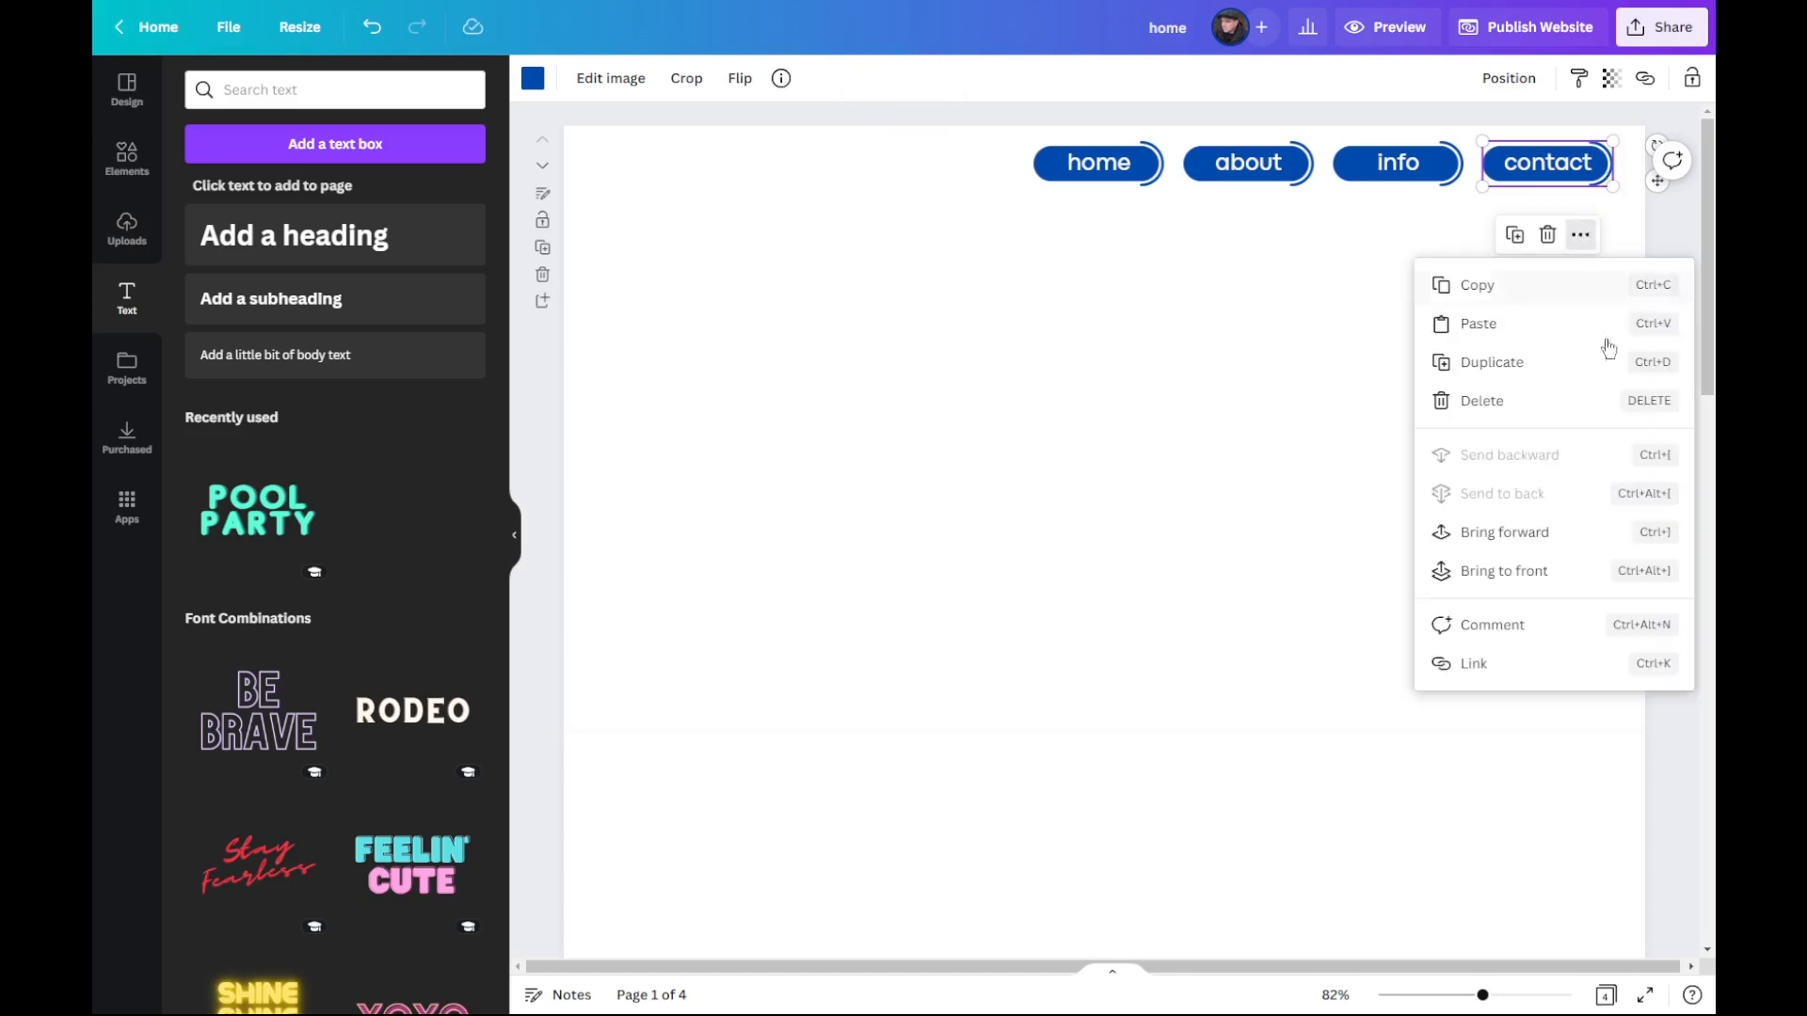
click(1484, 667)
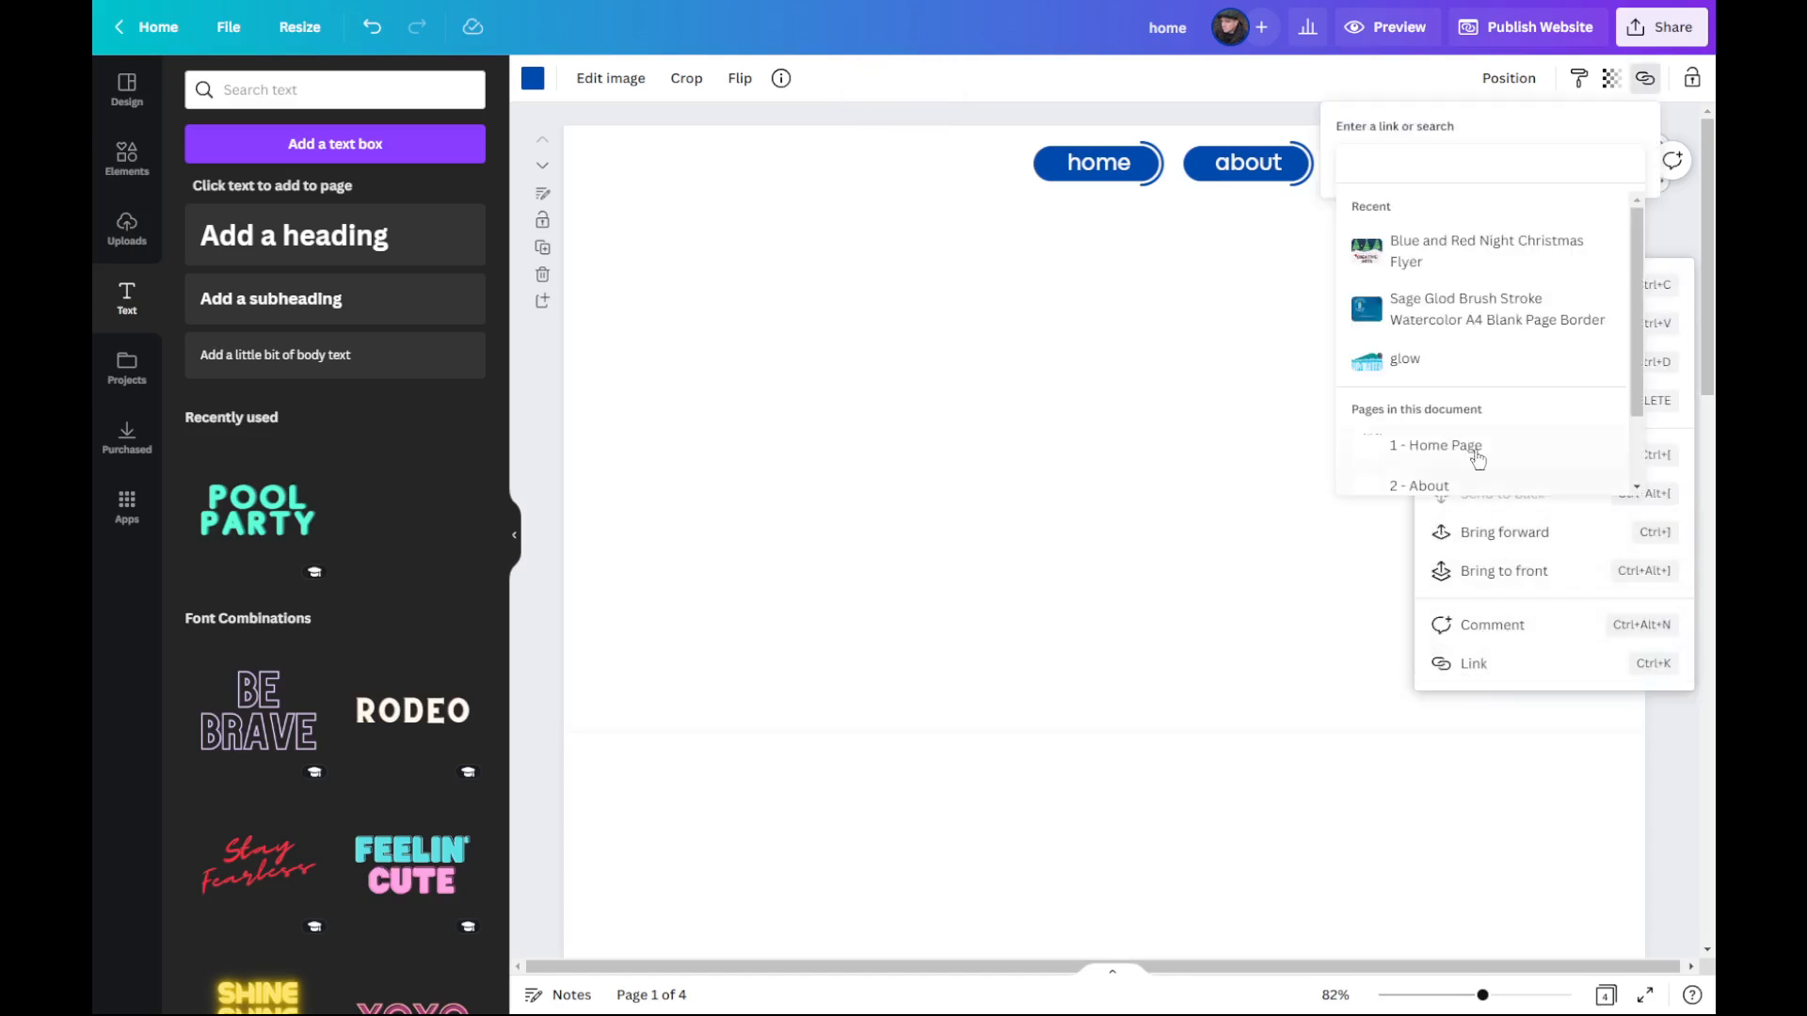
scroll(1478, 471, down, 2)
click(1414, 475)
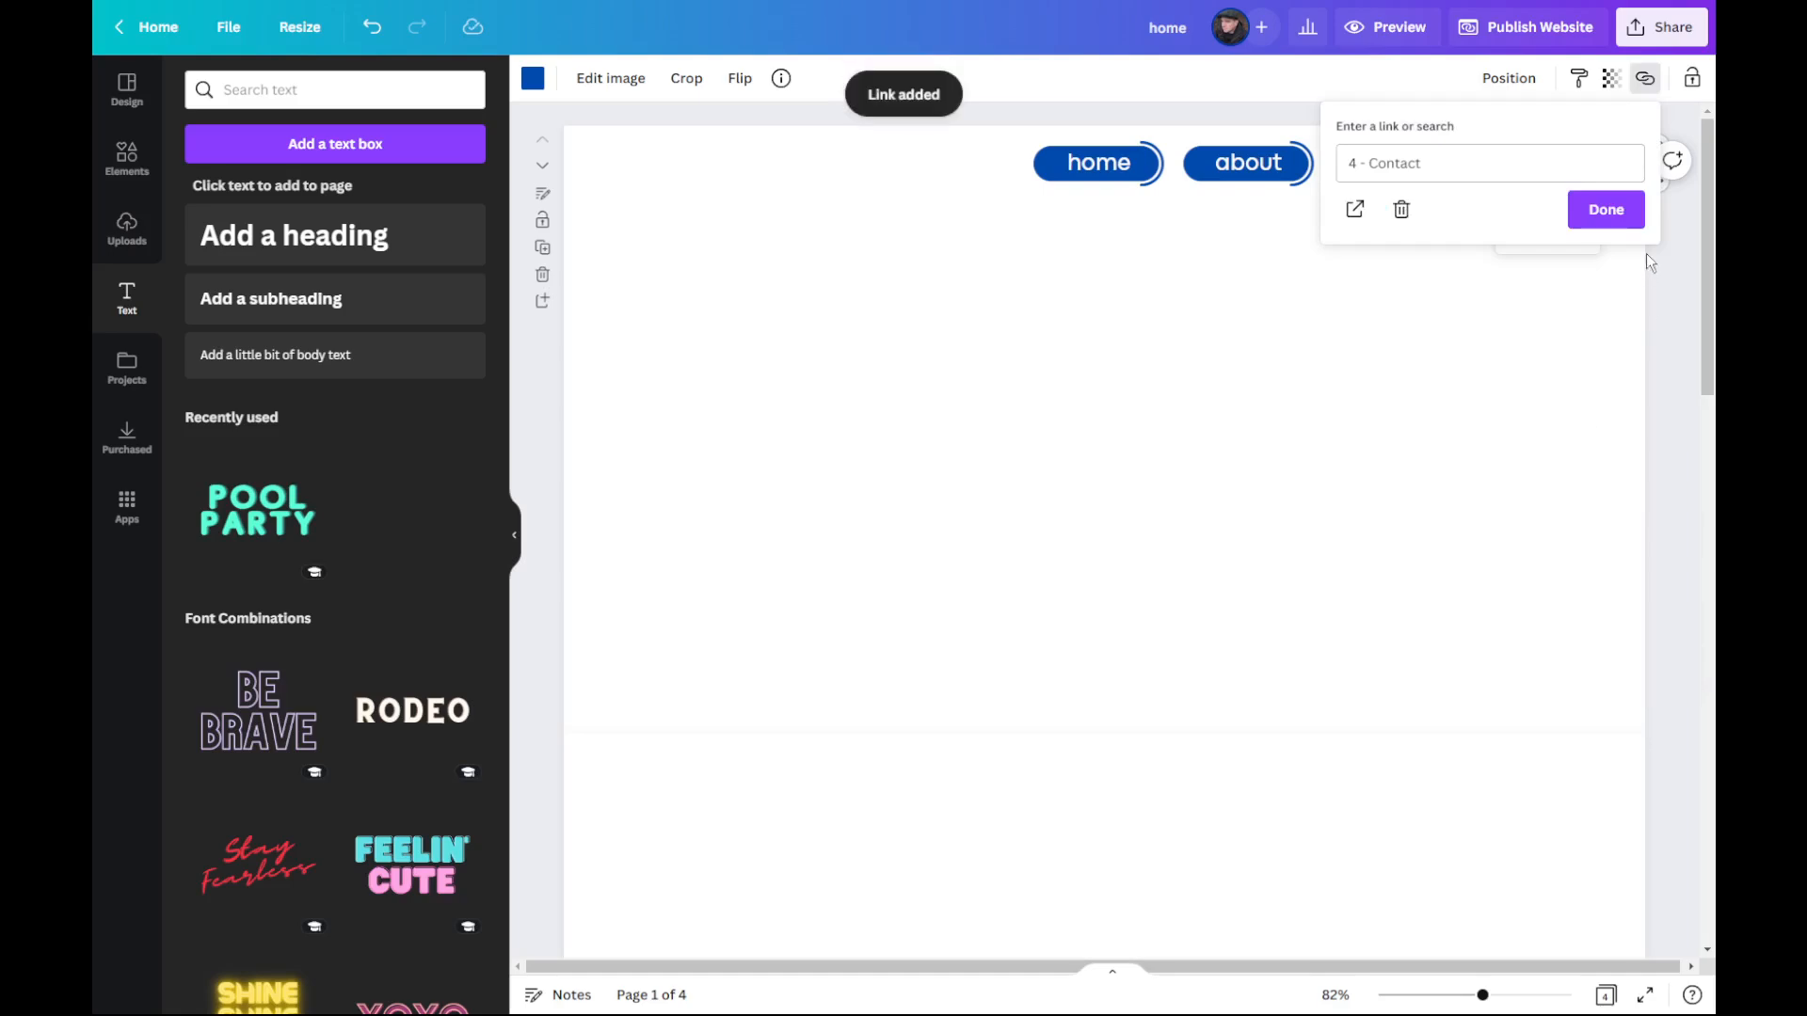
click(1620, 212)
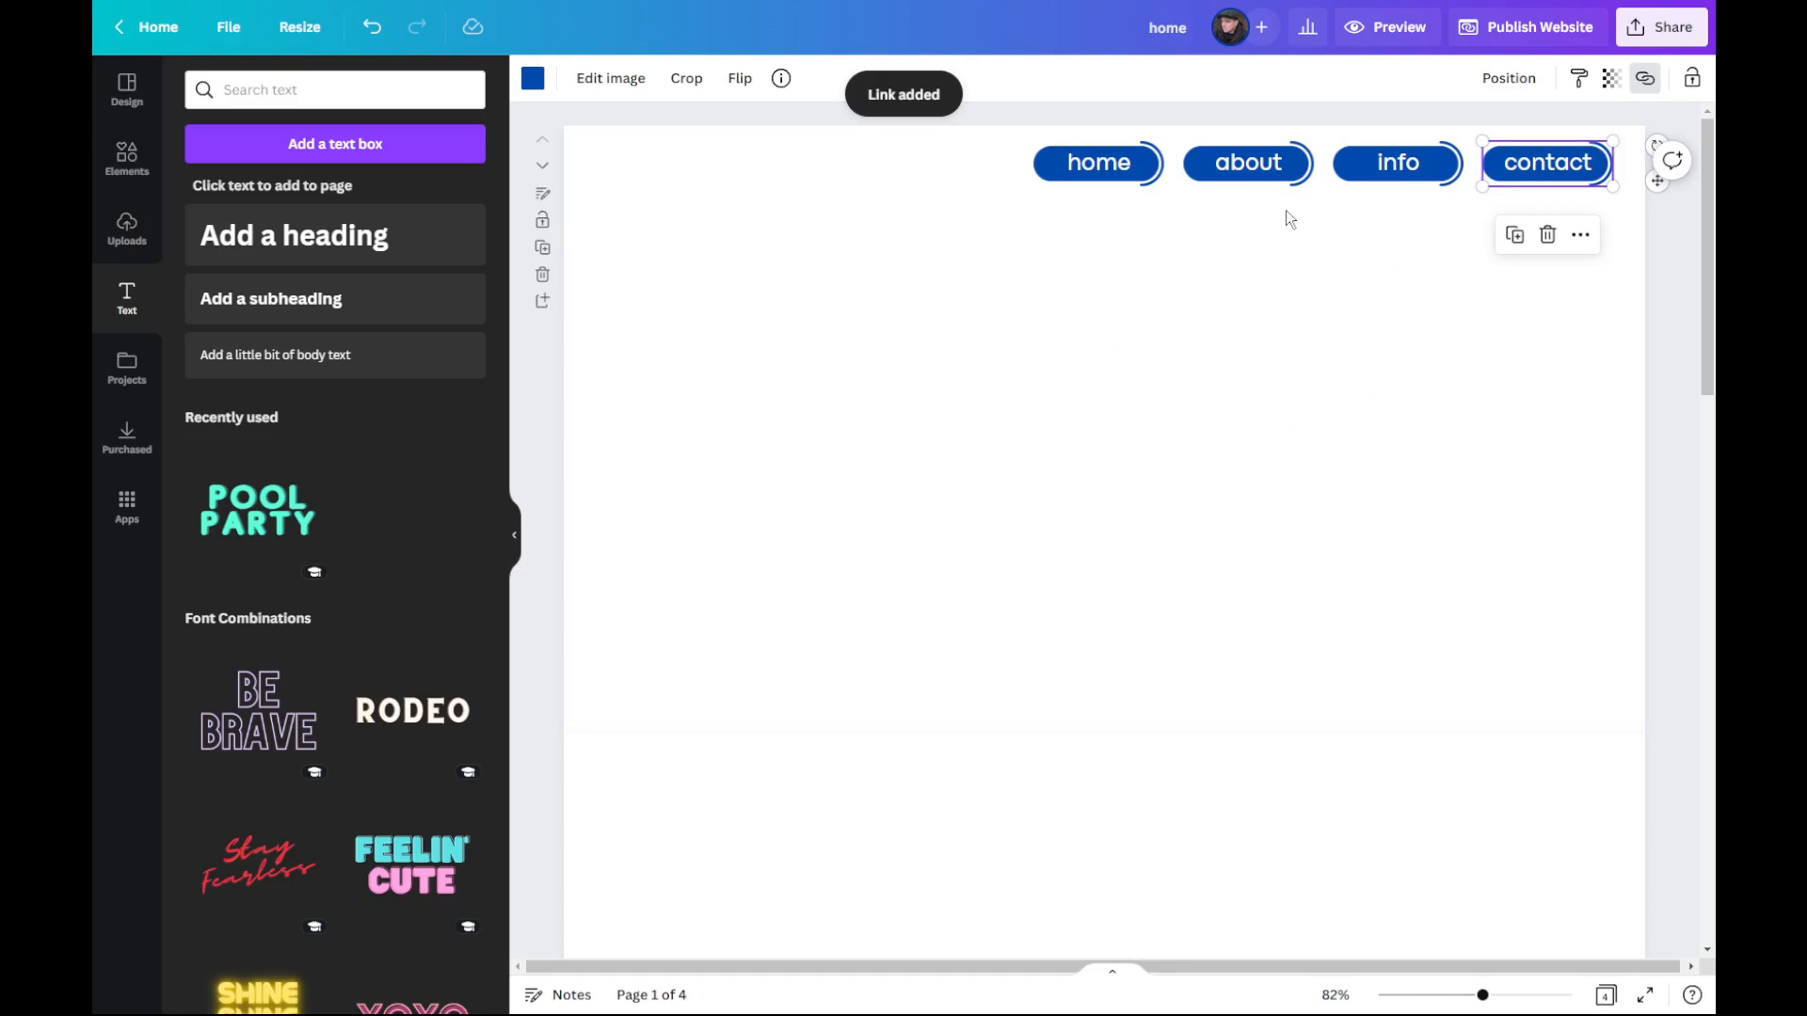
click(906, 419)
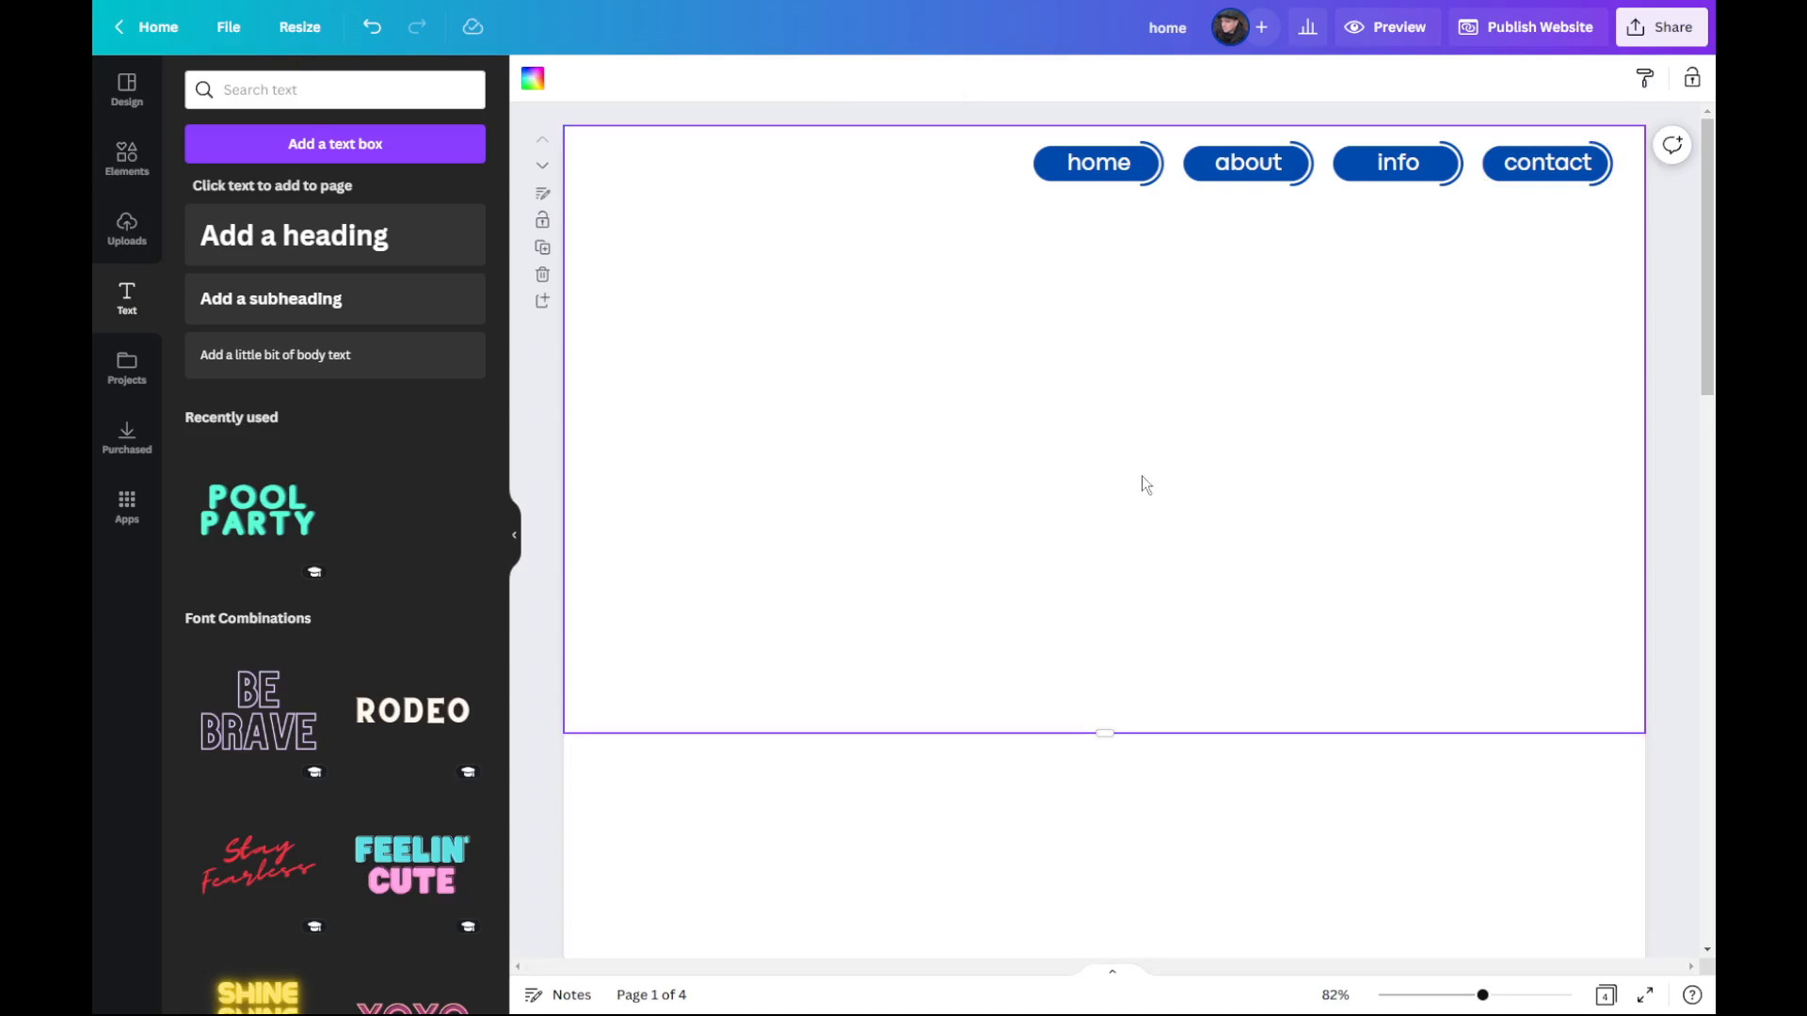
Step: Copy the whole row of four labelled navigation buttons from the Home Page and paste it onto page 2
drag(1611, 261, 996, 140)
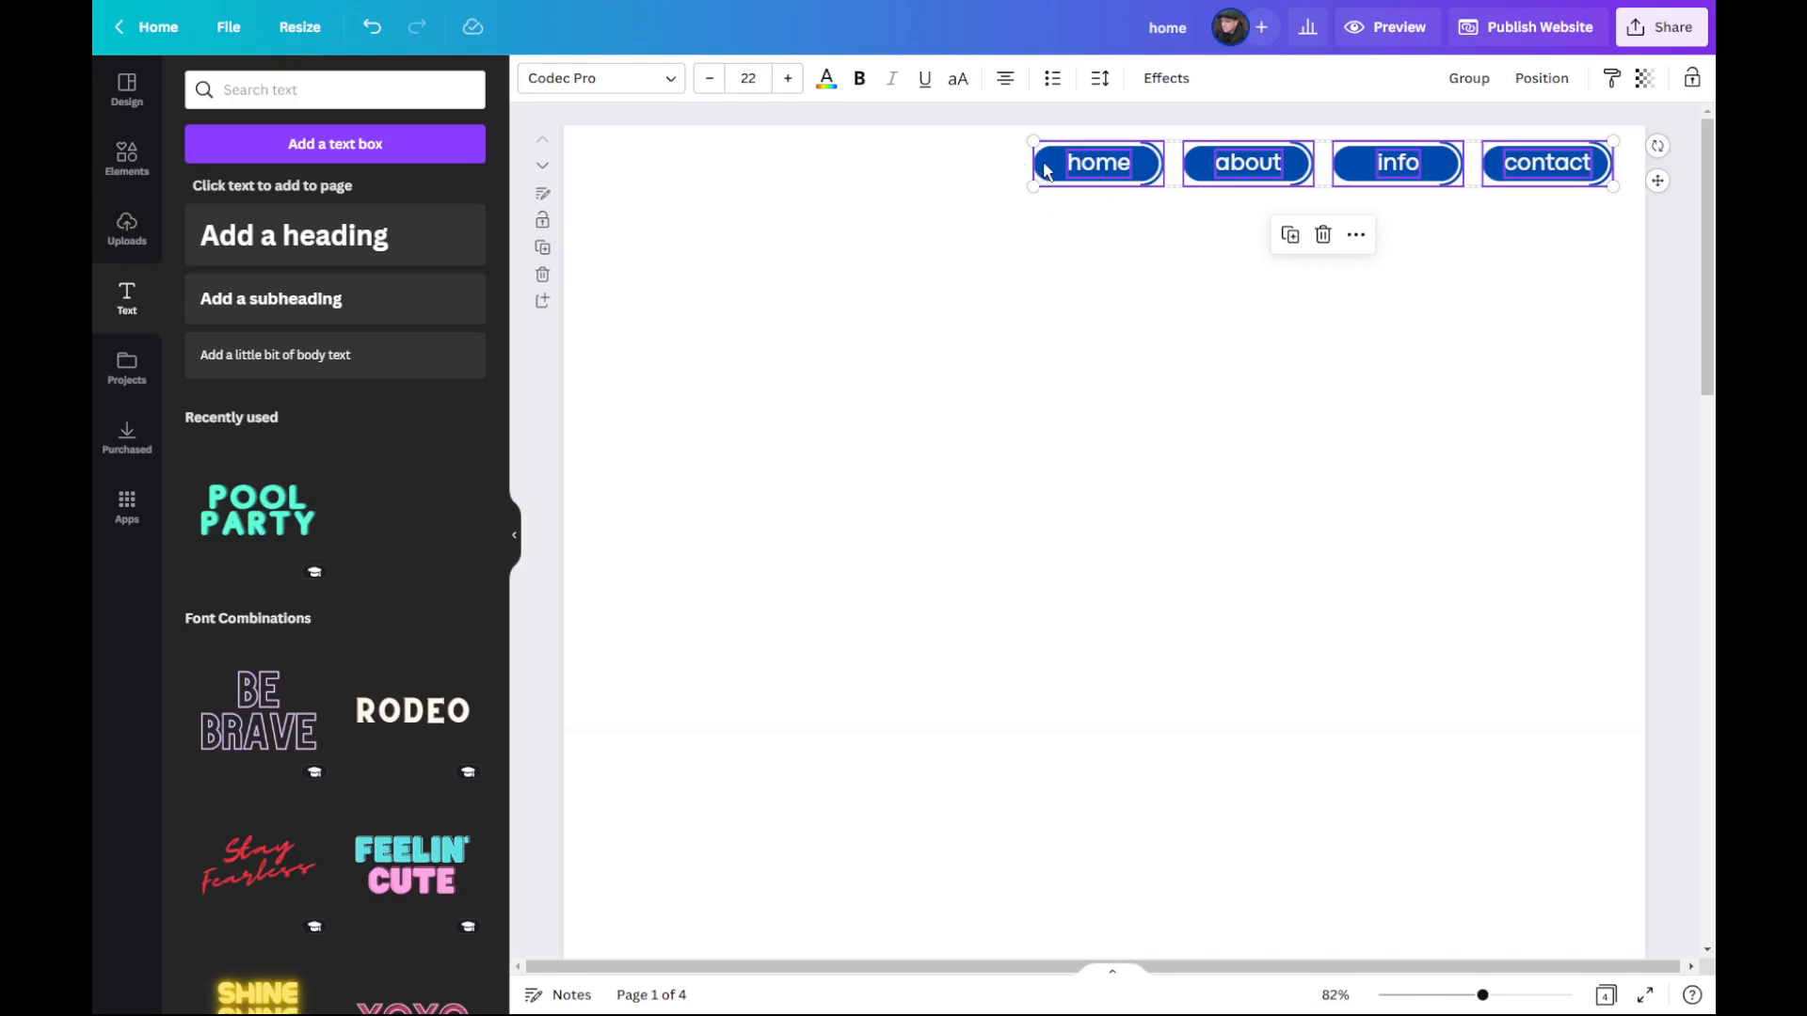
right_click(1046, 171)
click(1089, 186)
scroll(1248, 499, down, 5)
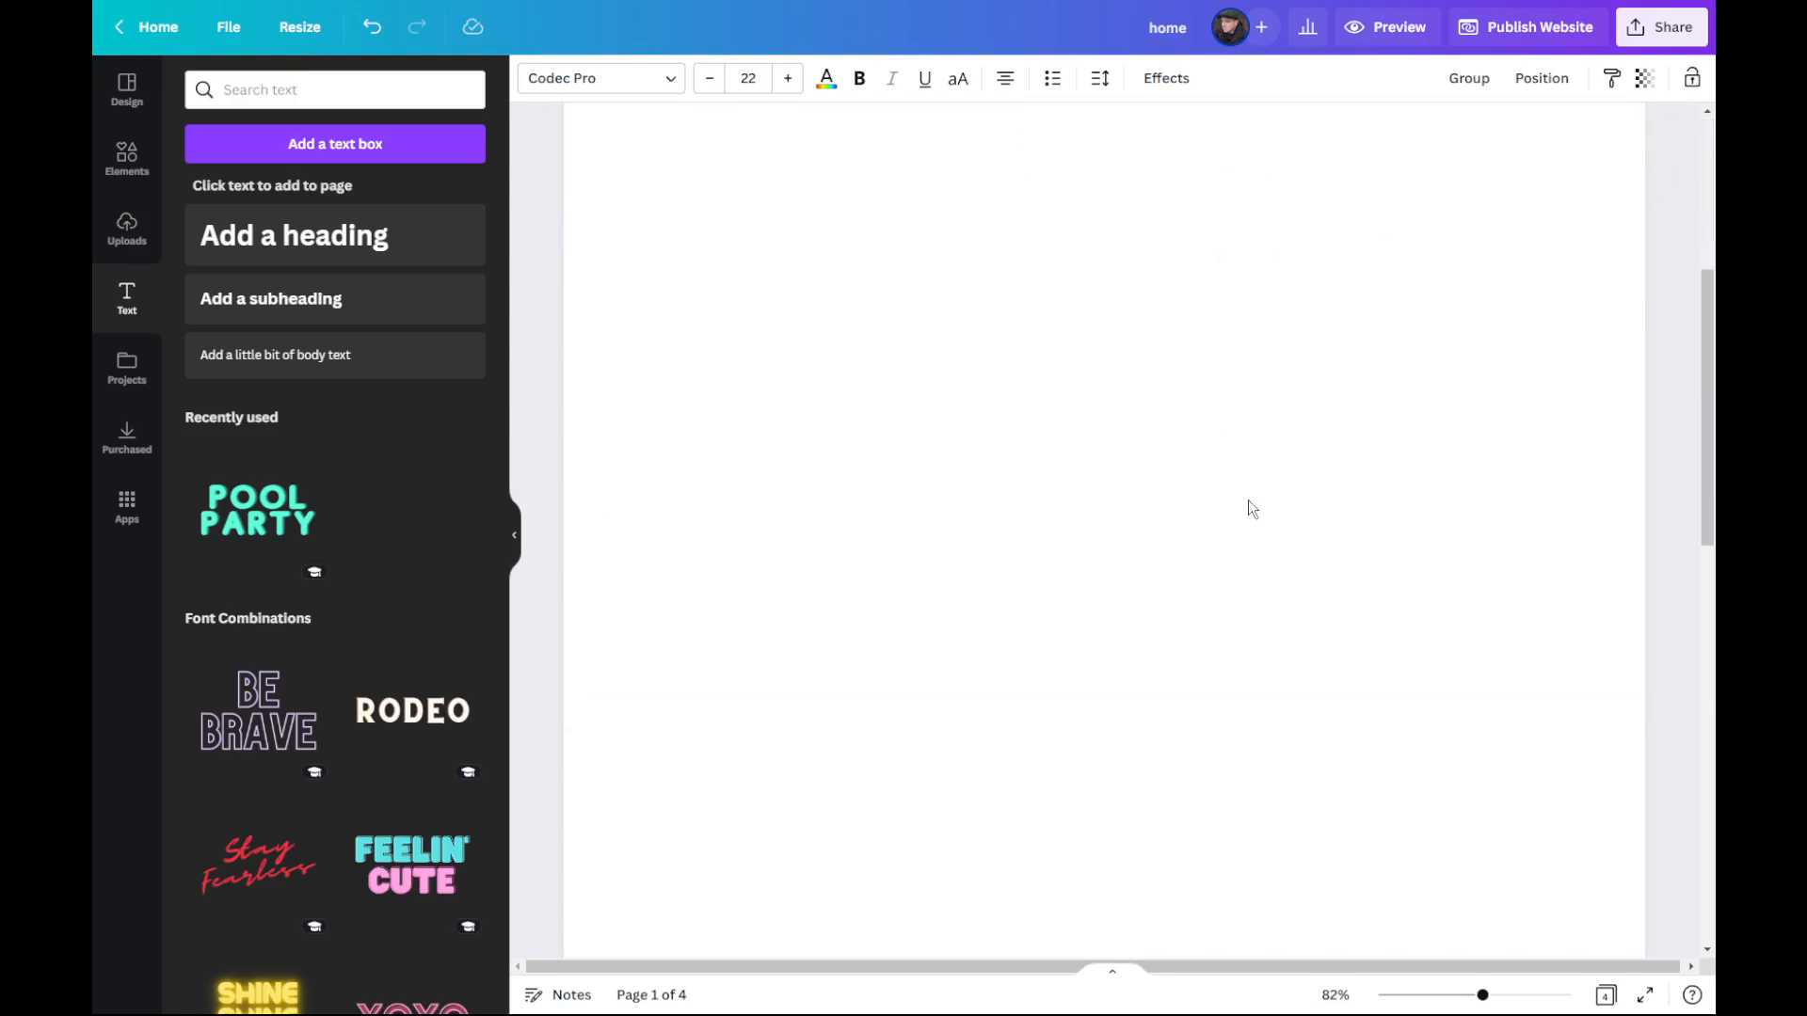
scroll(1248, 500, down, 4)
scroll(1235, 492, up, 6)
scroll(1291, 572, down, 2)
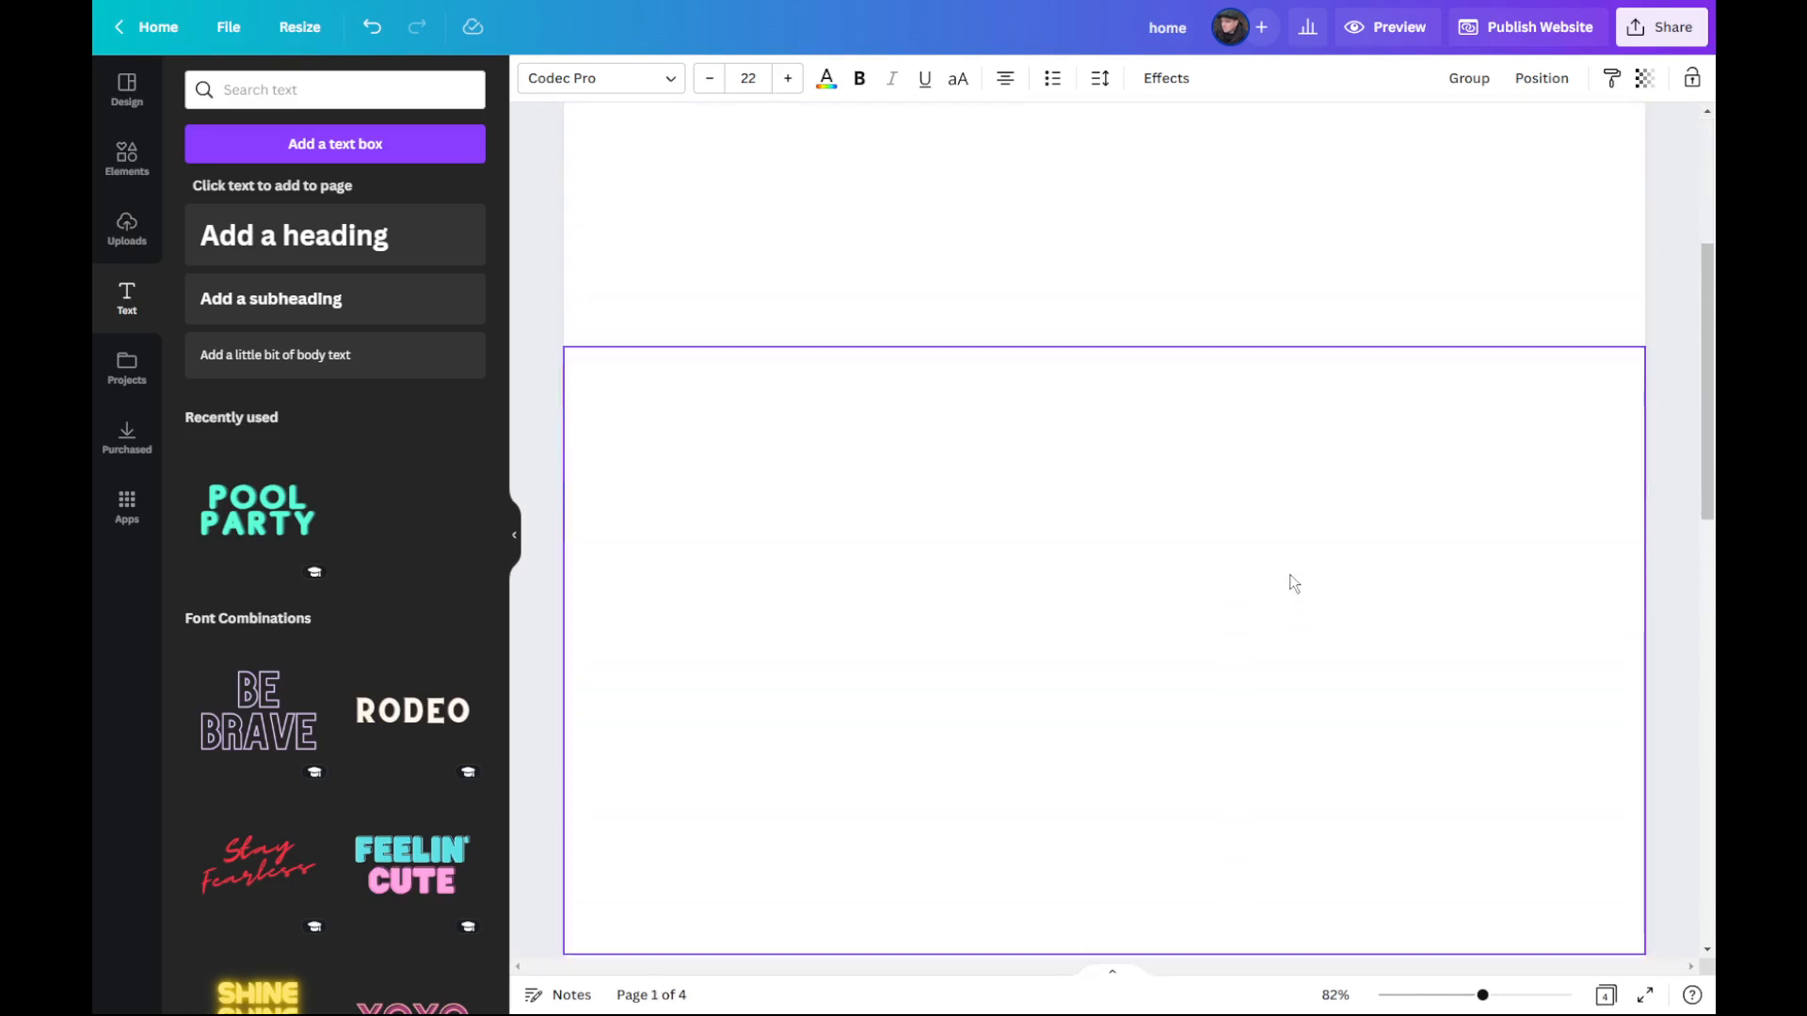
click(1292, 554)
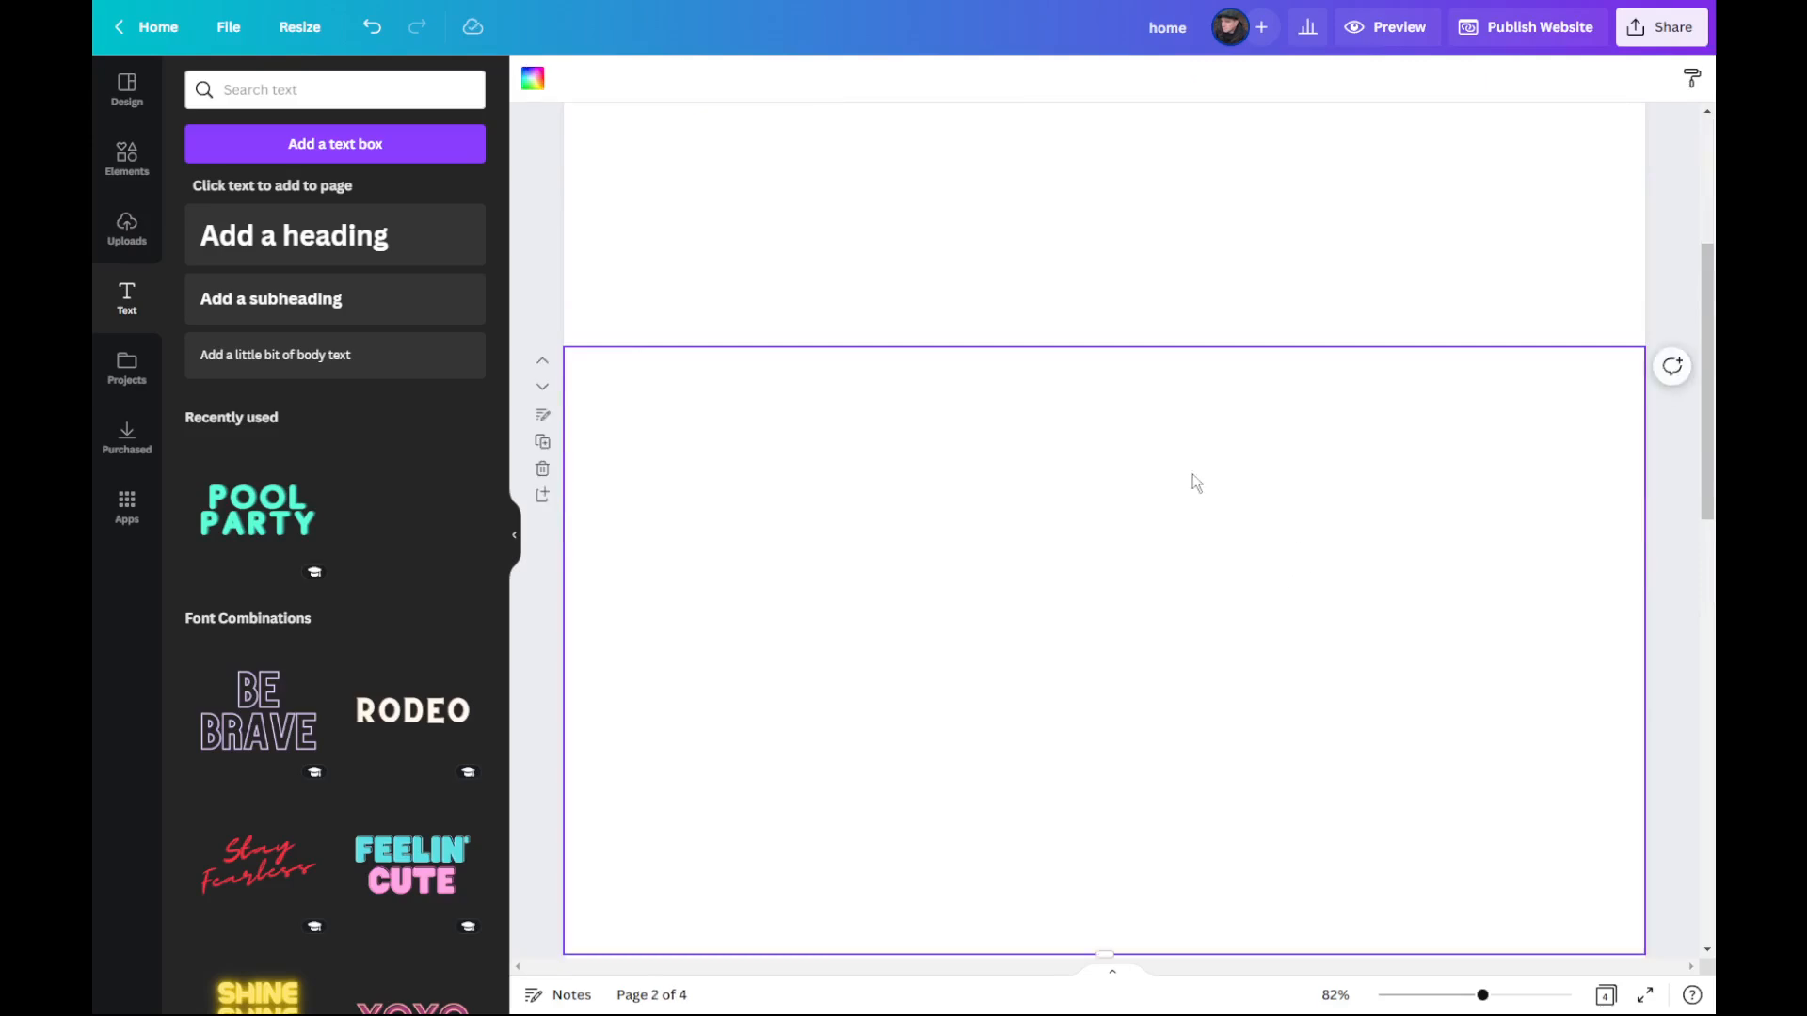
right_click(1236, 458)
click(1288, 514)
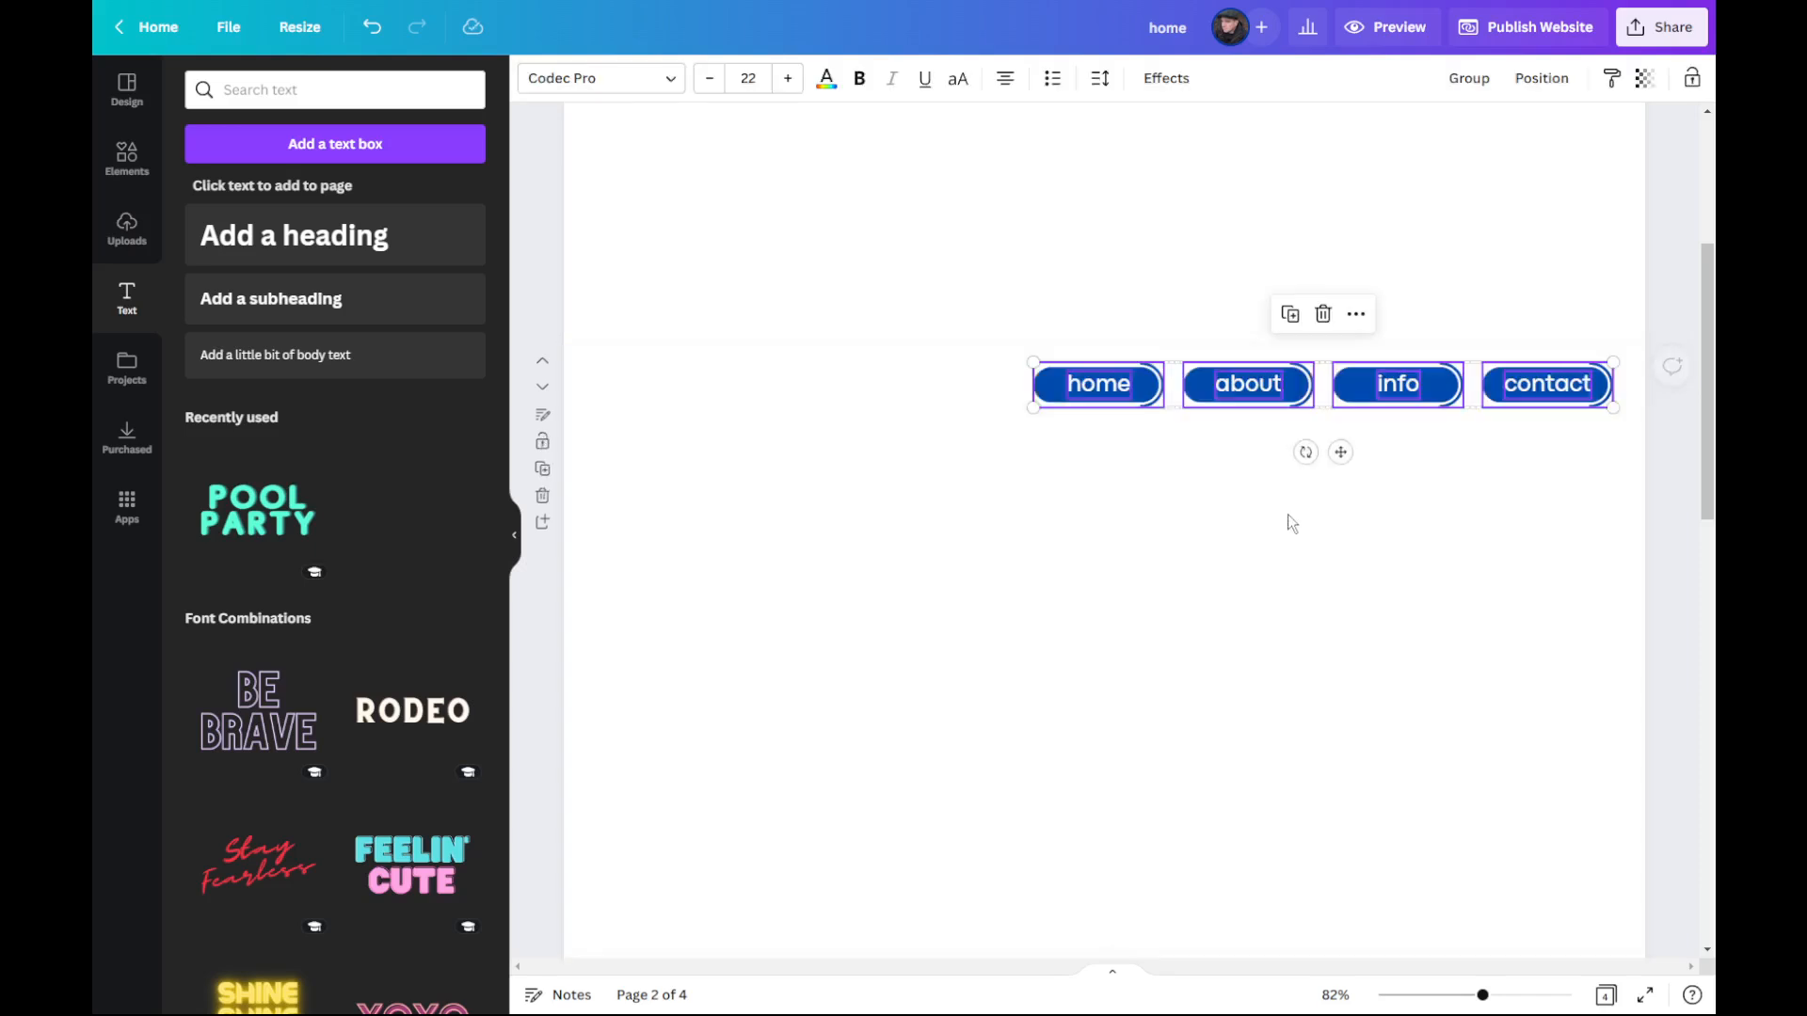
Step: Paste the copied row of navigation buttons onto pages 3 and 4 as well
scroll(1259, 575, down, 5)
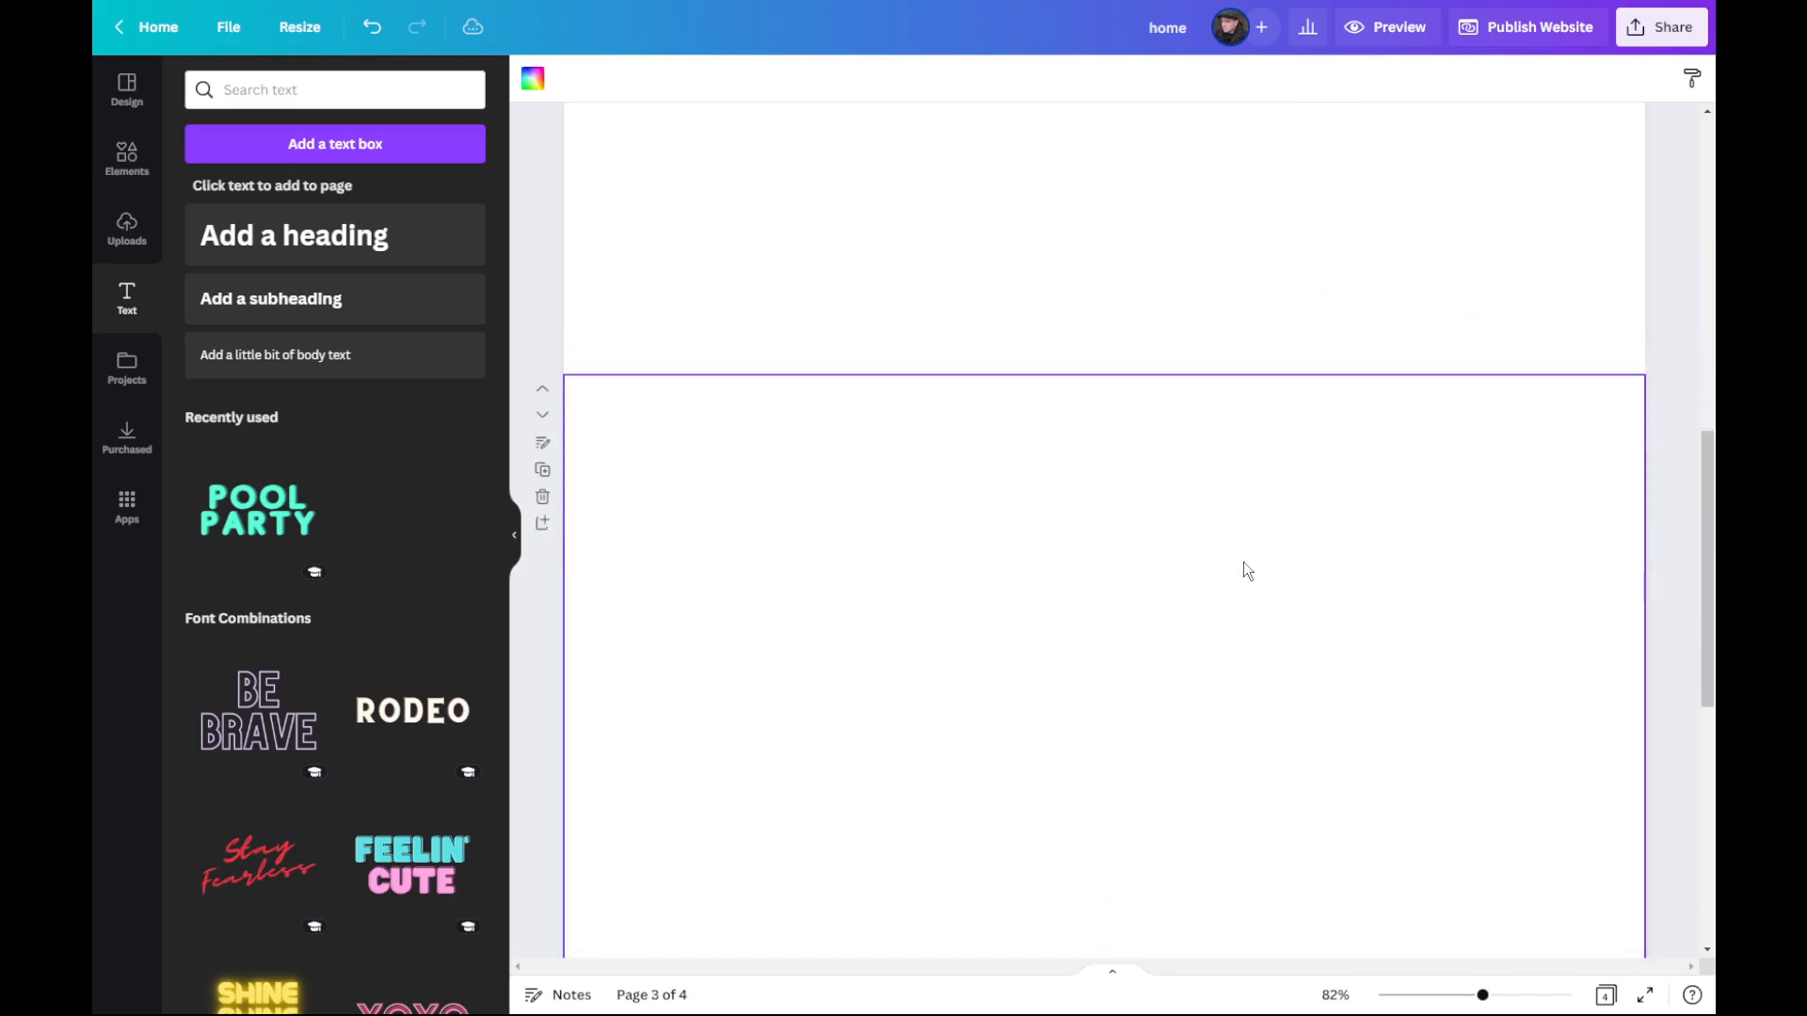
right_click(1278, 514)
click(1333, 575)
scroll(1318, 579, down, 1)
scroll(1318, 579, down, 6)
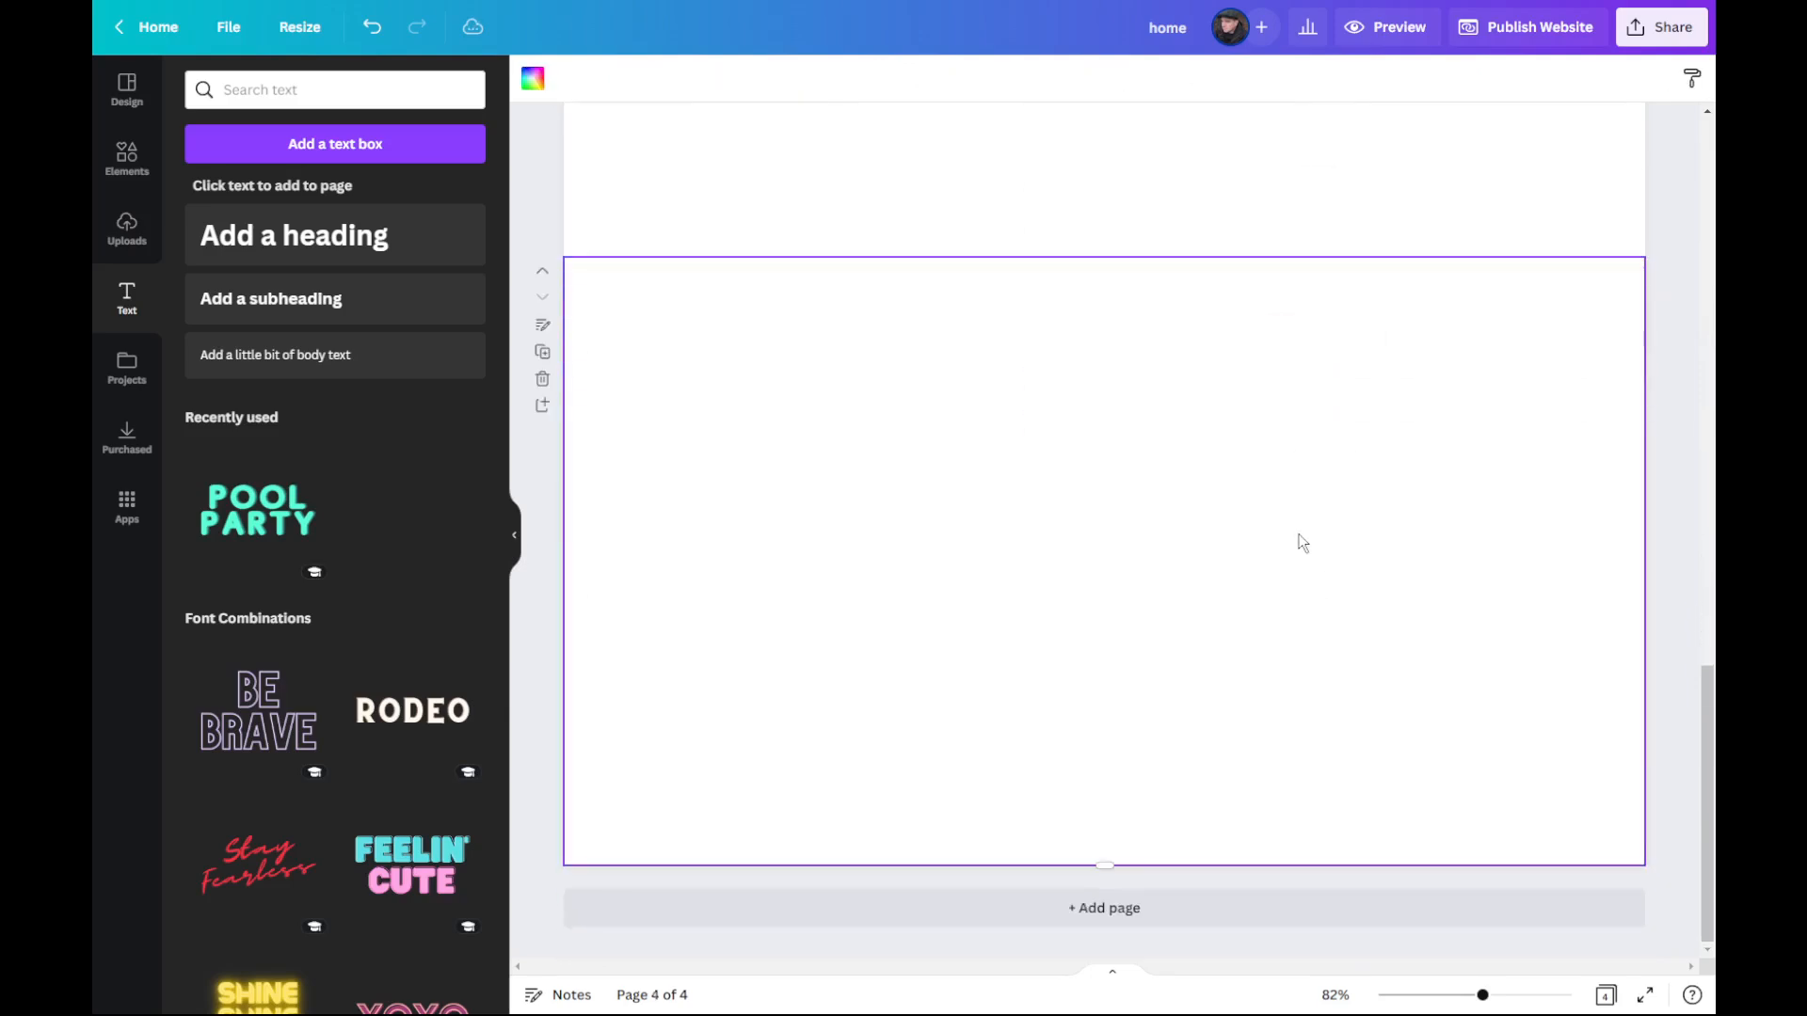
right_click(1318, 476)
click(1366, 534)
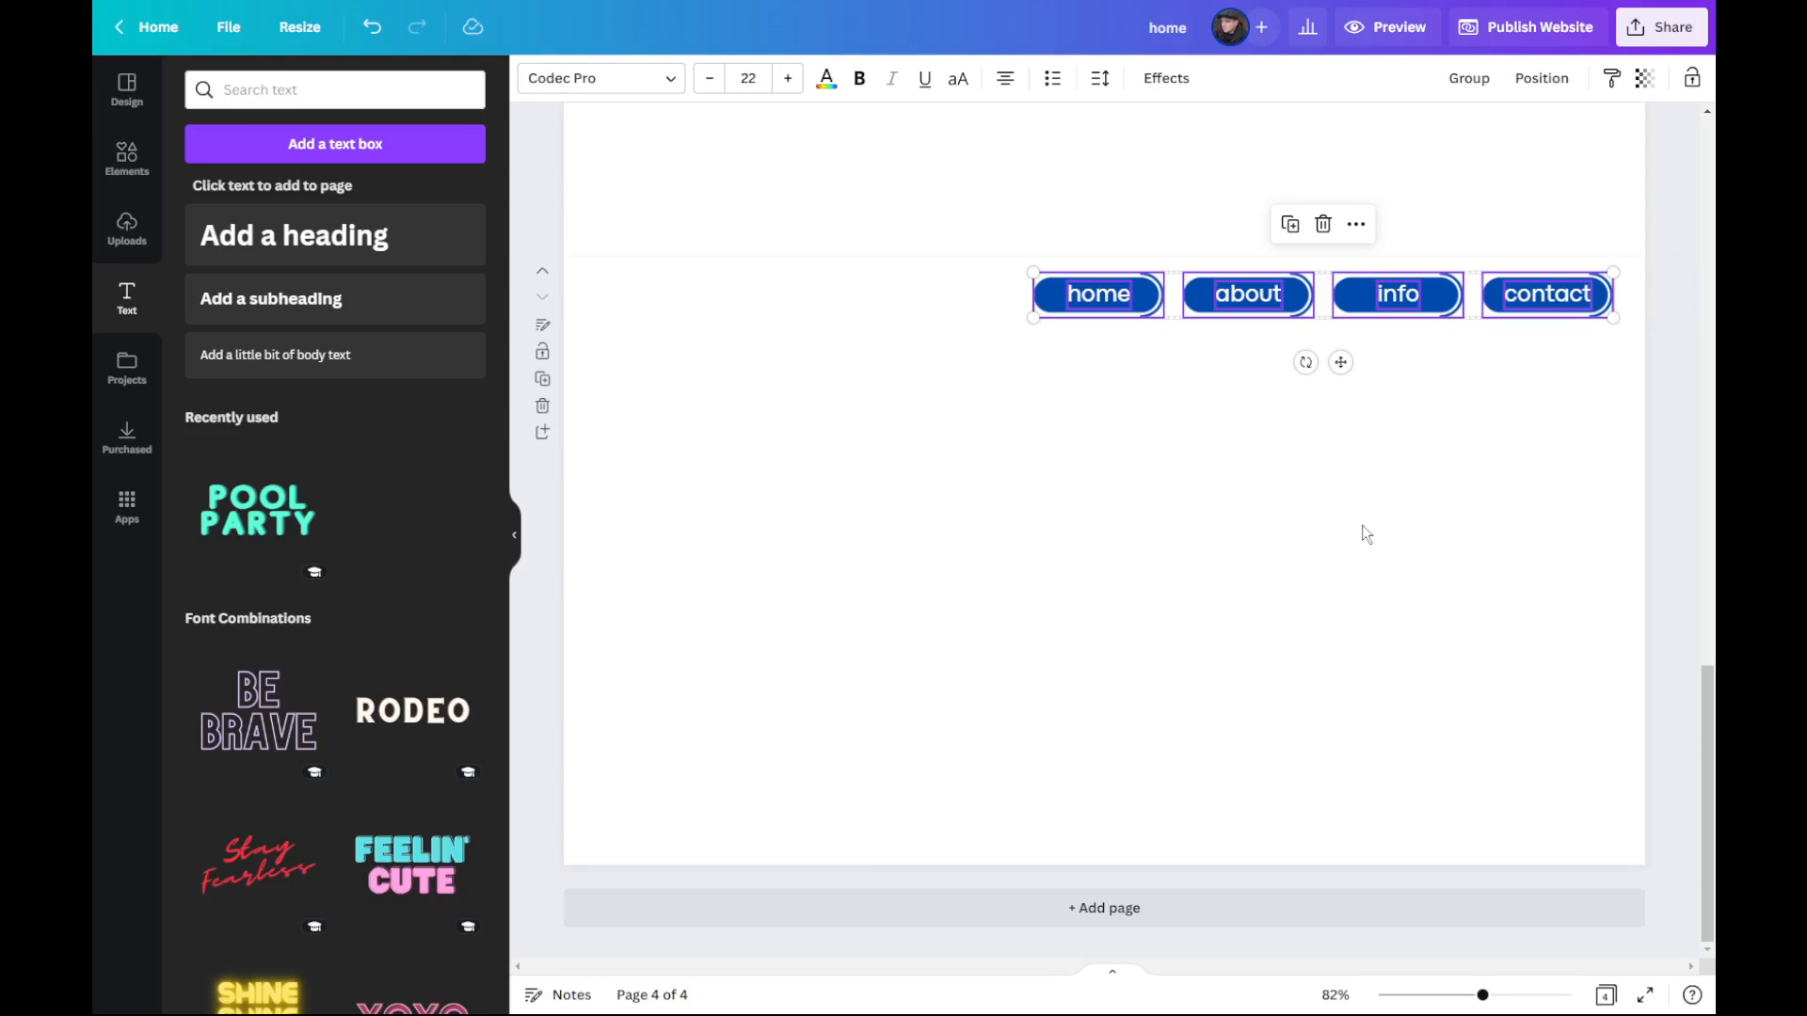
Step: Preview the website, test the navigation button links between the pages, and return to the editor
scroll(1307, 563, up, 5)
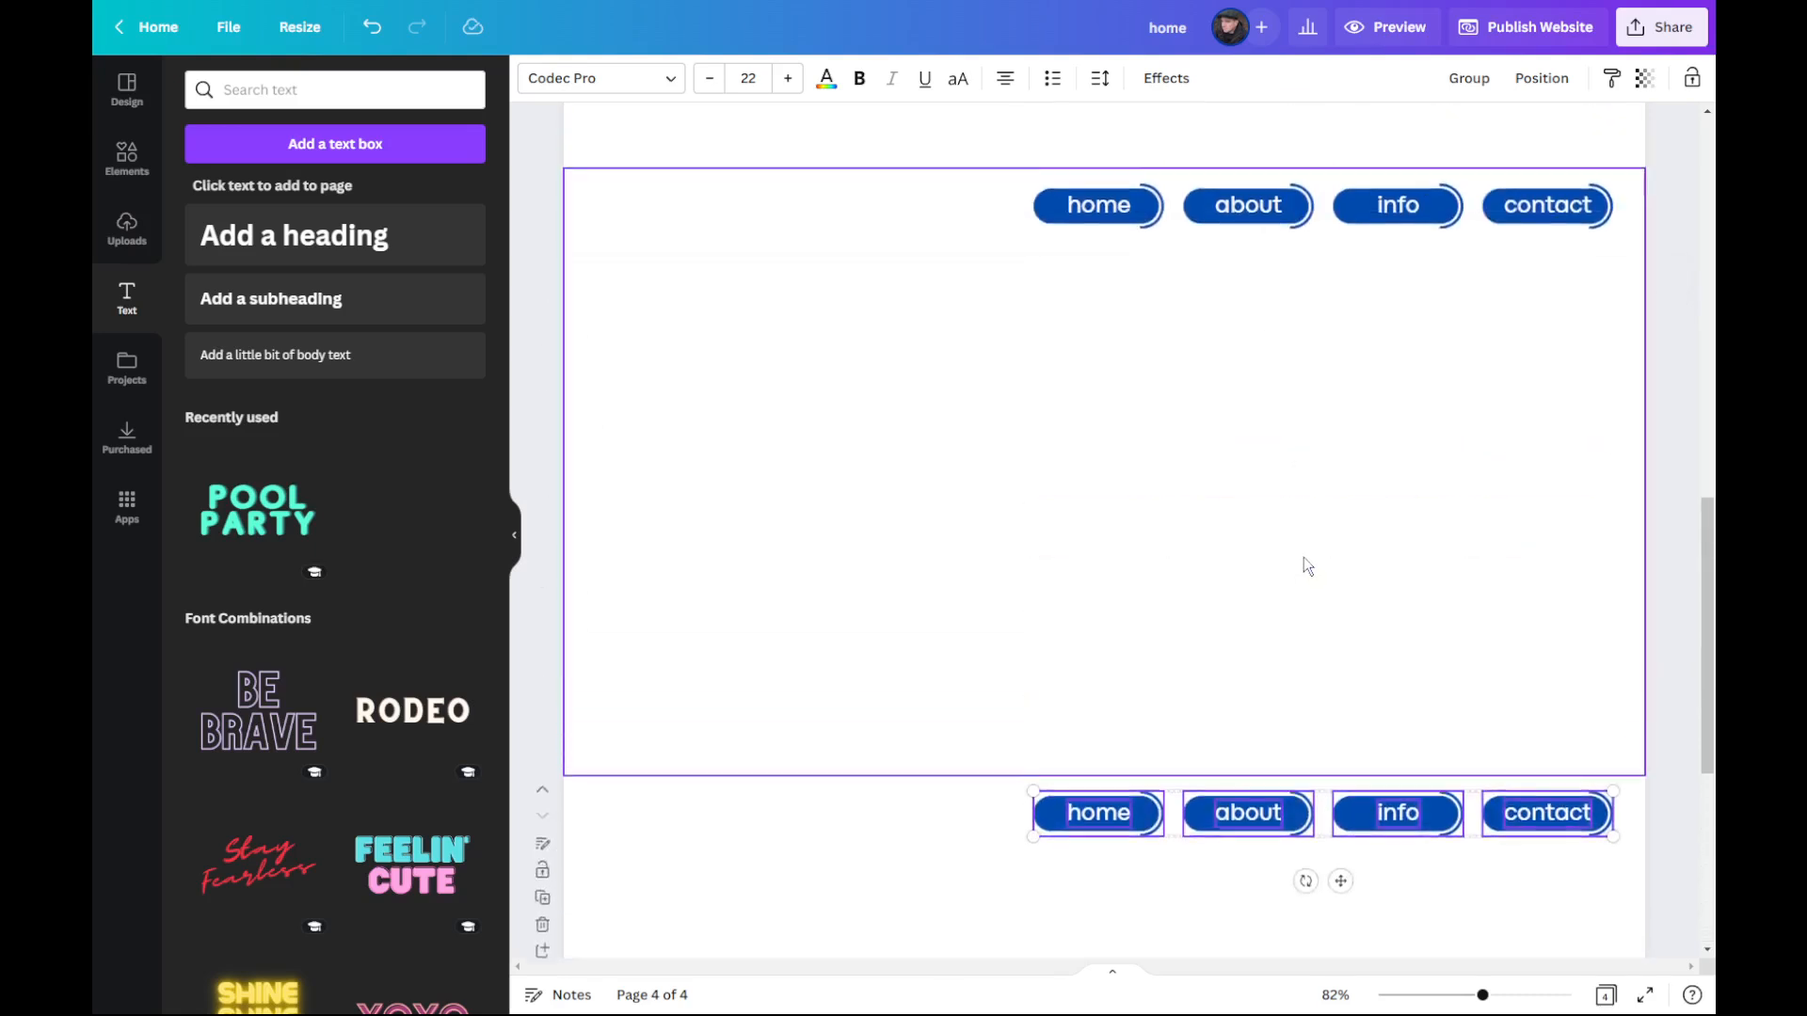
scroll(1303, 559, down, 2)
scroll(1299, 555, up, 10)
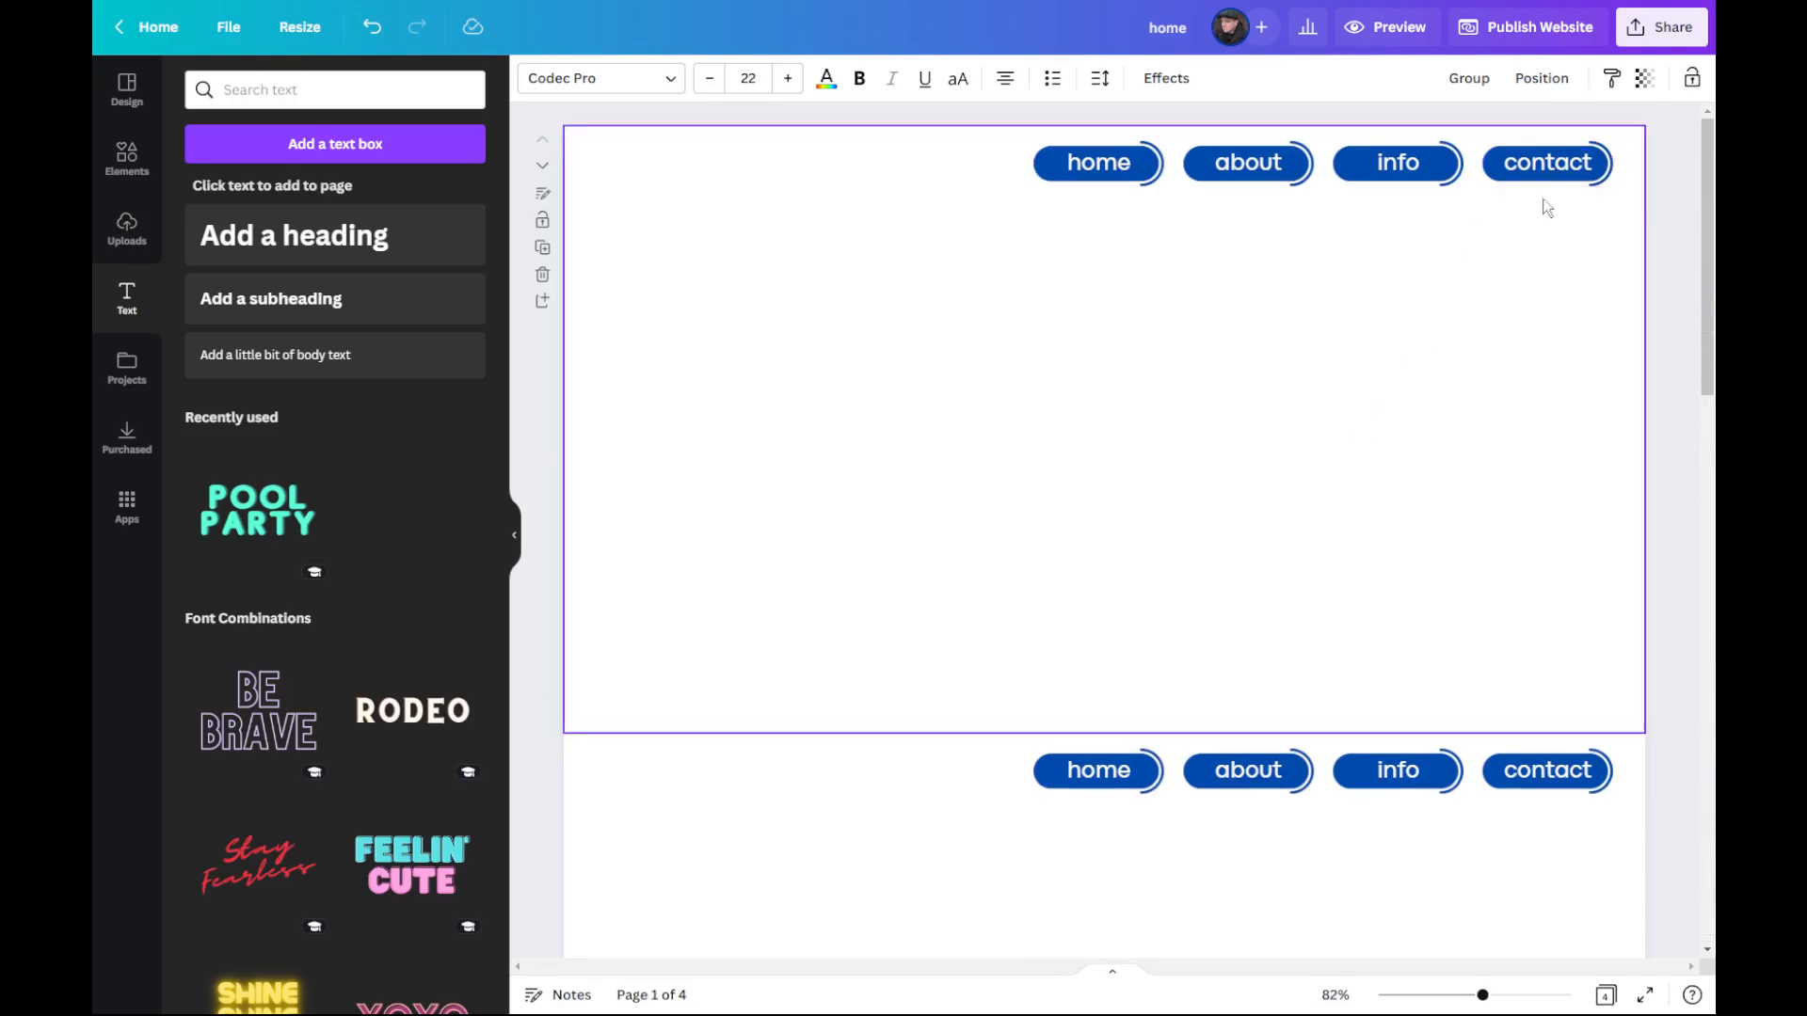
click(1394, 34)
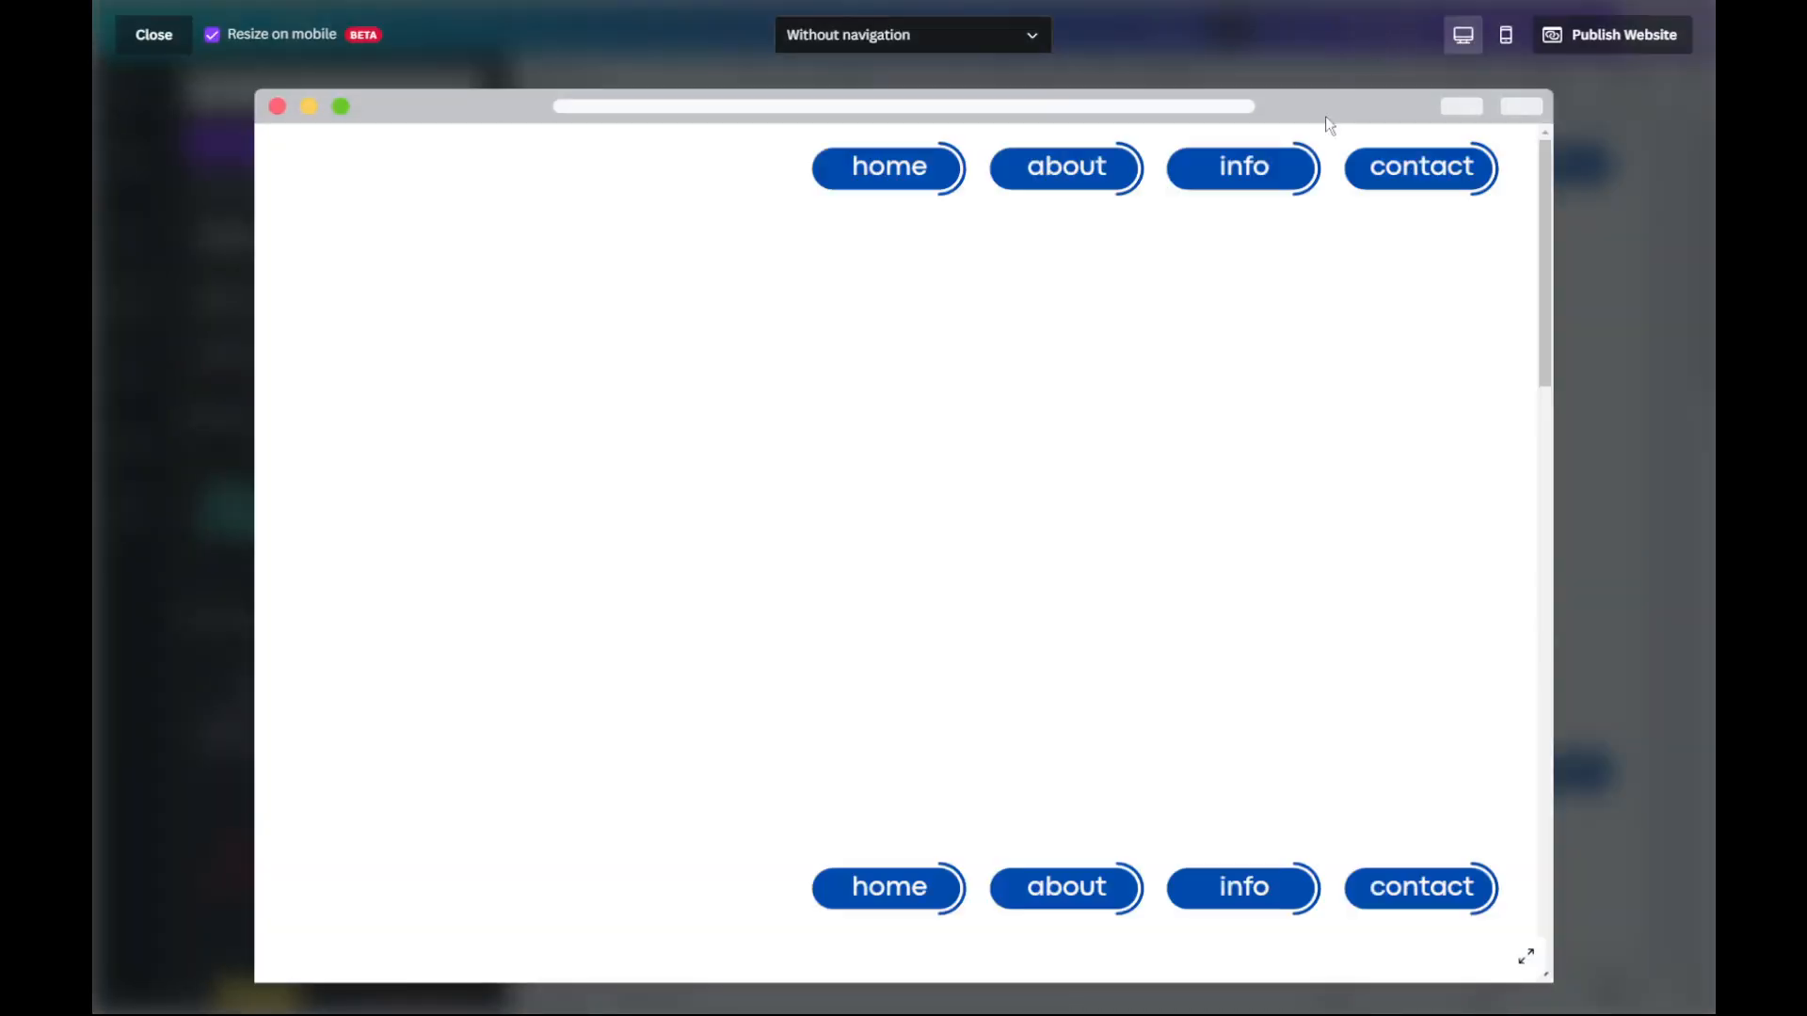
scroll(1051, 171, down, 5)
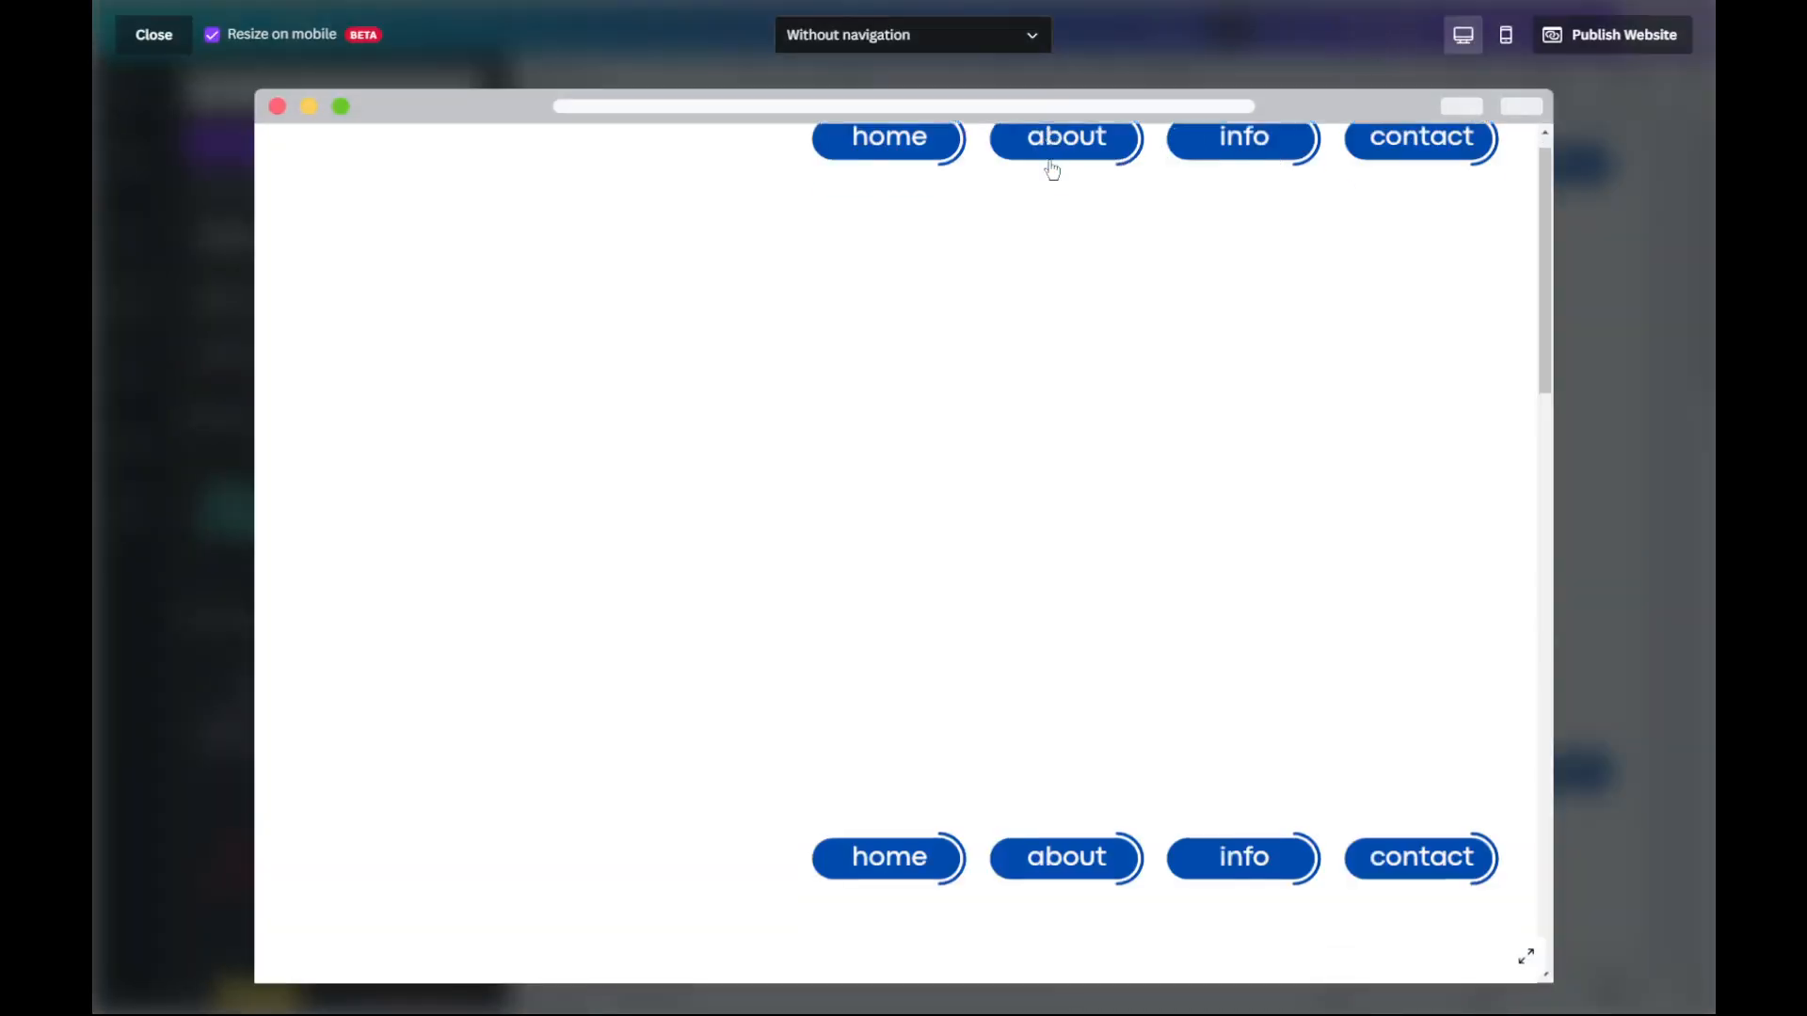
scroll(1266, 171, down, 5)
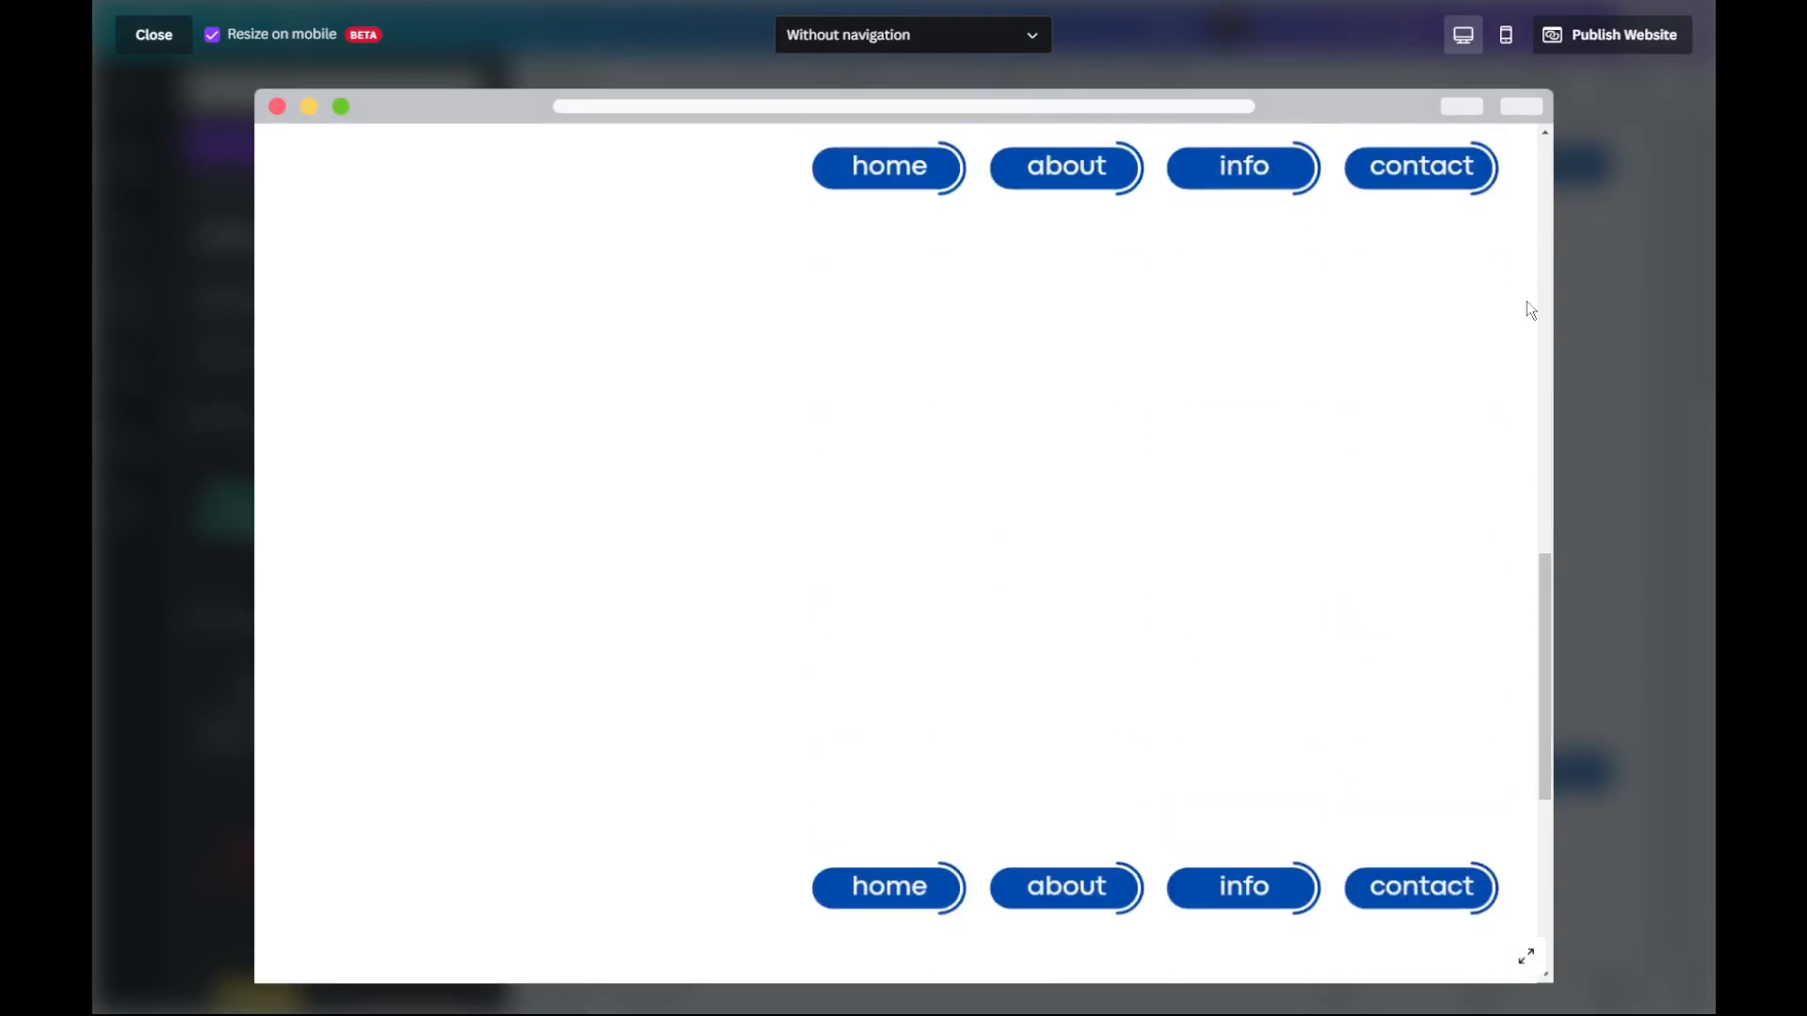
click(1411, 175)
click(862, 295)
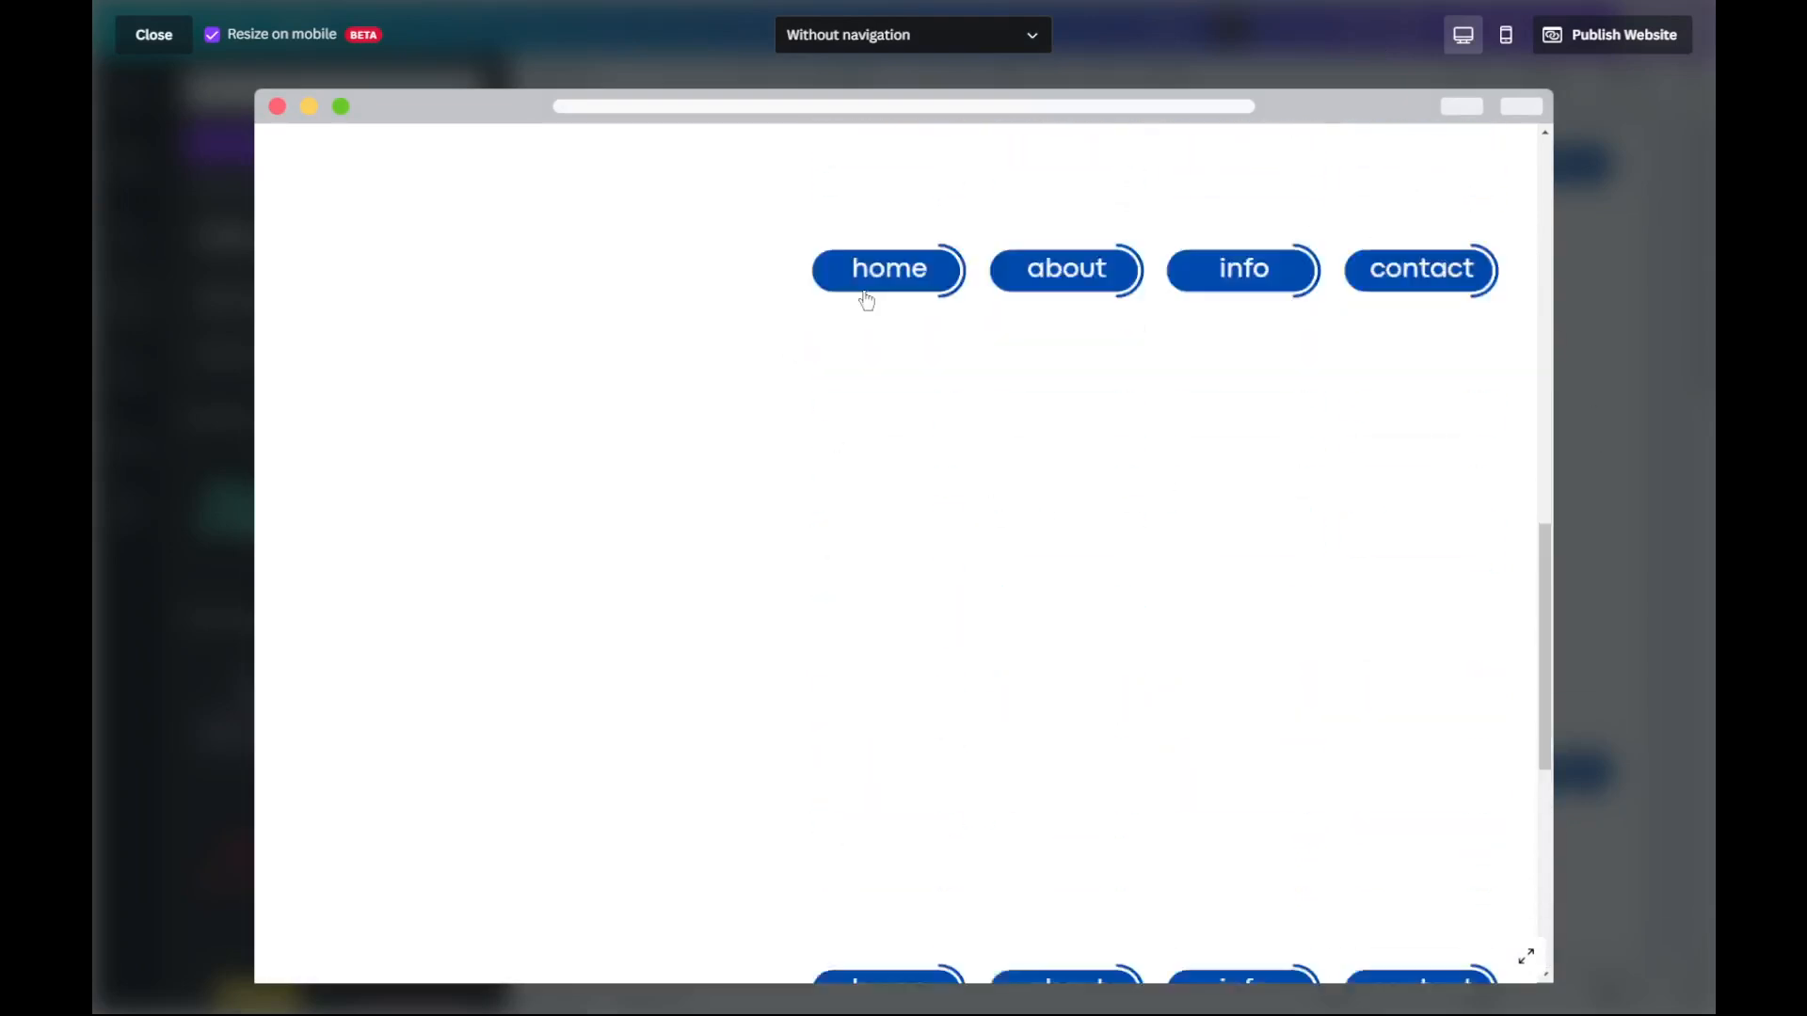
click(1102, 174)
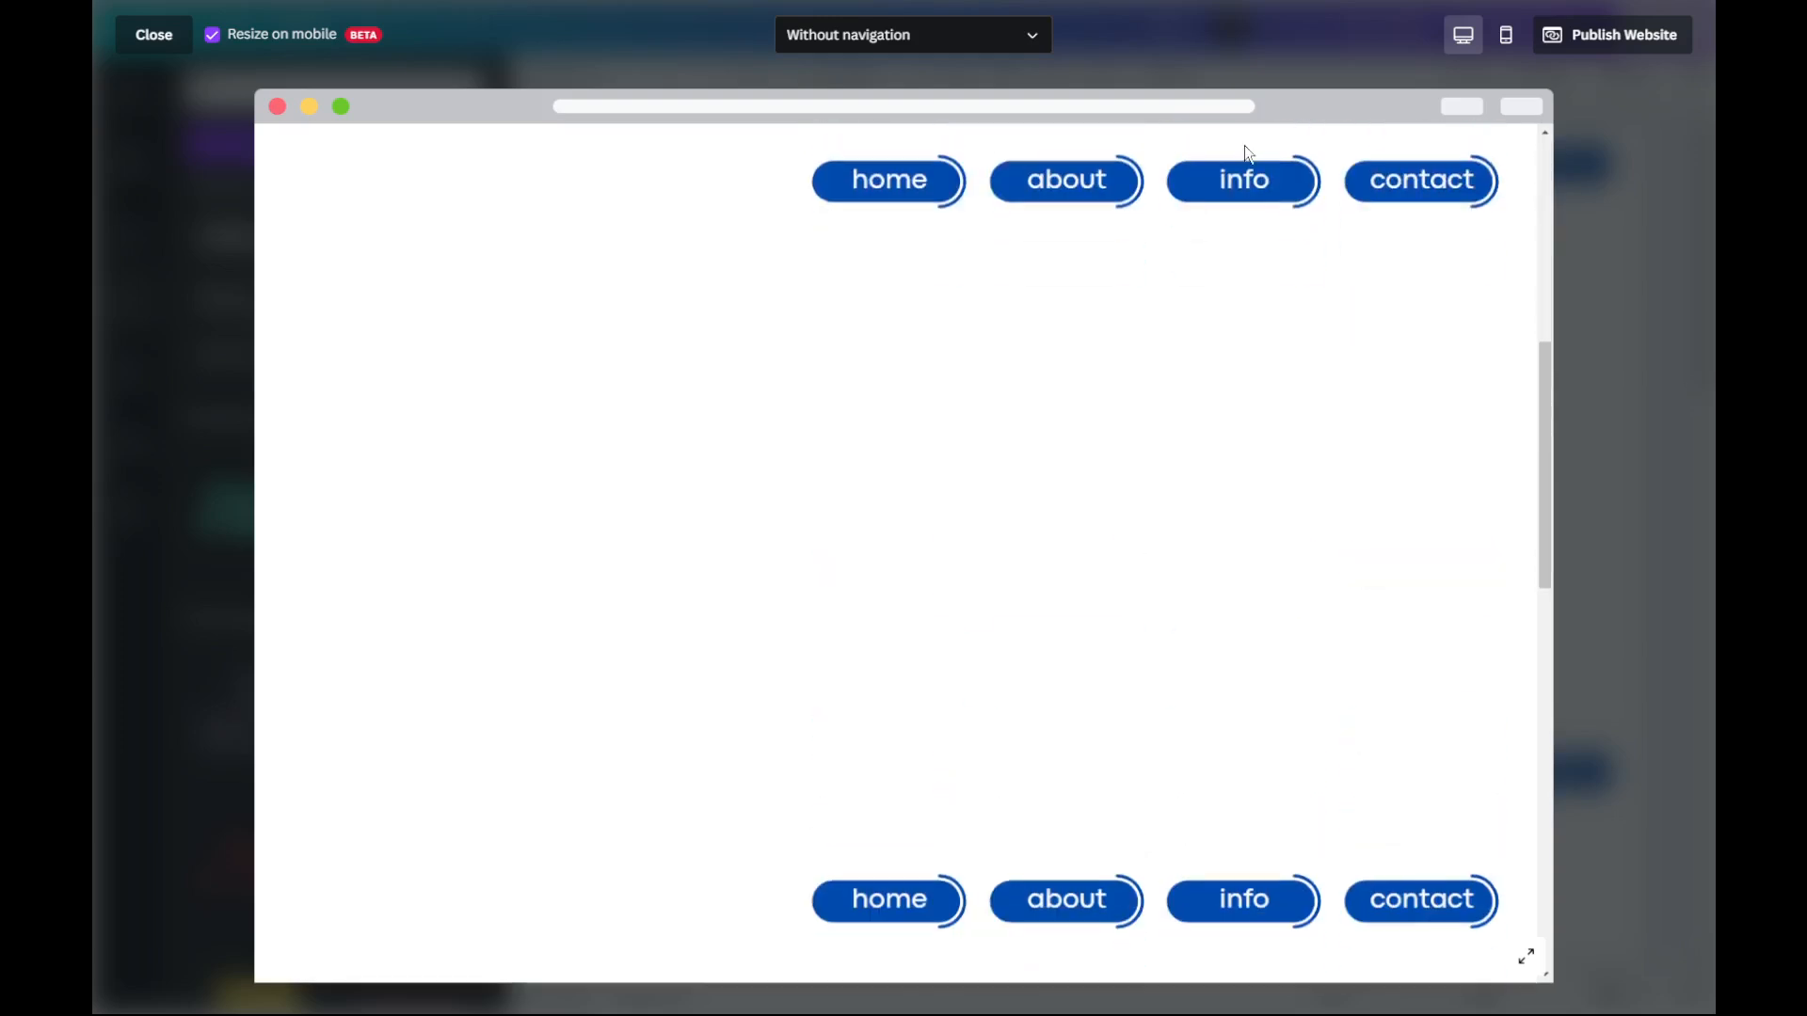
click(153, 36)
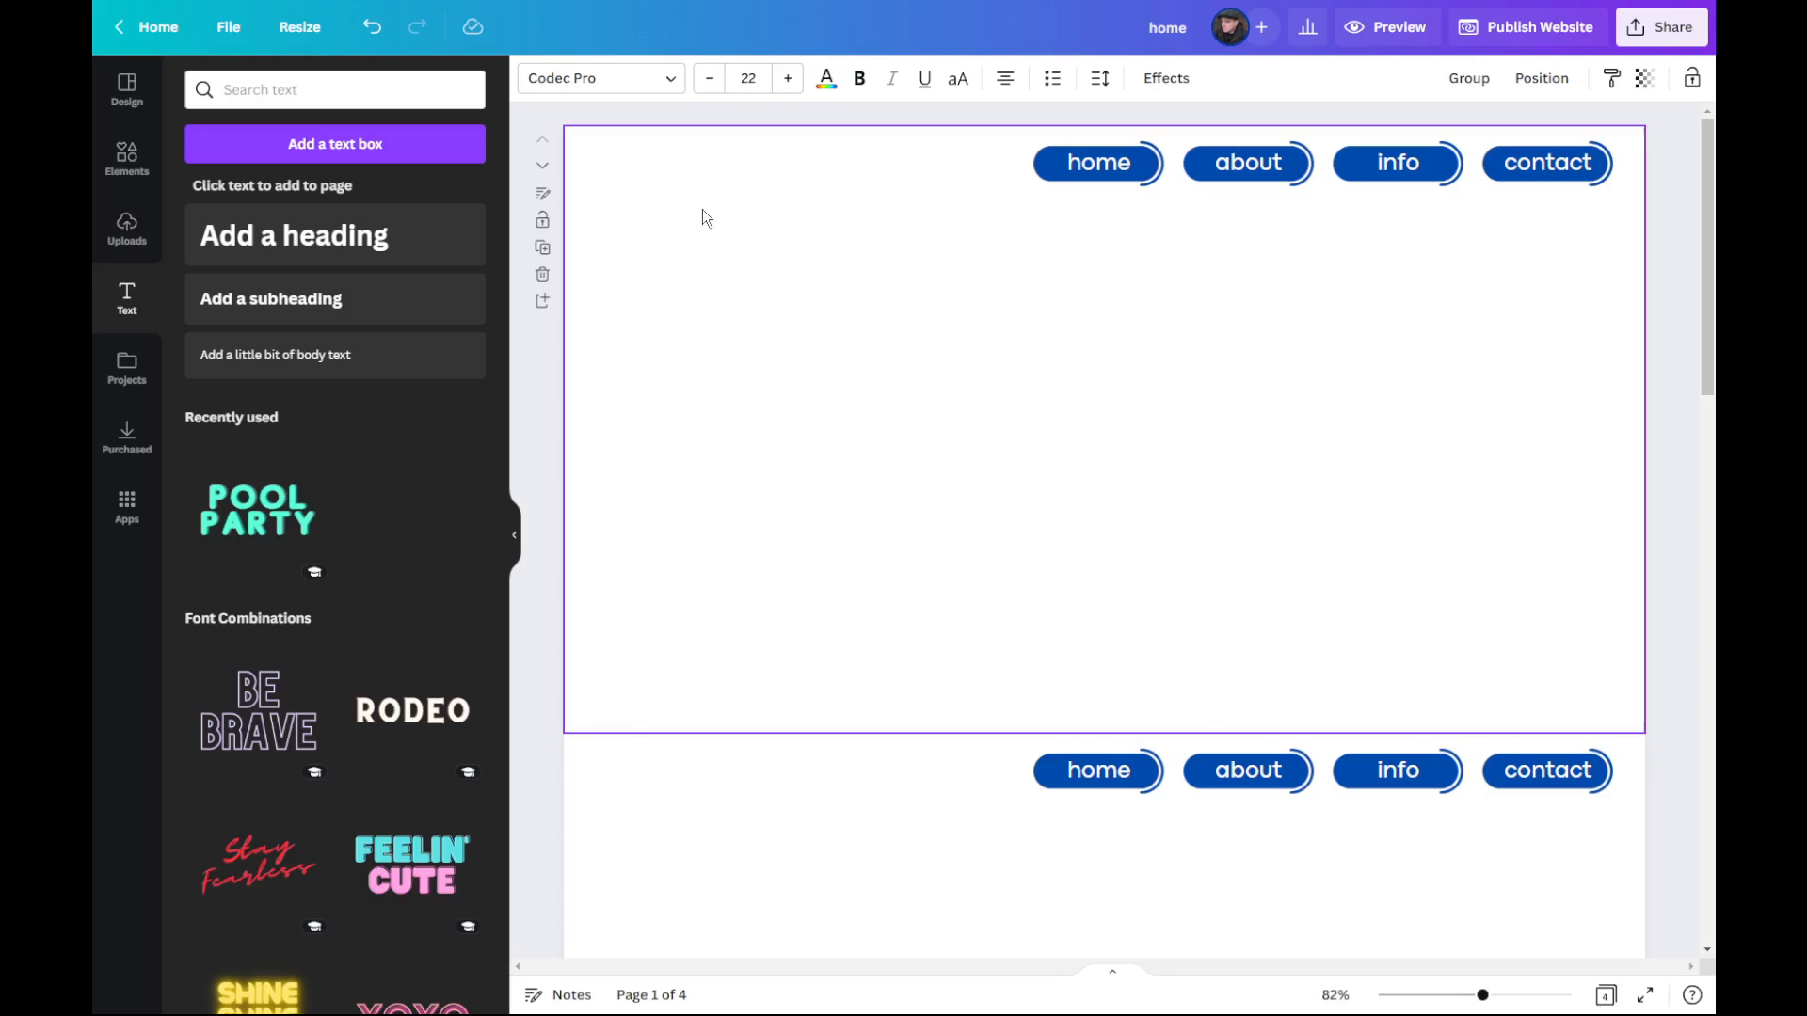
Step: Find the TGS_Logo design among the saved project designs and add it to the website as a new page
click(133, 378)
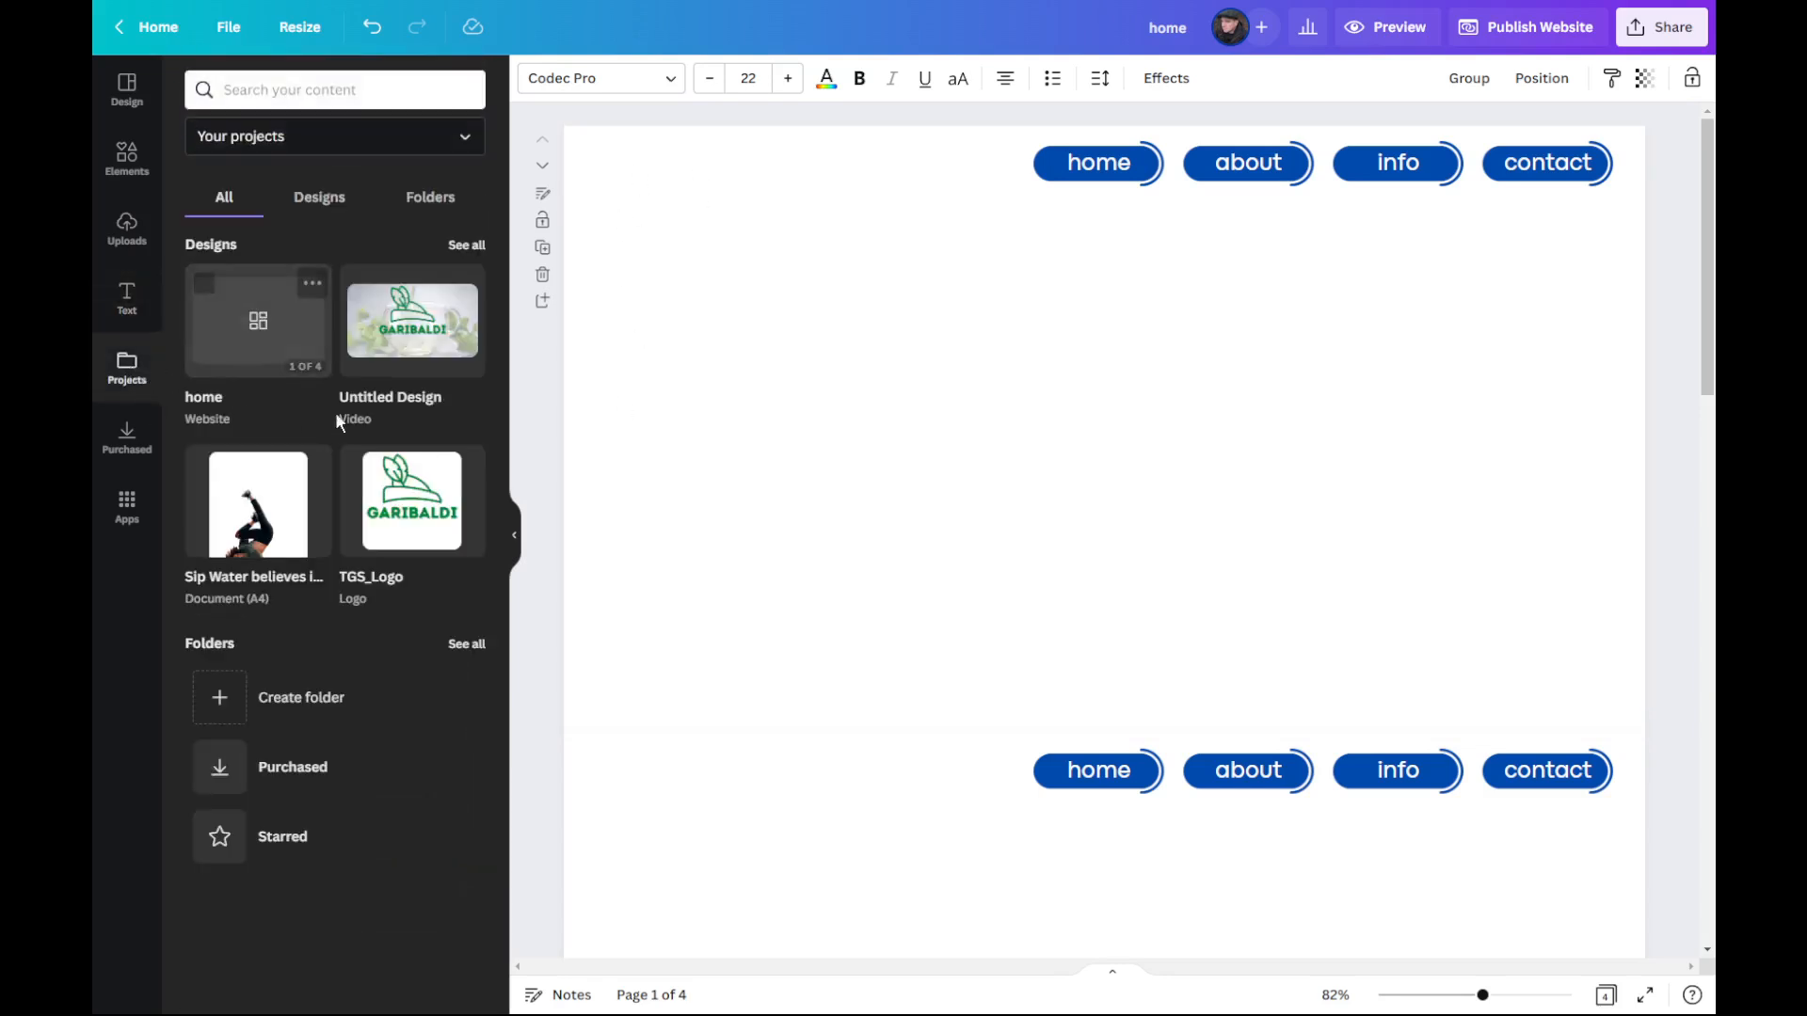
click(329, 200)
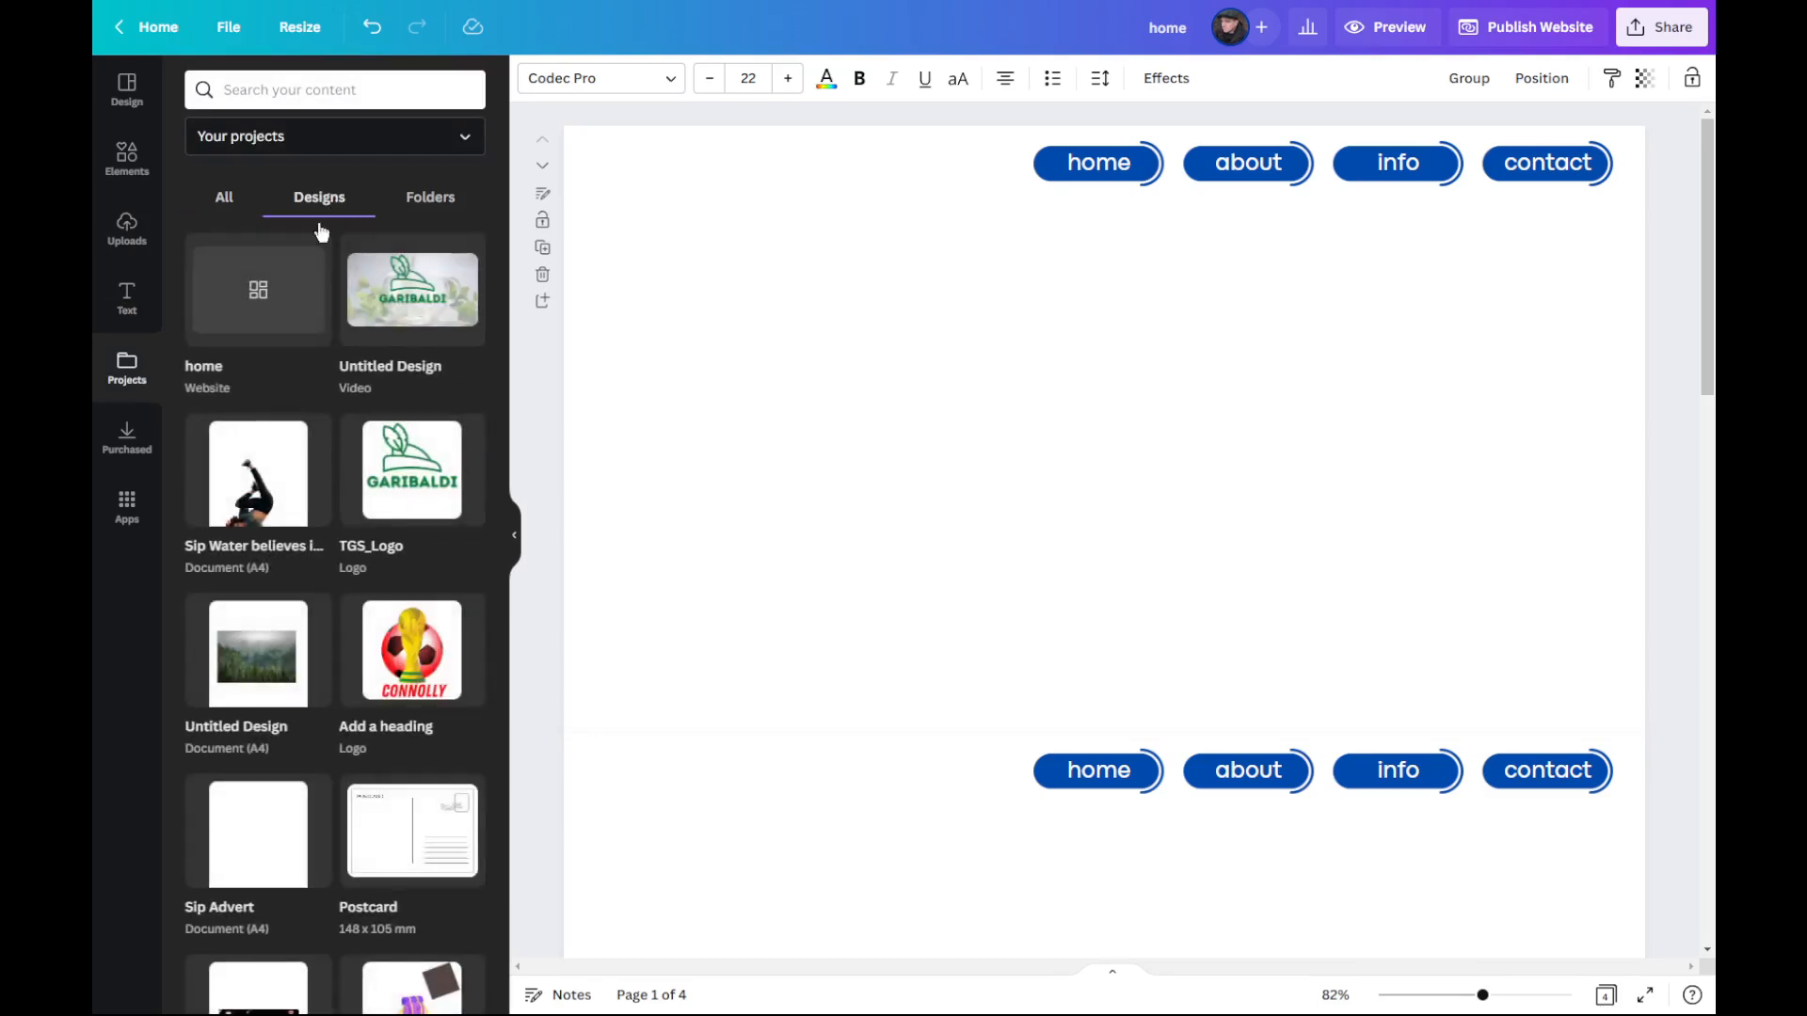
scroll(290, 348, down, 1)
scroll(290, 354, up, 1)
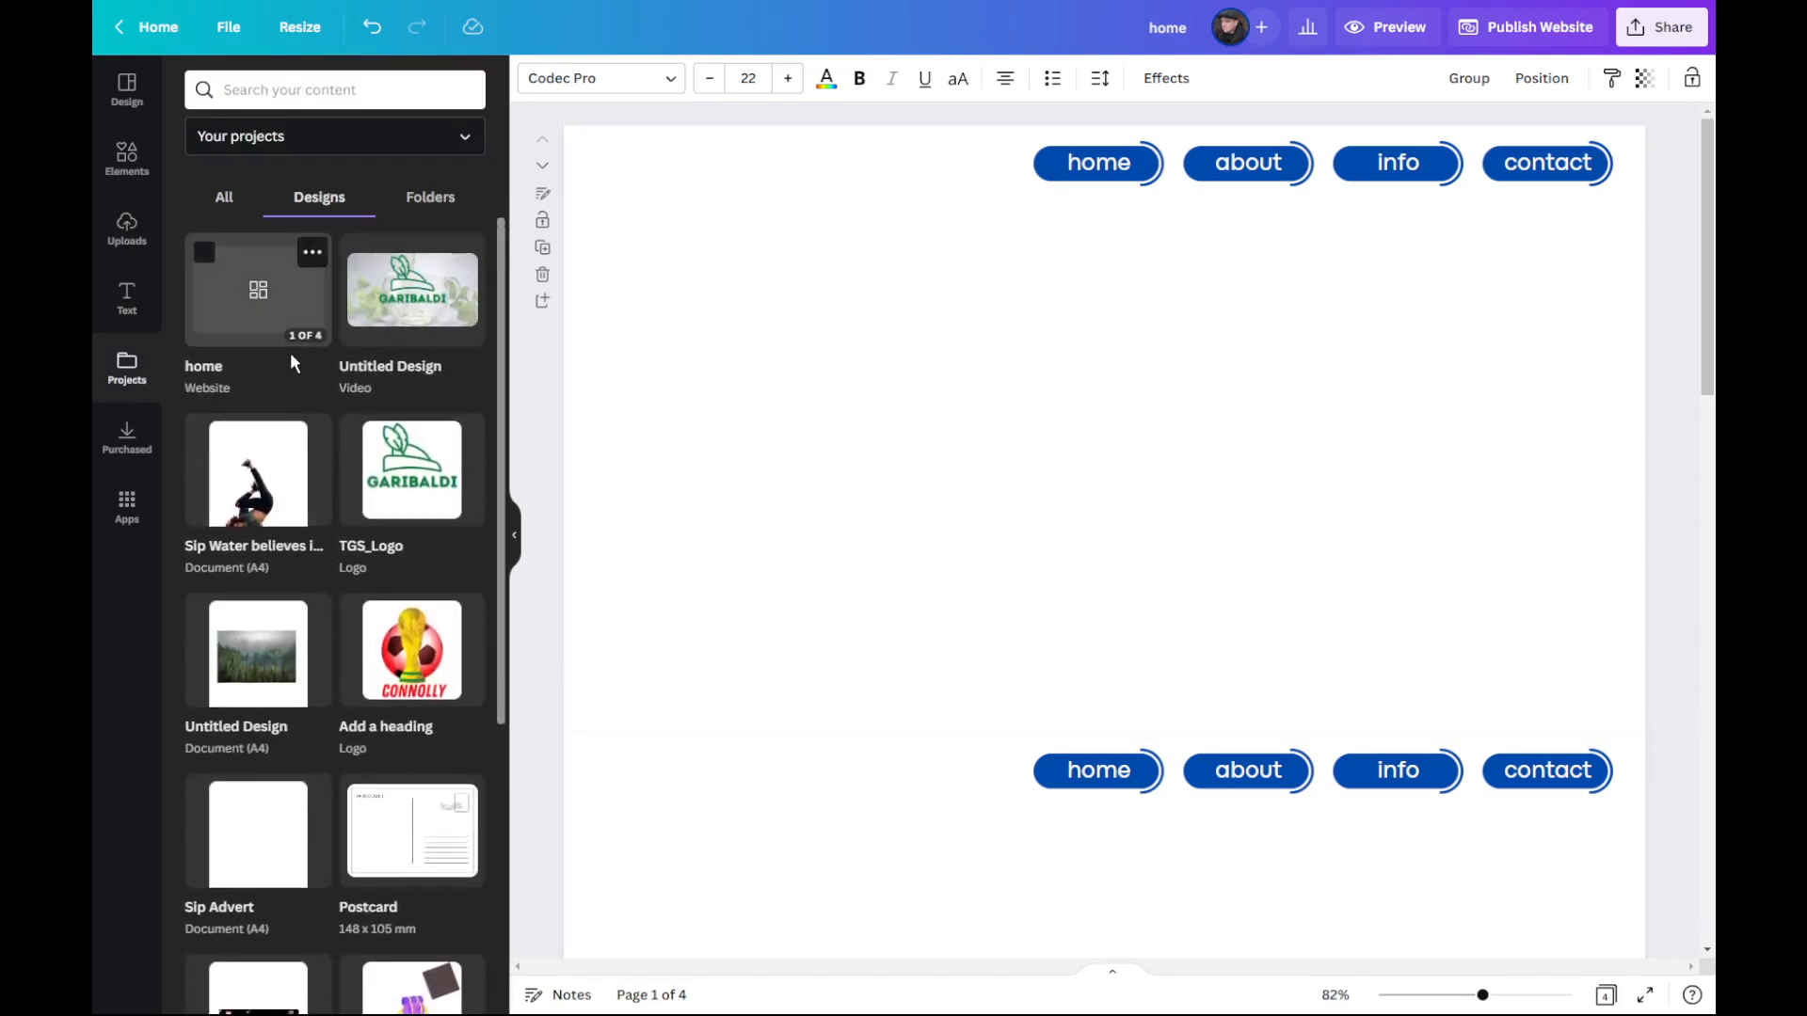
scroll(292, 359, down, 1)
scroll(294, 362, up, 1)
scroll(303, 349, down, 5)
scroll(301, 354, up, 4)
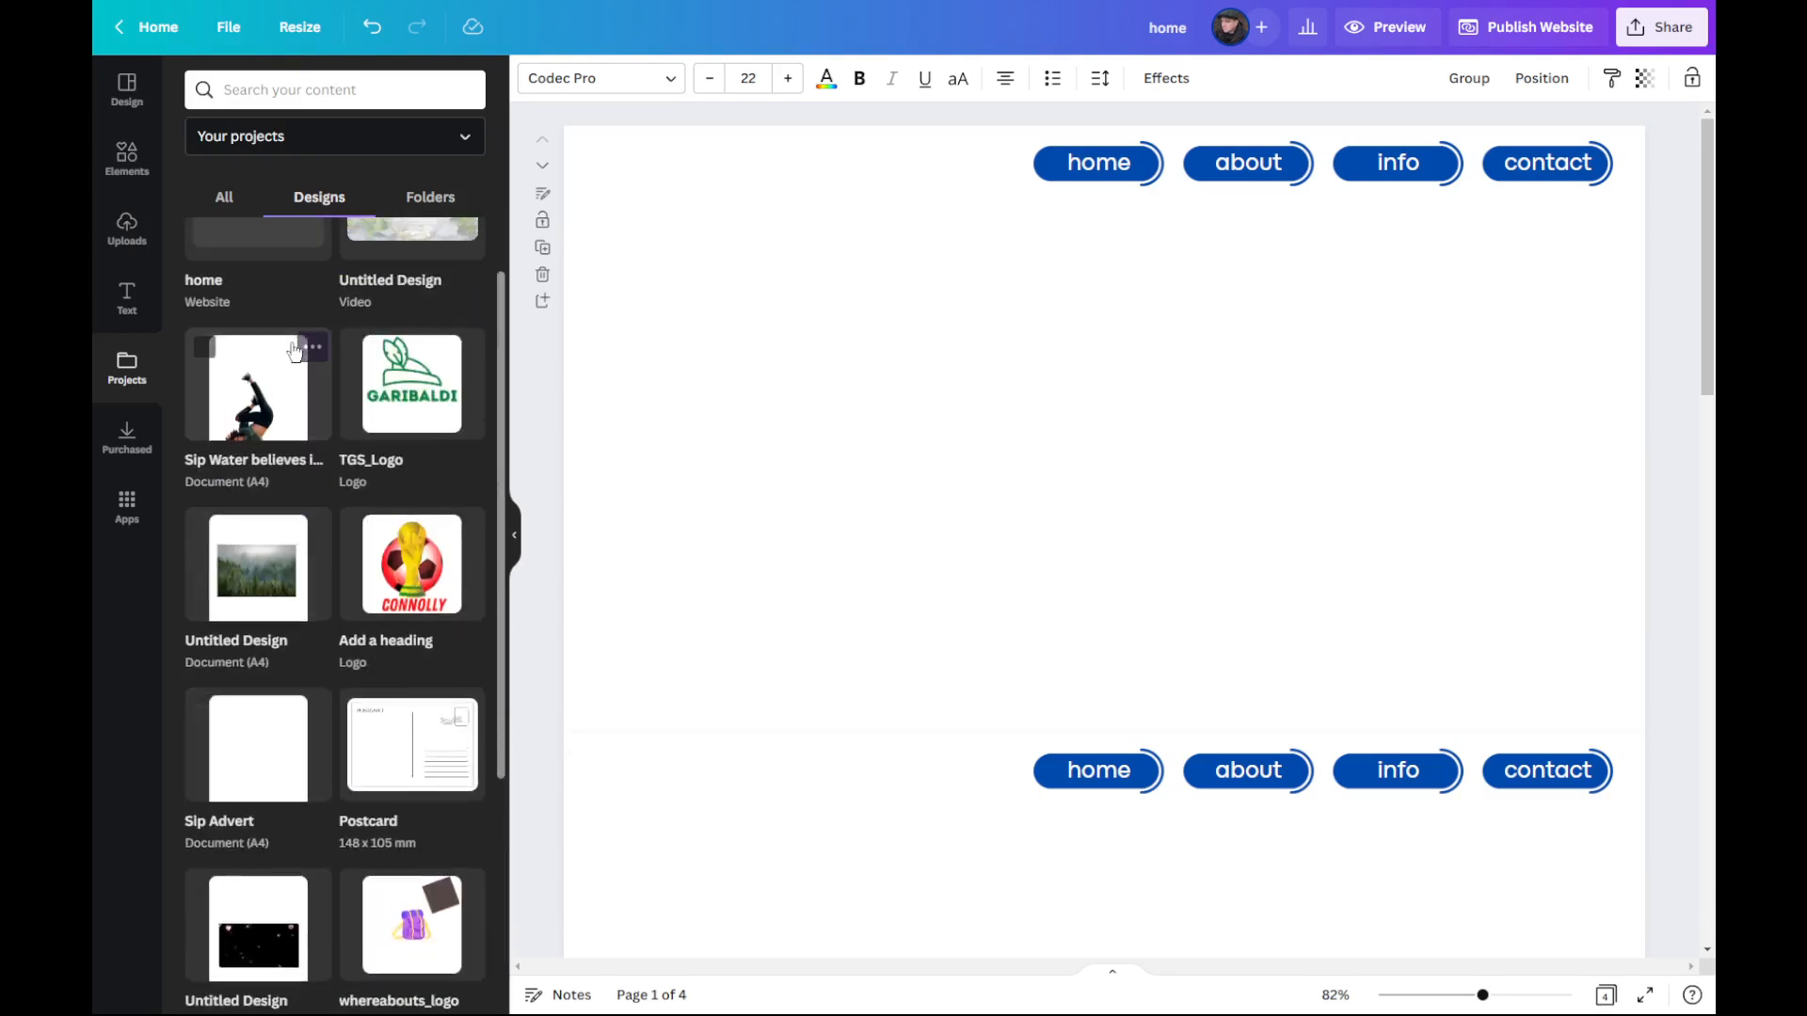
scroll(290, 340, up, 1)
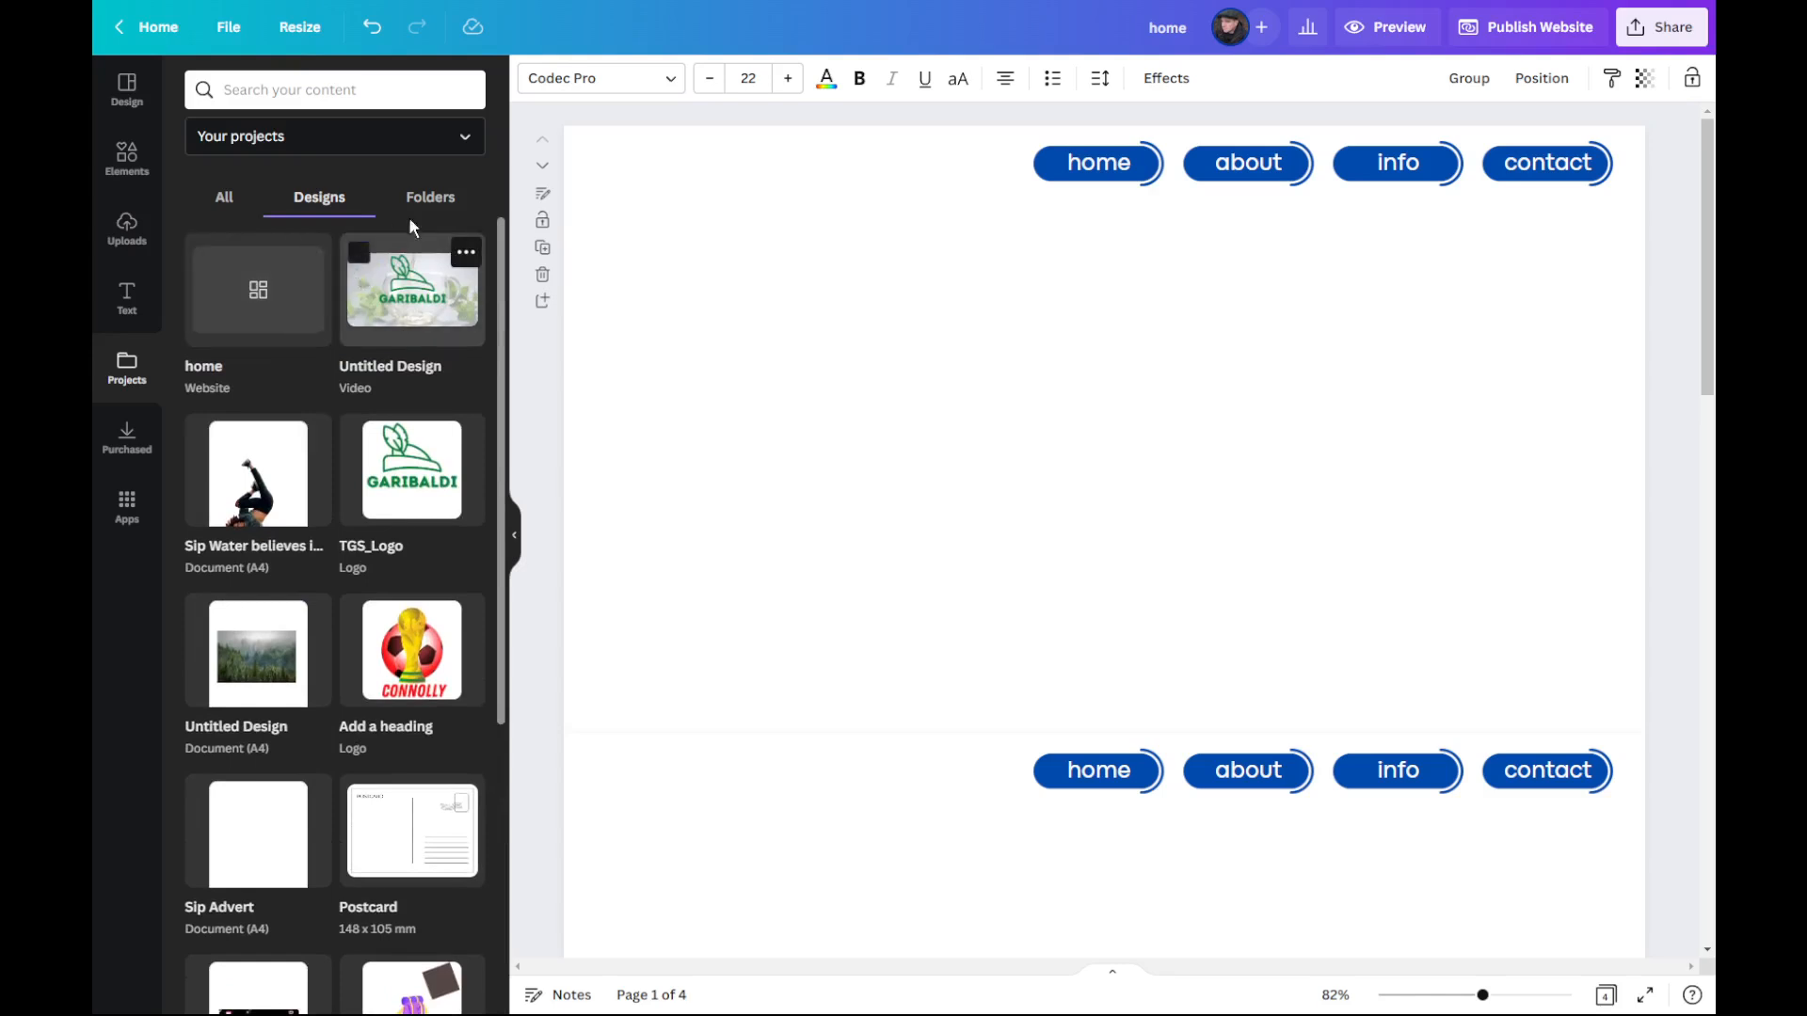
drag(417, 482, 796, 267)
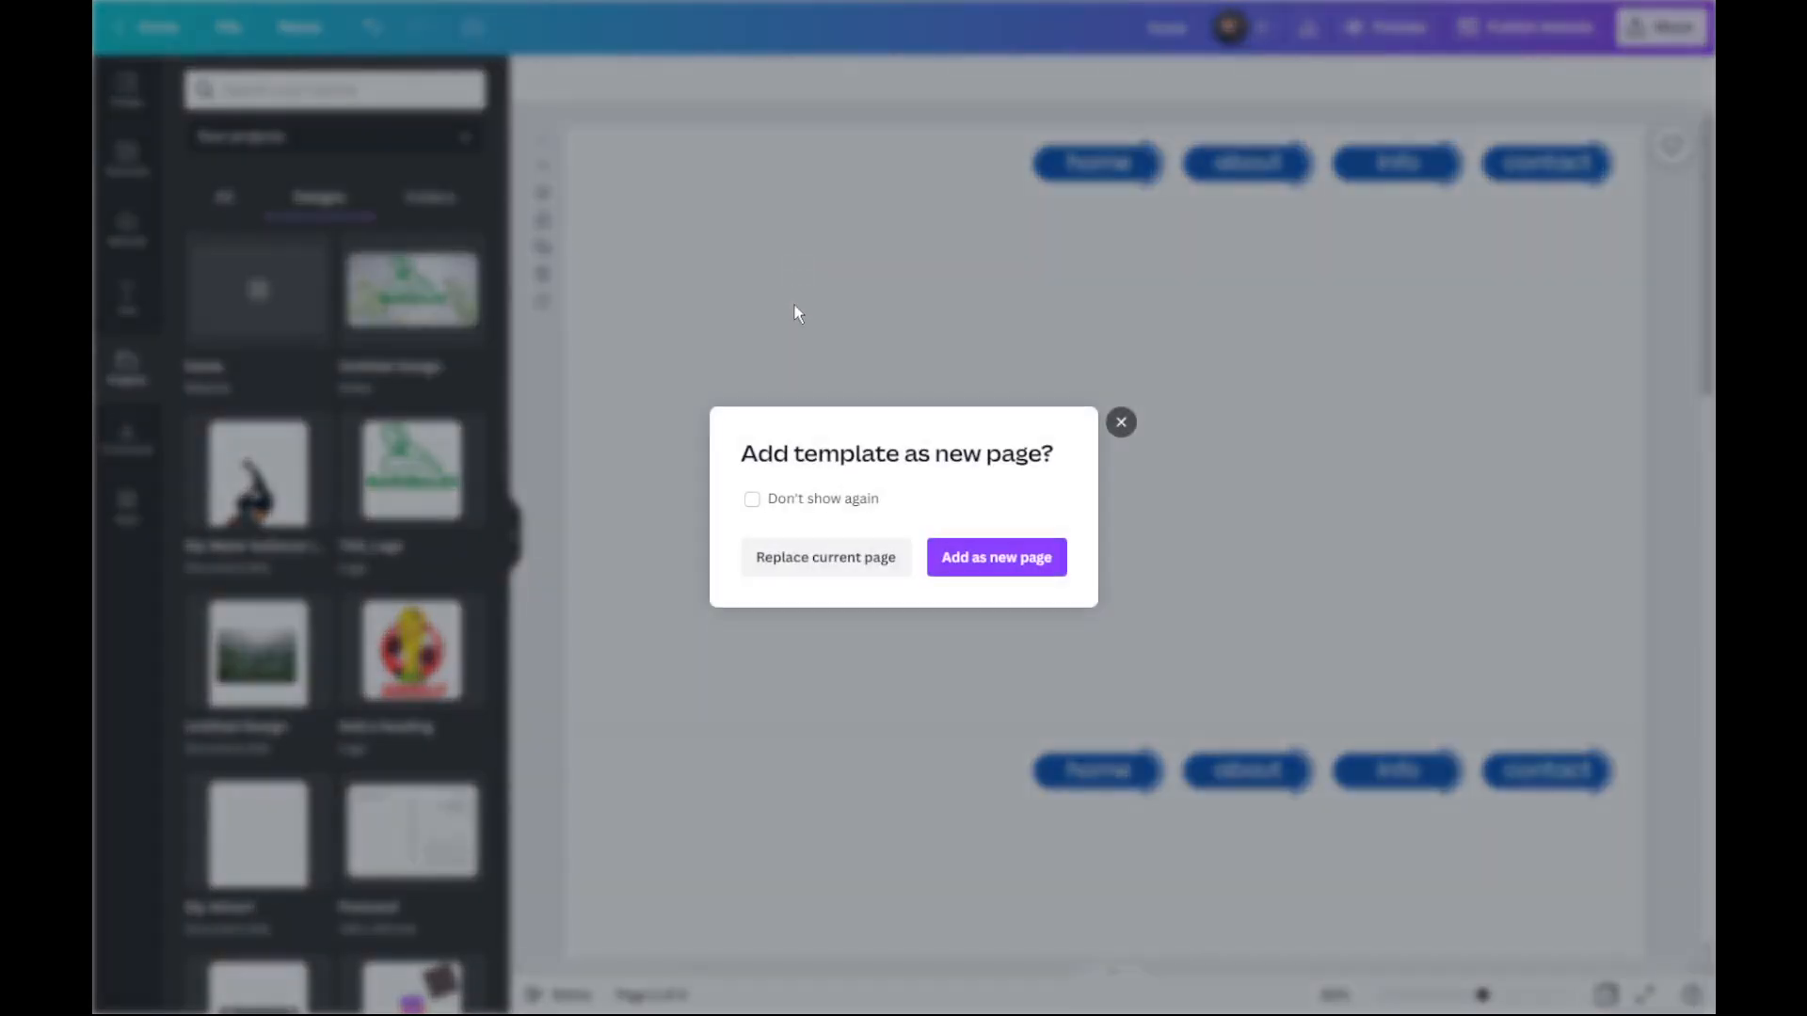
click(1006, 562)
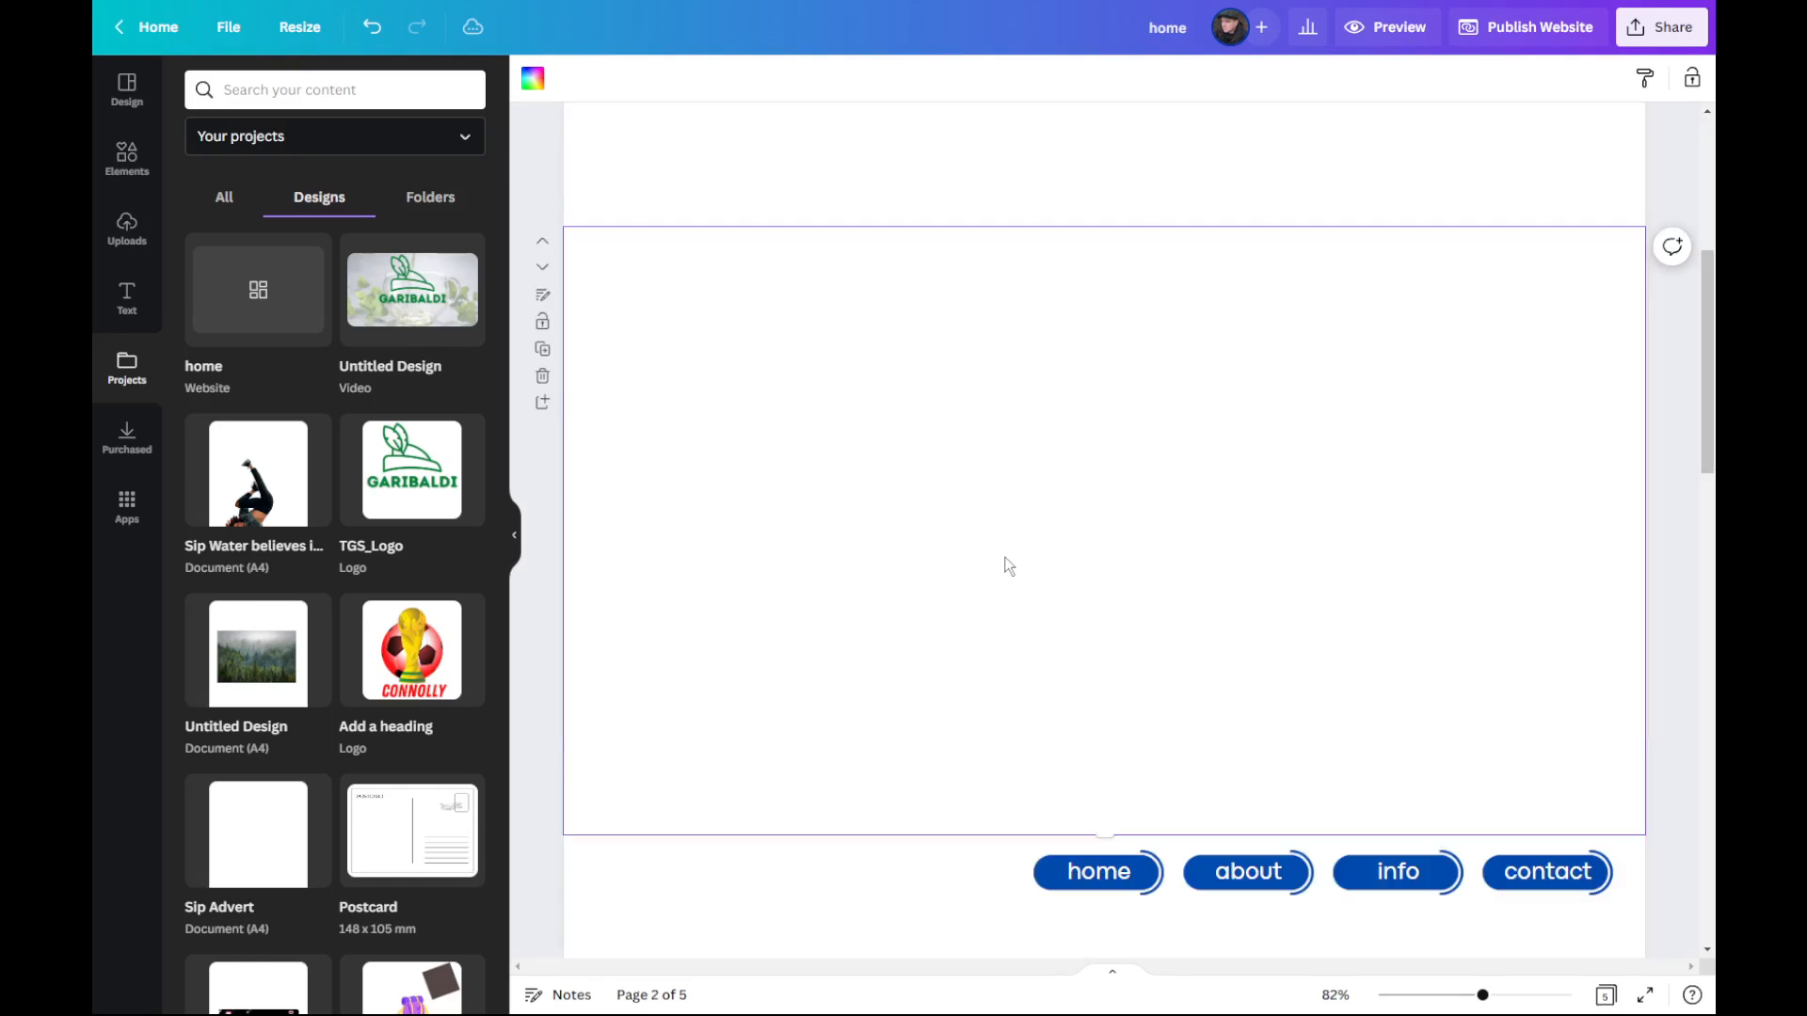
Step: Group the hat graphic with the GARIBALDI text on the added page and copy the grouped logo
drag(1485, 740, 778, 294)
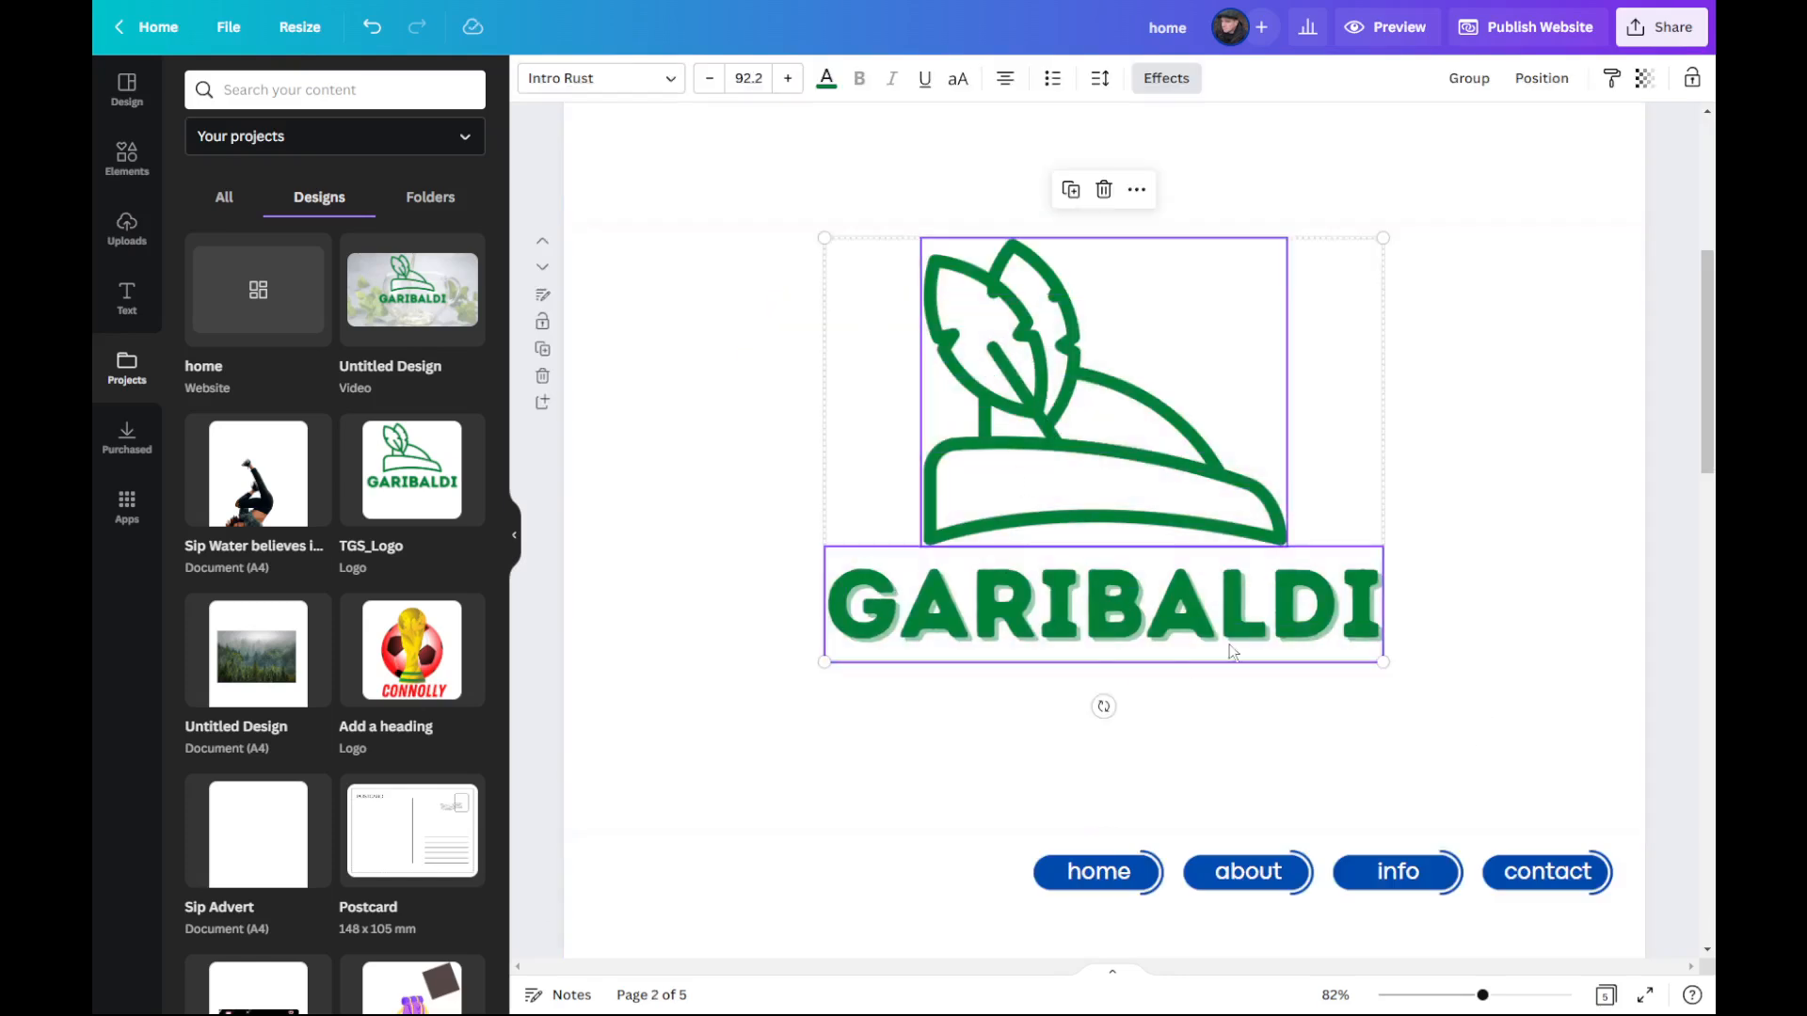
drag(1493, 693, 806, 210)
right_click(985, 444)
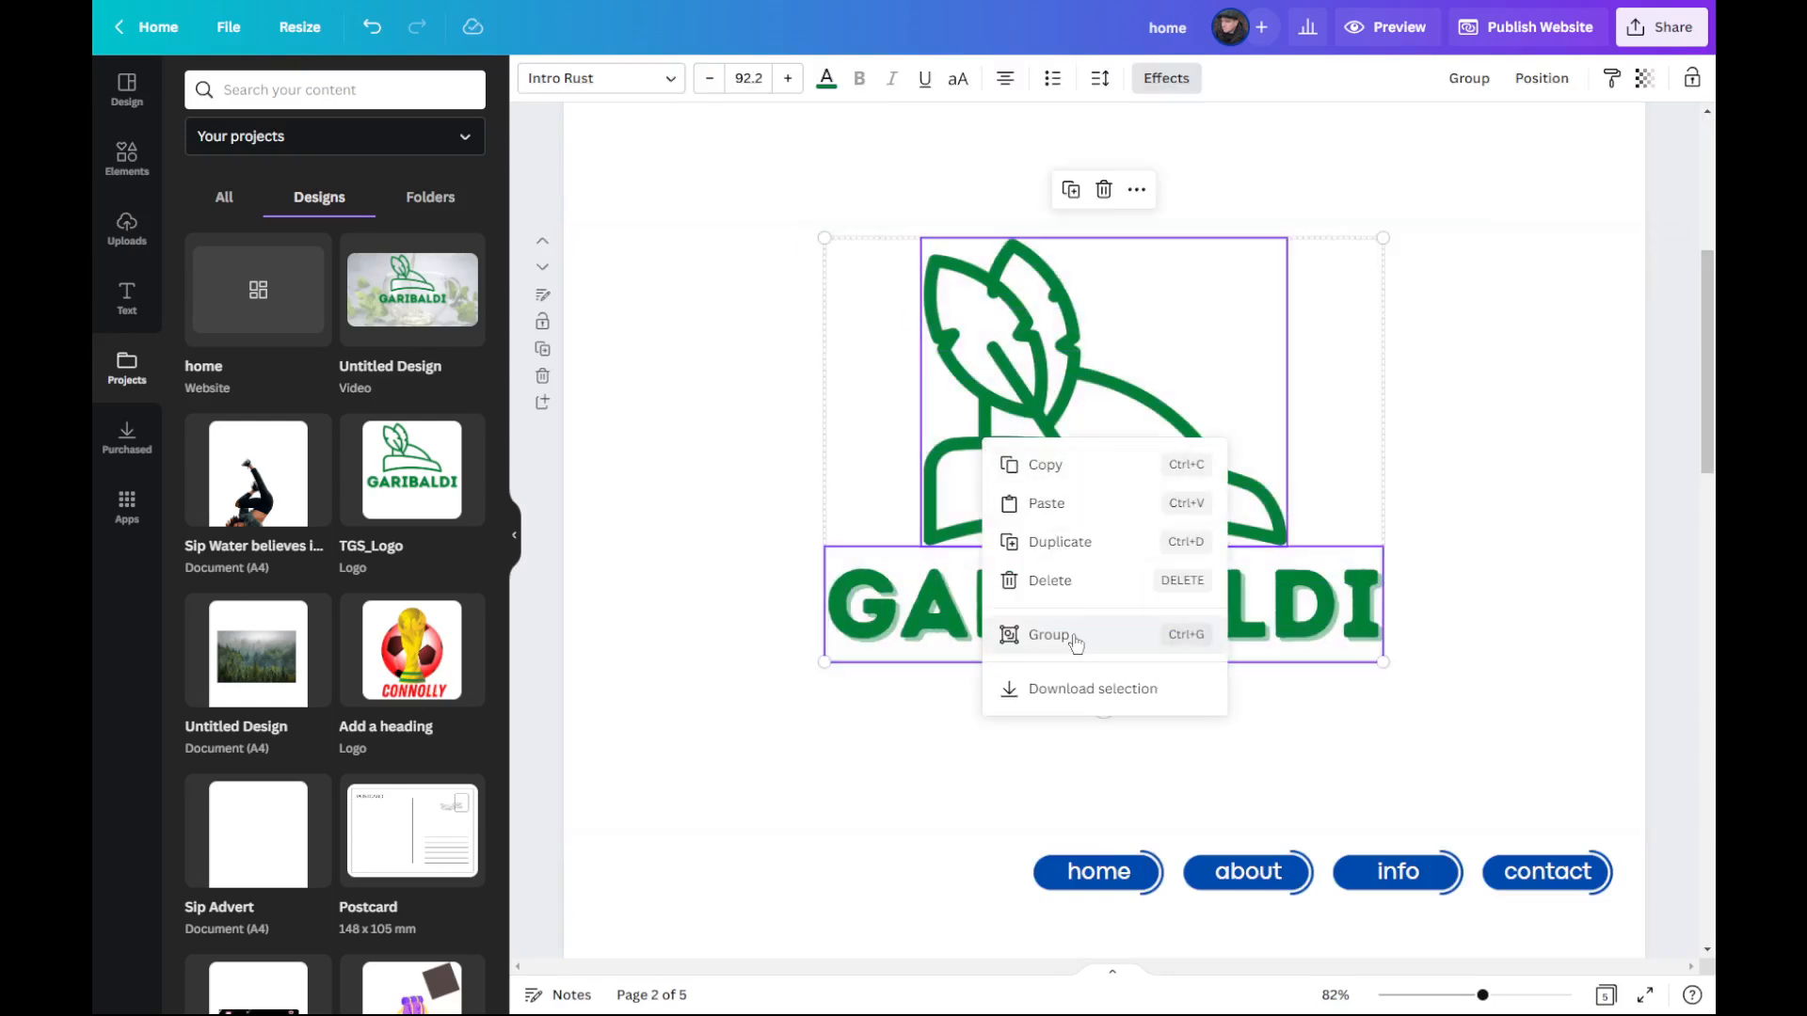
click(1076, 636)
right_click(1062, 516)
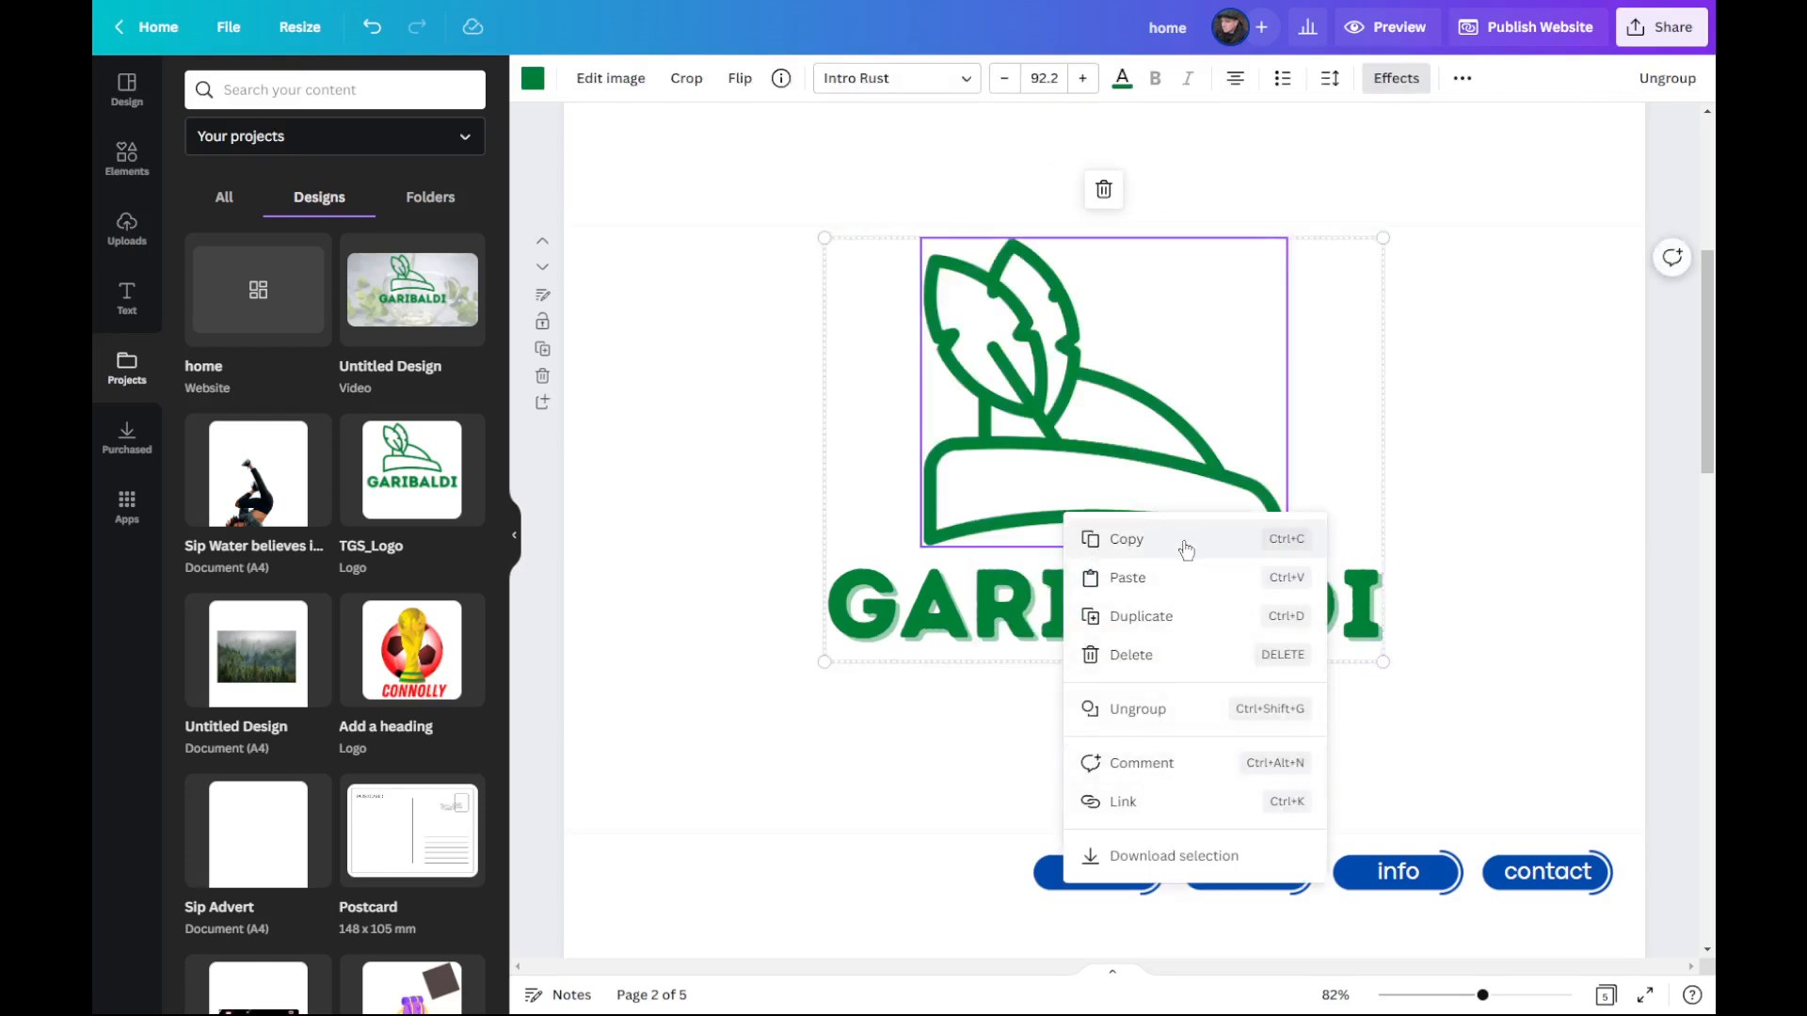
click(1186, 549)
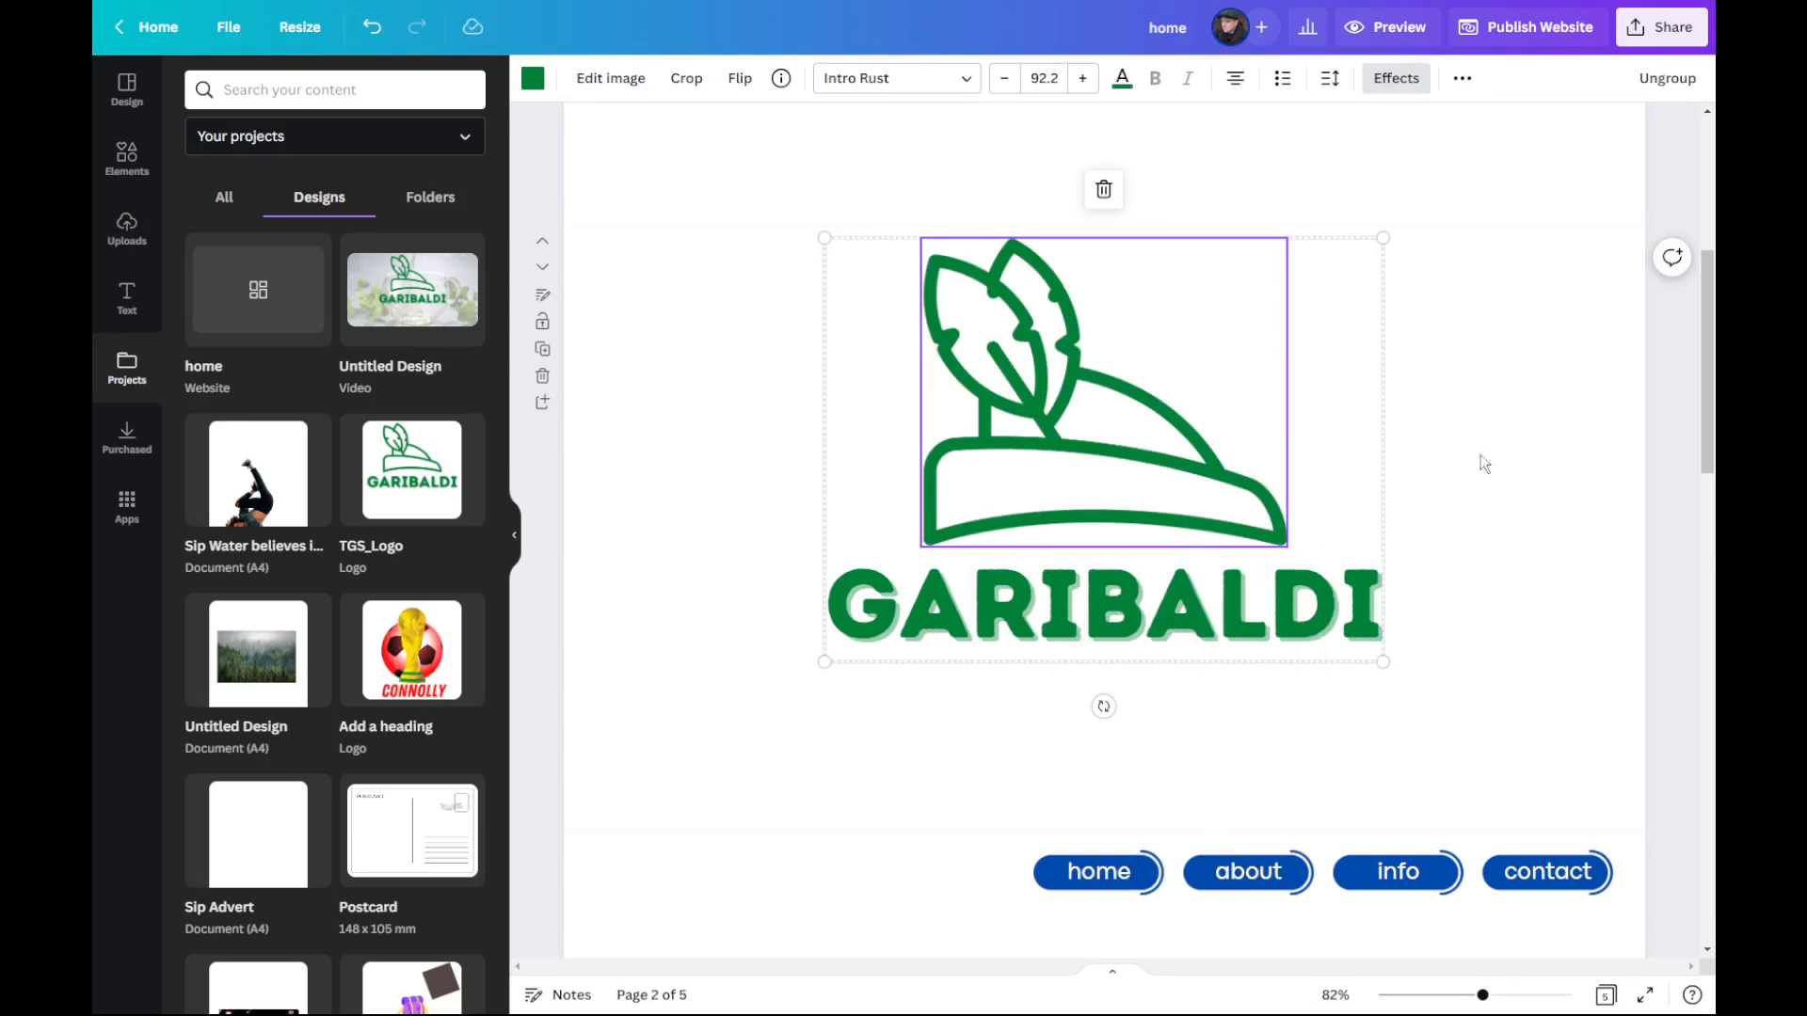
Step: Delete page 2, which holds the imported logo design, and return to the Home Page
click(1522, 445)
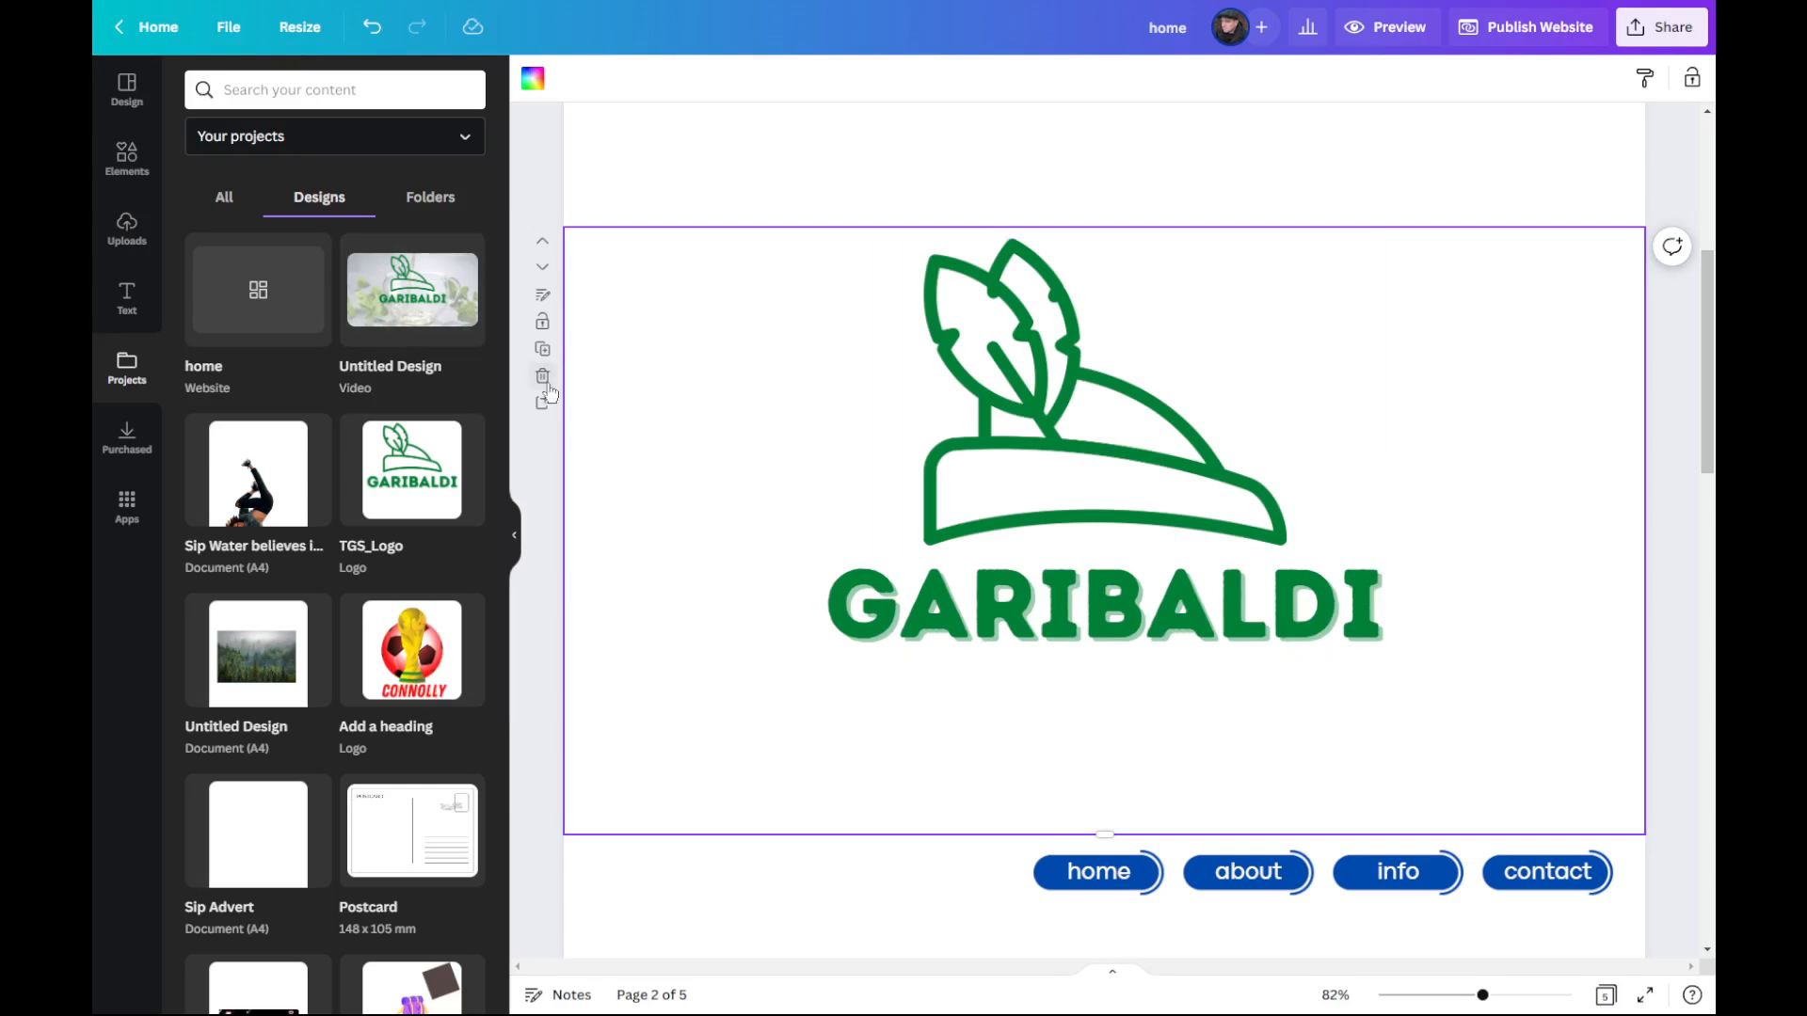
click(543, 376)
scroll(877, 419, up, 3)
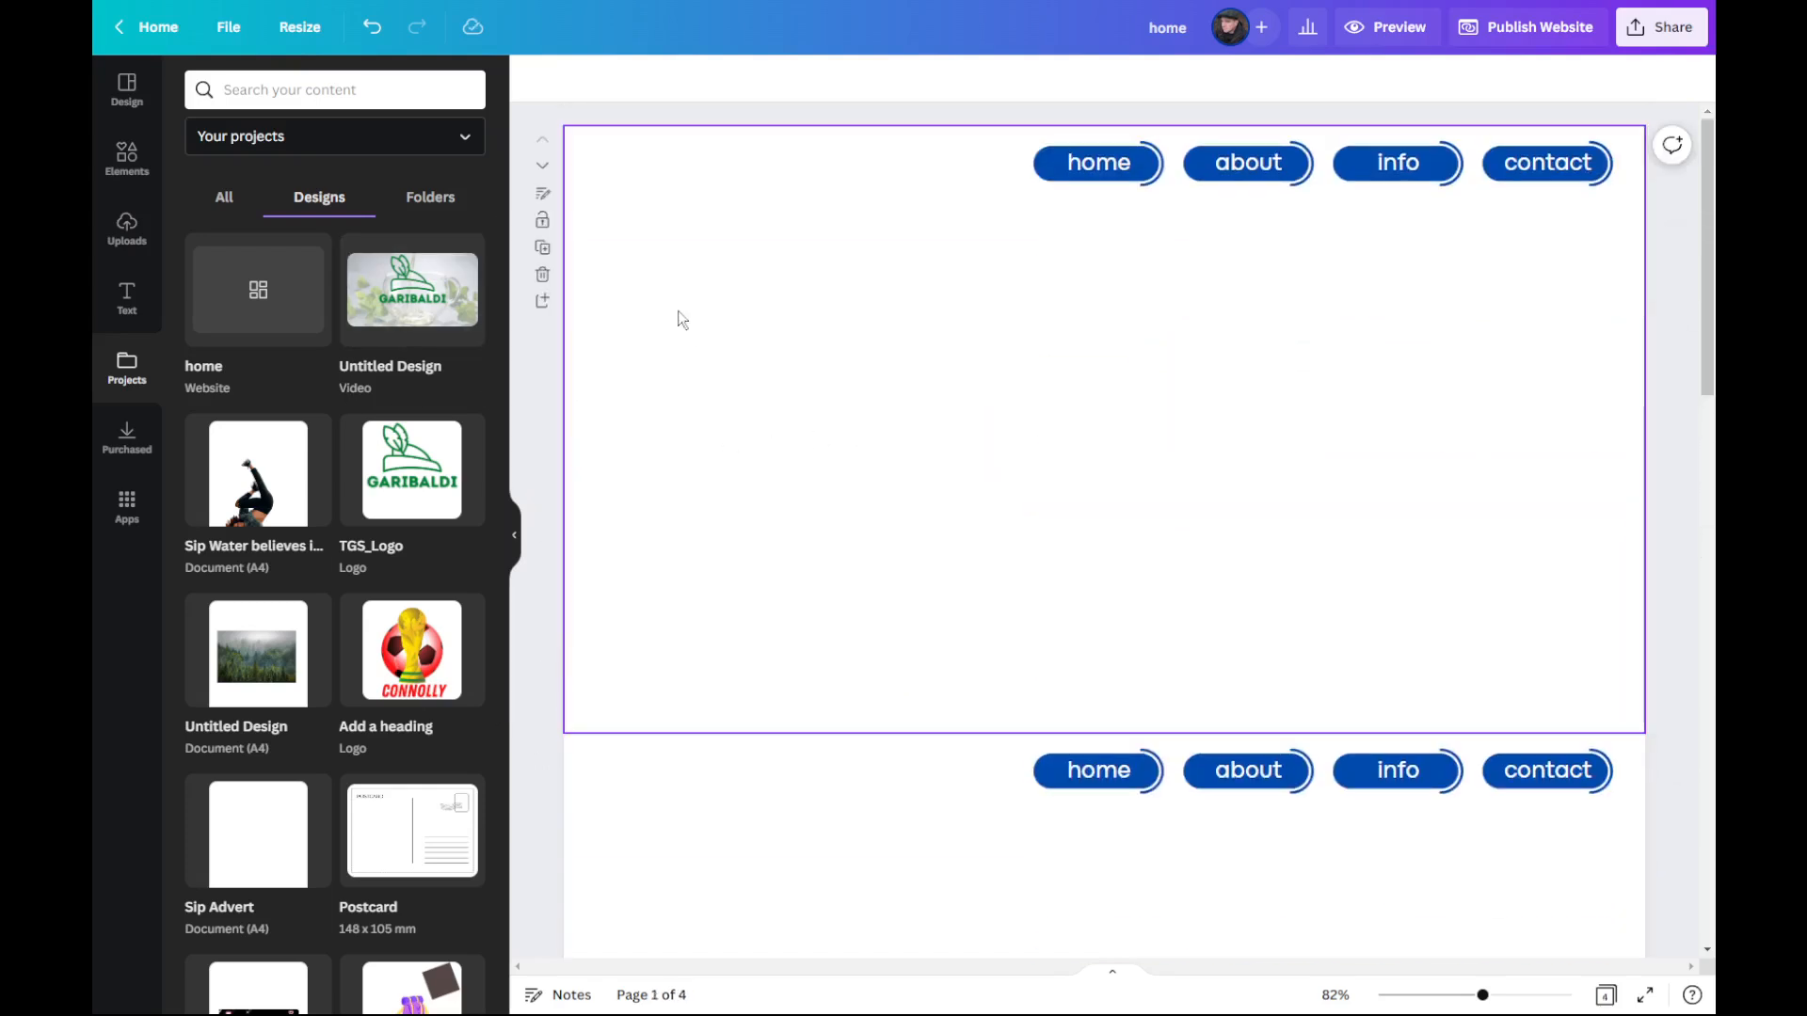
Step: Paste the copied logo onto the Home Page, shrink it to a text size of about 19.5, and place it in the page's upper-left corner
right_click(742, 254)
click(663, 203)
right_click(663, 203)
click(736, 275)
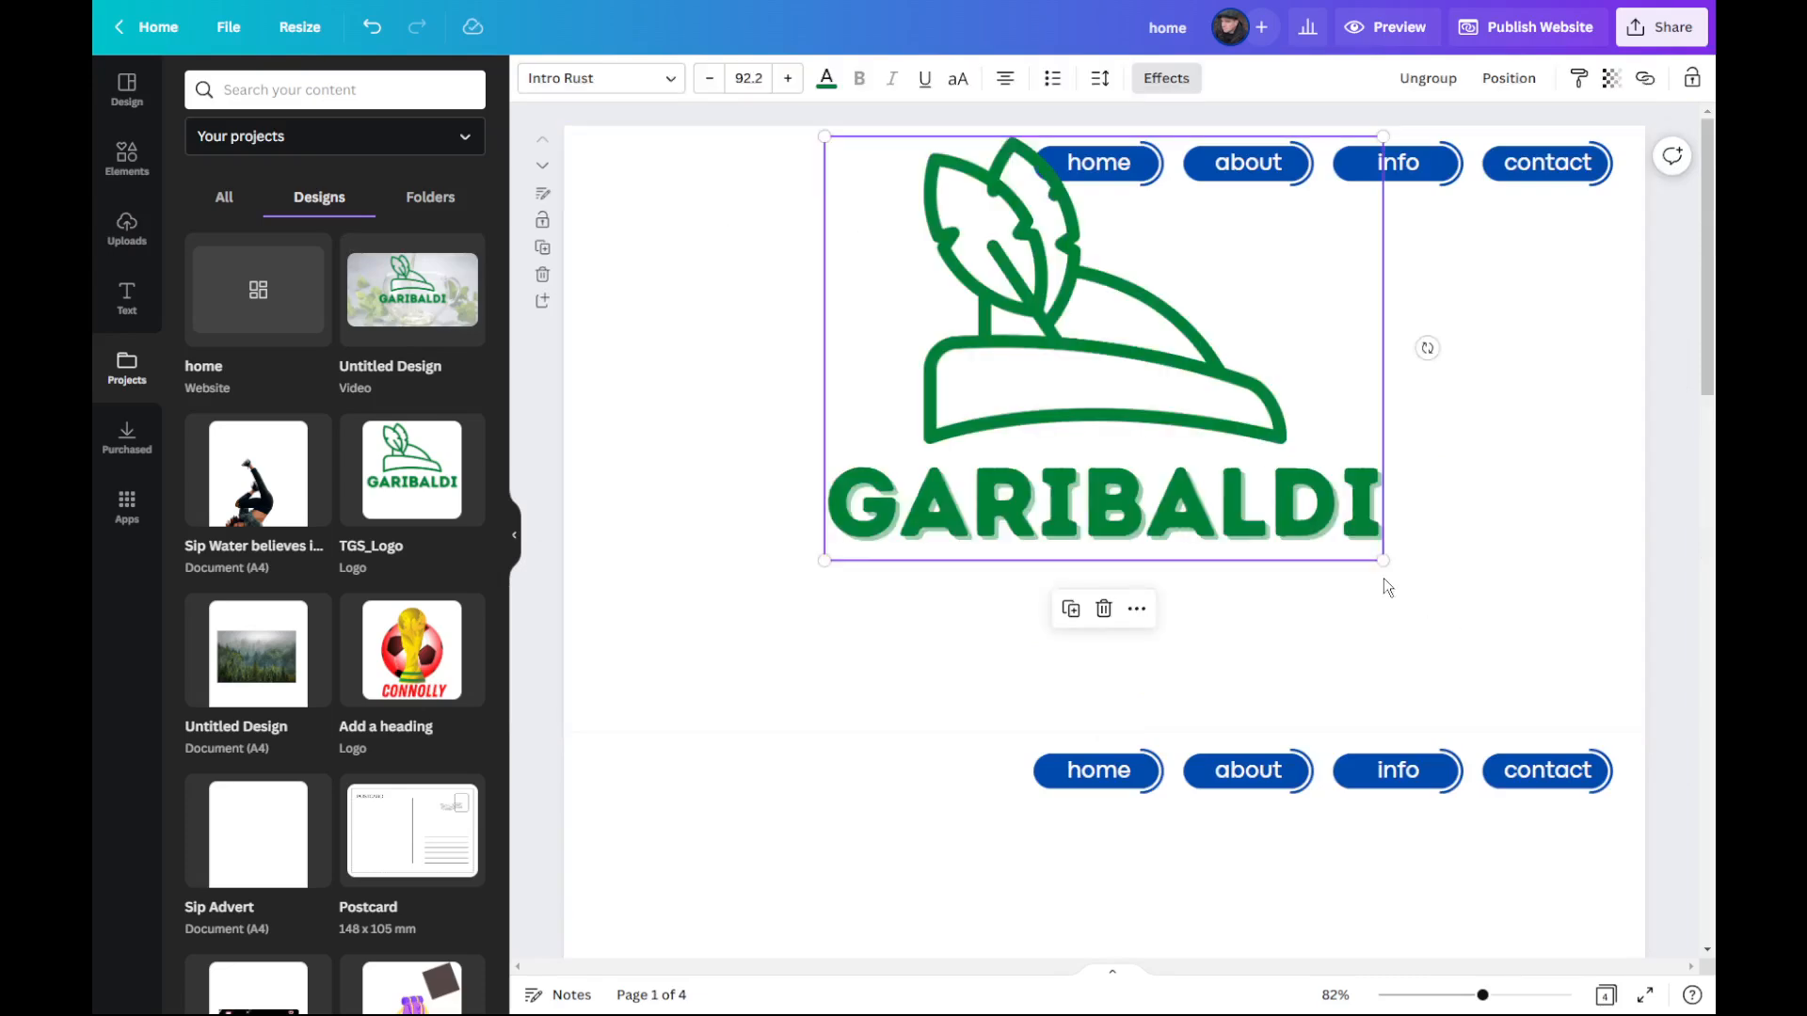
drag(1384, 560, 683, 218)
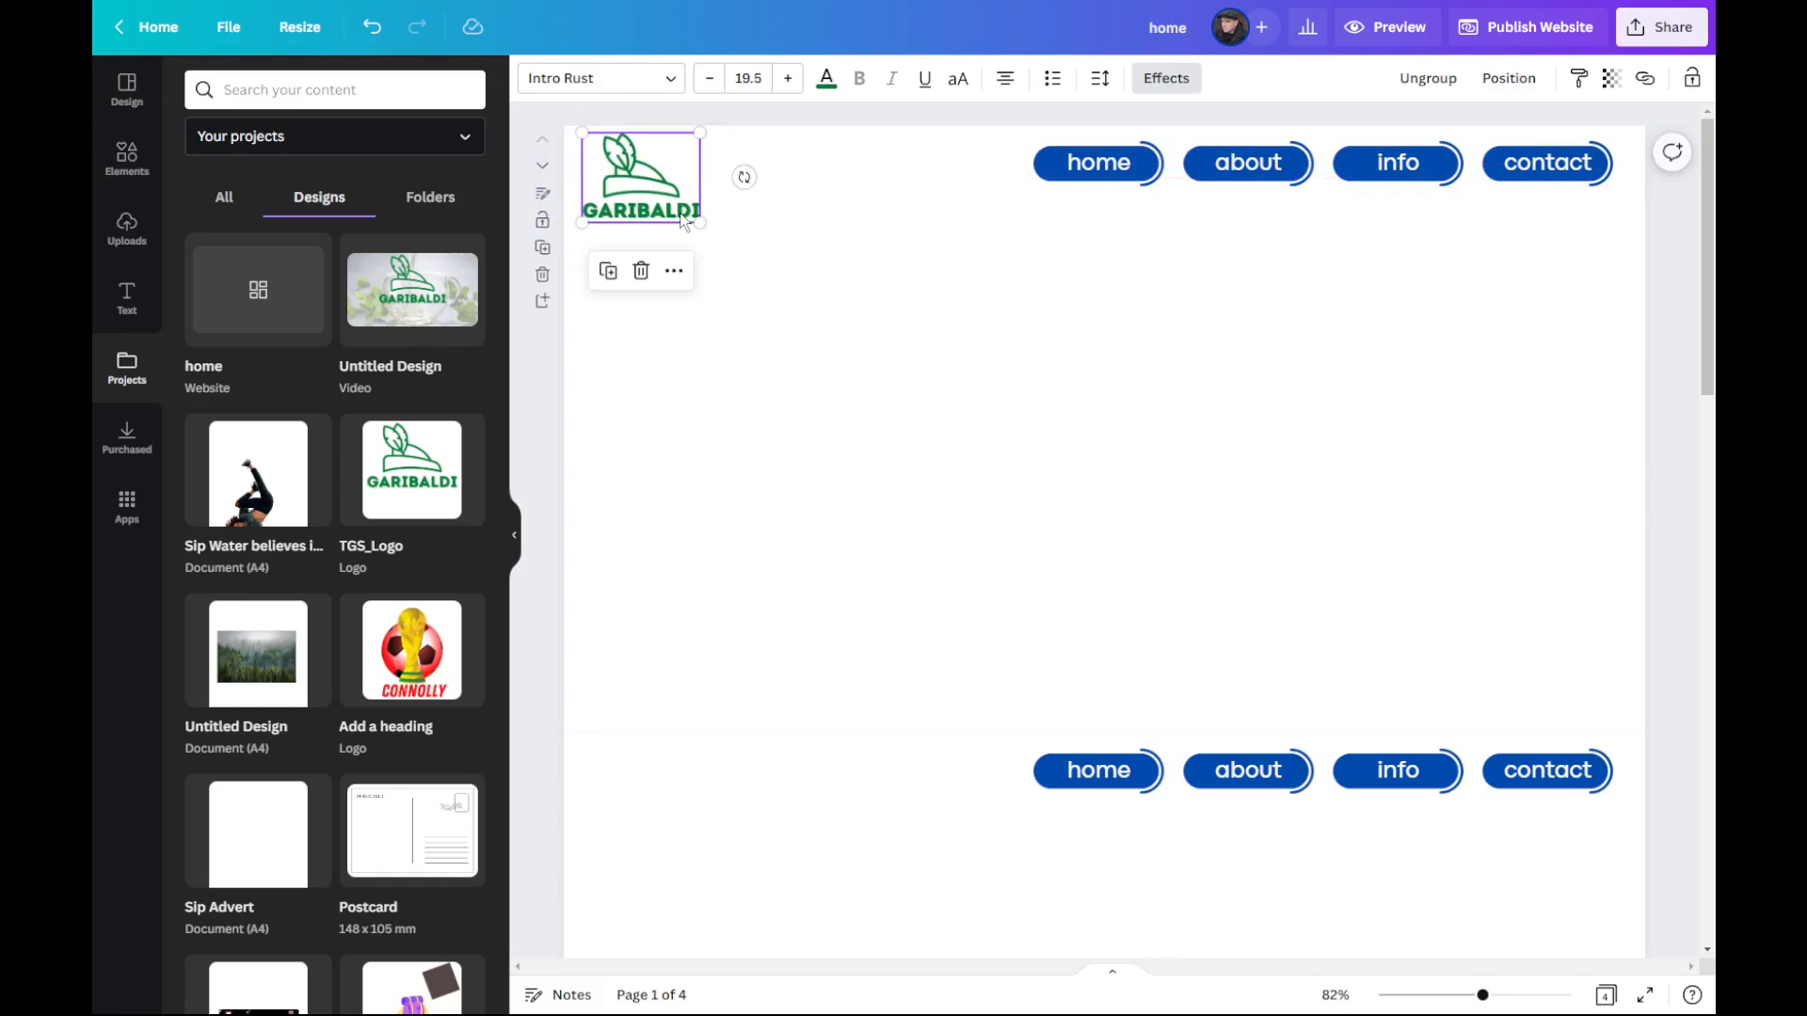
click(777, 373)
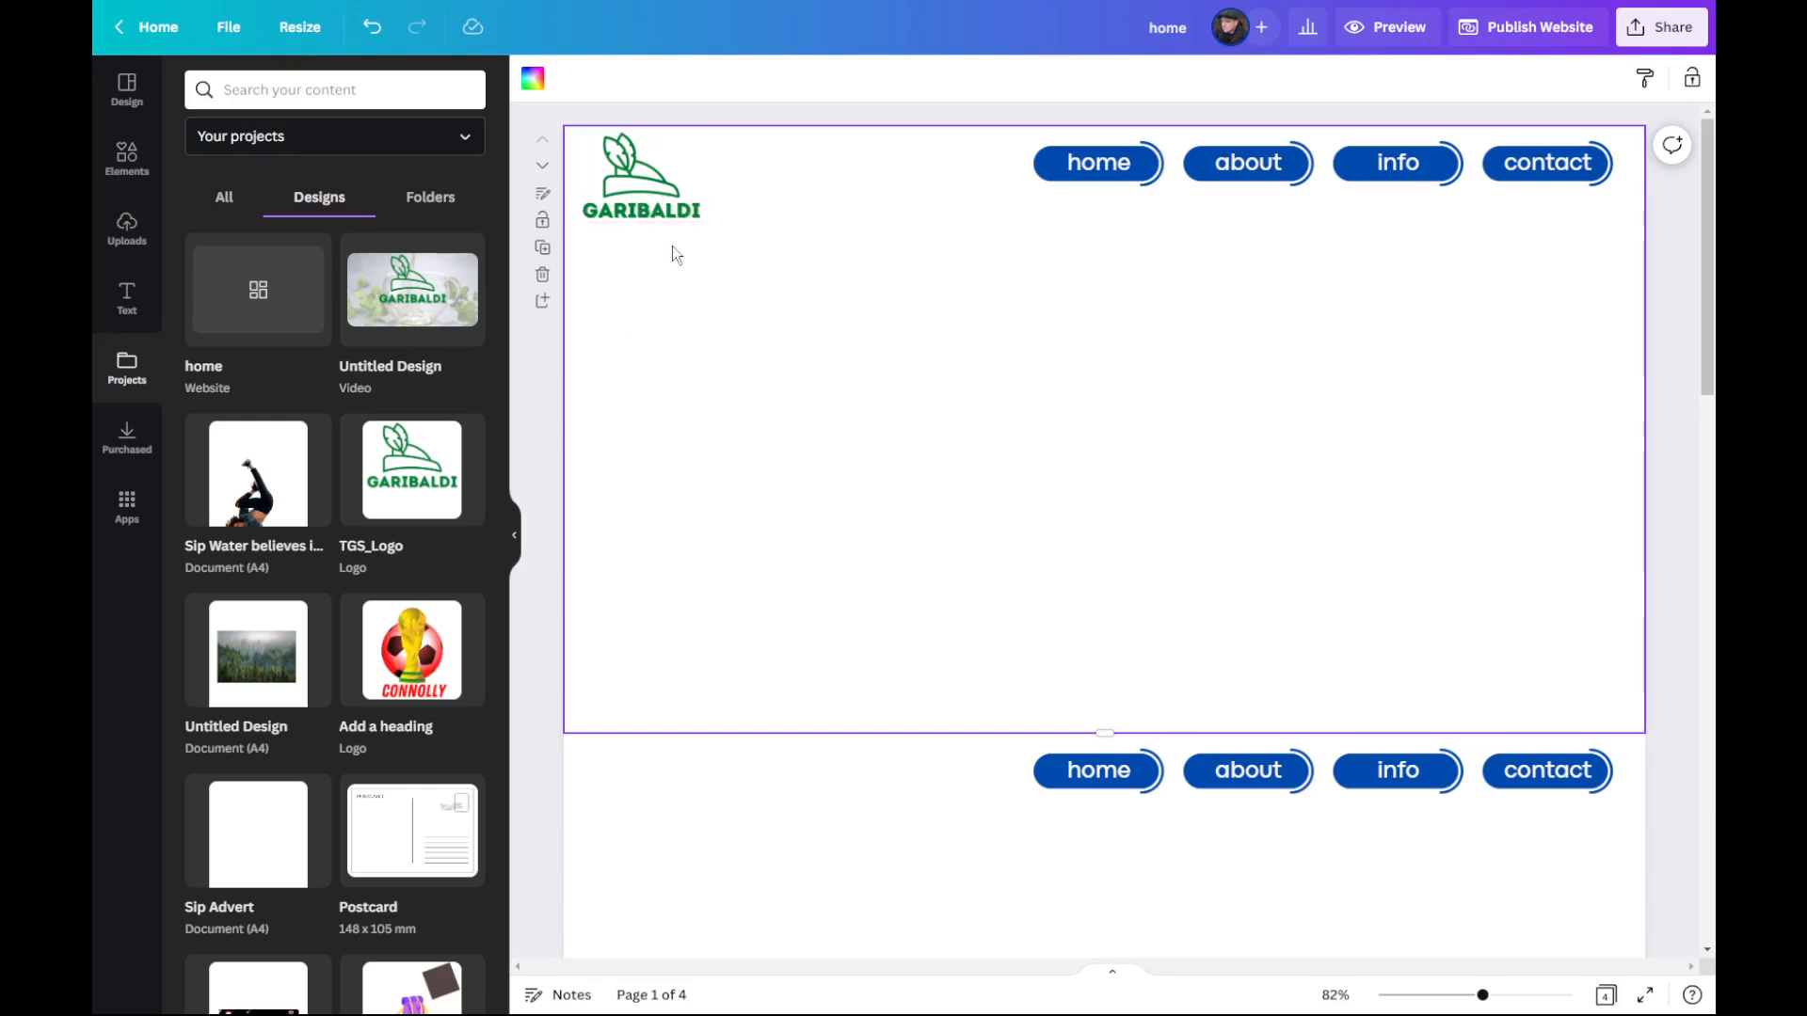
Step: Link the GARIBALDI logo graphic on the Home Page to the document page "1 - Home Page"
click(656, 216)
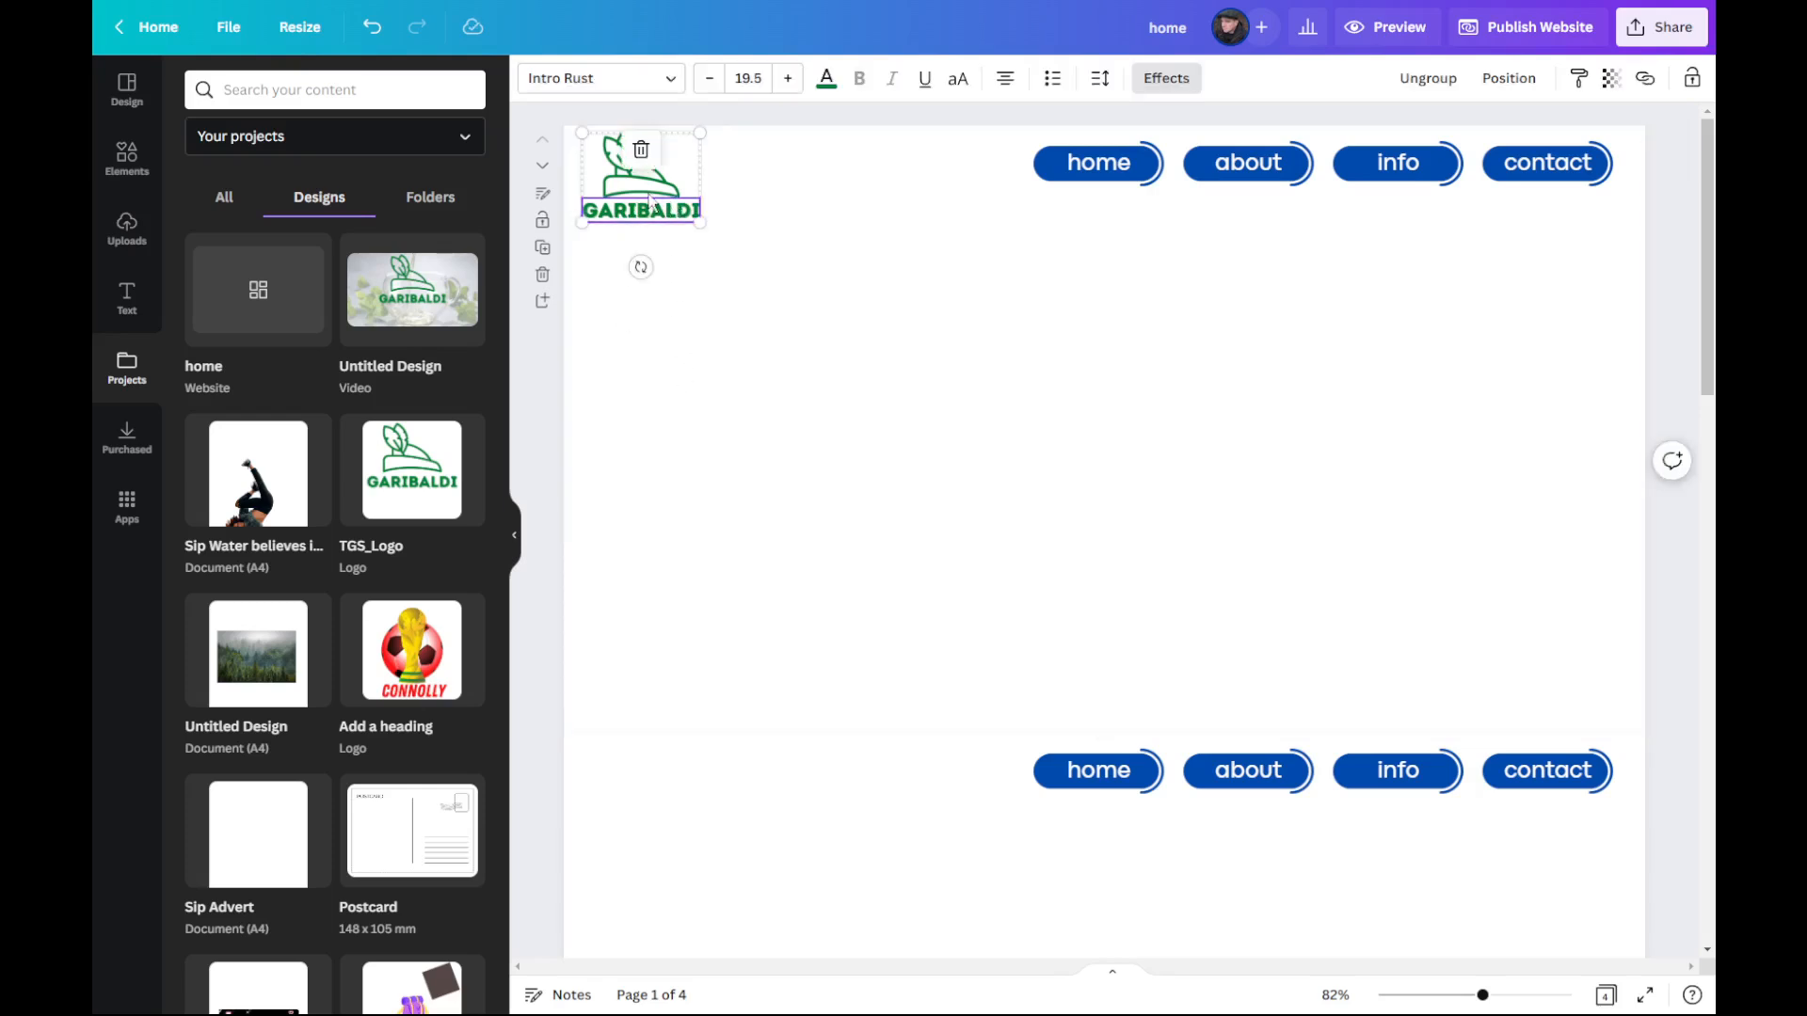
click(613, 171)
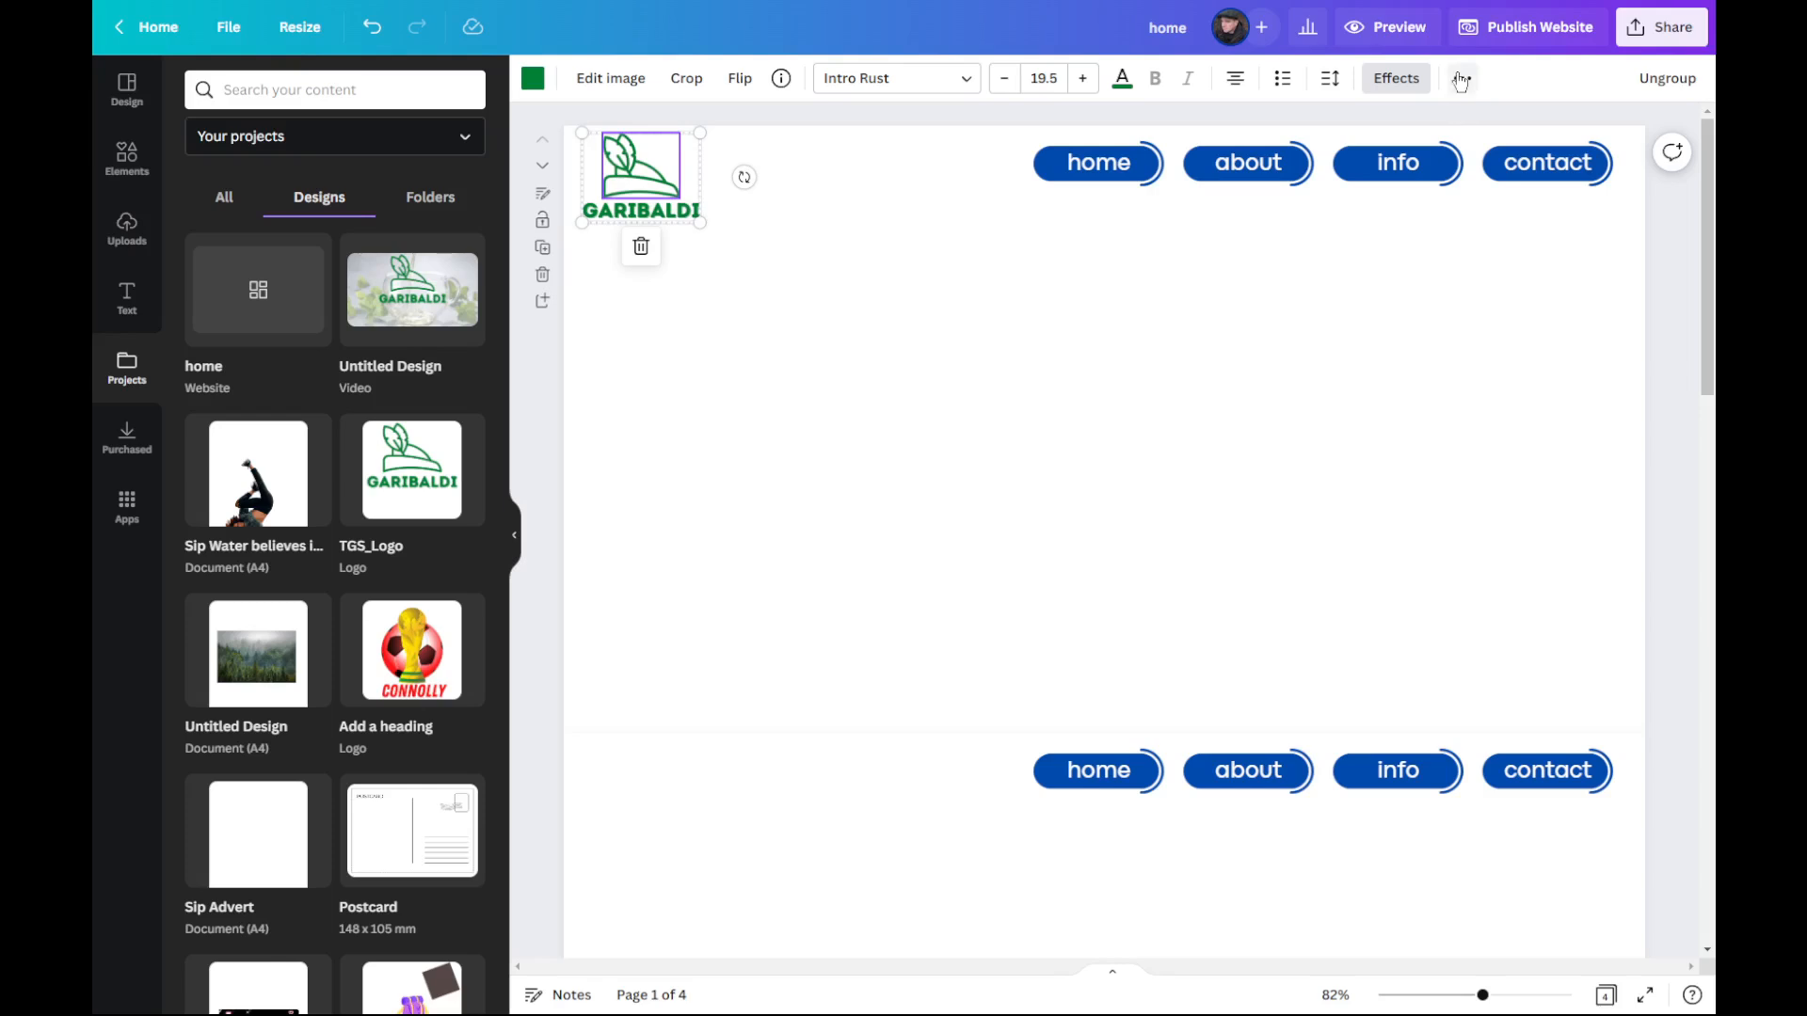
click(1462, 79)
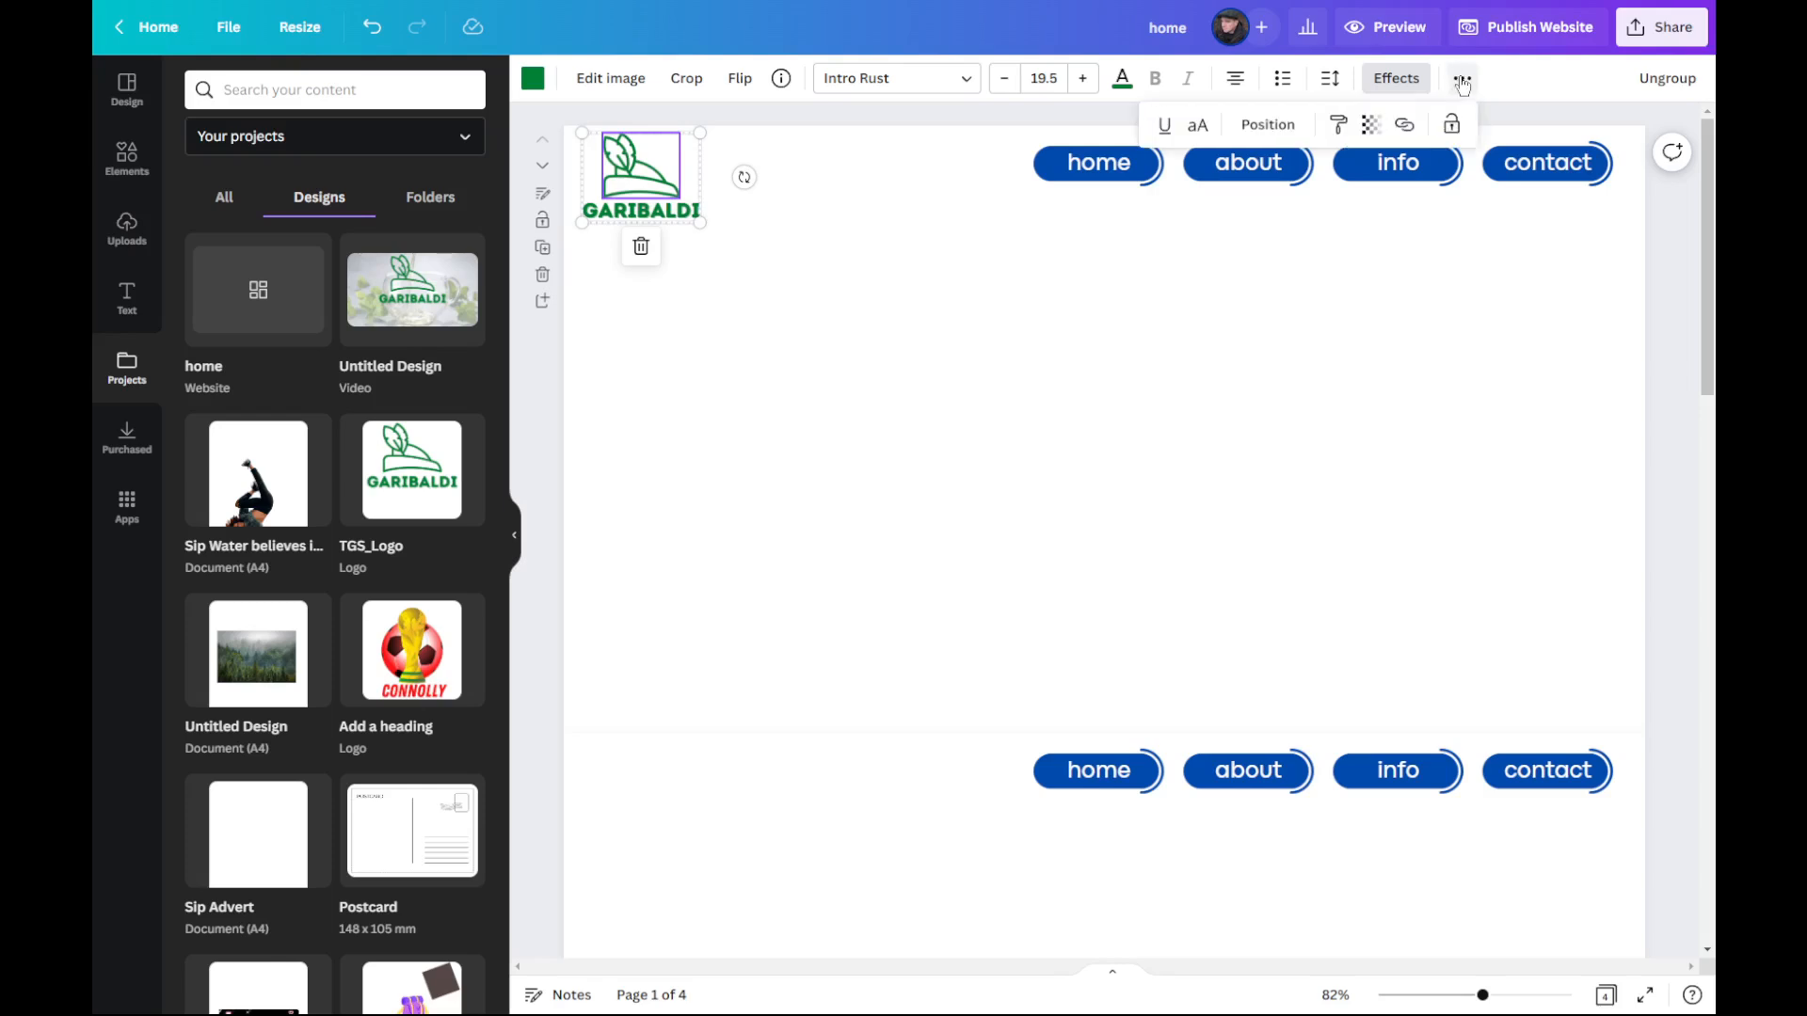
click(762, 339)
click(626, 169)
click(624, 168)
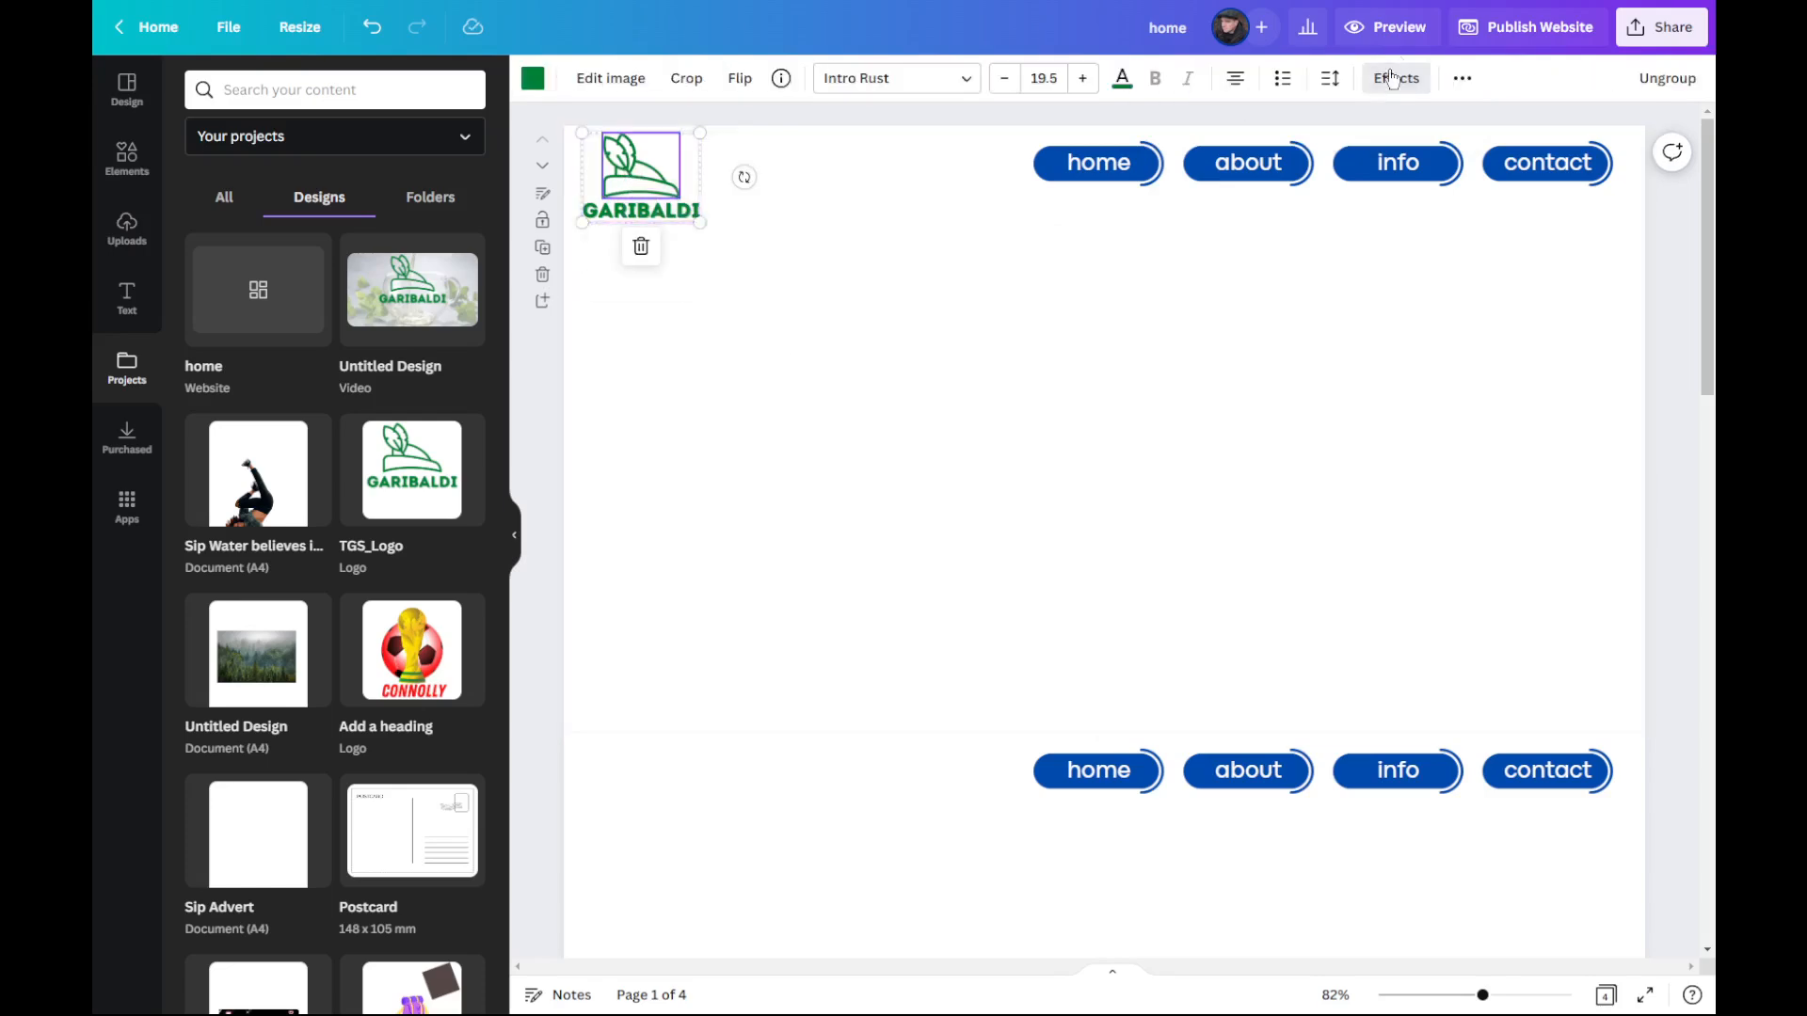
click(1462, 79)
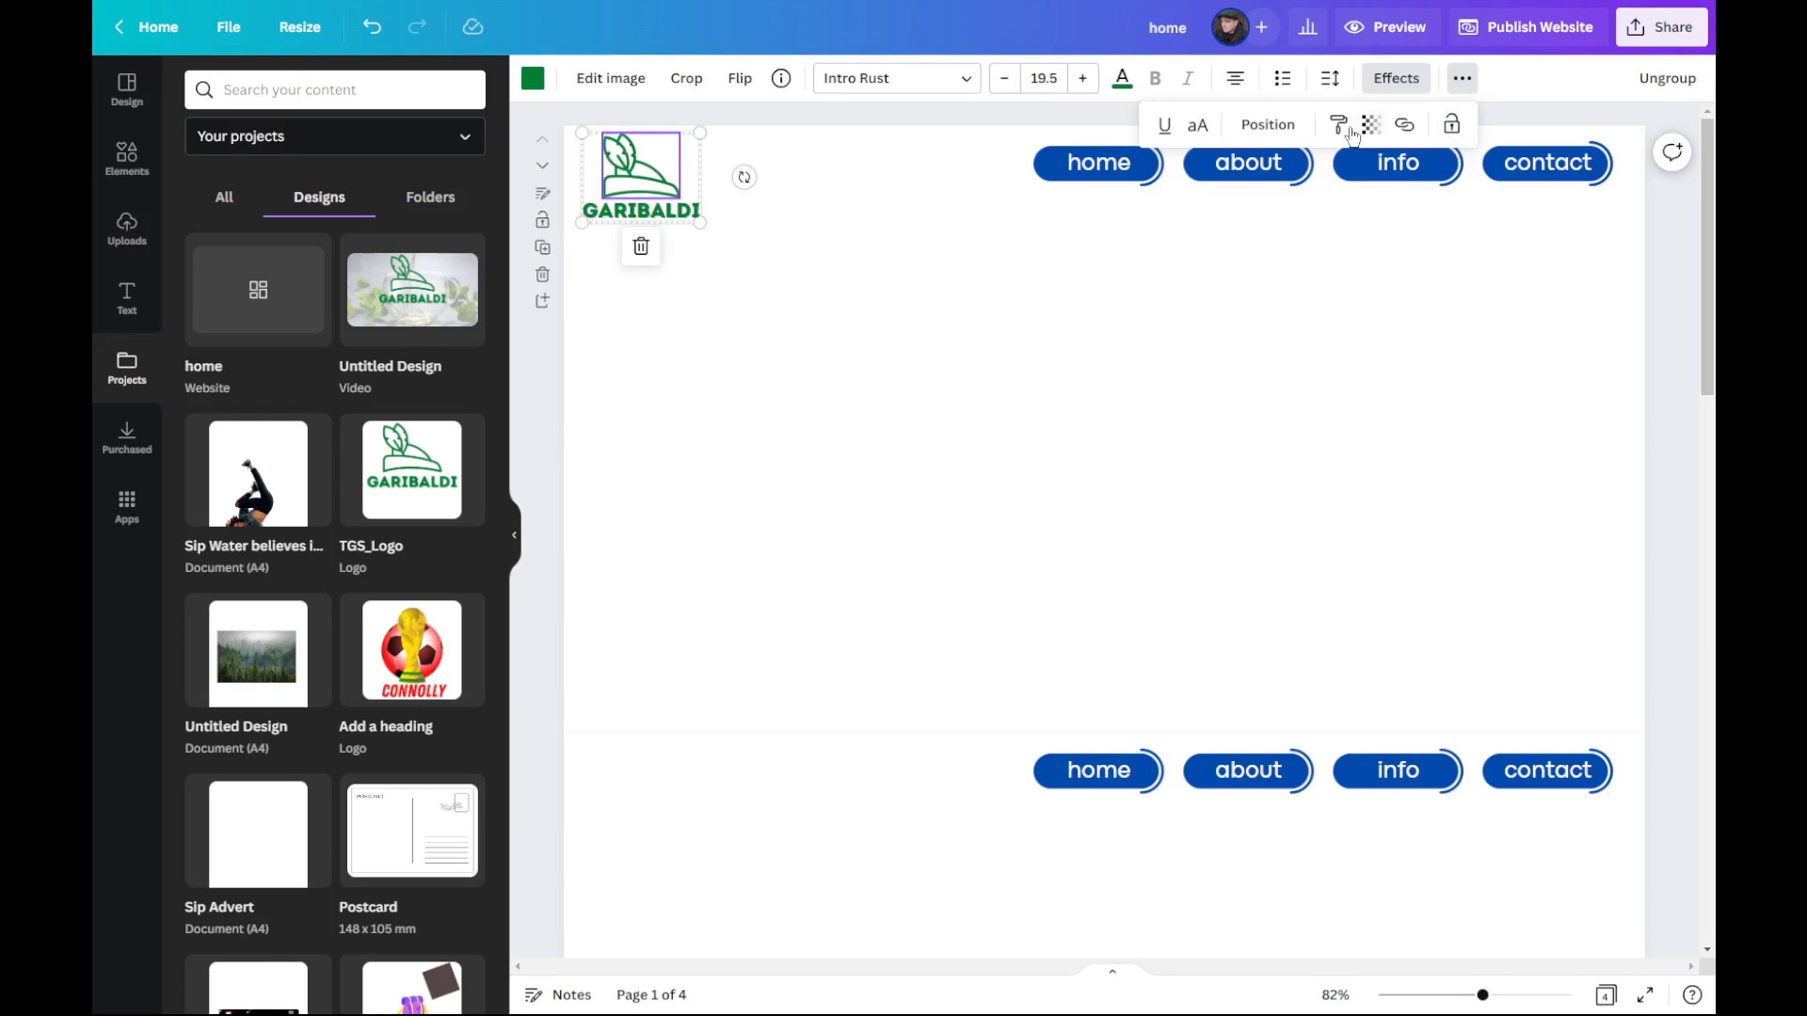
click(1405, 126)
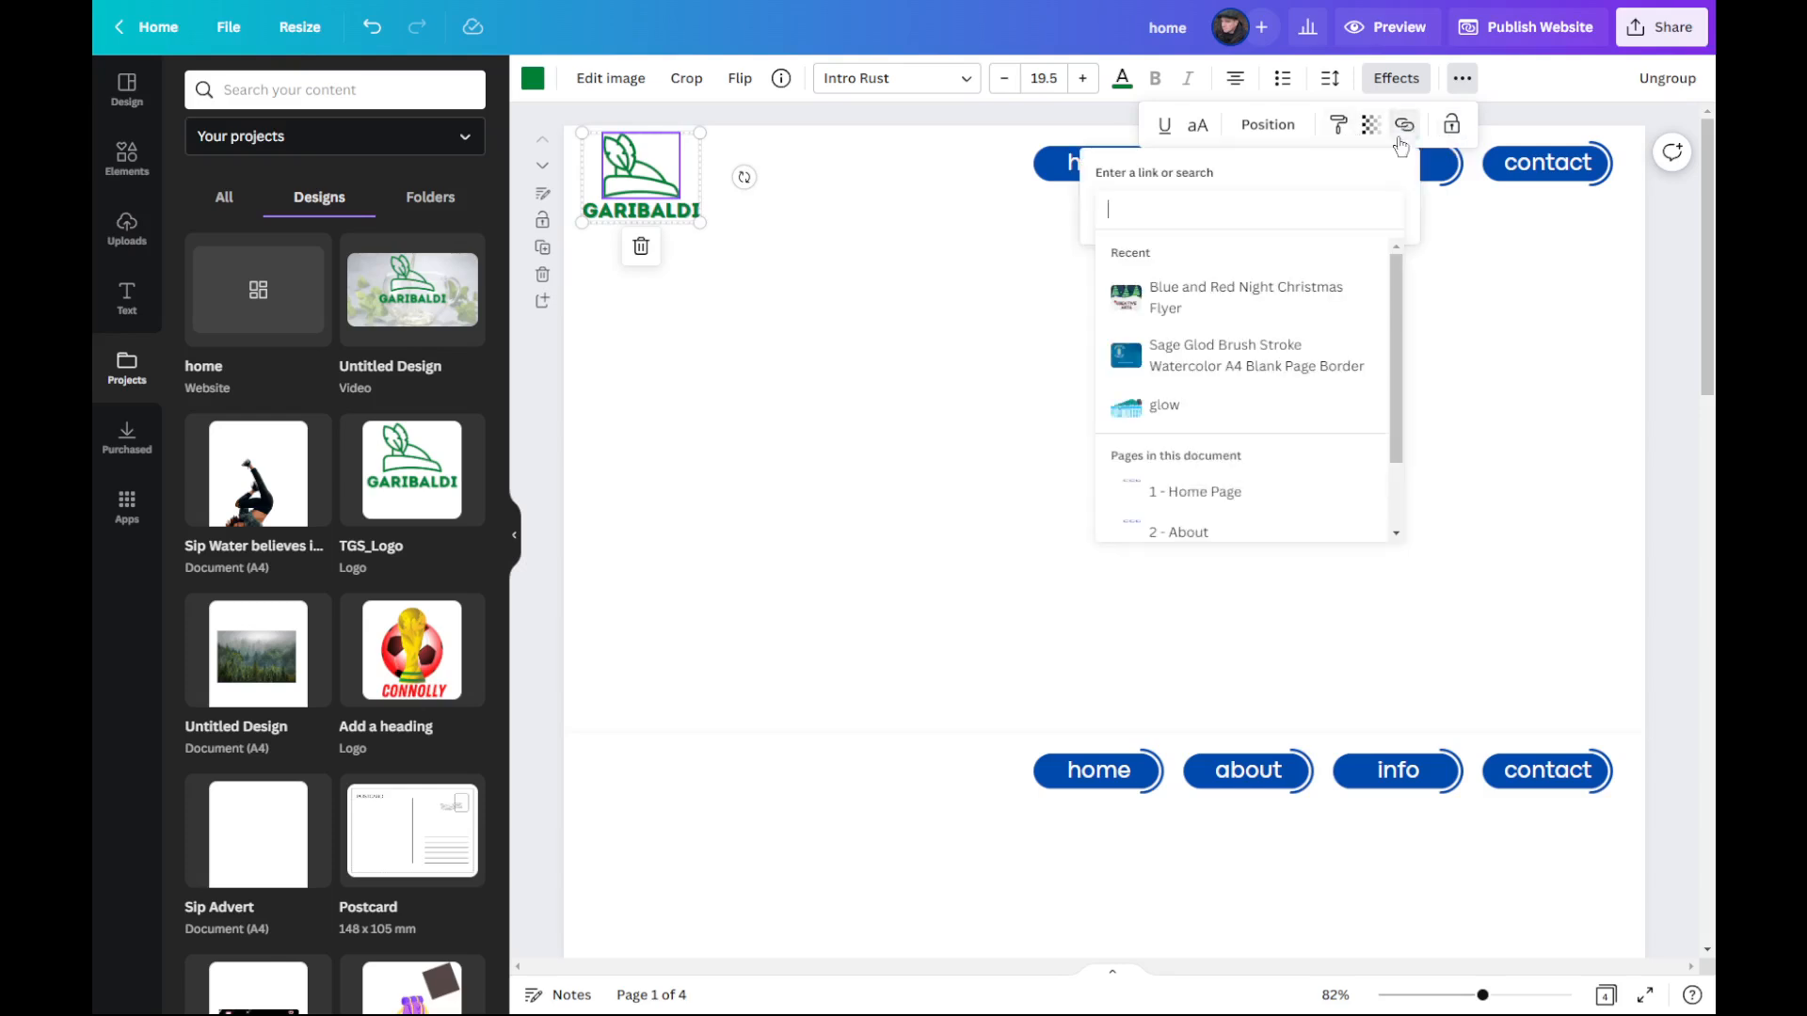
click(1208, 494)
click(1364, 258)
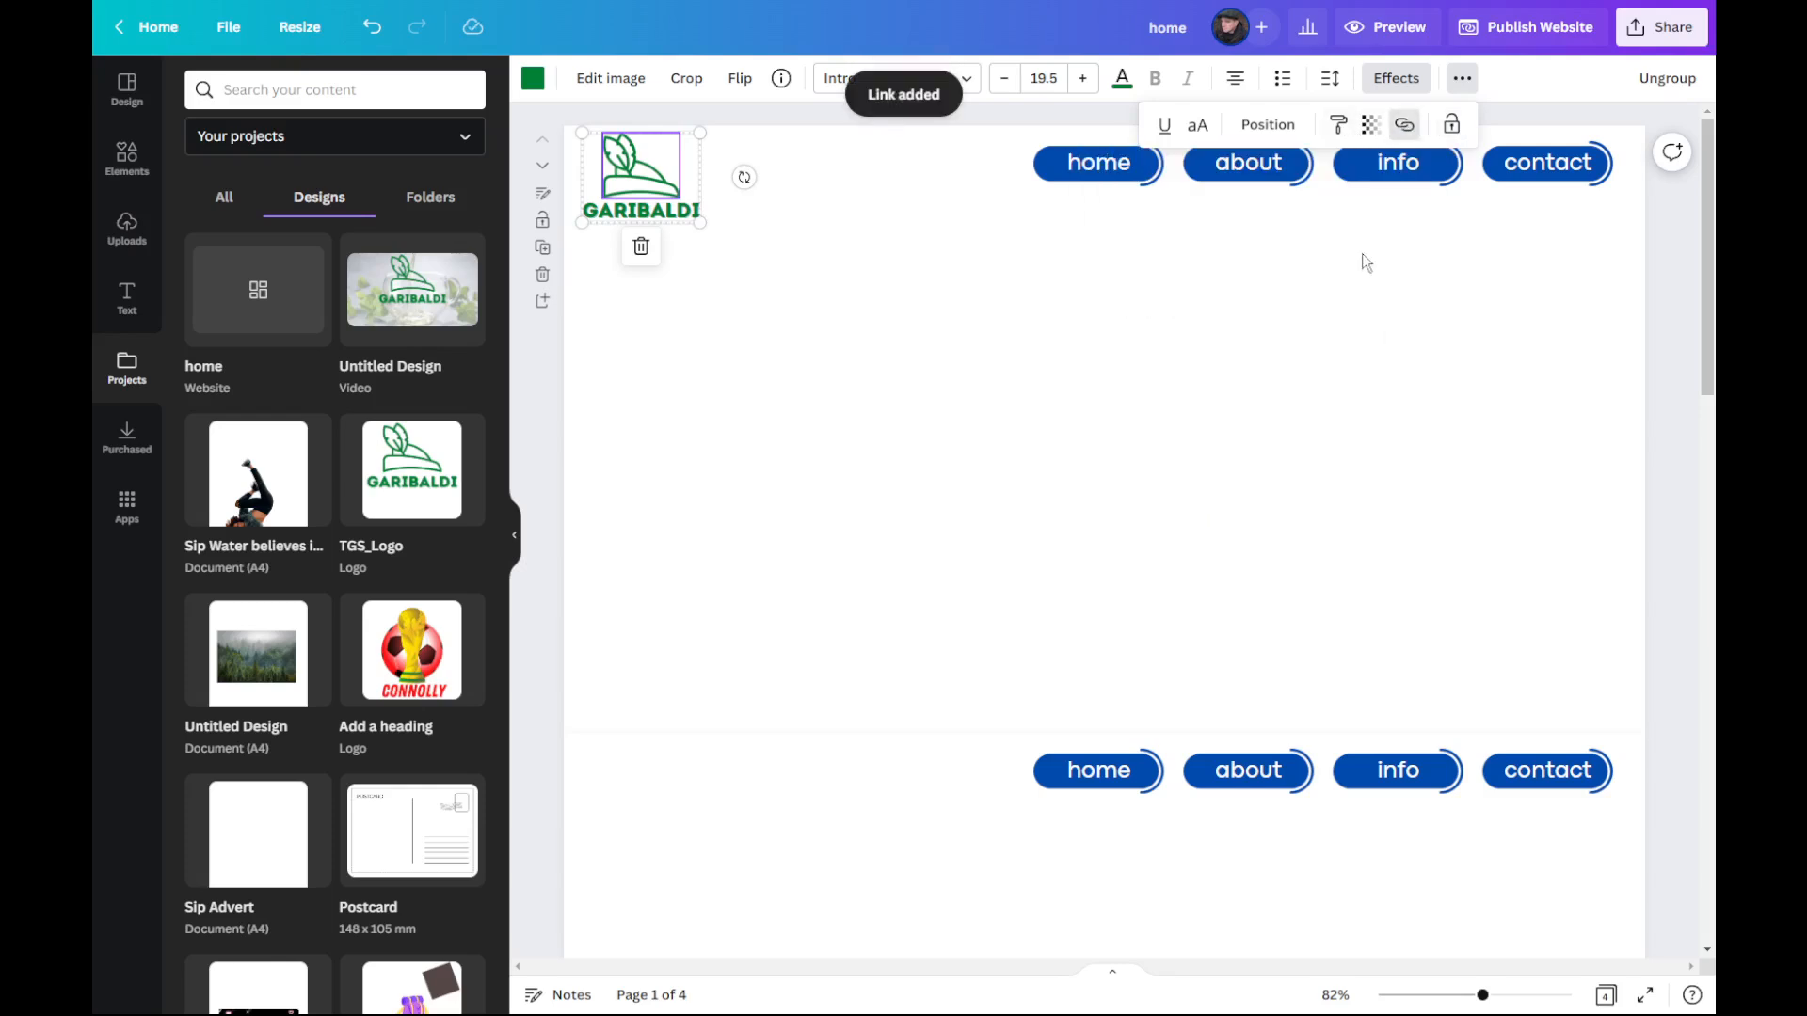
click(1112, 469)
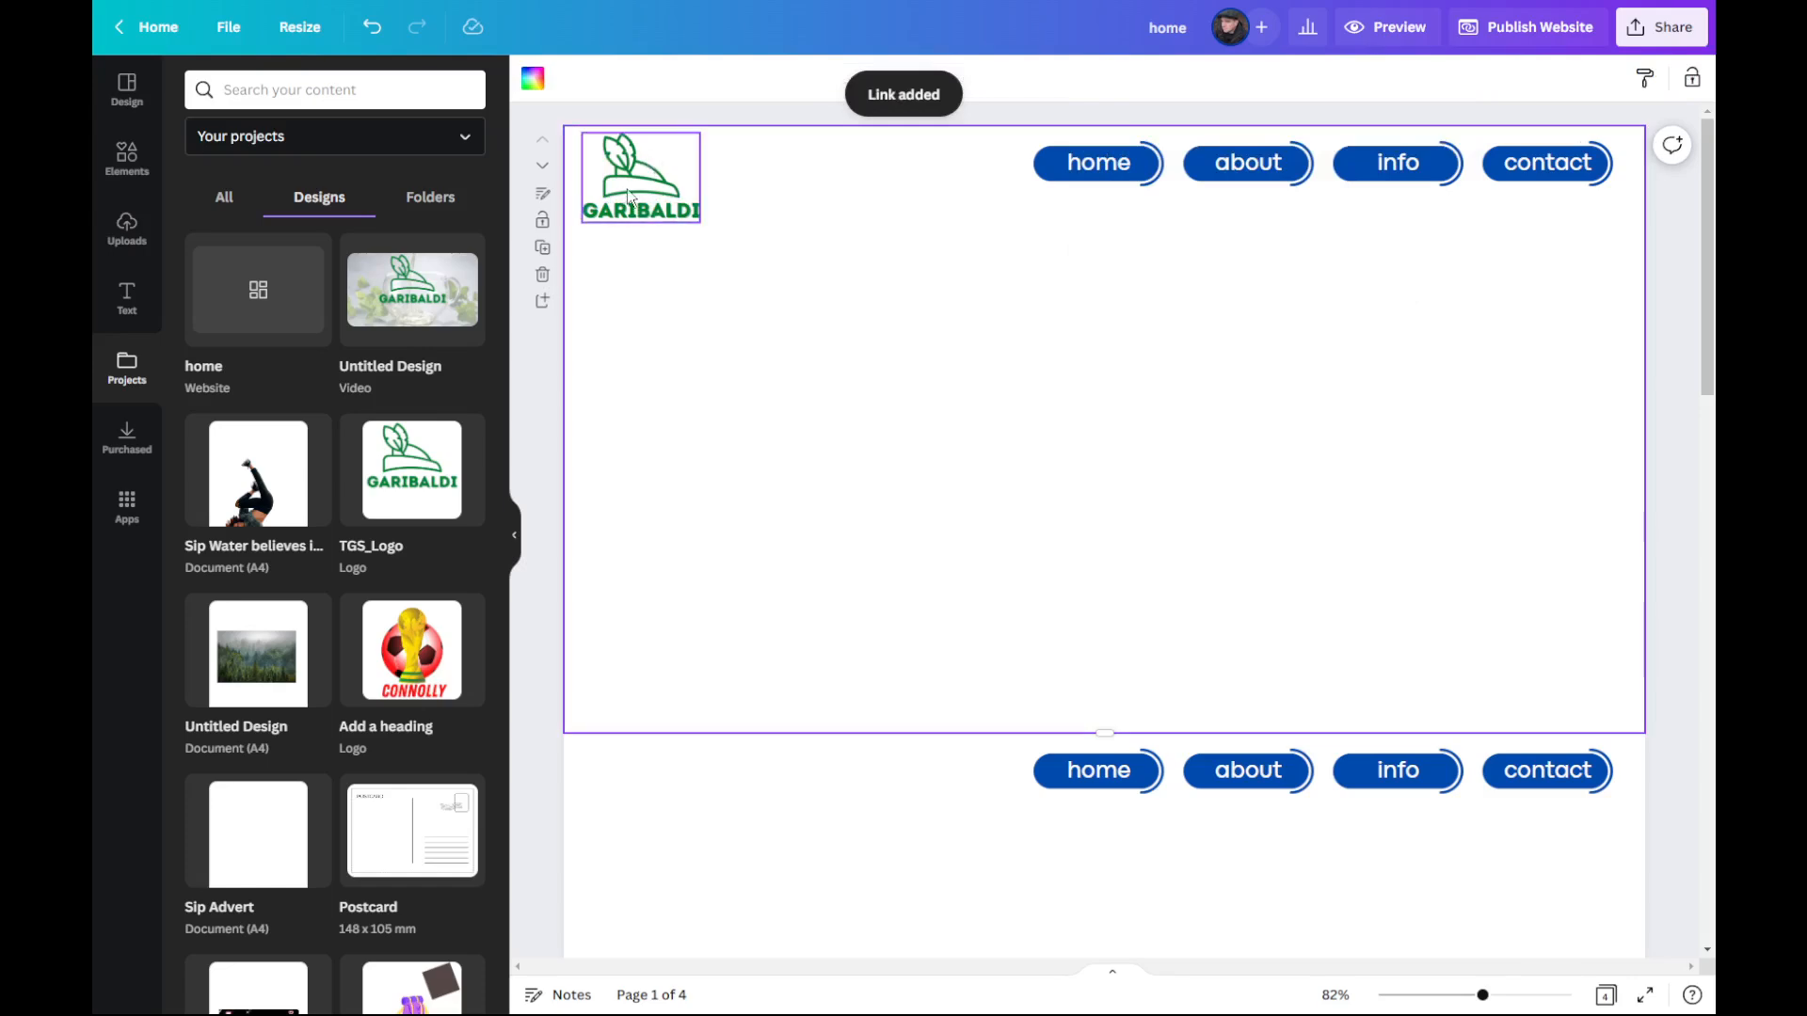
Step: Copy the linked GARIBALDI logo from the Home Page and paste it onto pages 2, 3 and 4
click(634, 172)
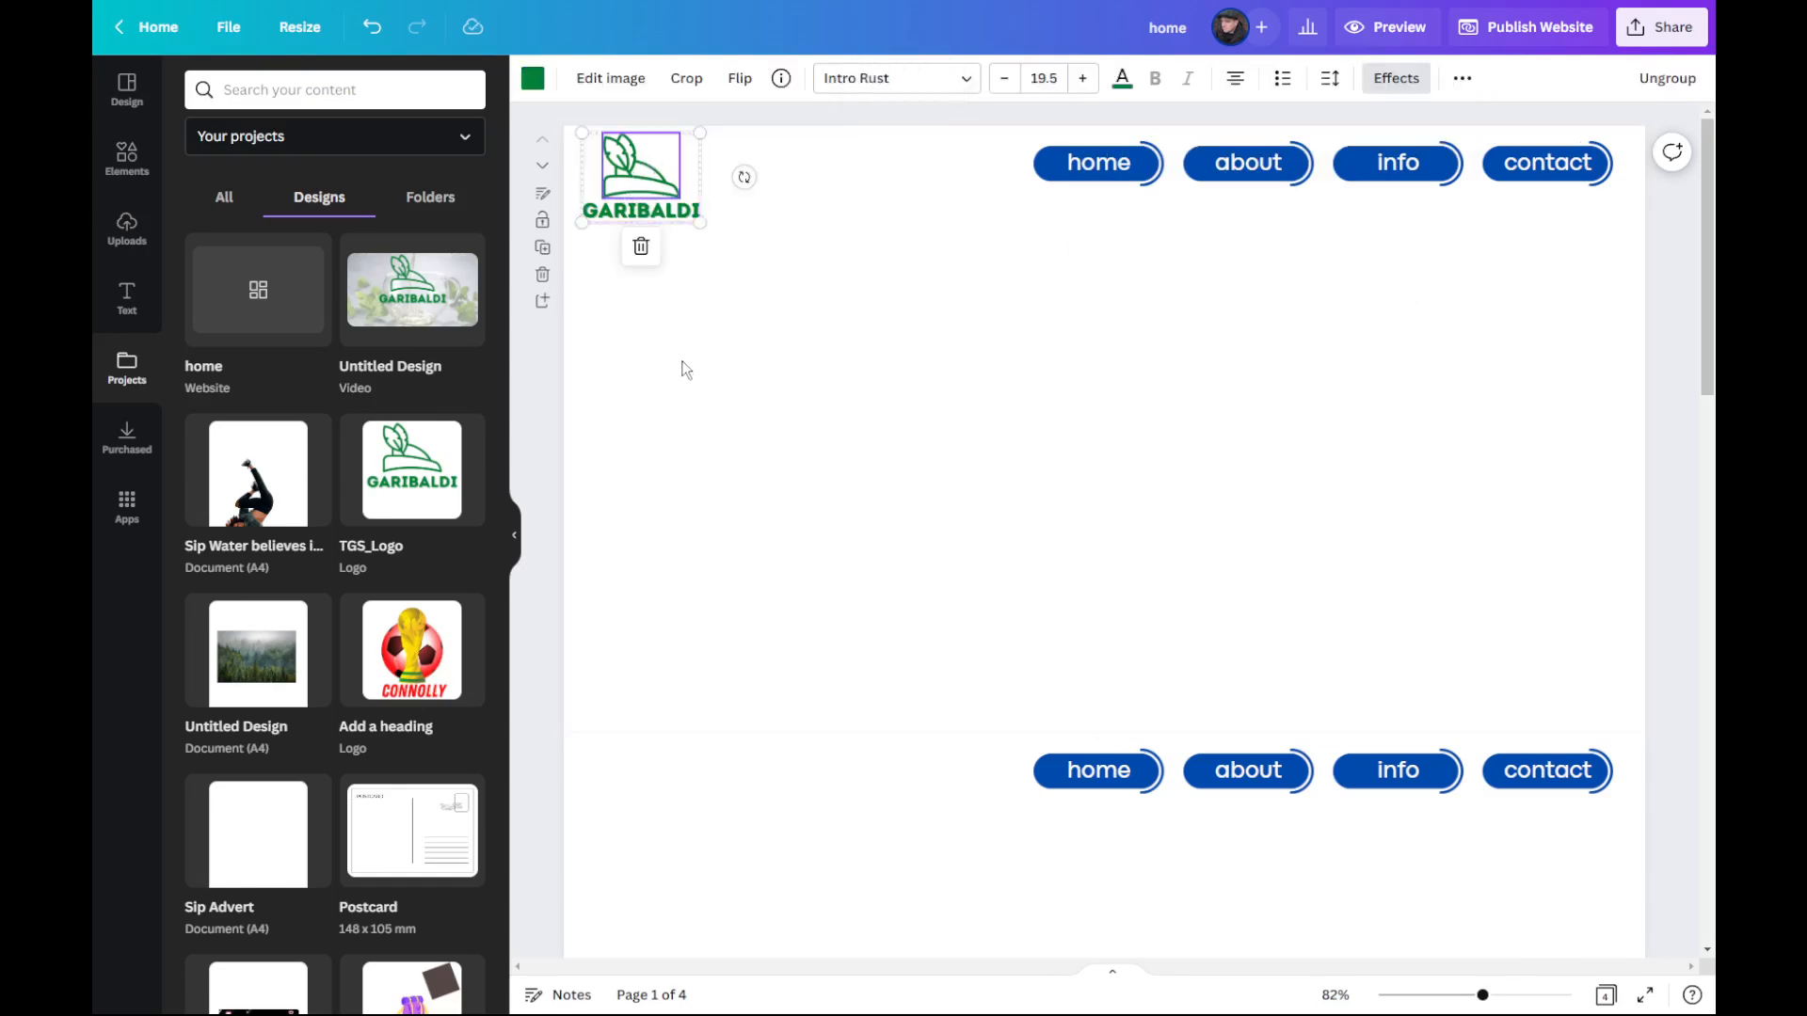
scroll(707, 320, down, 5)
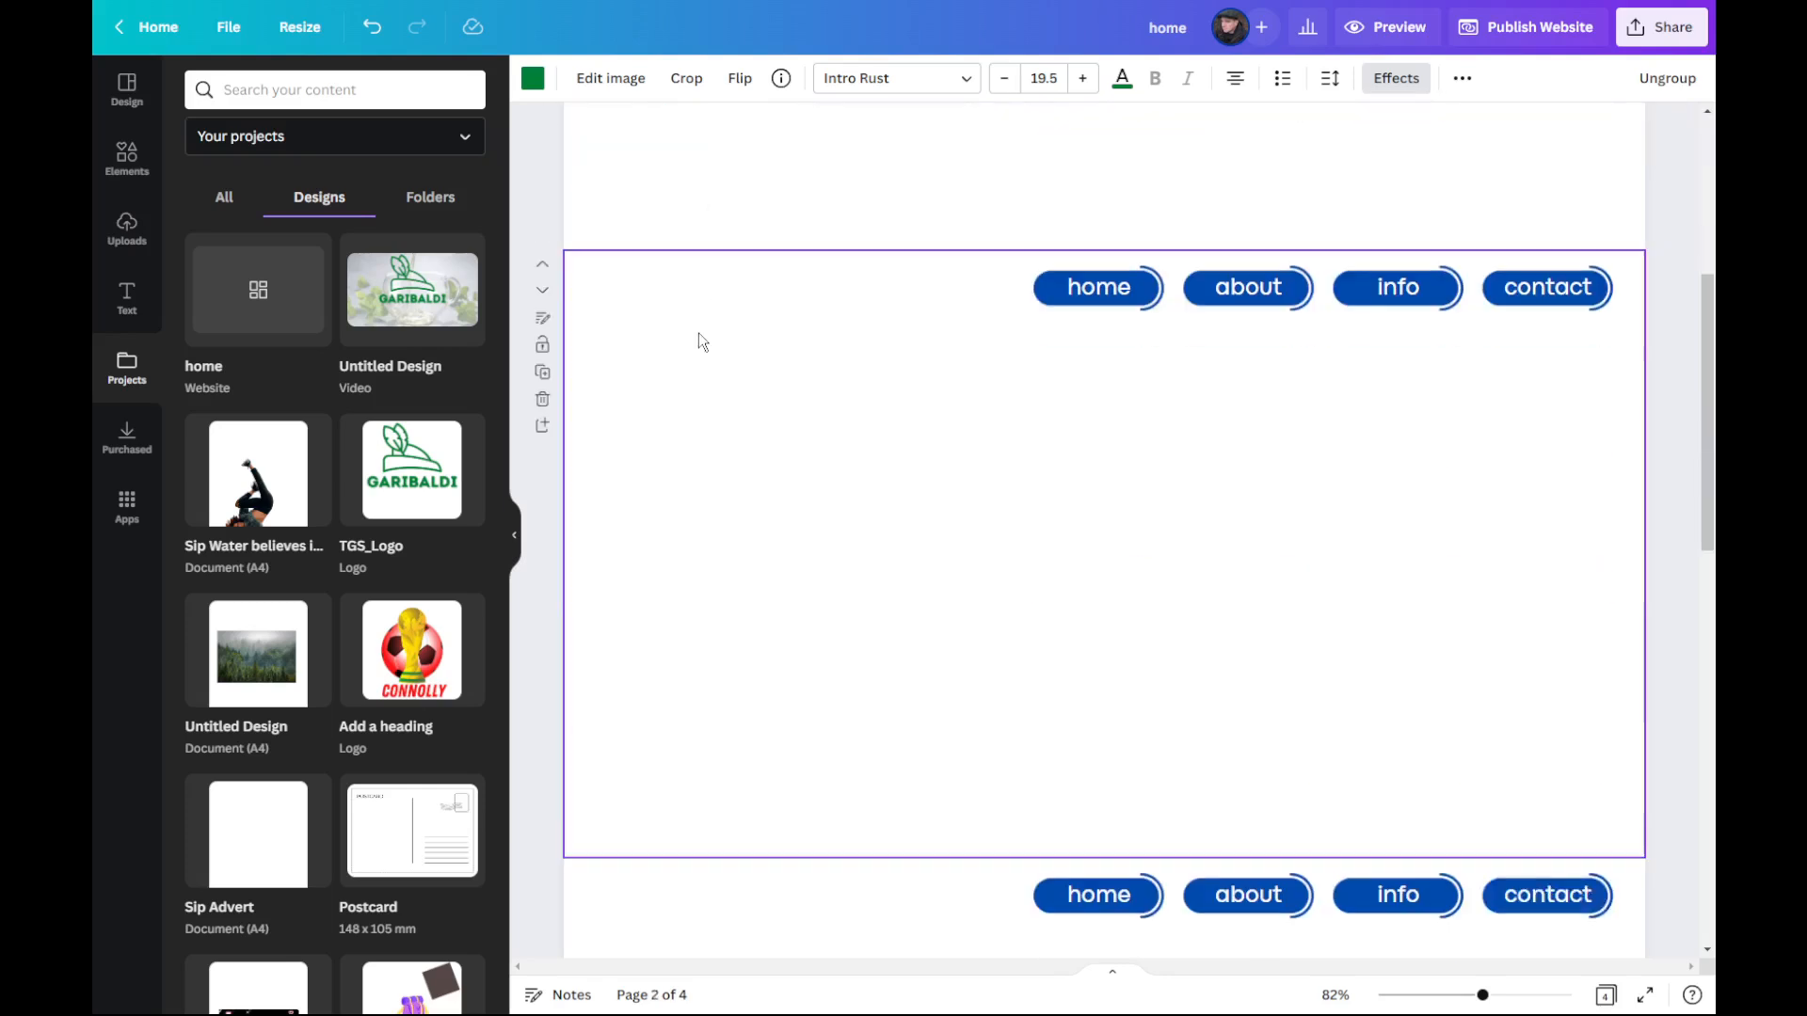
key(ctrl+v)
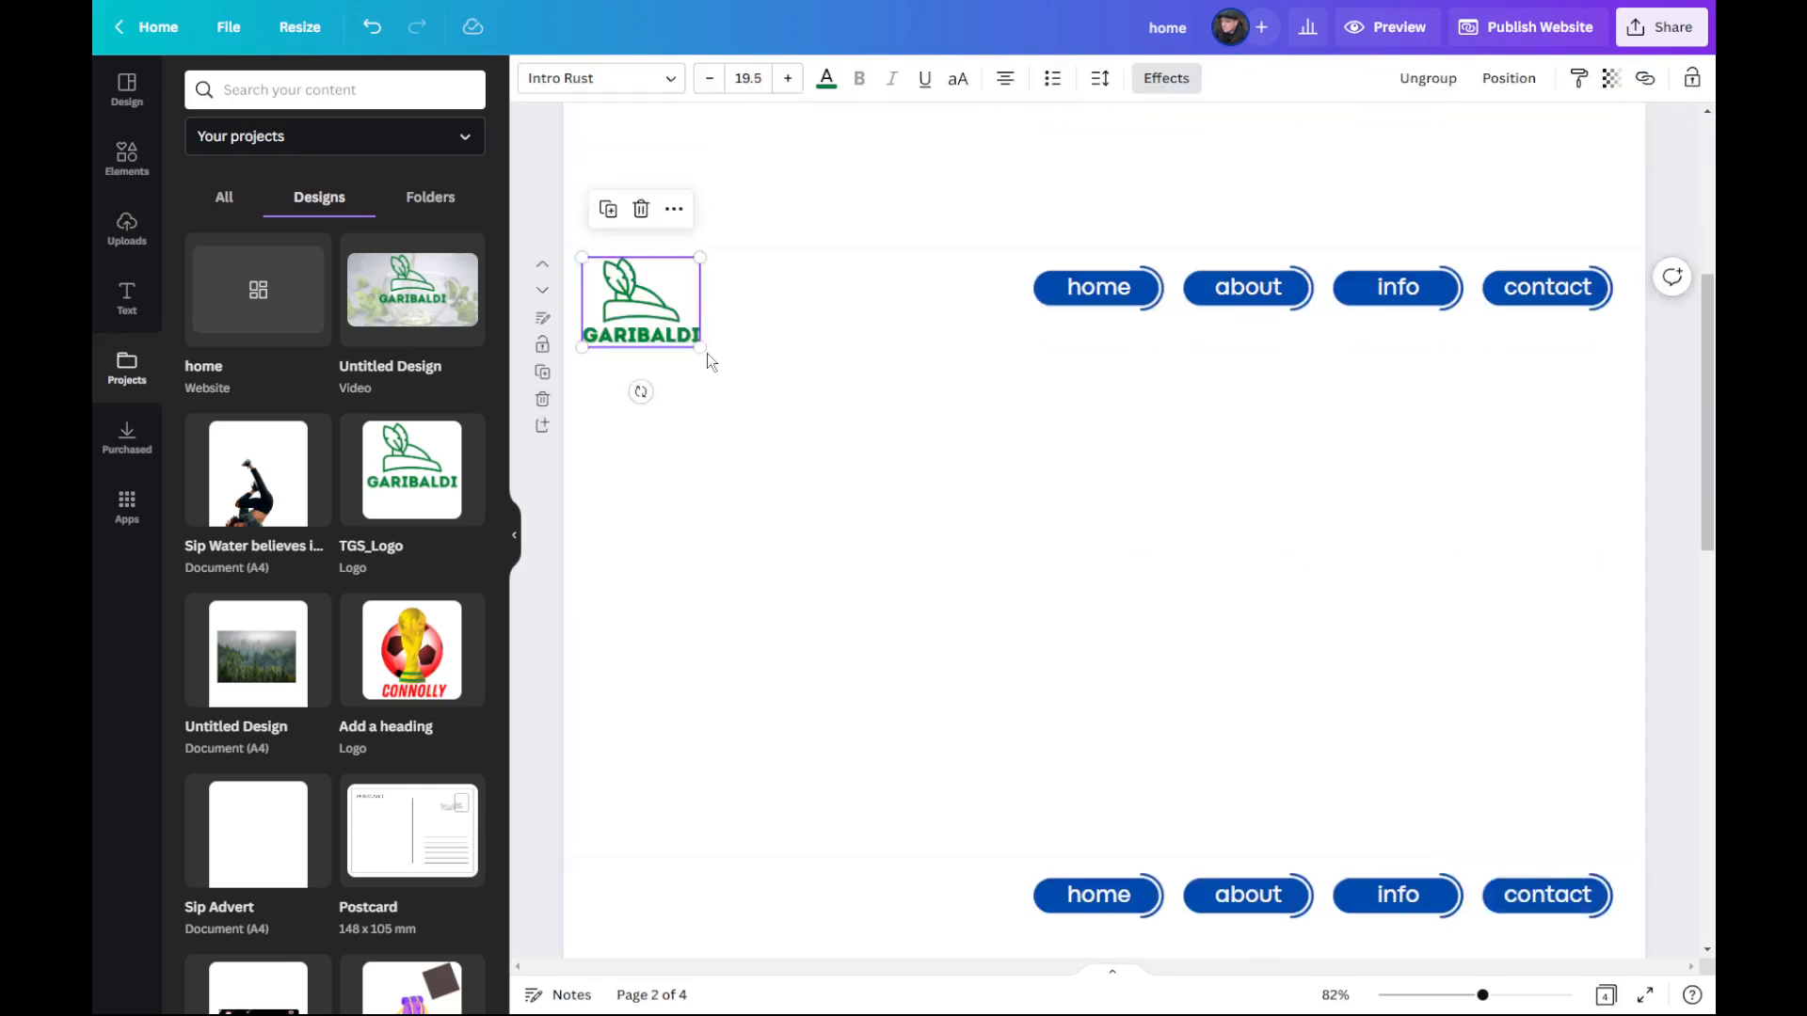
scroll(711, 362, down, 5)
key(ctrl+v)
scroll(724, 487, down, 7)
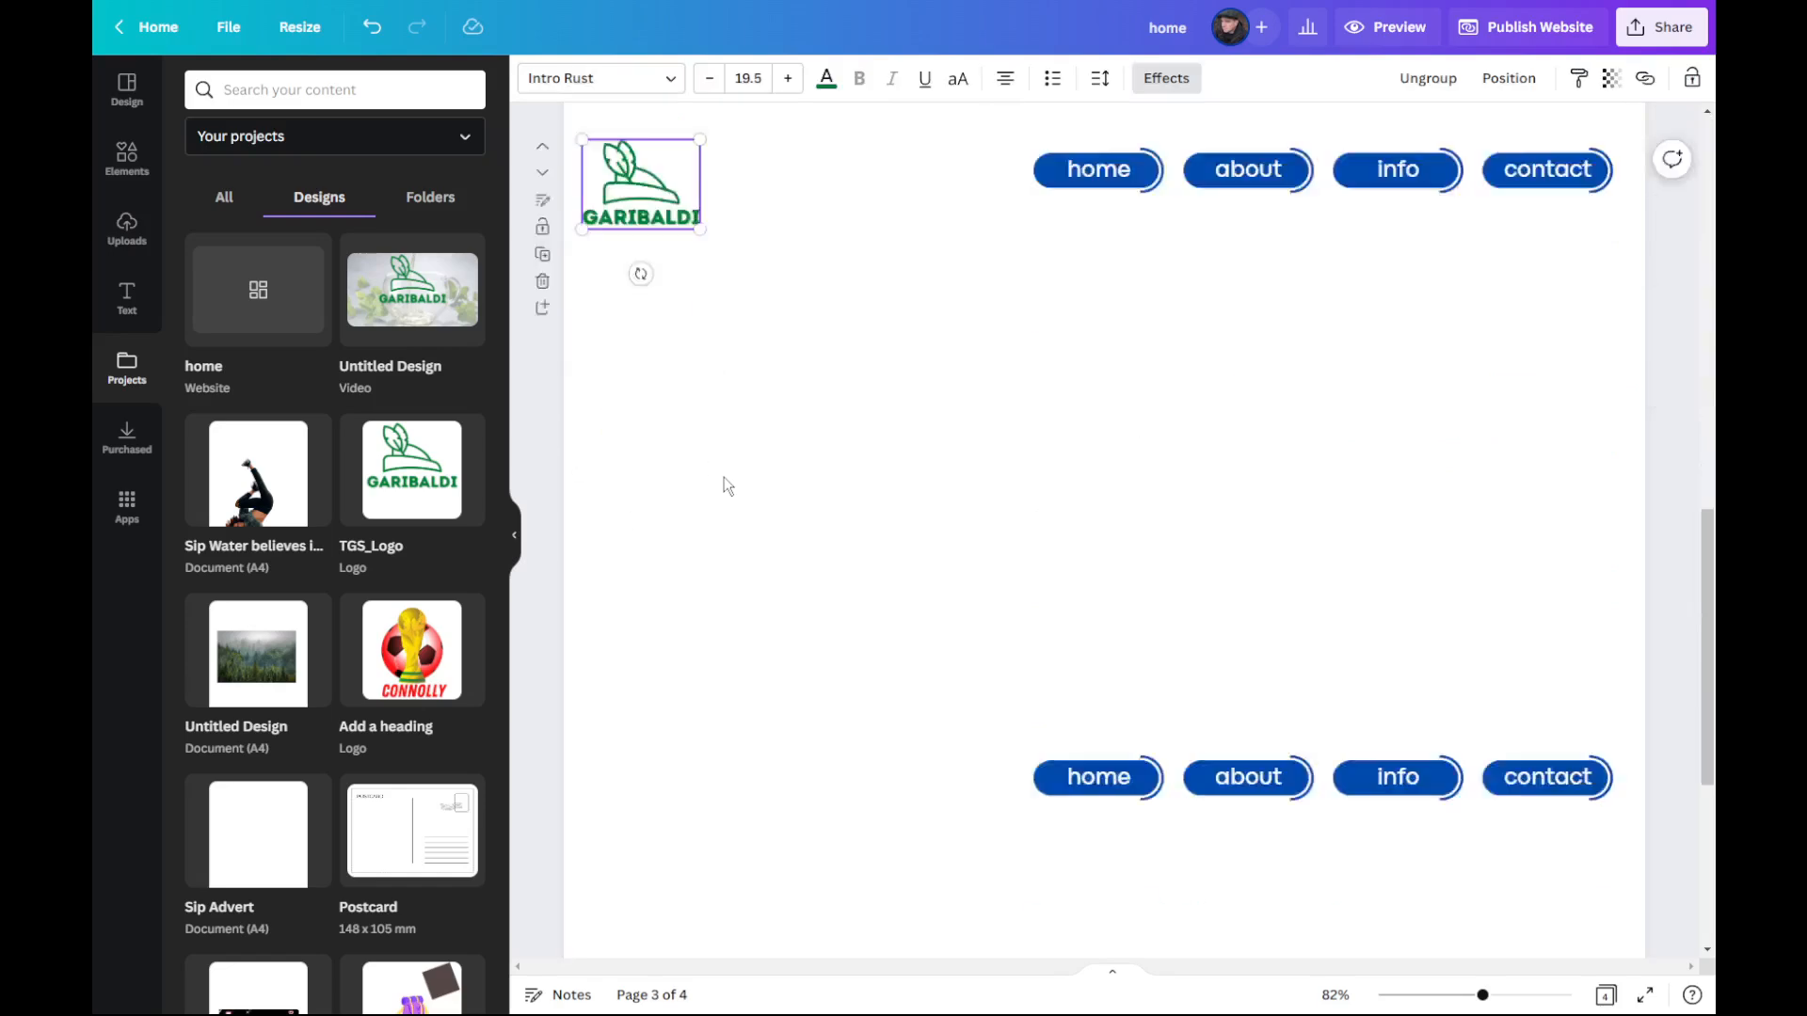
click(702, 449)
key(ctrl+v)
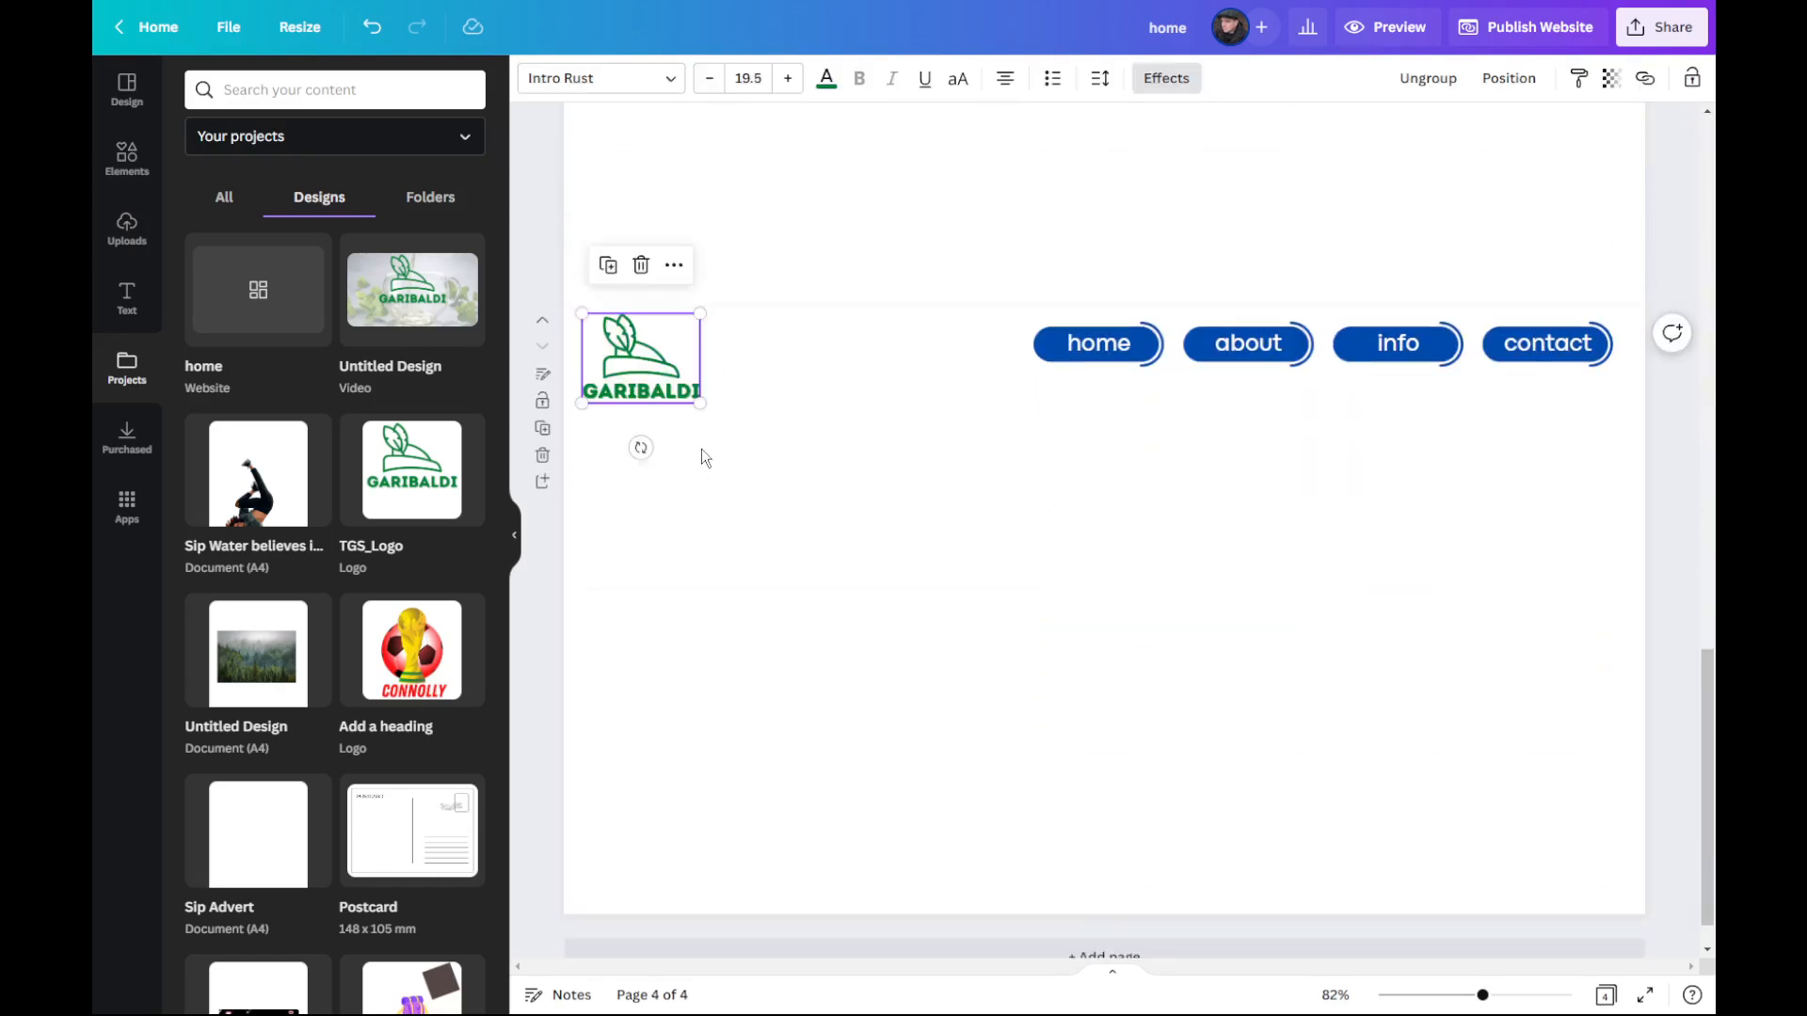
scroll(730, 447, up, 8)
scroll(730, 450, up, 16)
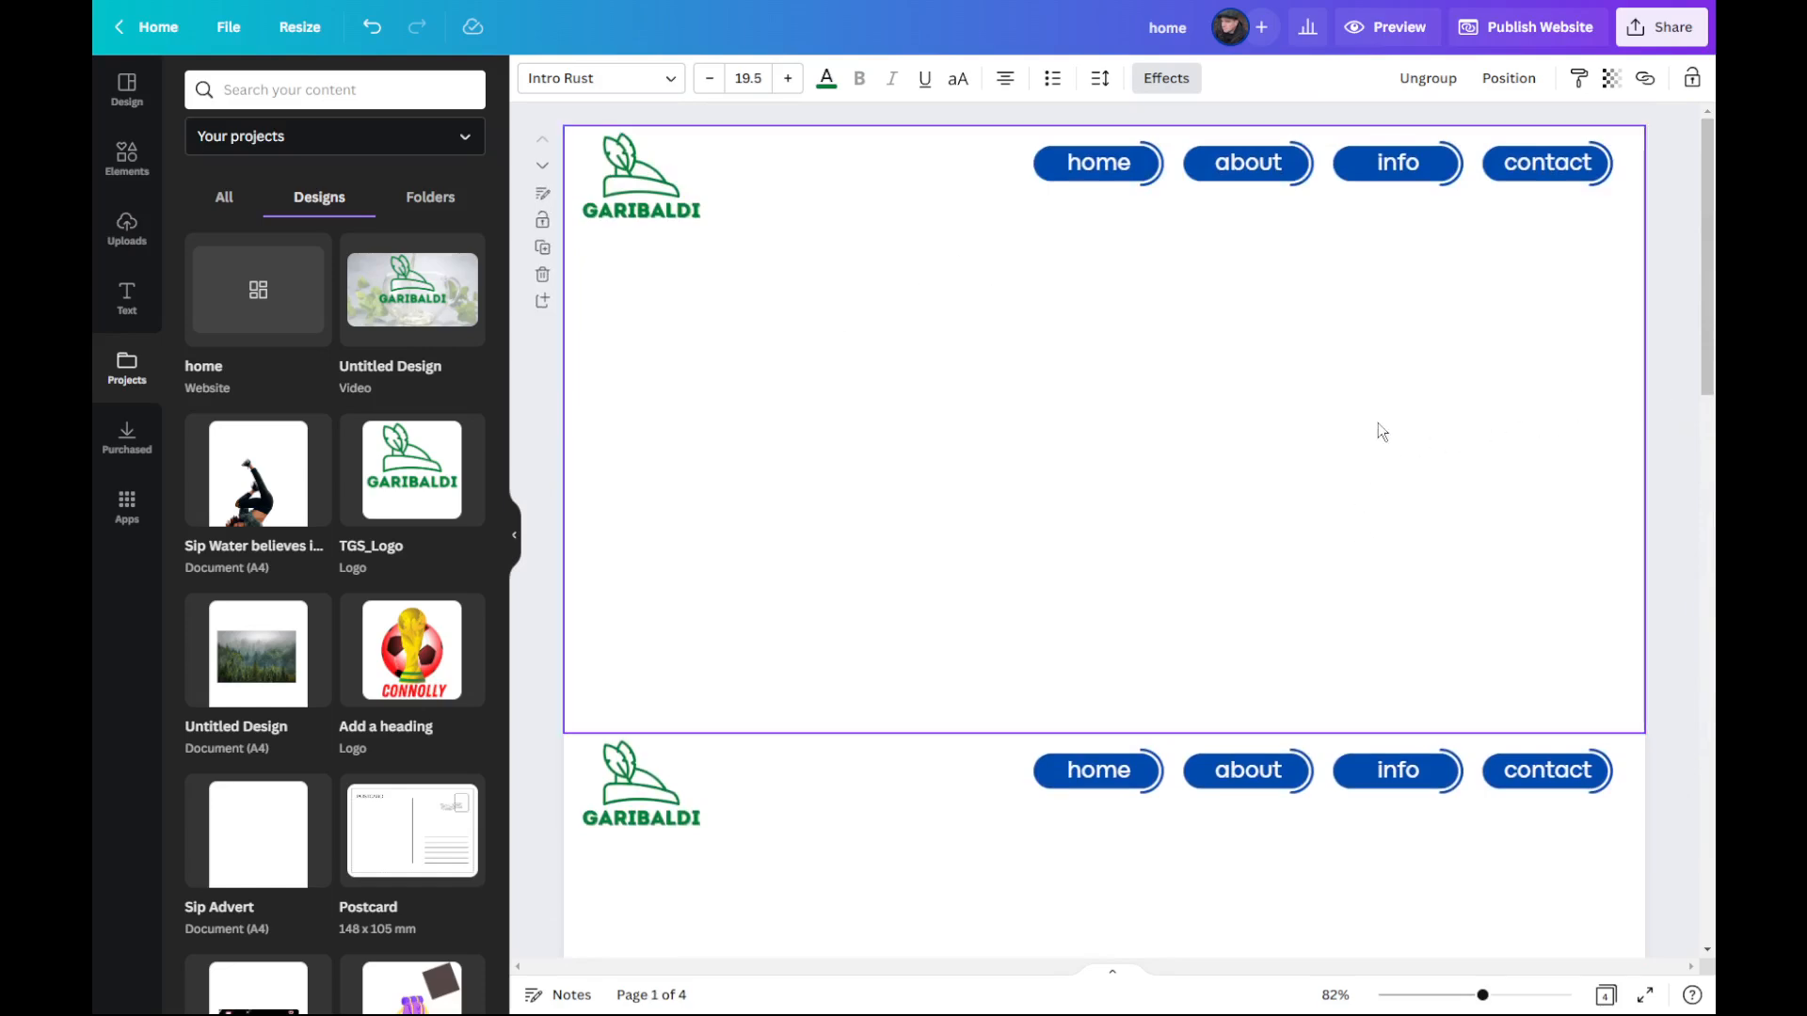
Step: Extend the height of the Home Page by moving its lower edge downwards
click(1249, 448)
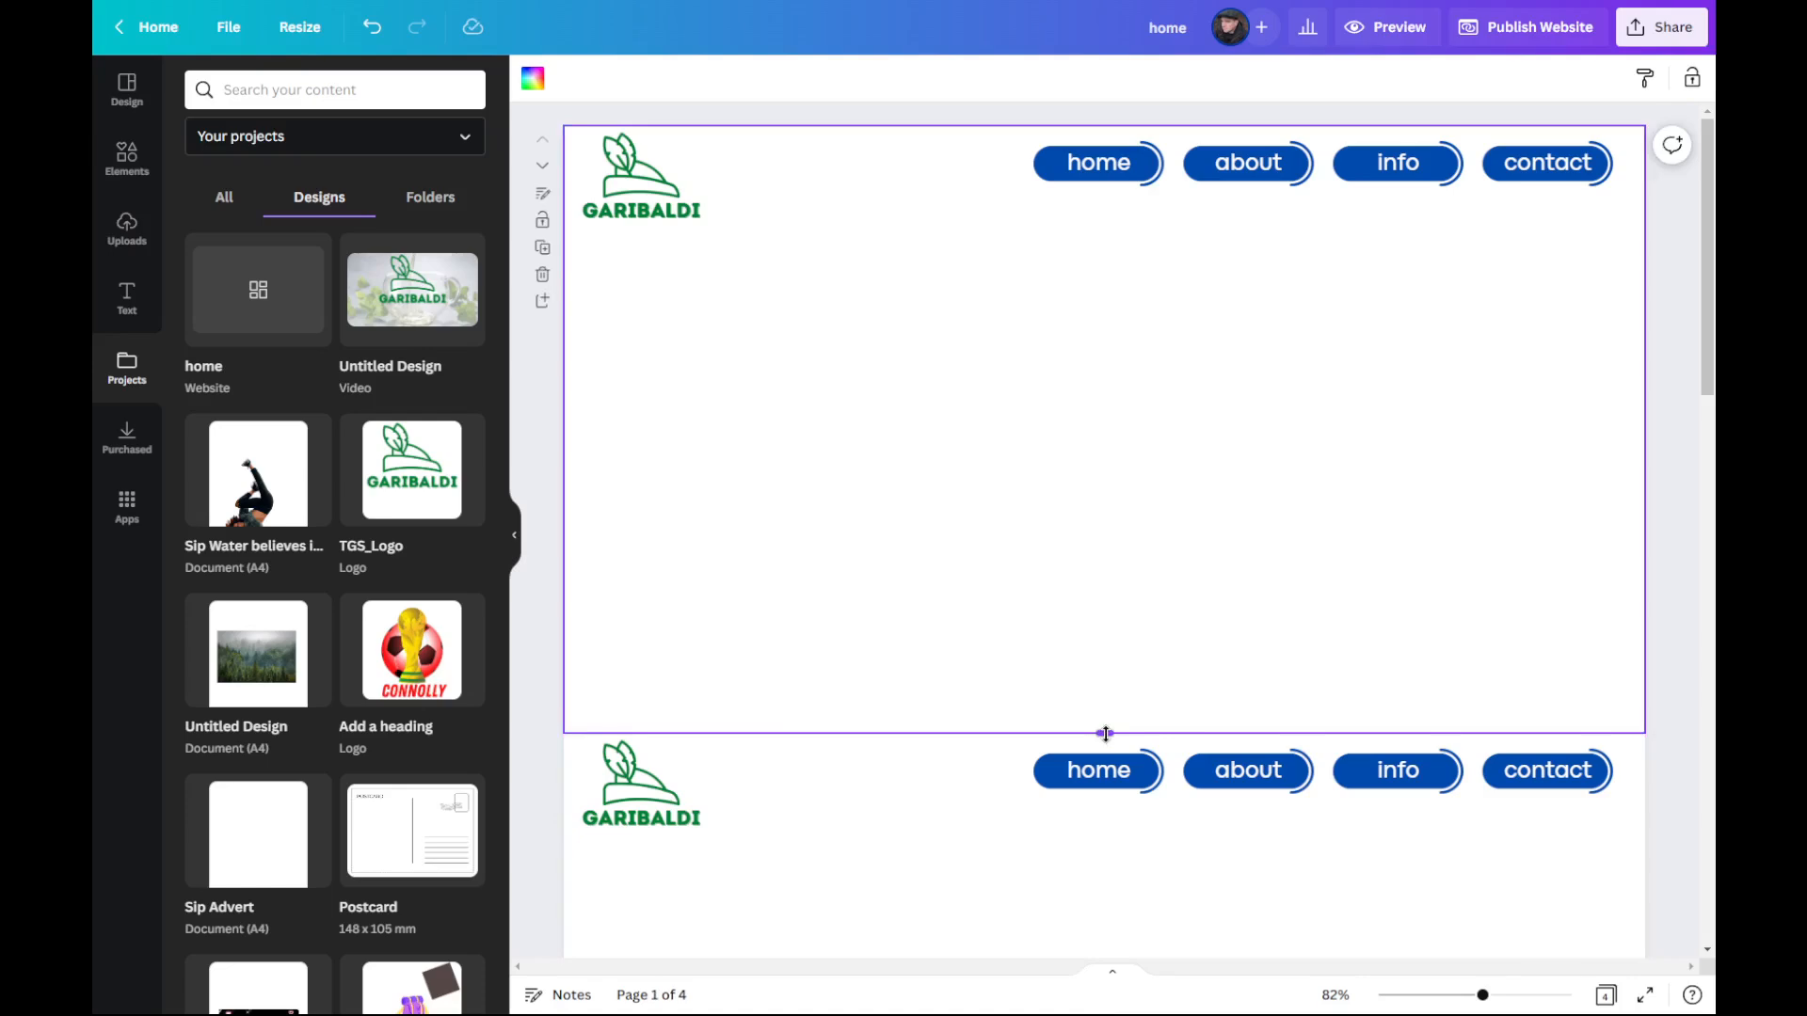
drag(1106, 733, 1145, 922)
scroll(1143, 828, down, 3)
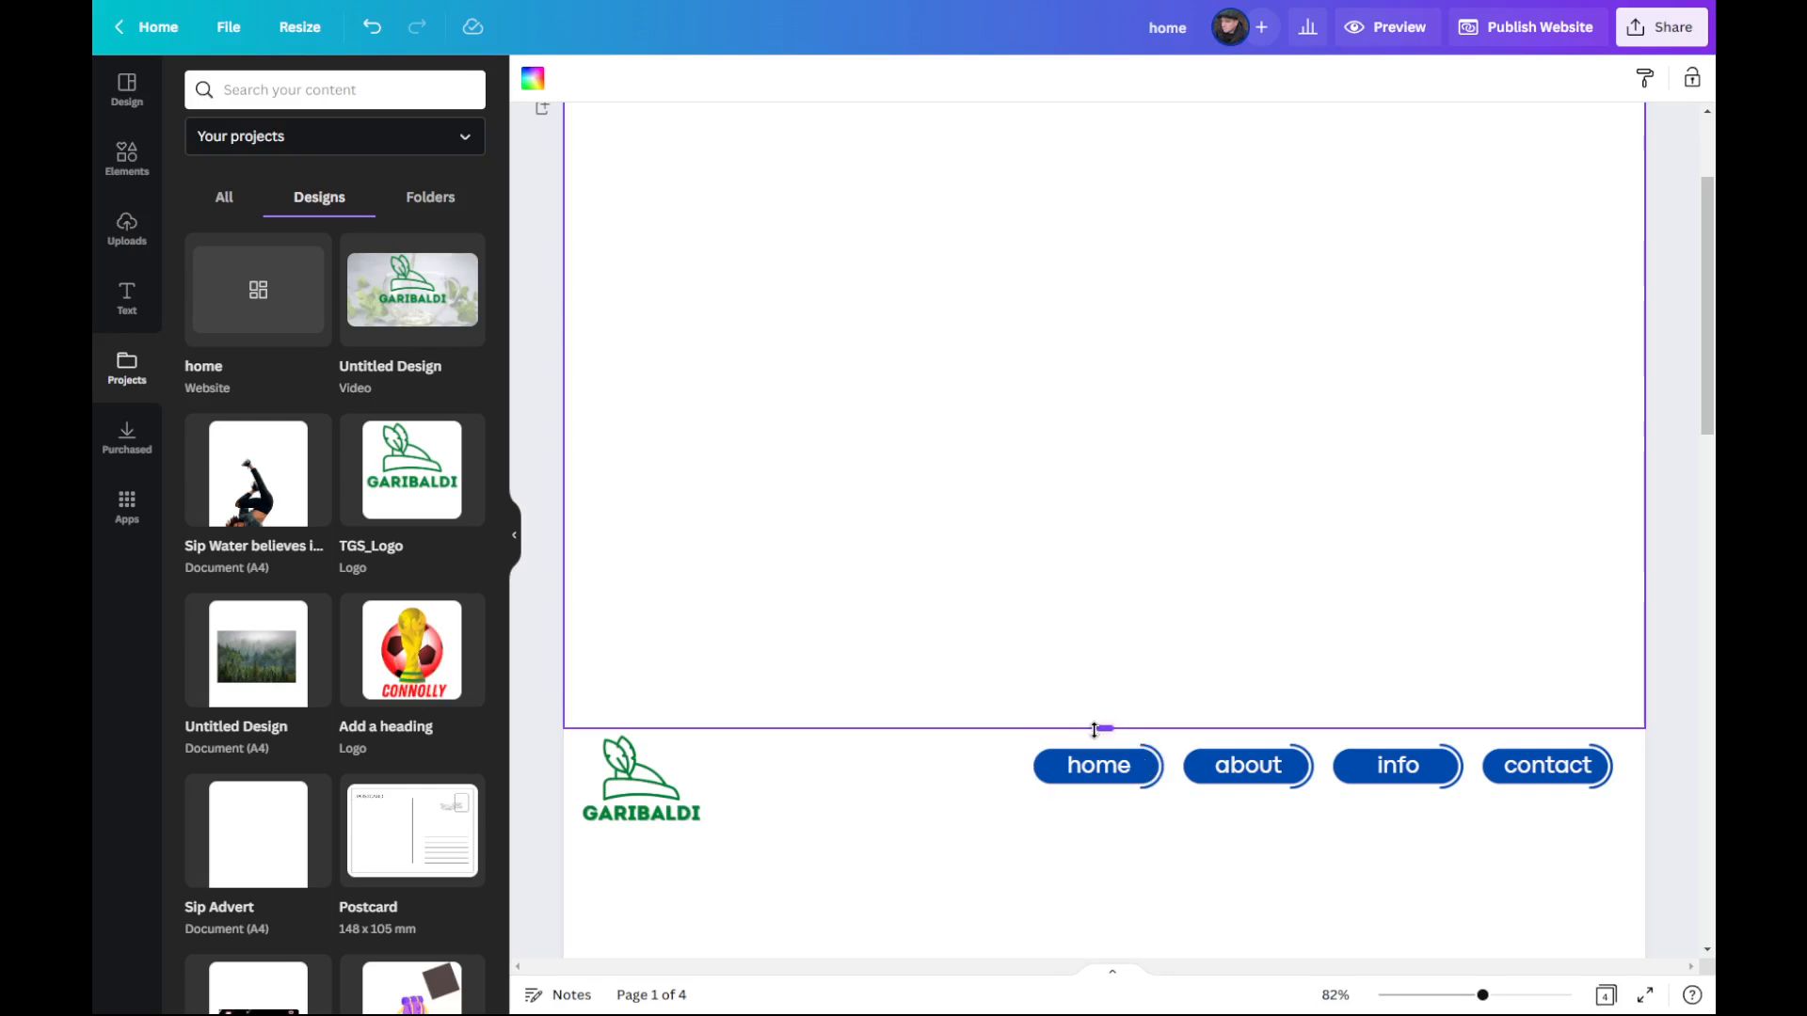
scroll(1134, 638, down, 5)
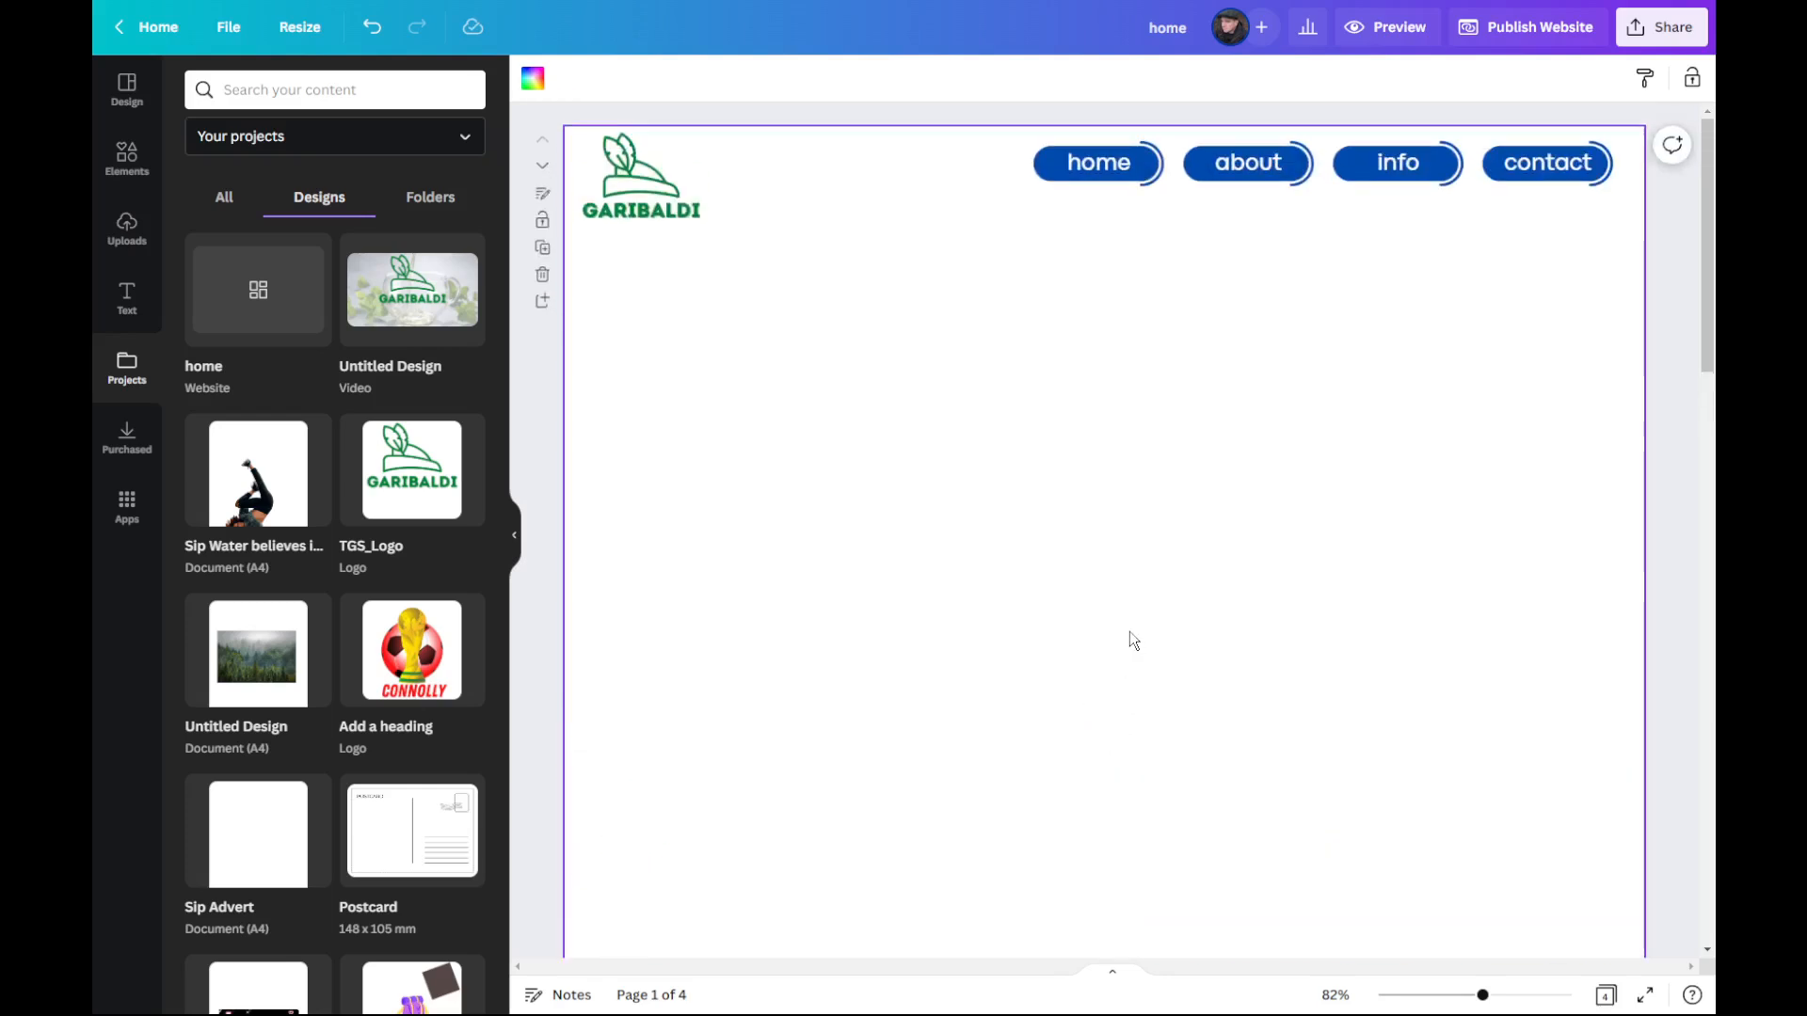
scroll(1128, 631, up, 6)
scroll(1035, 593, down, 6)
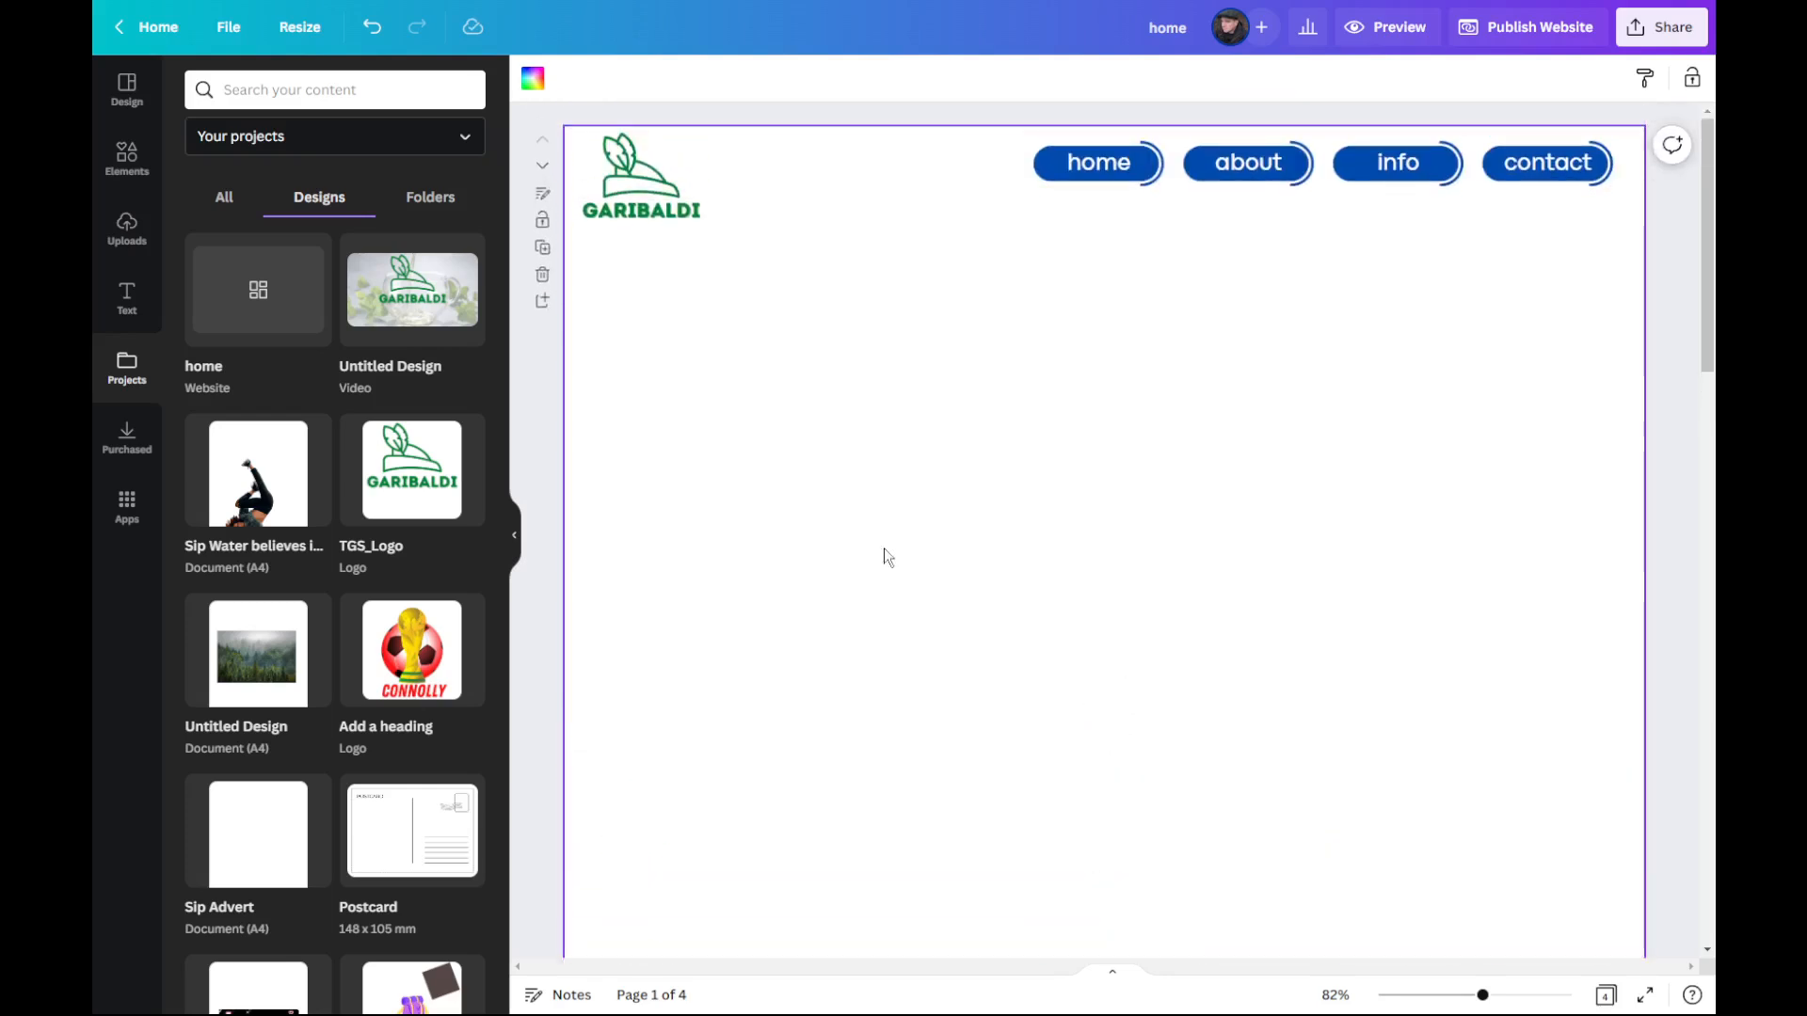
Step: Search the elements for "forest" photos and set the misty grey forest photo as the Home Page background
click(129, 165)
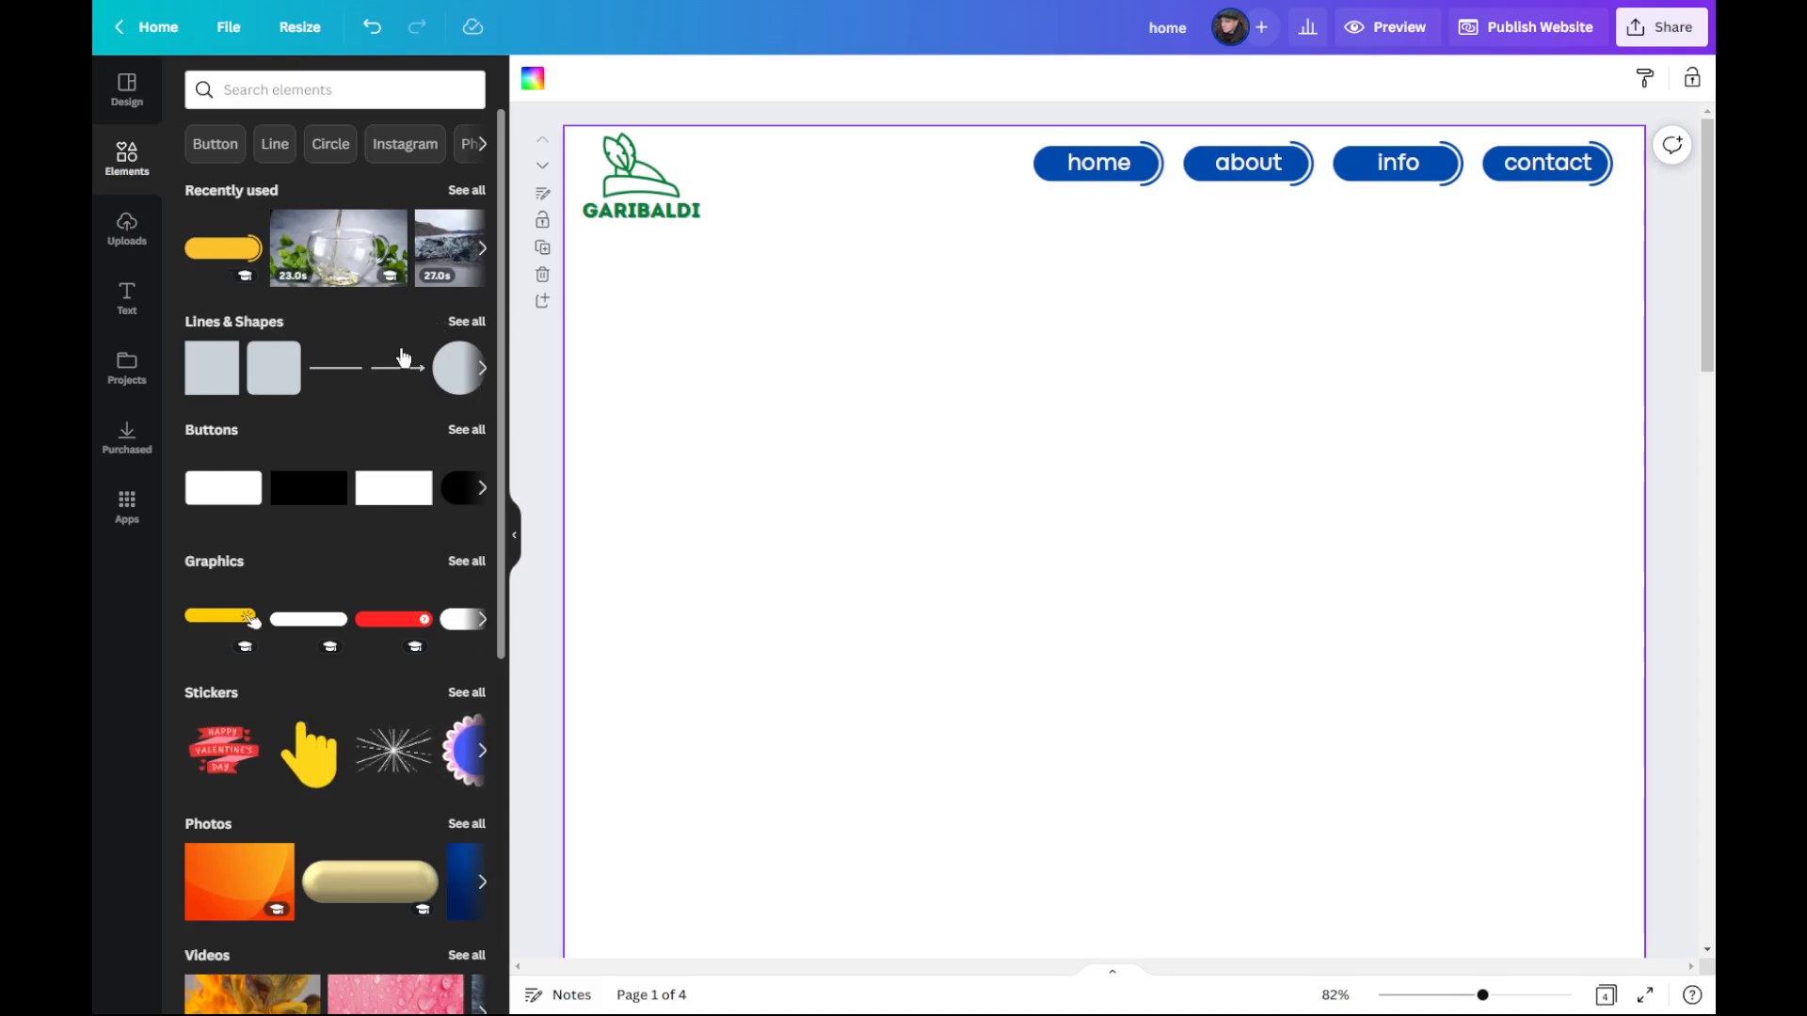
click(355, 87)
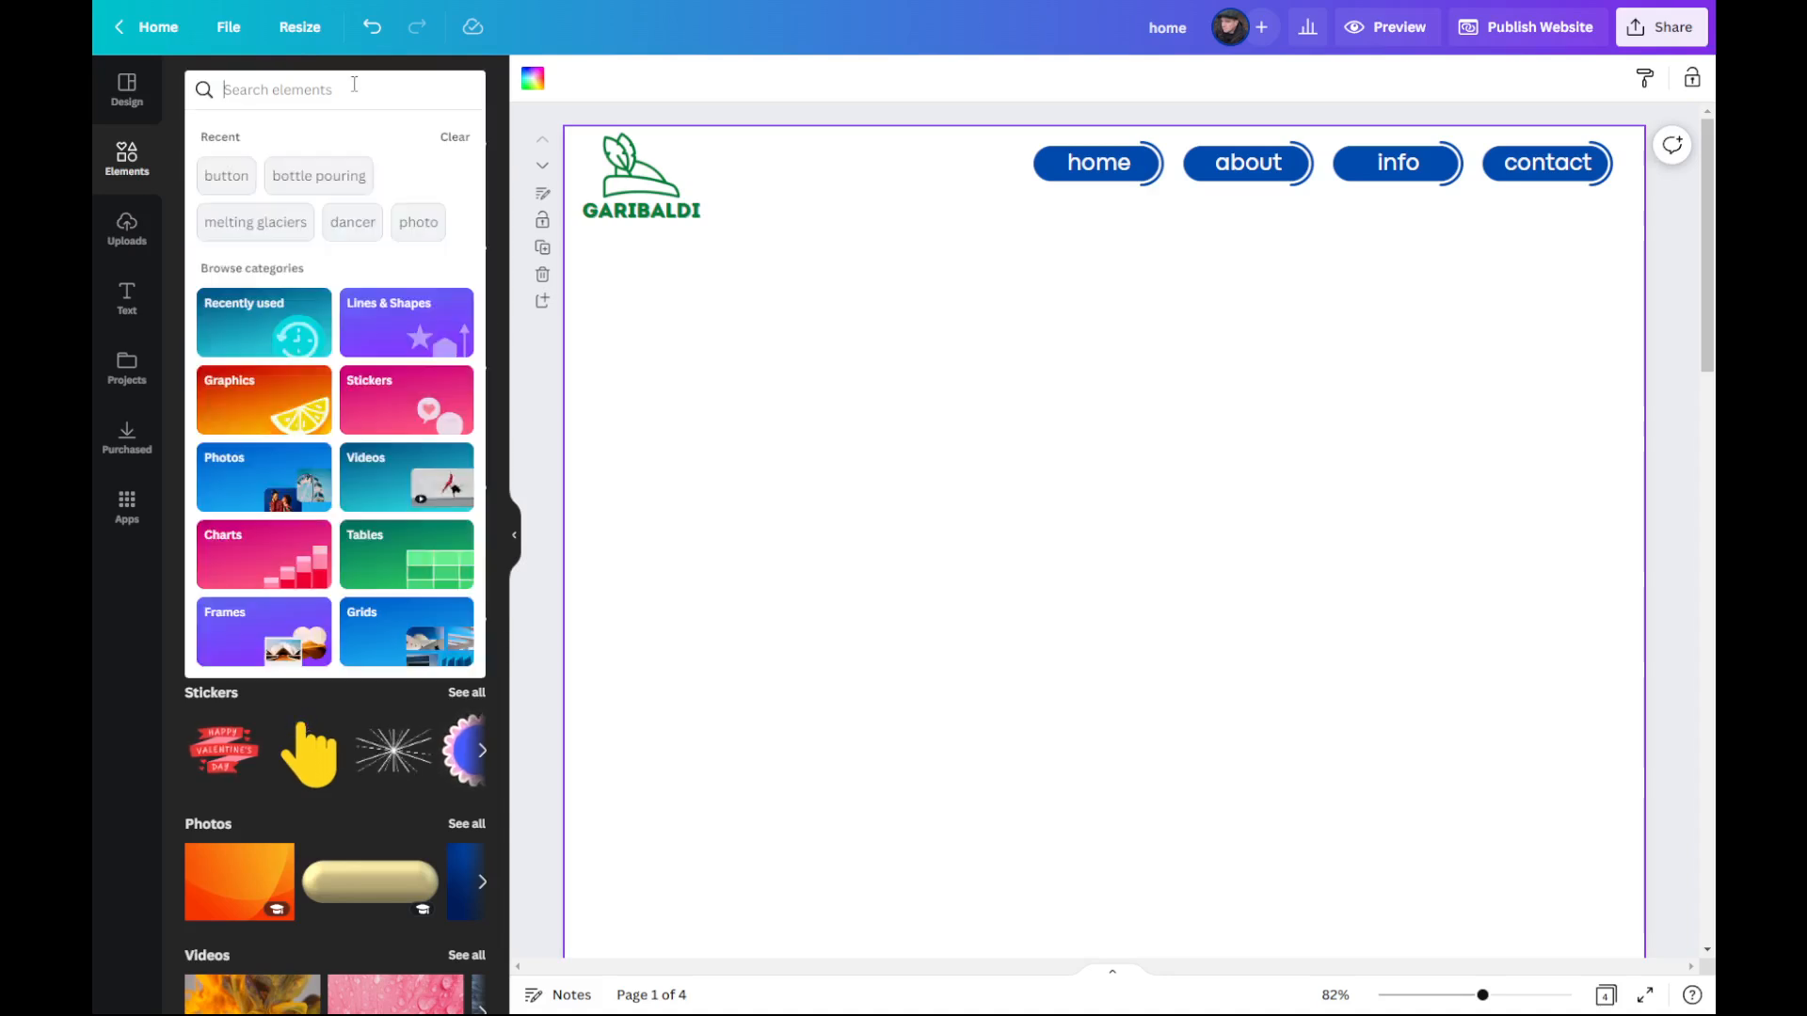
click(354, 87)
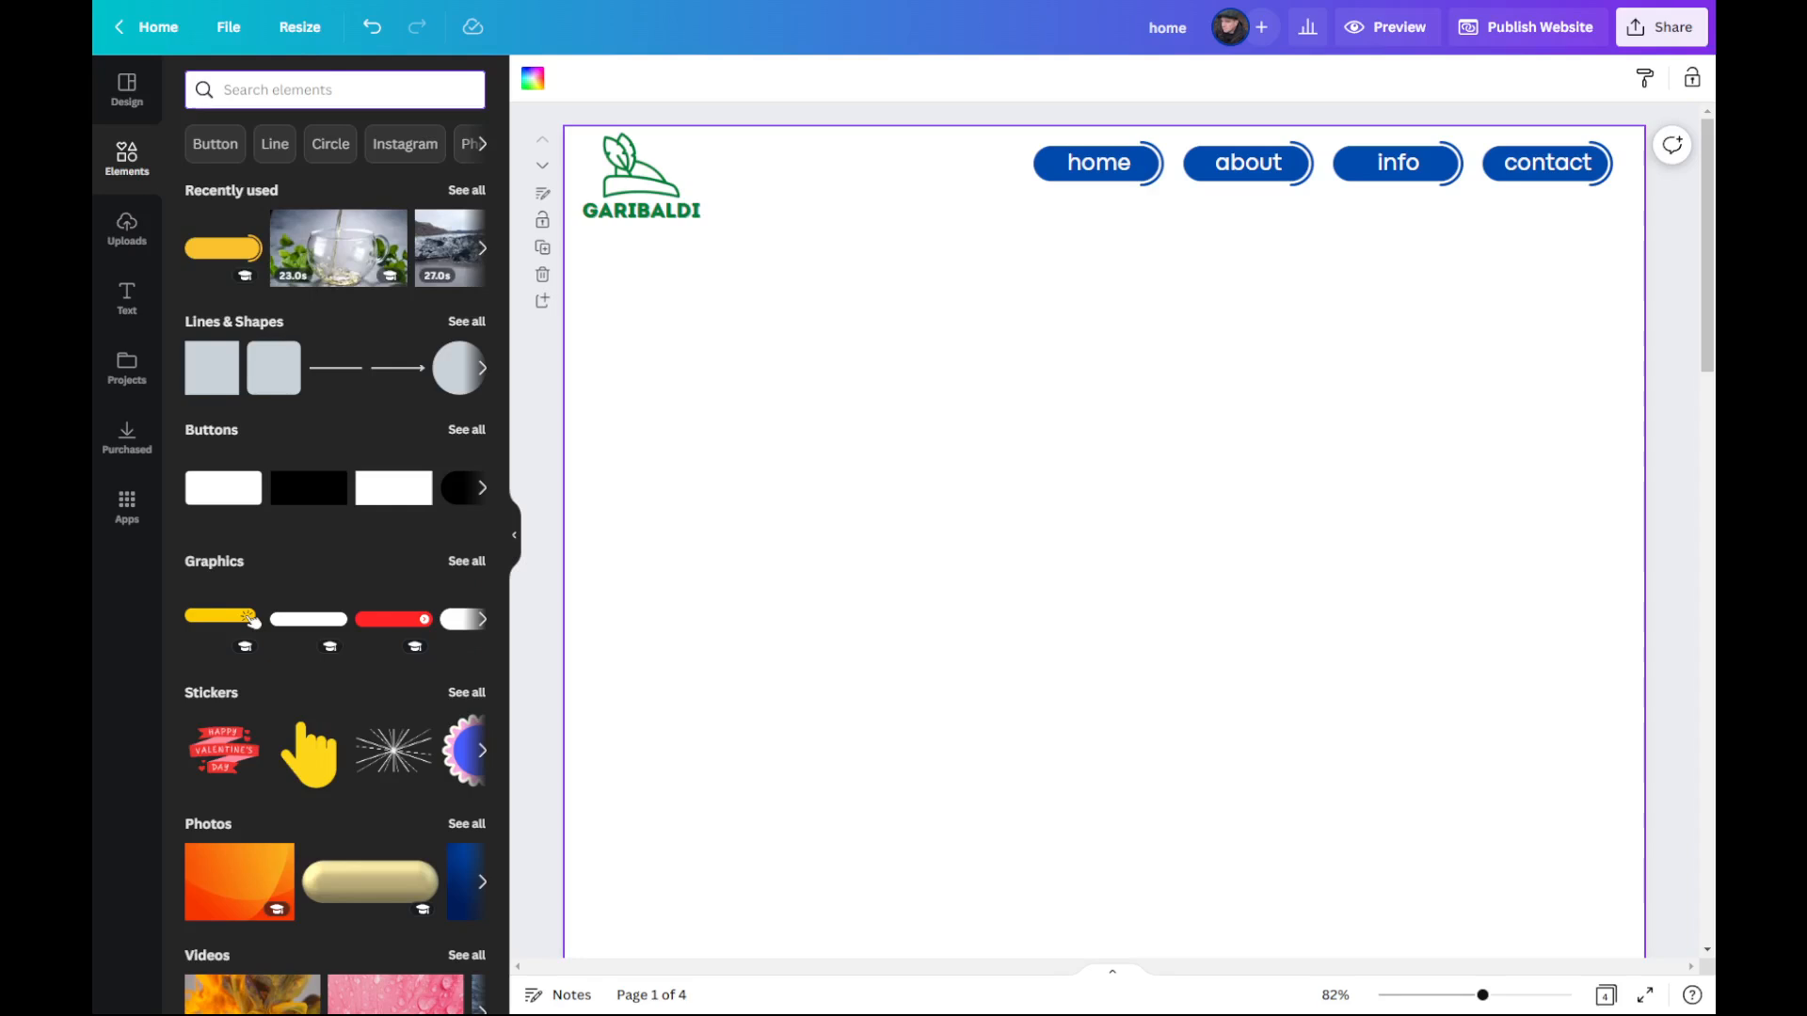
text(forest)
key(Return)
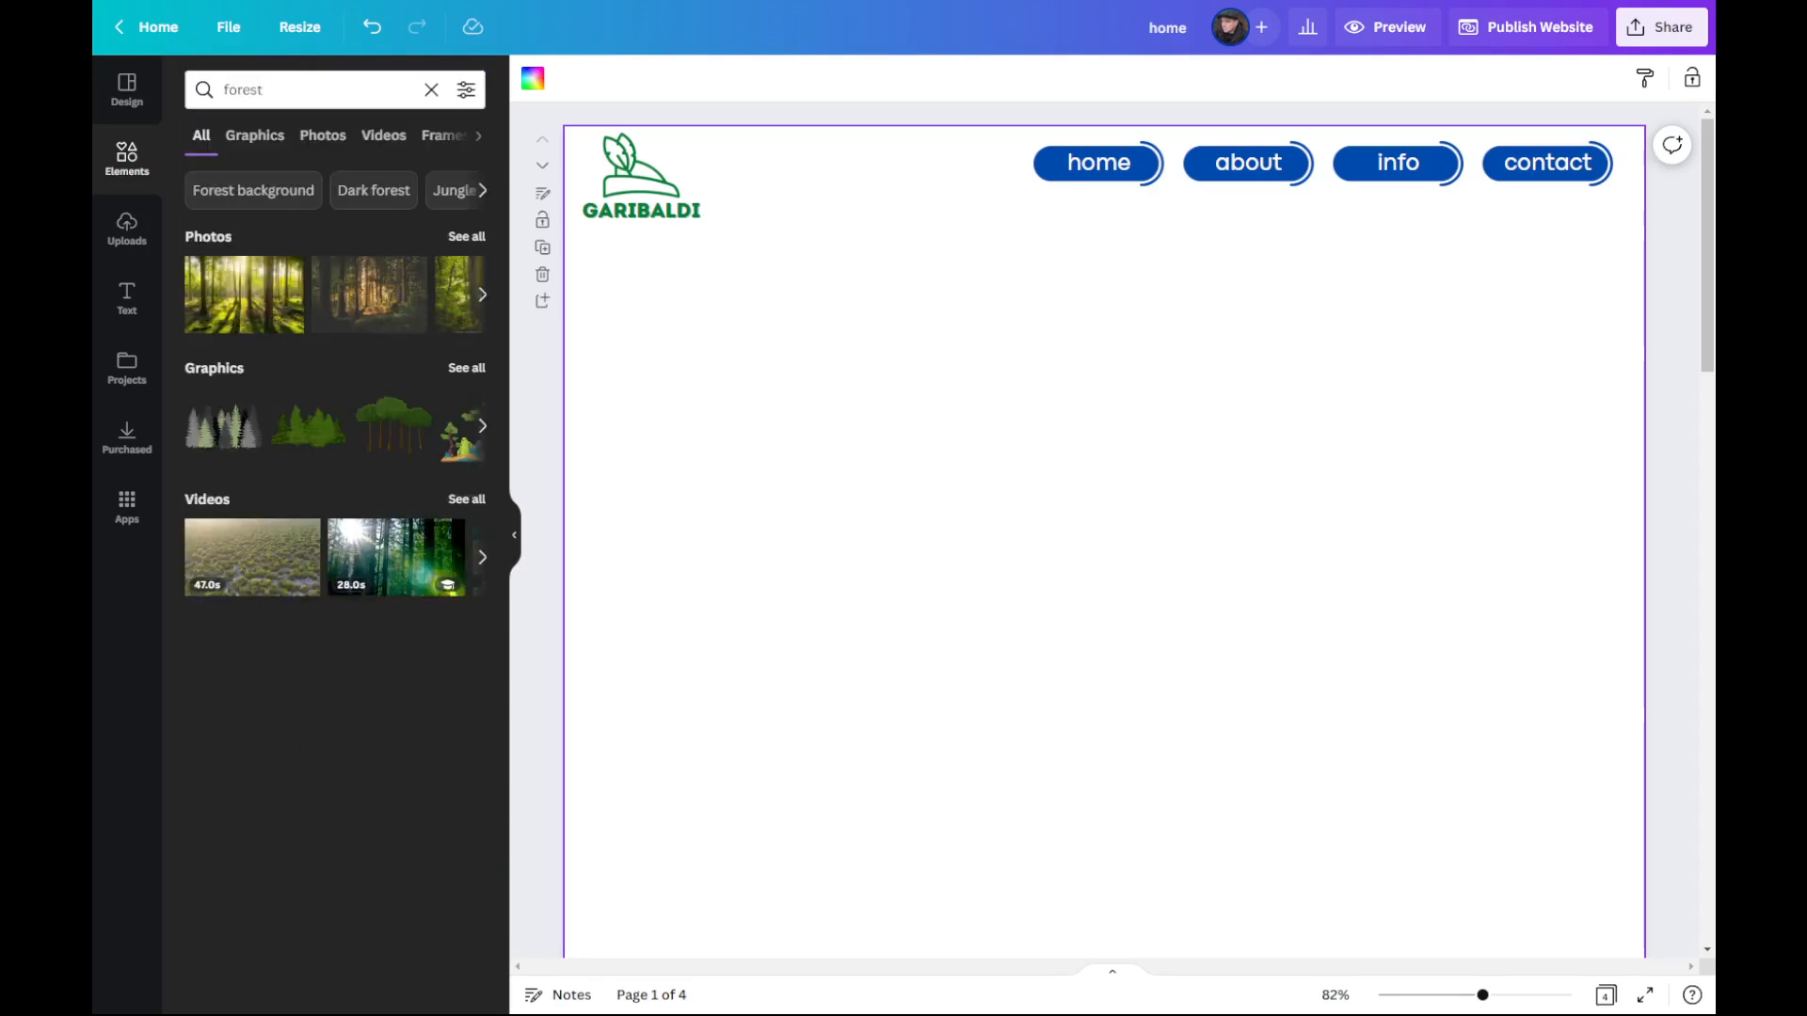
click(322, 138)
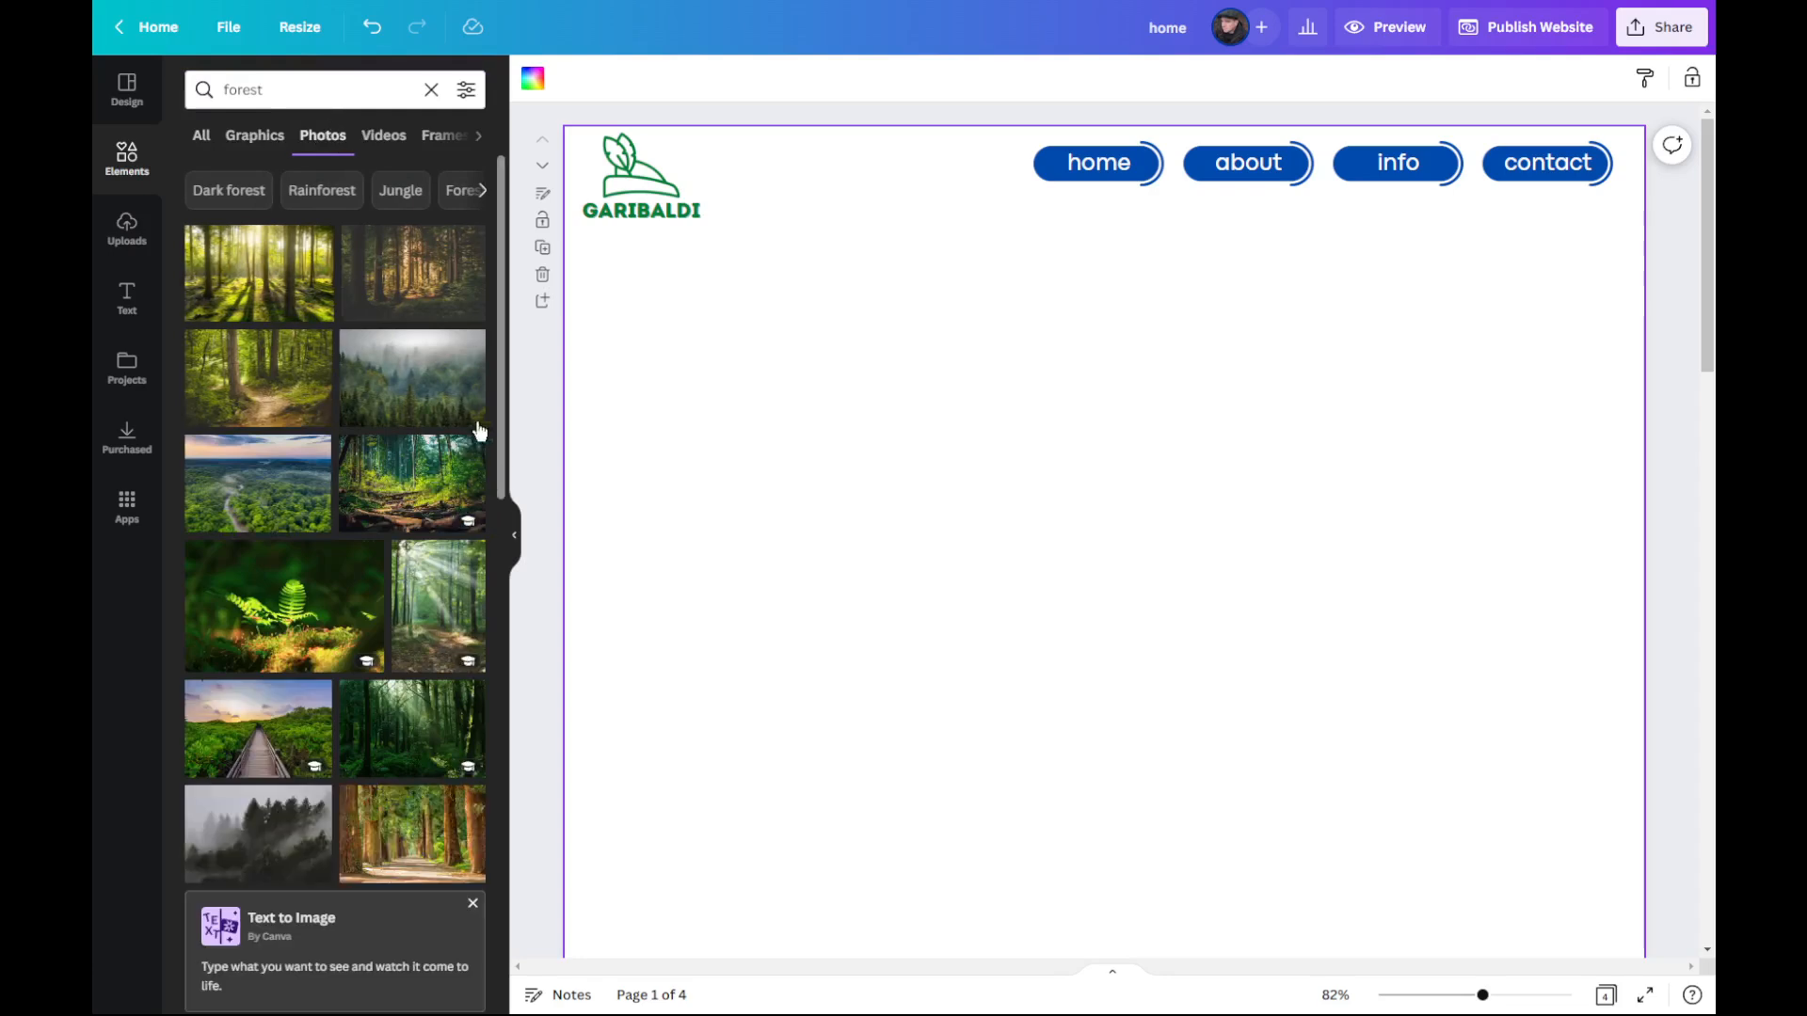
drag(250, 847, 572, 749)
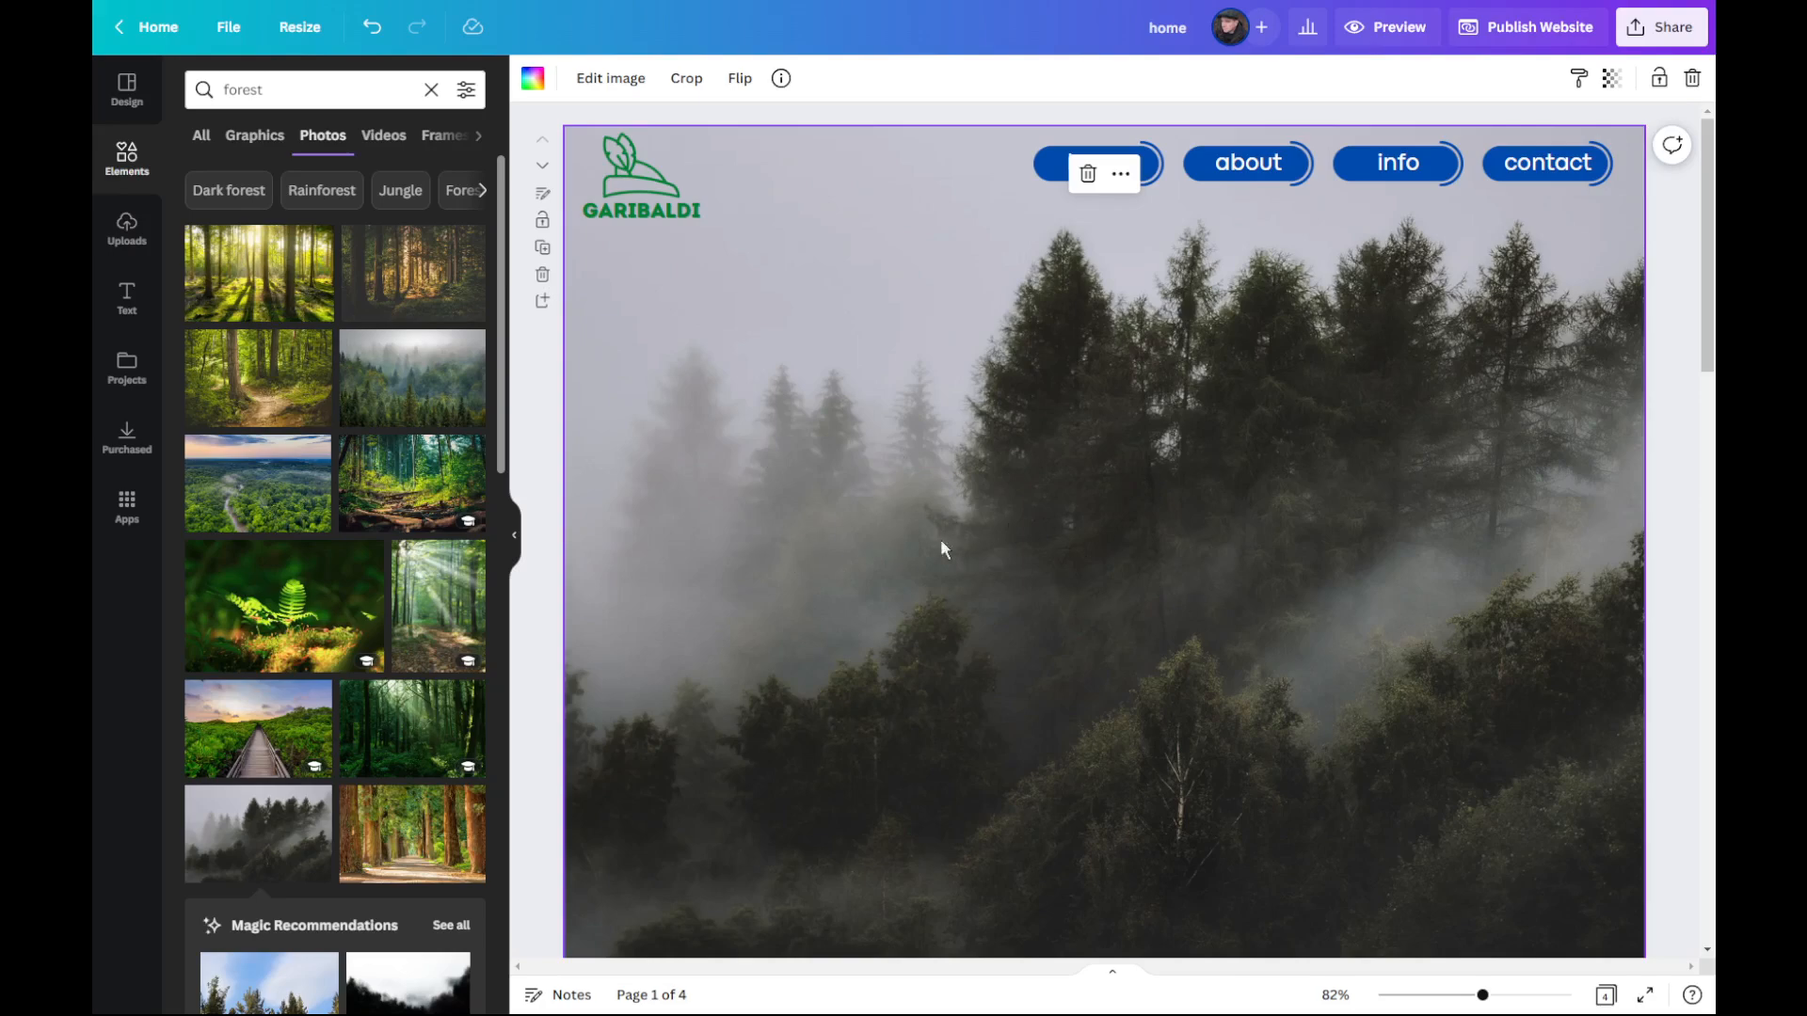
Step: Search for "archer" photos, add the one of the archer in red, and shrink it to about half the page width below the logo
drag(342, 87, 186, 80)
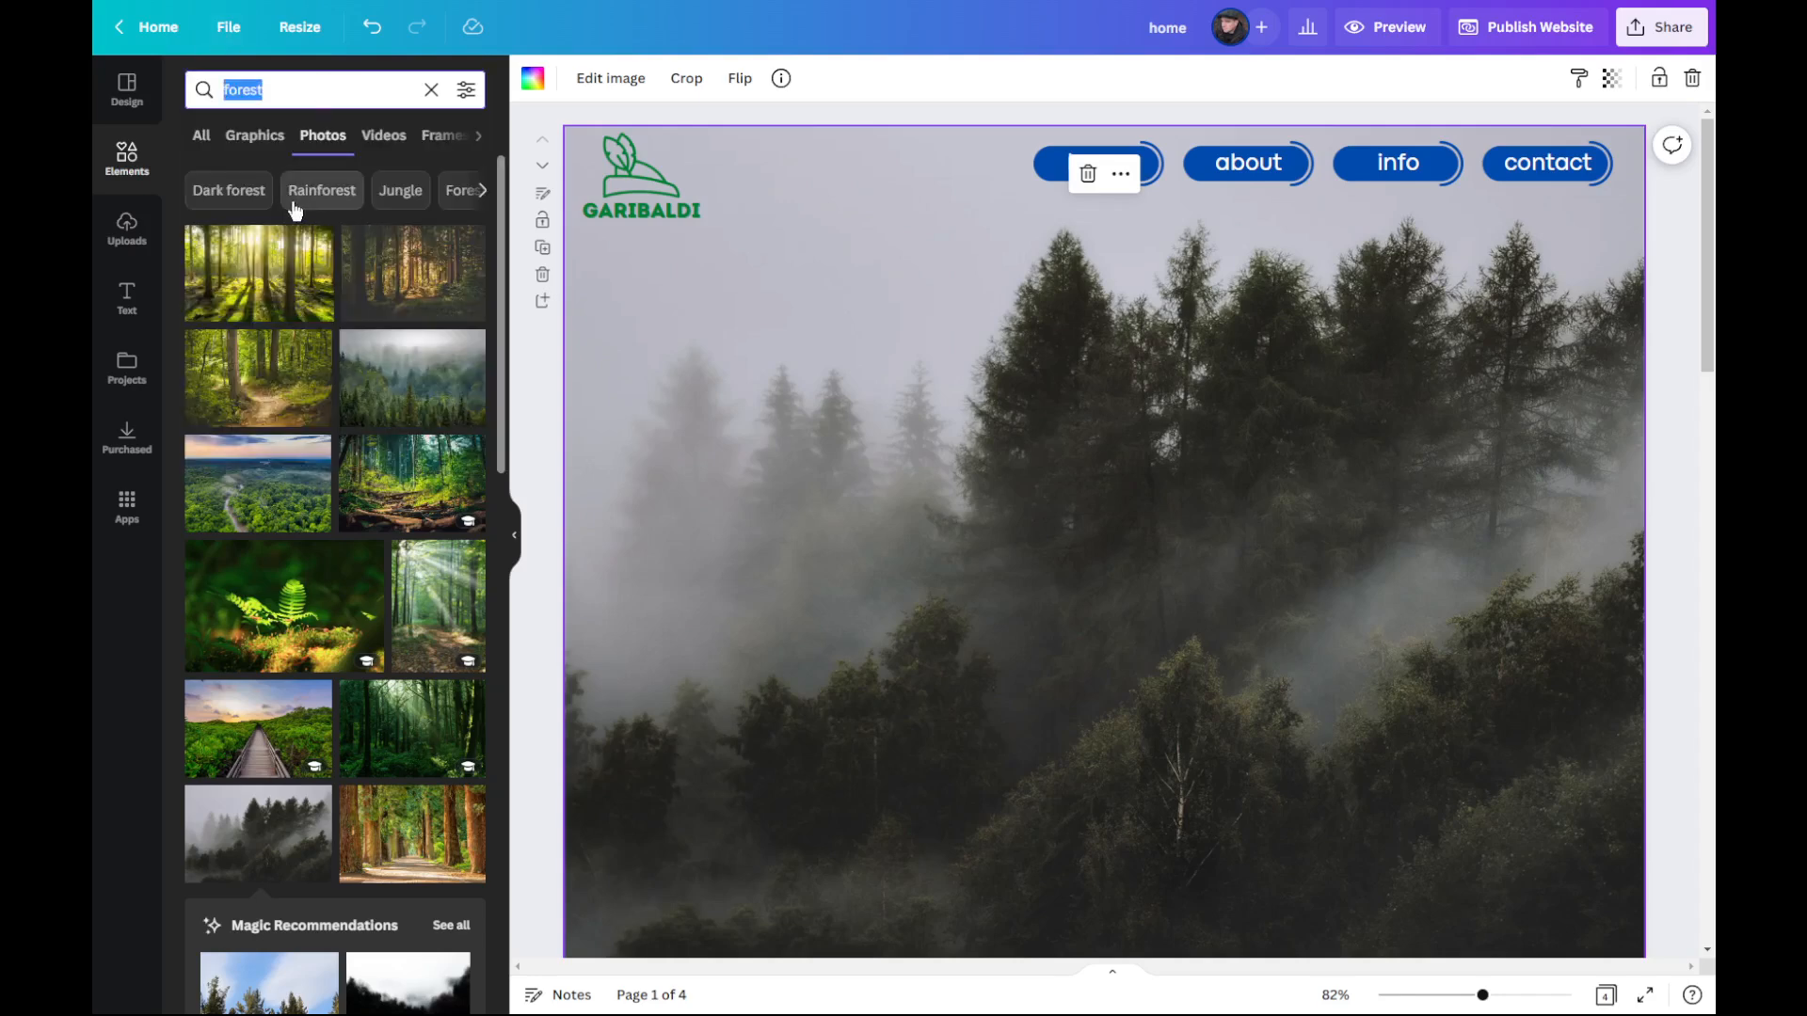
text(archer)
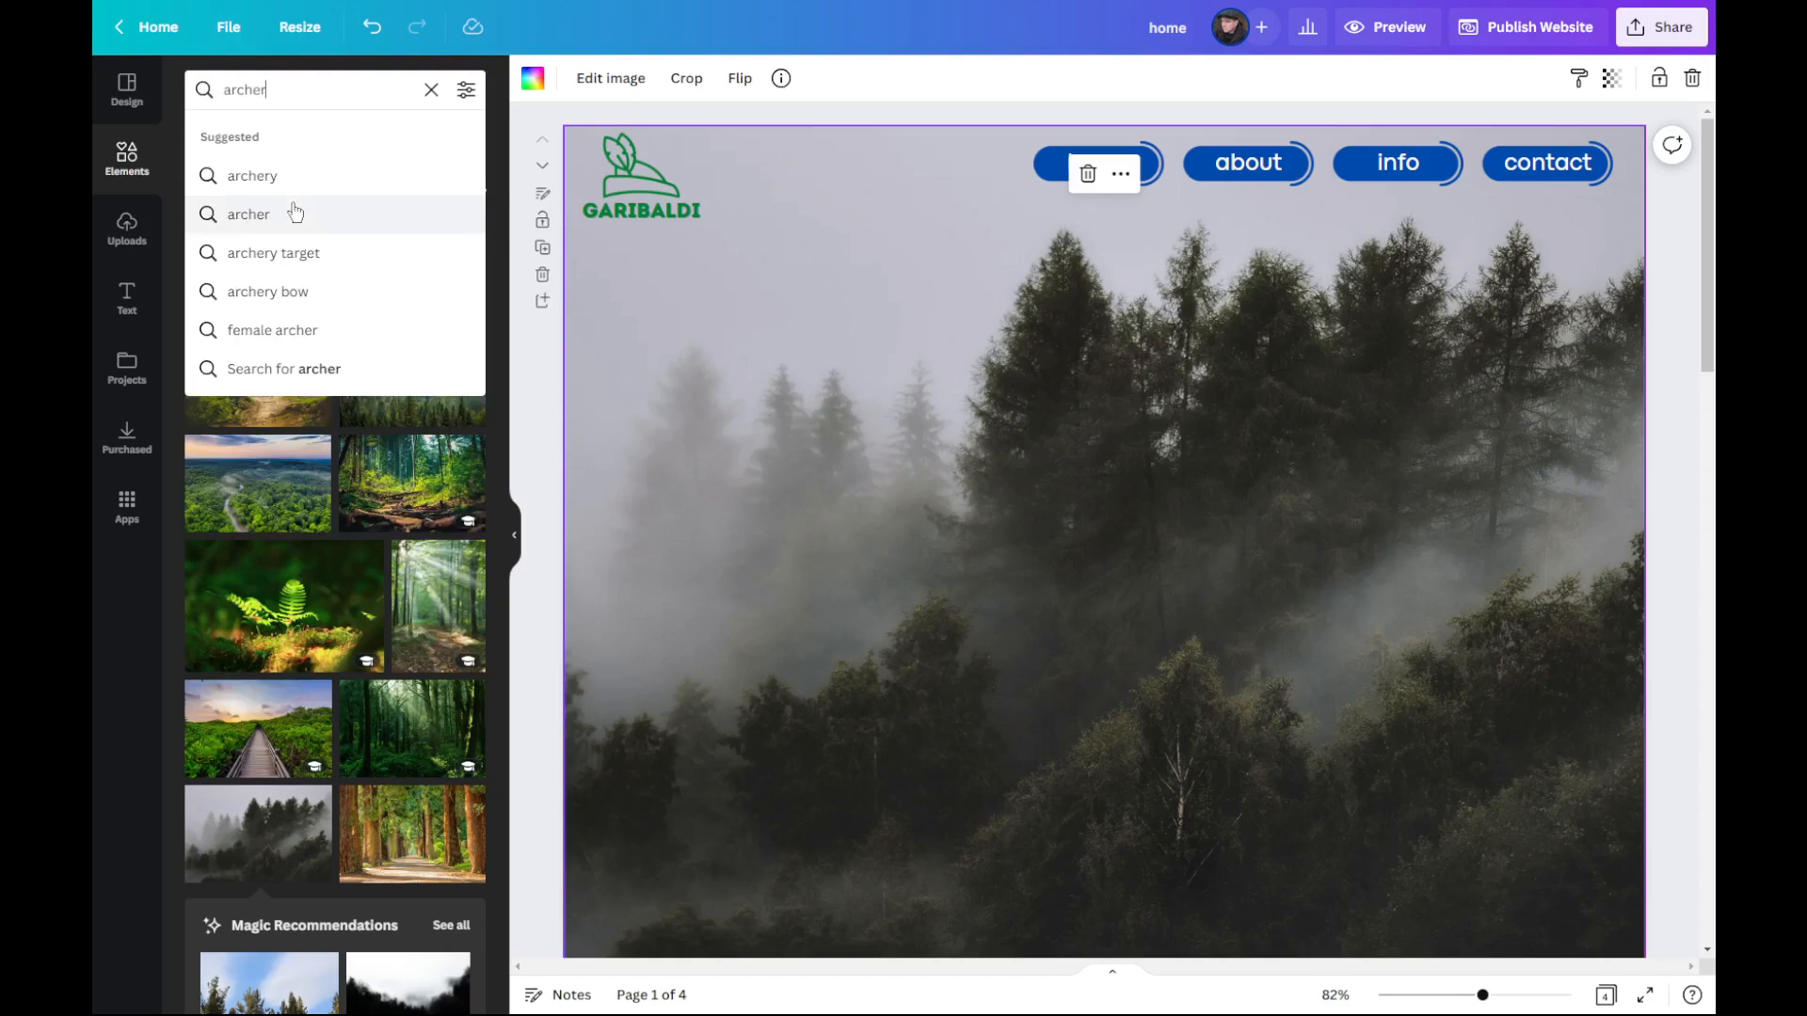
key(Return)
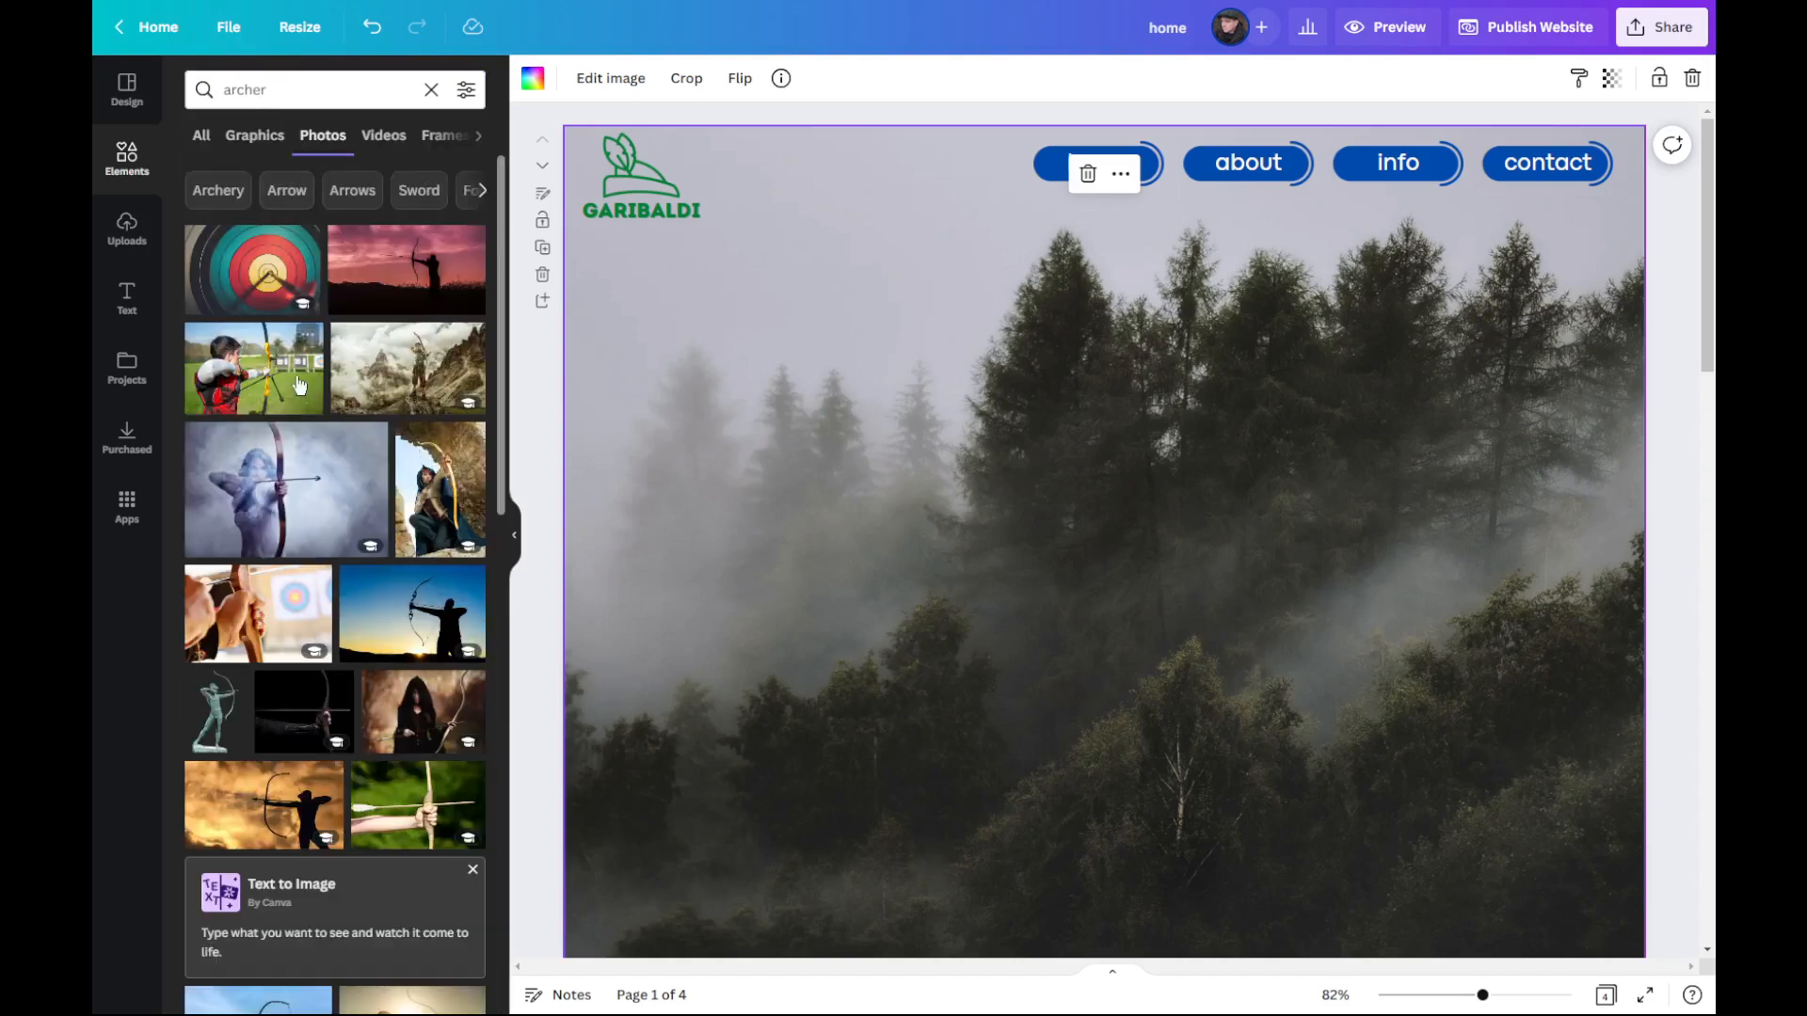
drag(266, 369, 738, 290)
drag(1568, 842, 1333, 688)
drag(1279, 498, 1244, 508)
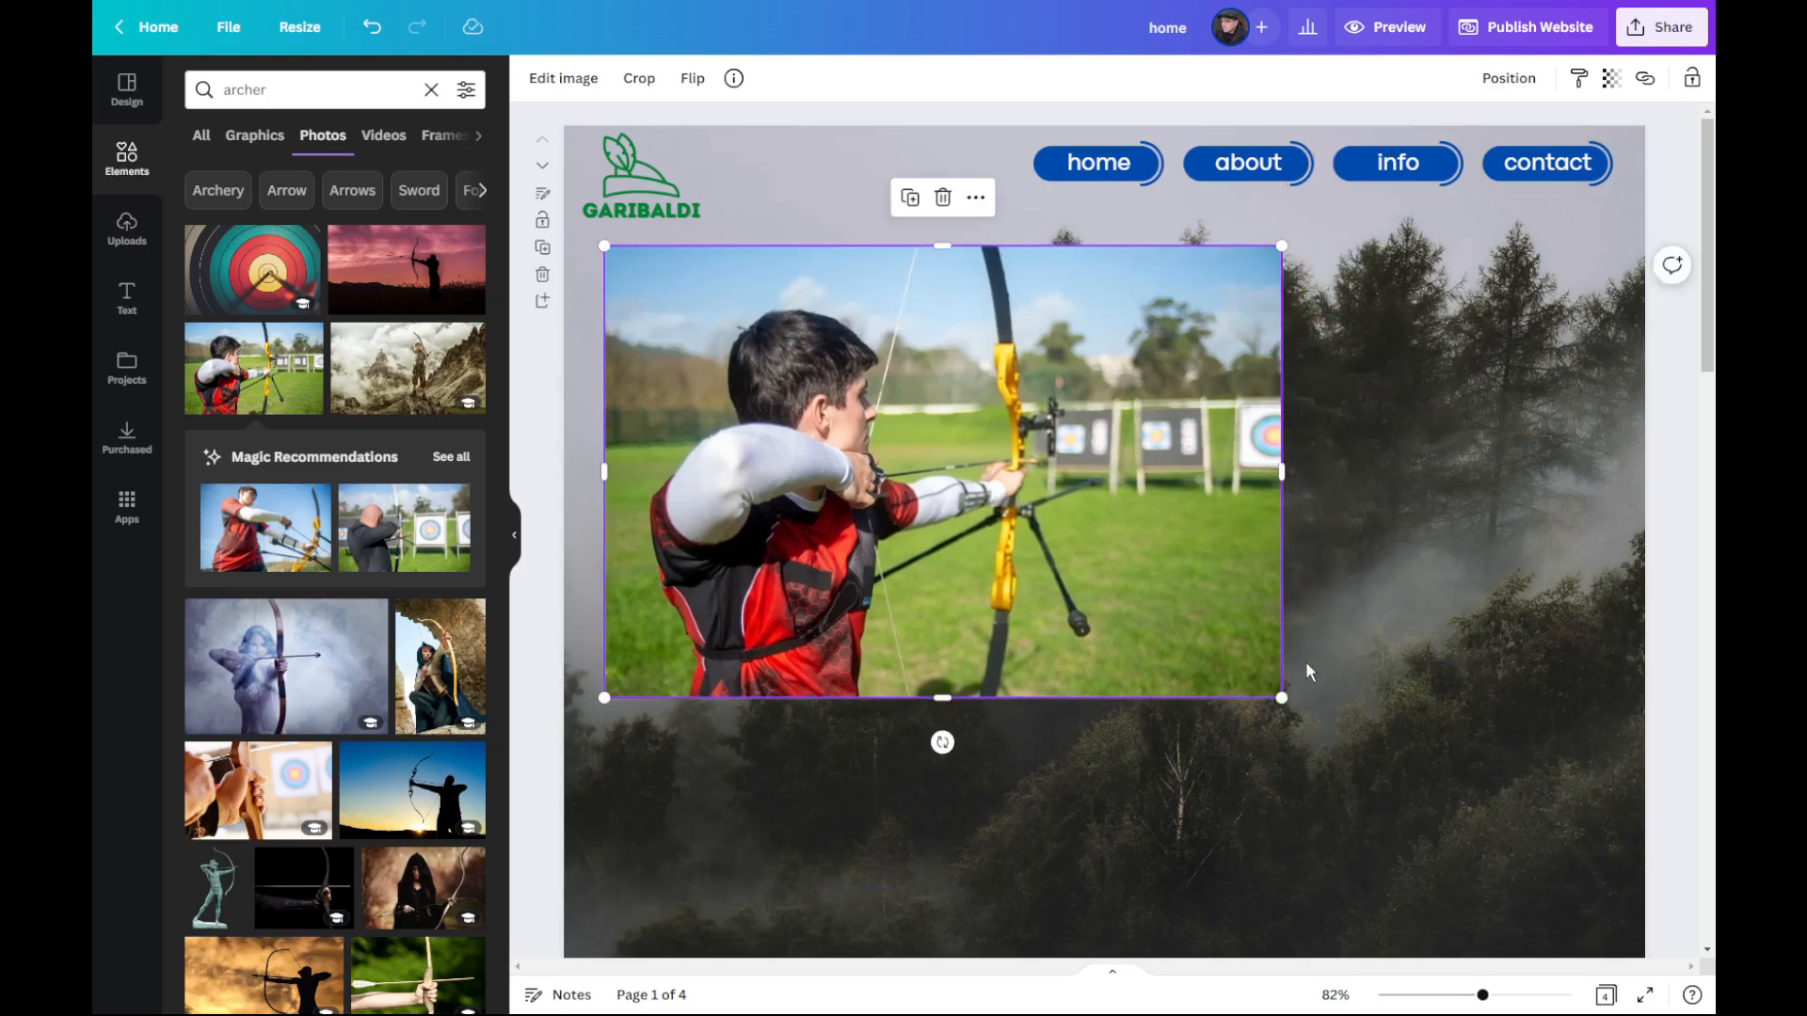
drag(1277, 693, 1181, 581)
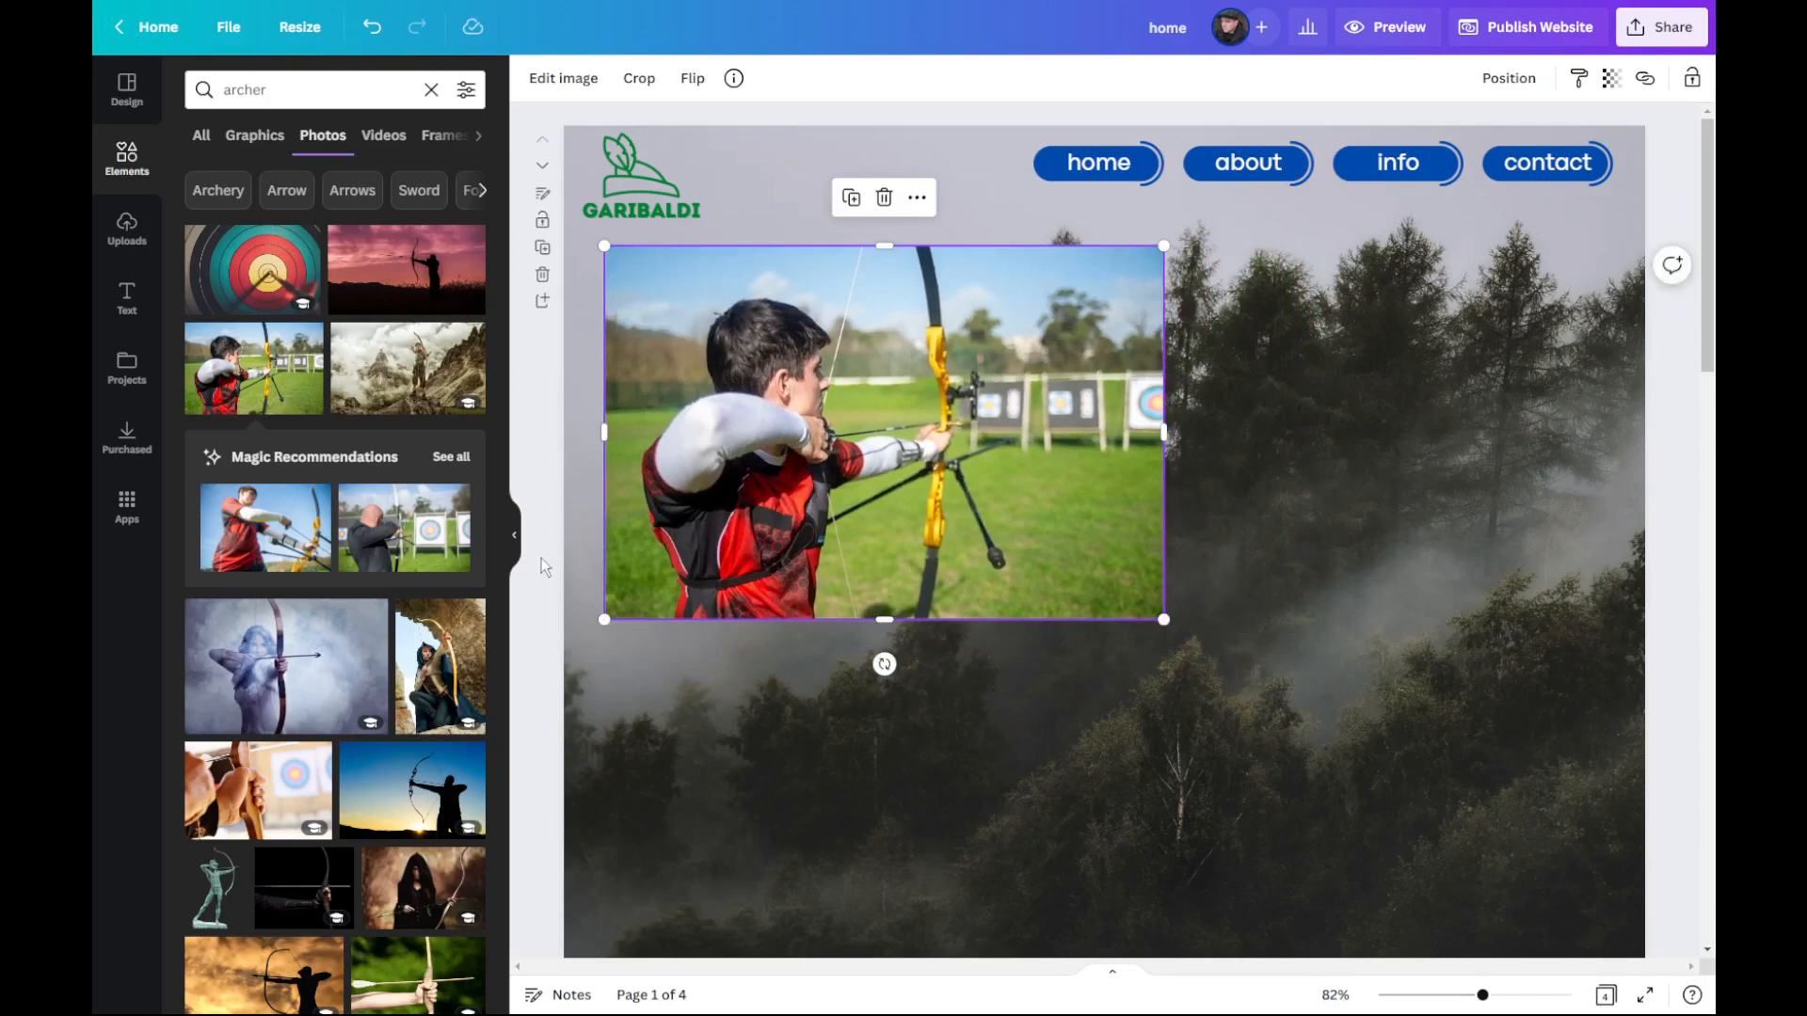
Step: Add a subheading text box, narrow it, and place it beside the archer photo, level with the photo's upper edge
click(127, 302)
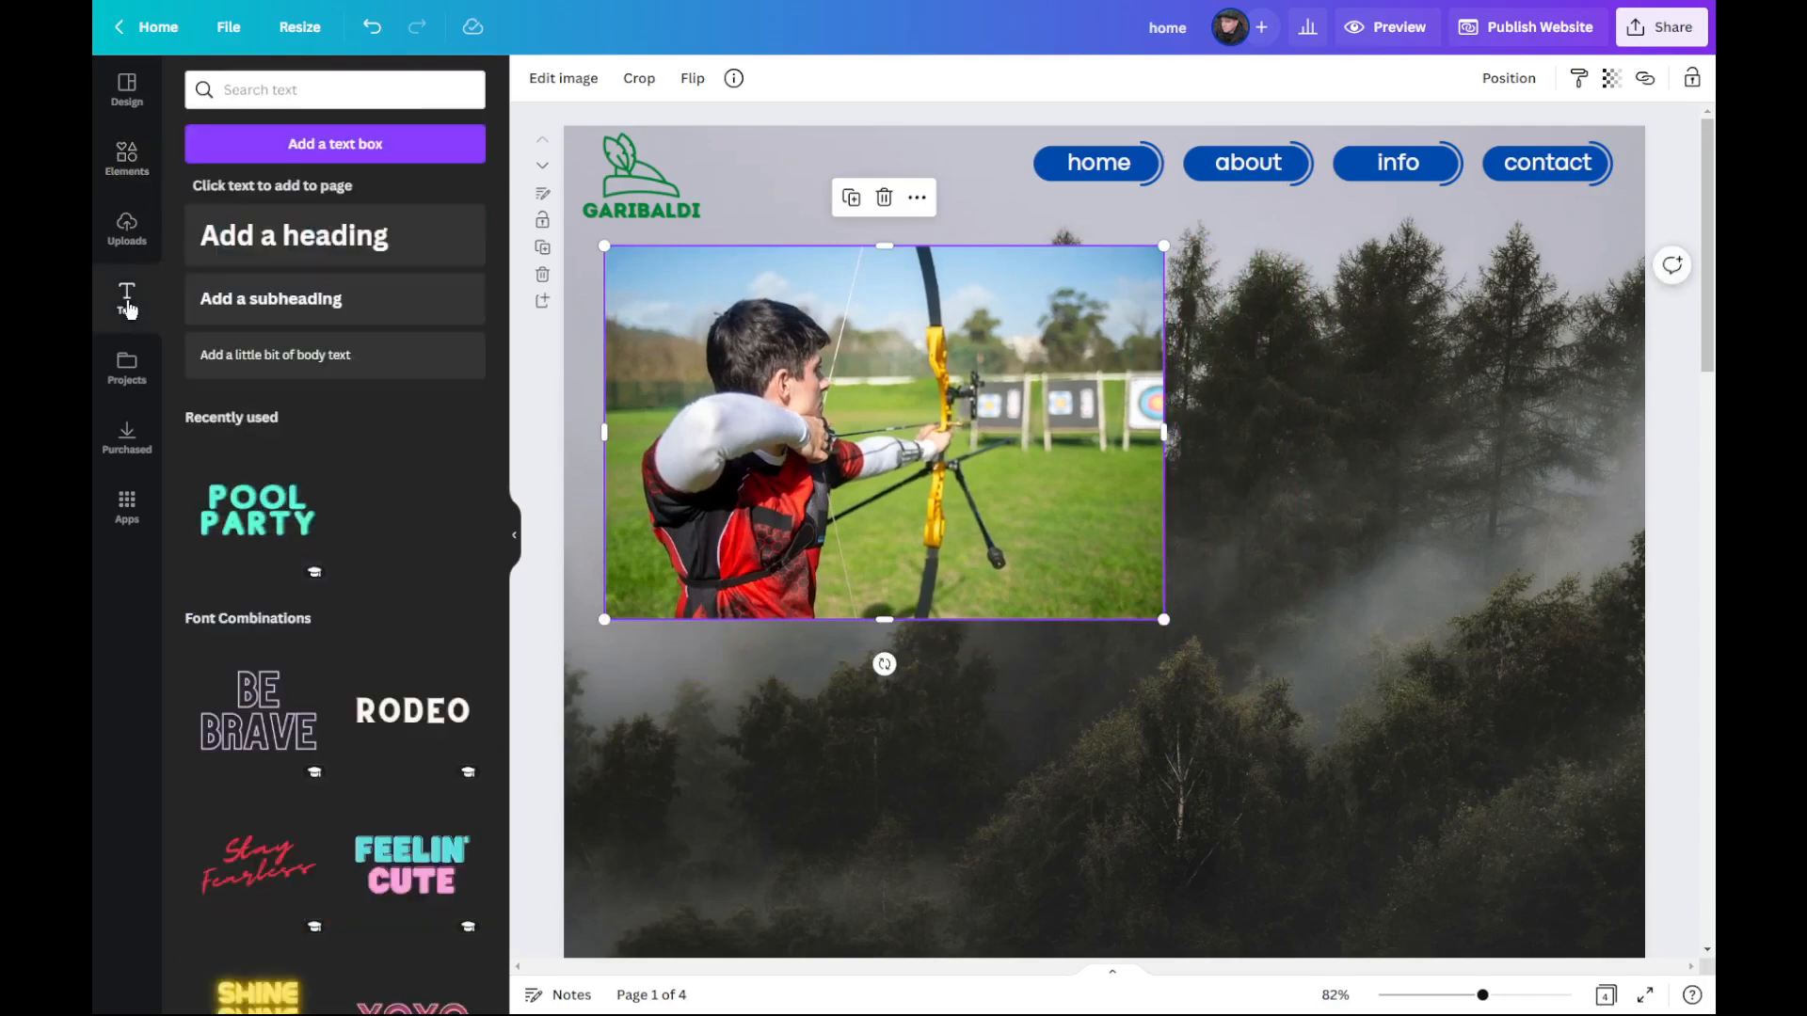
click(321, 313)
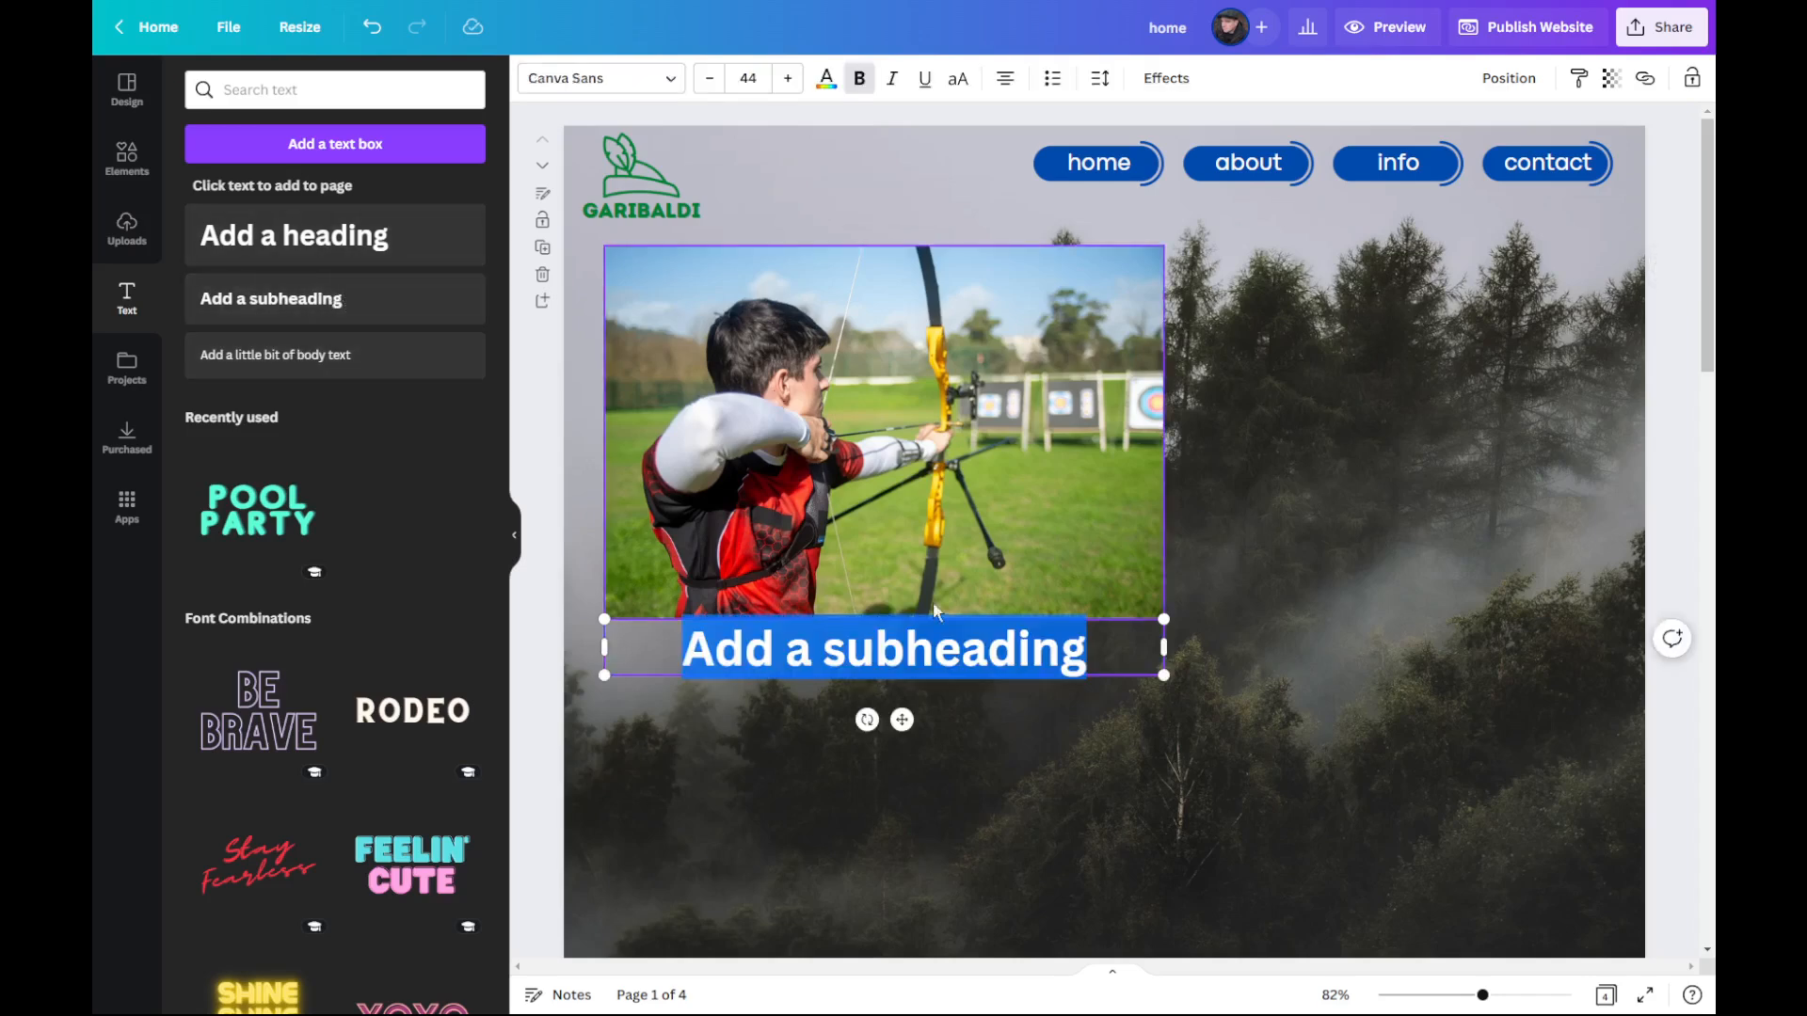
drag(1126, 676, 1687, 307)
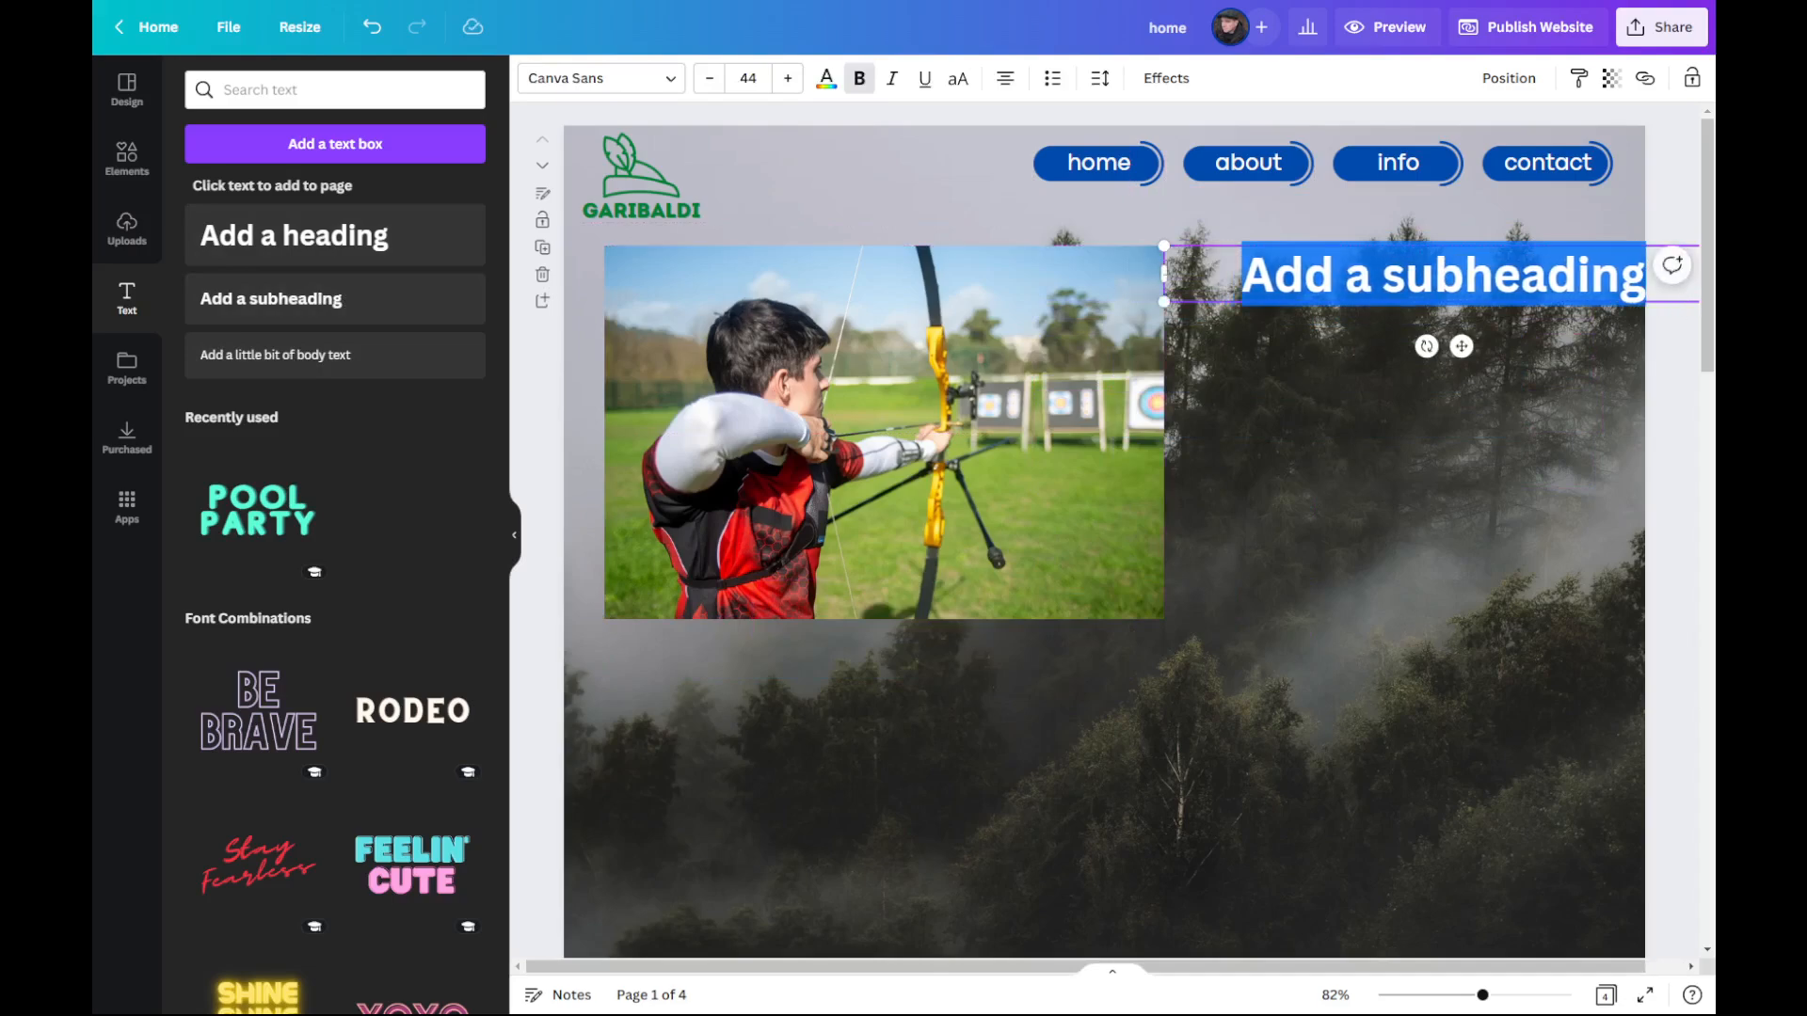
drag(1161, 267, 1302, 270)
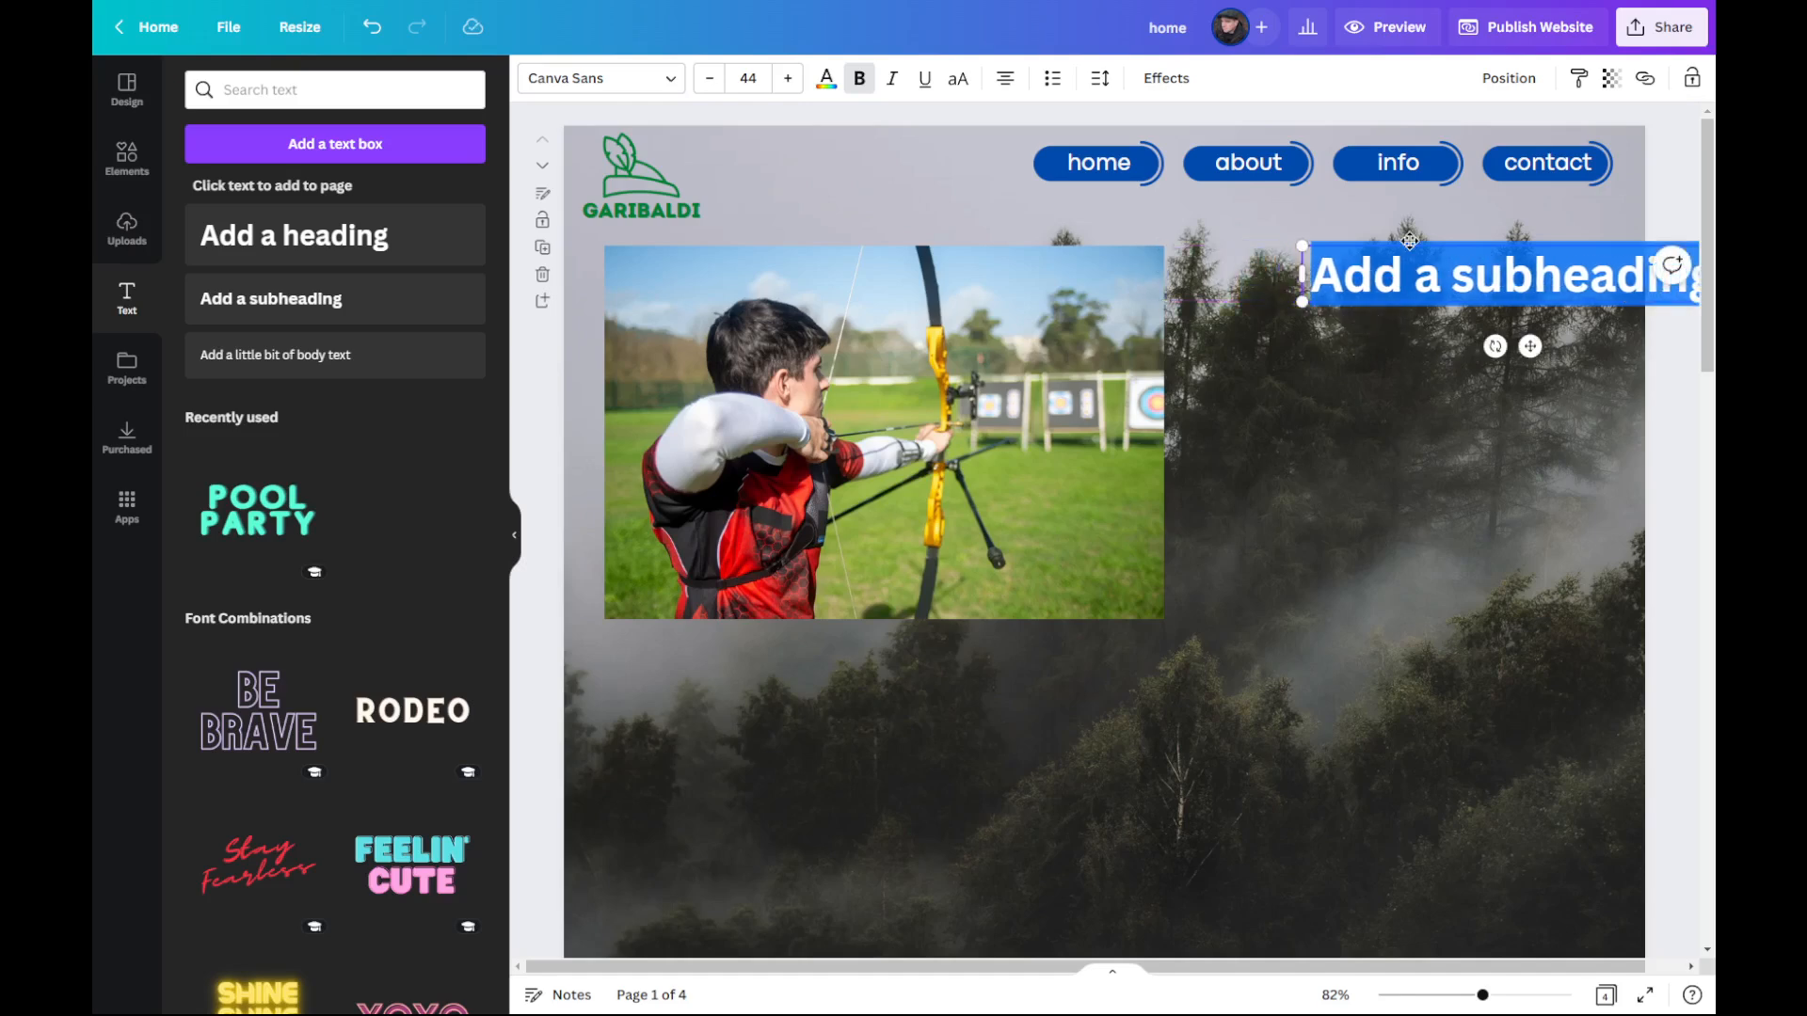
drag(1531, 346, 1436, 345)
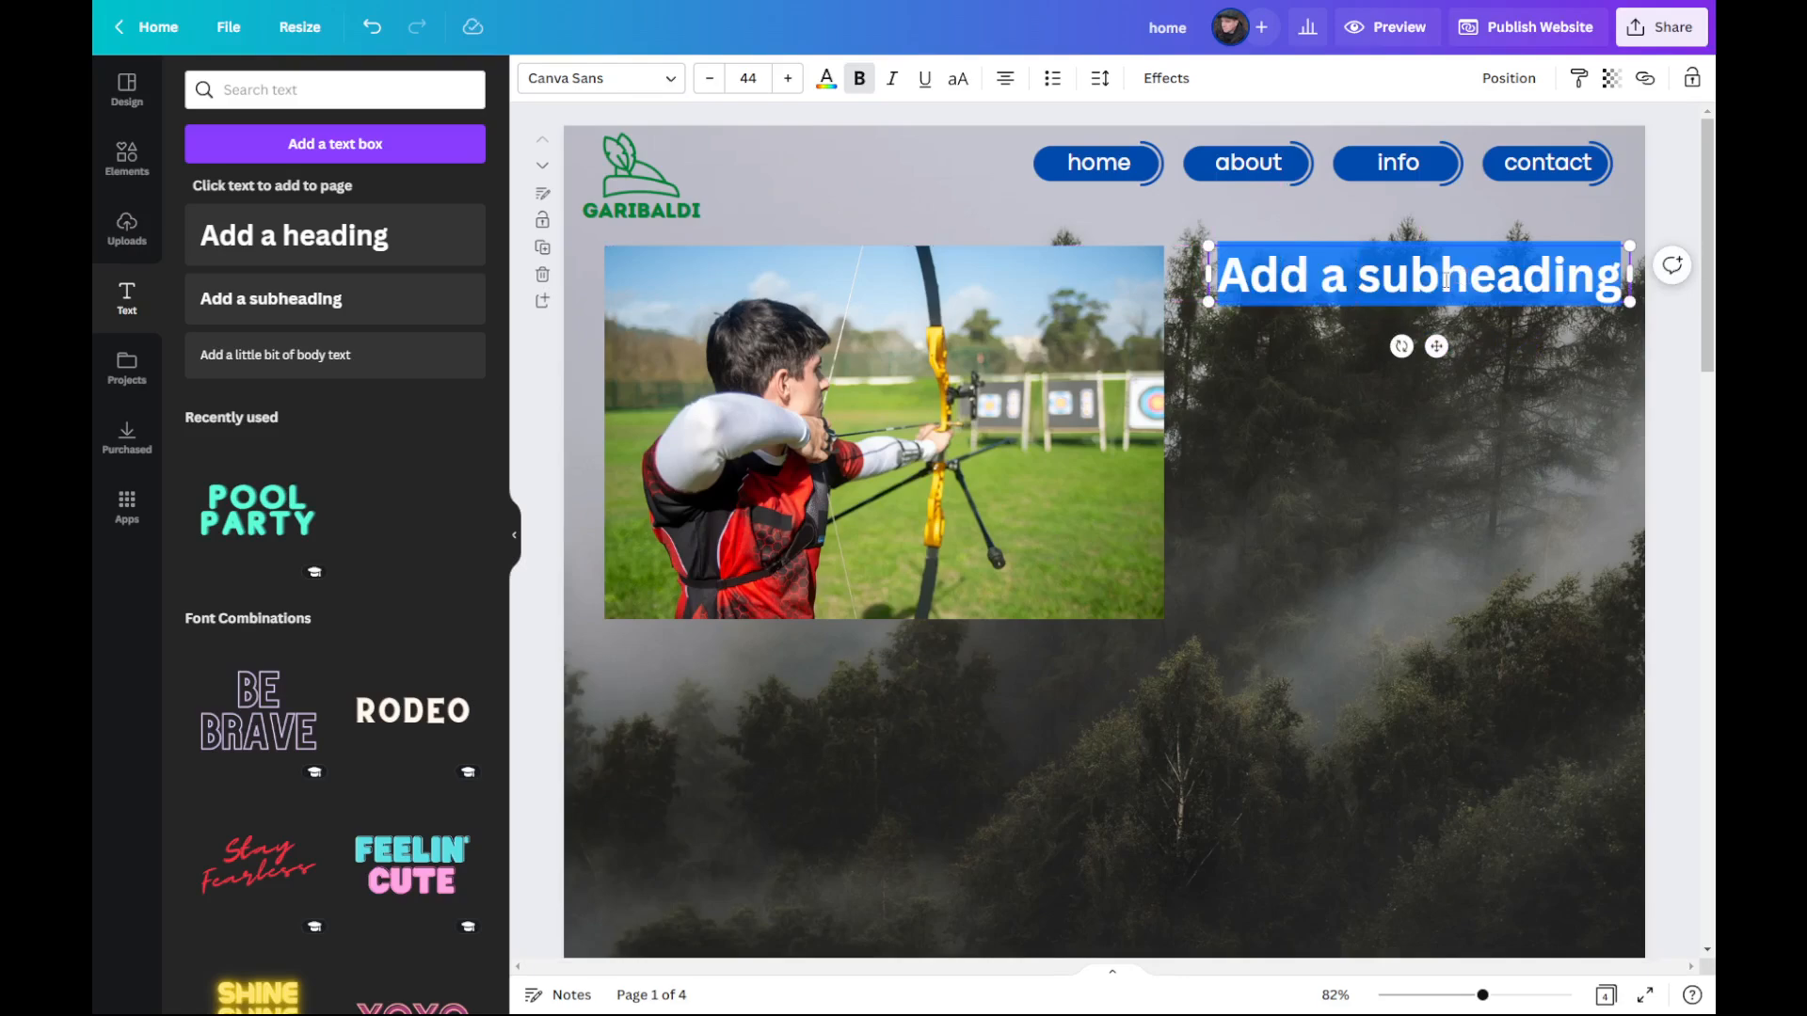
click(1380, 399)
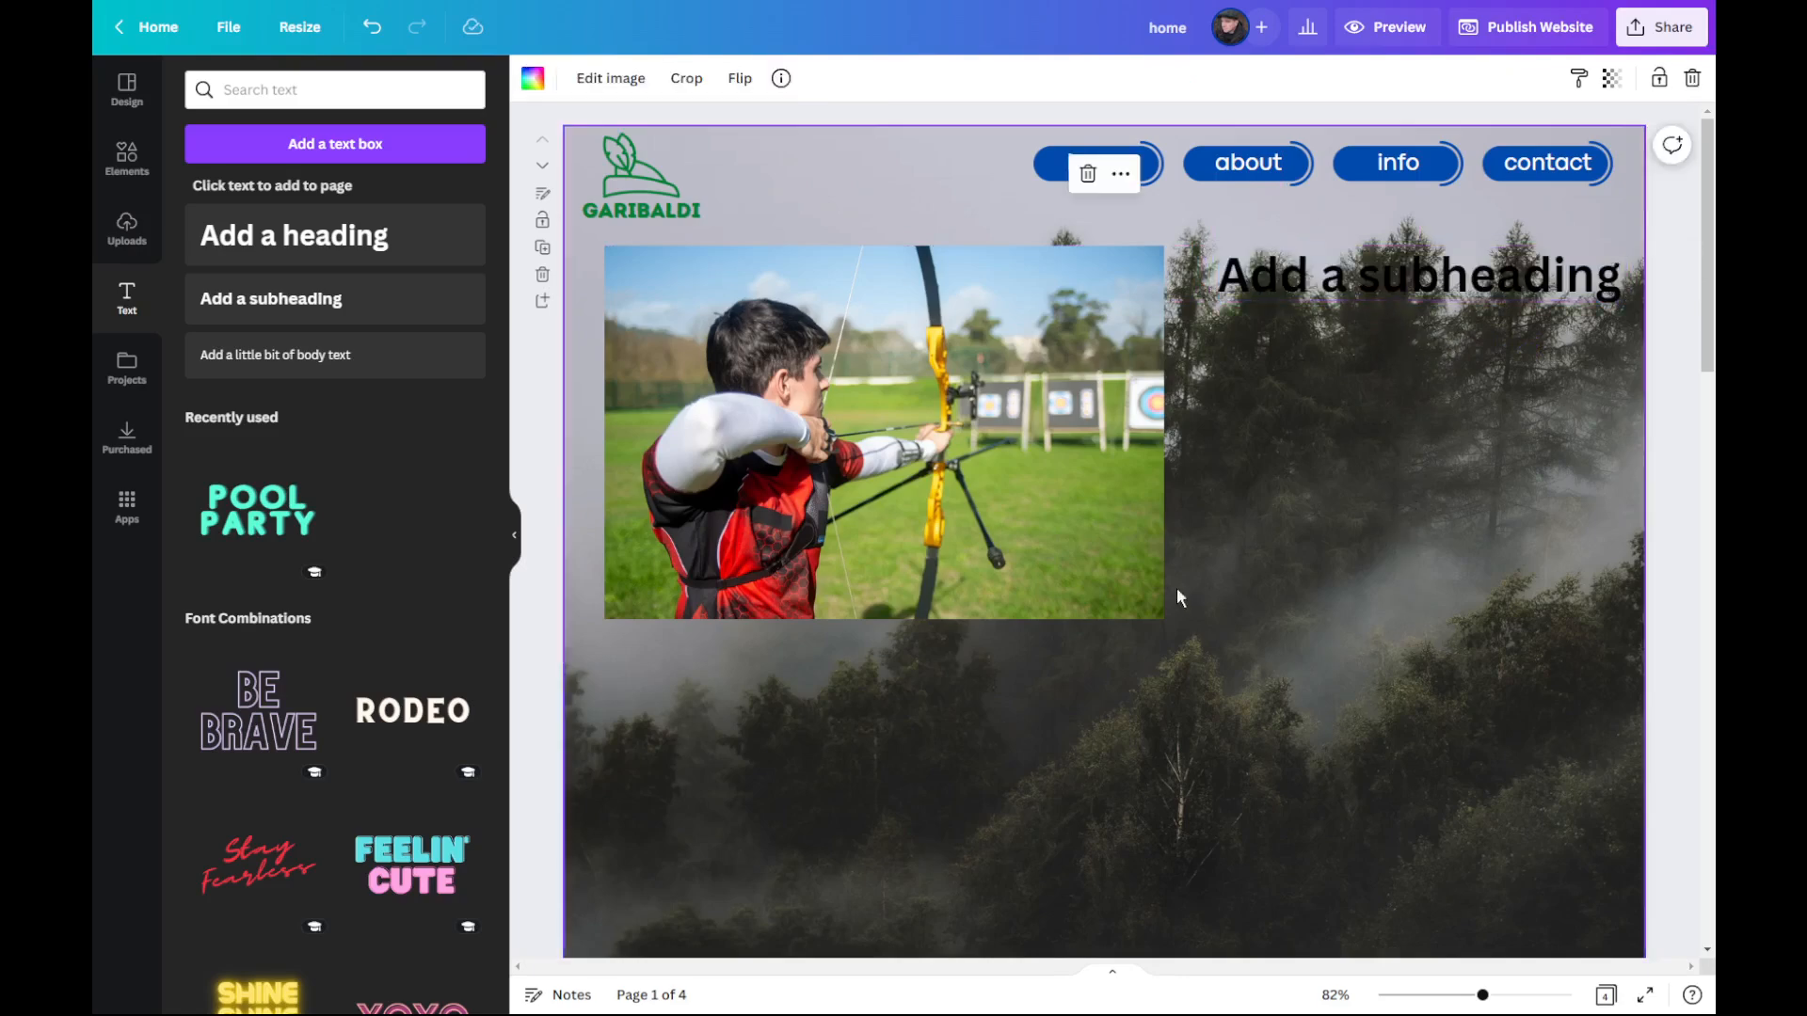
click(1613, 80)
drag(1612, 160, 1664, 186)
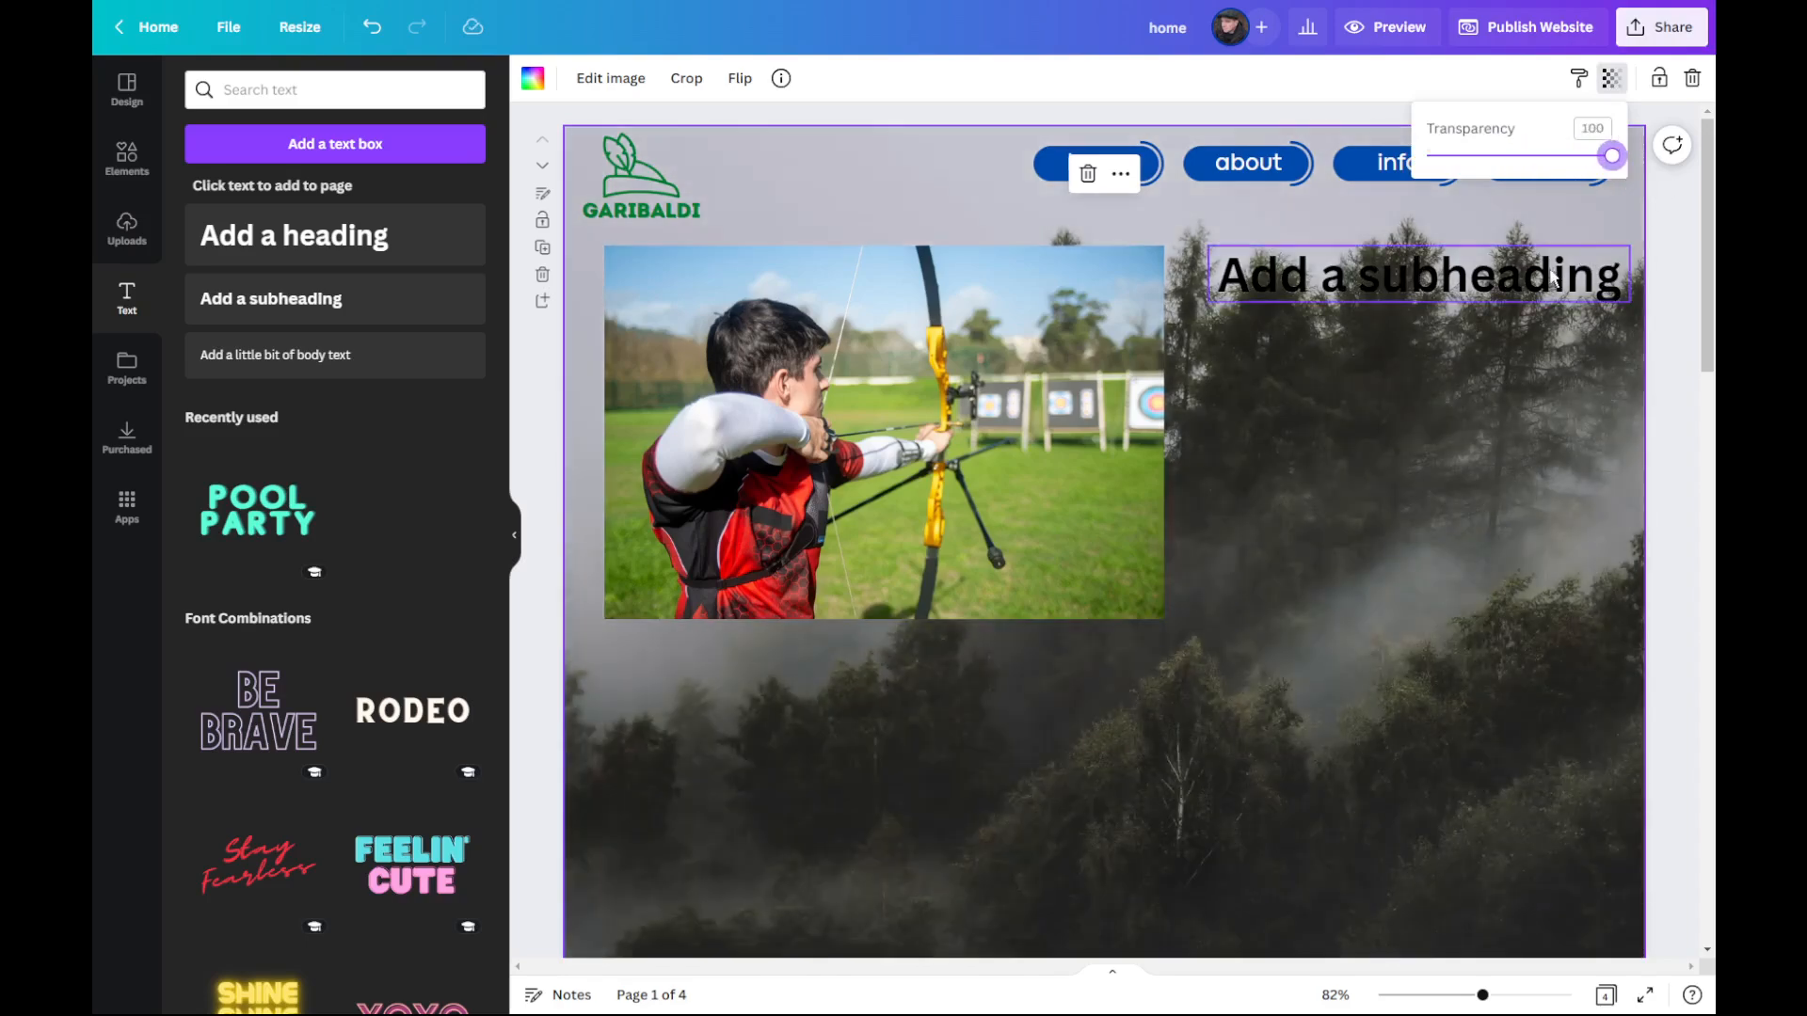
Step: Recolour the subheading text, trying white and settling on the document blue used by the navigation buttons
click(1555, 278)
click(825, 83)
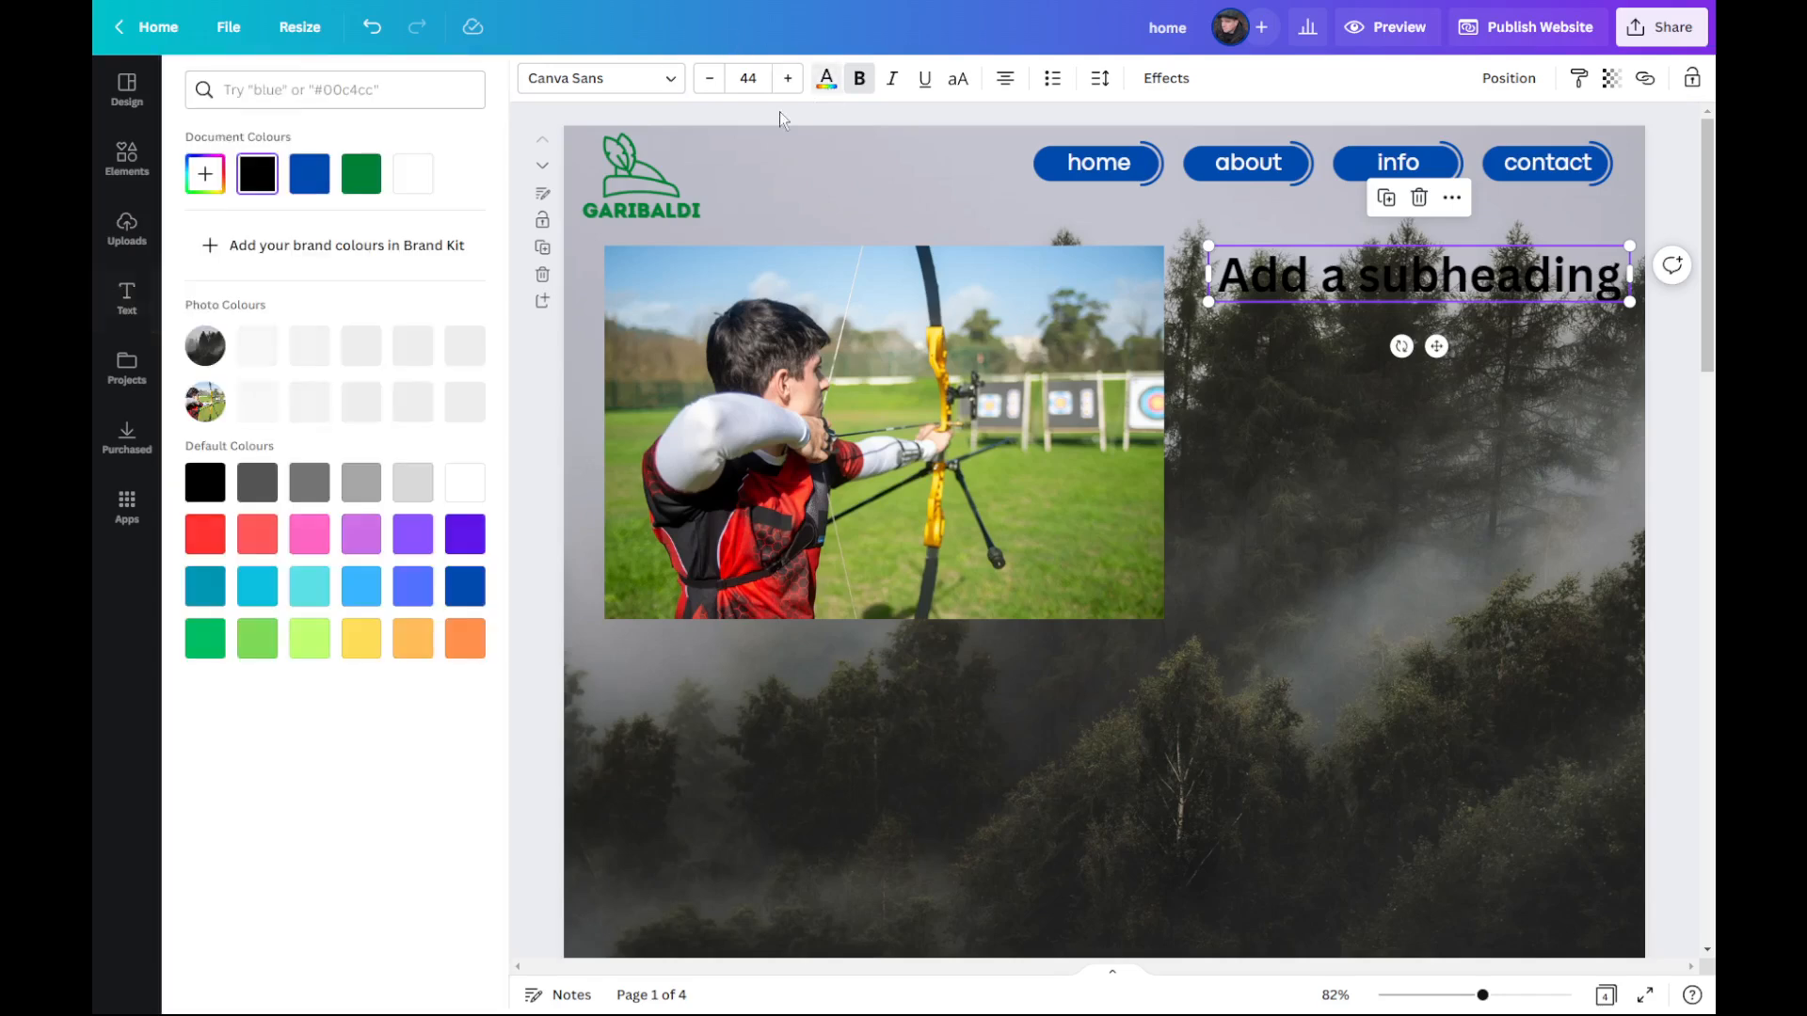
click(412, 175)
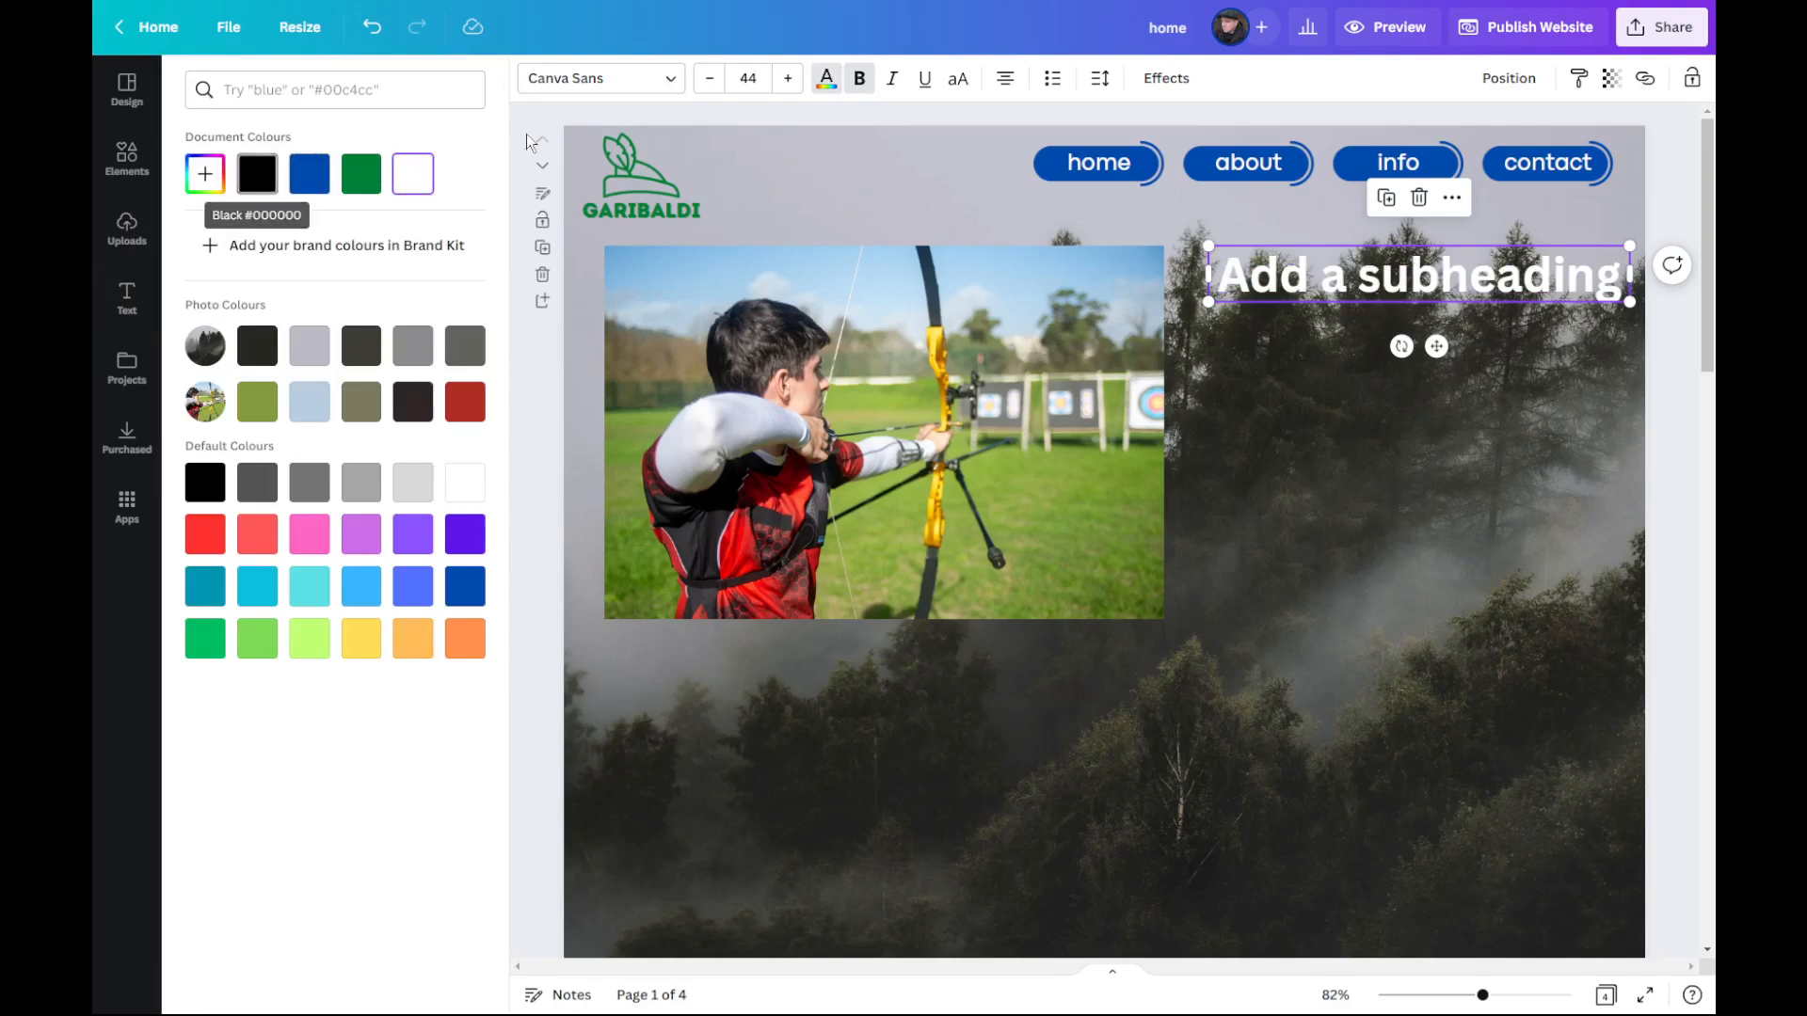
click(309, 174)
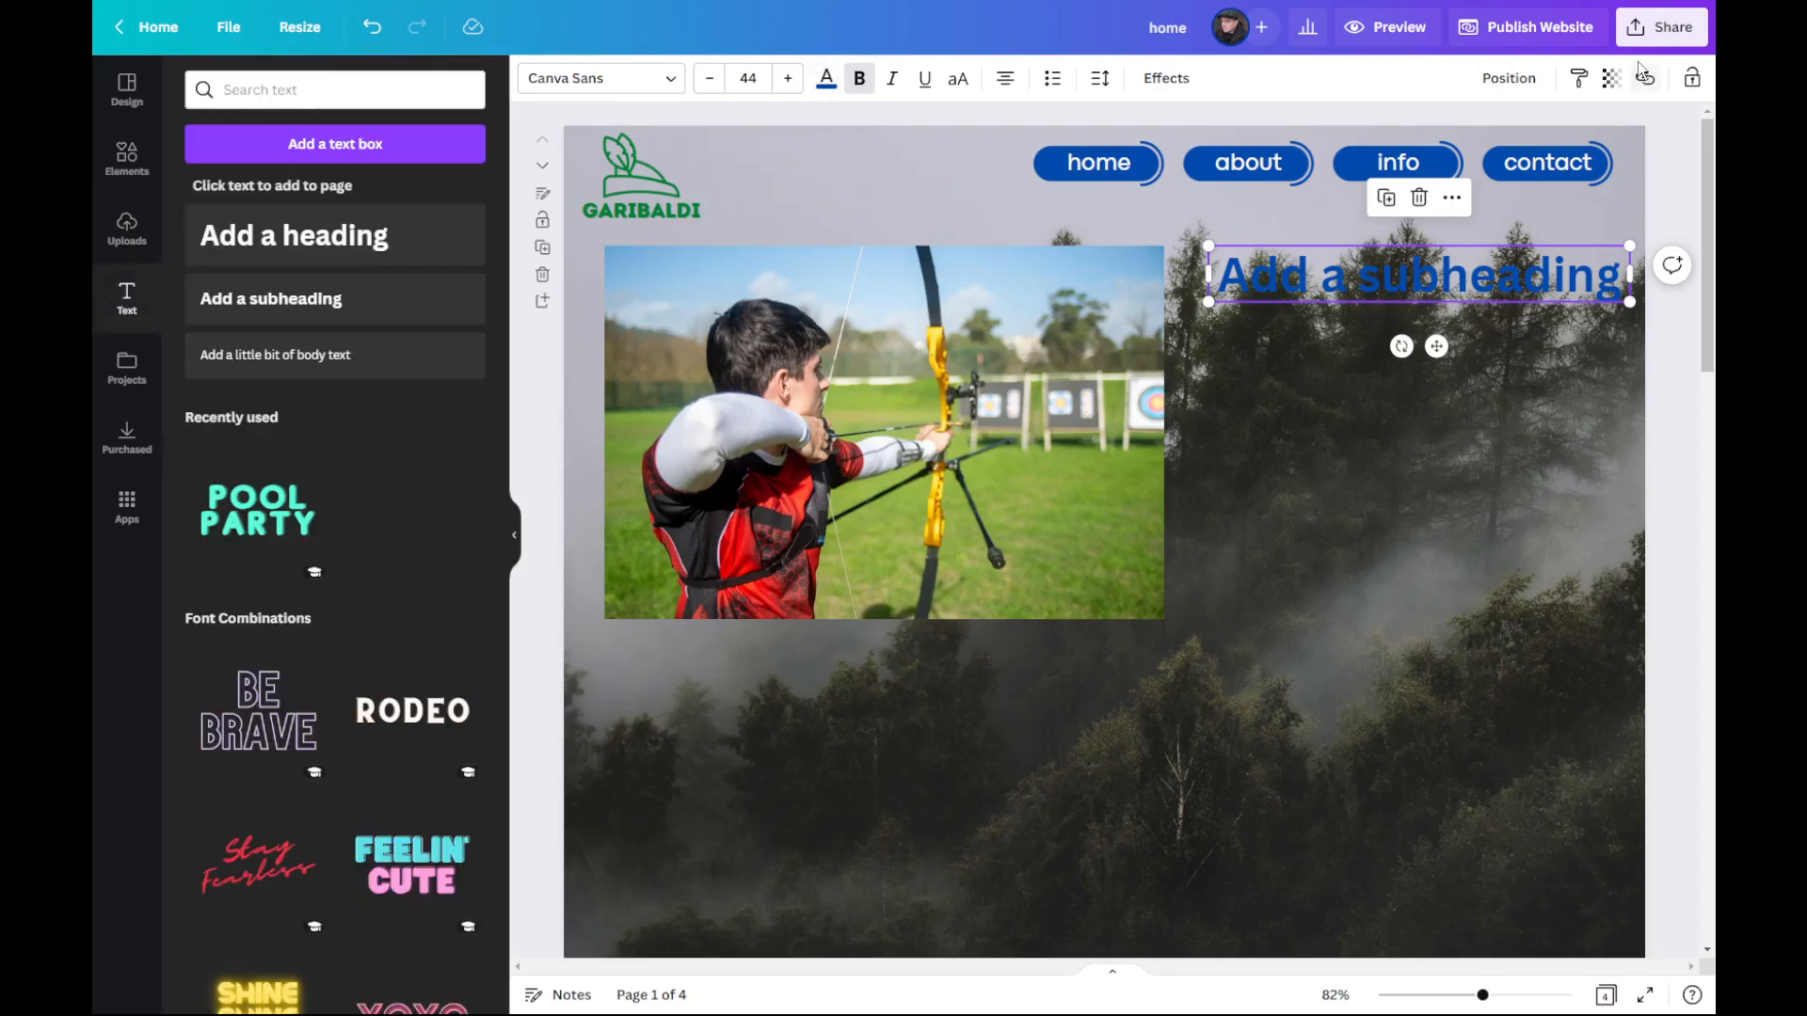
Step: Lower the transparency value of the forest background photo to under half so it appears faded behind the content
click(1611, 78)
drag(1613, 158, 1692, 170)
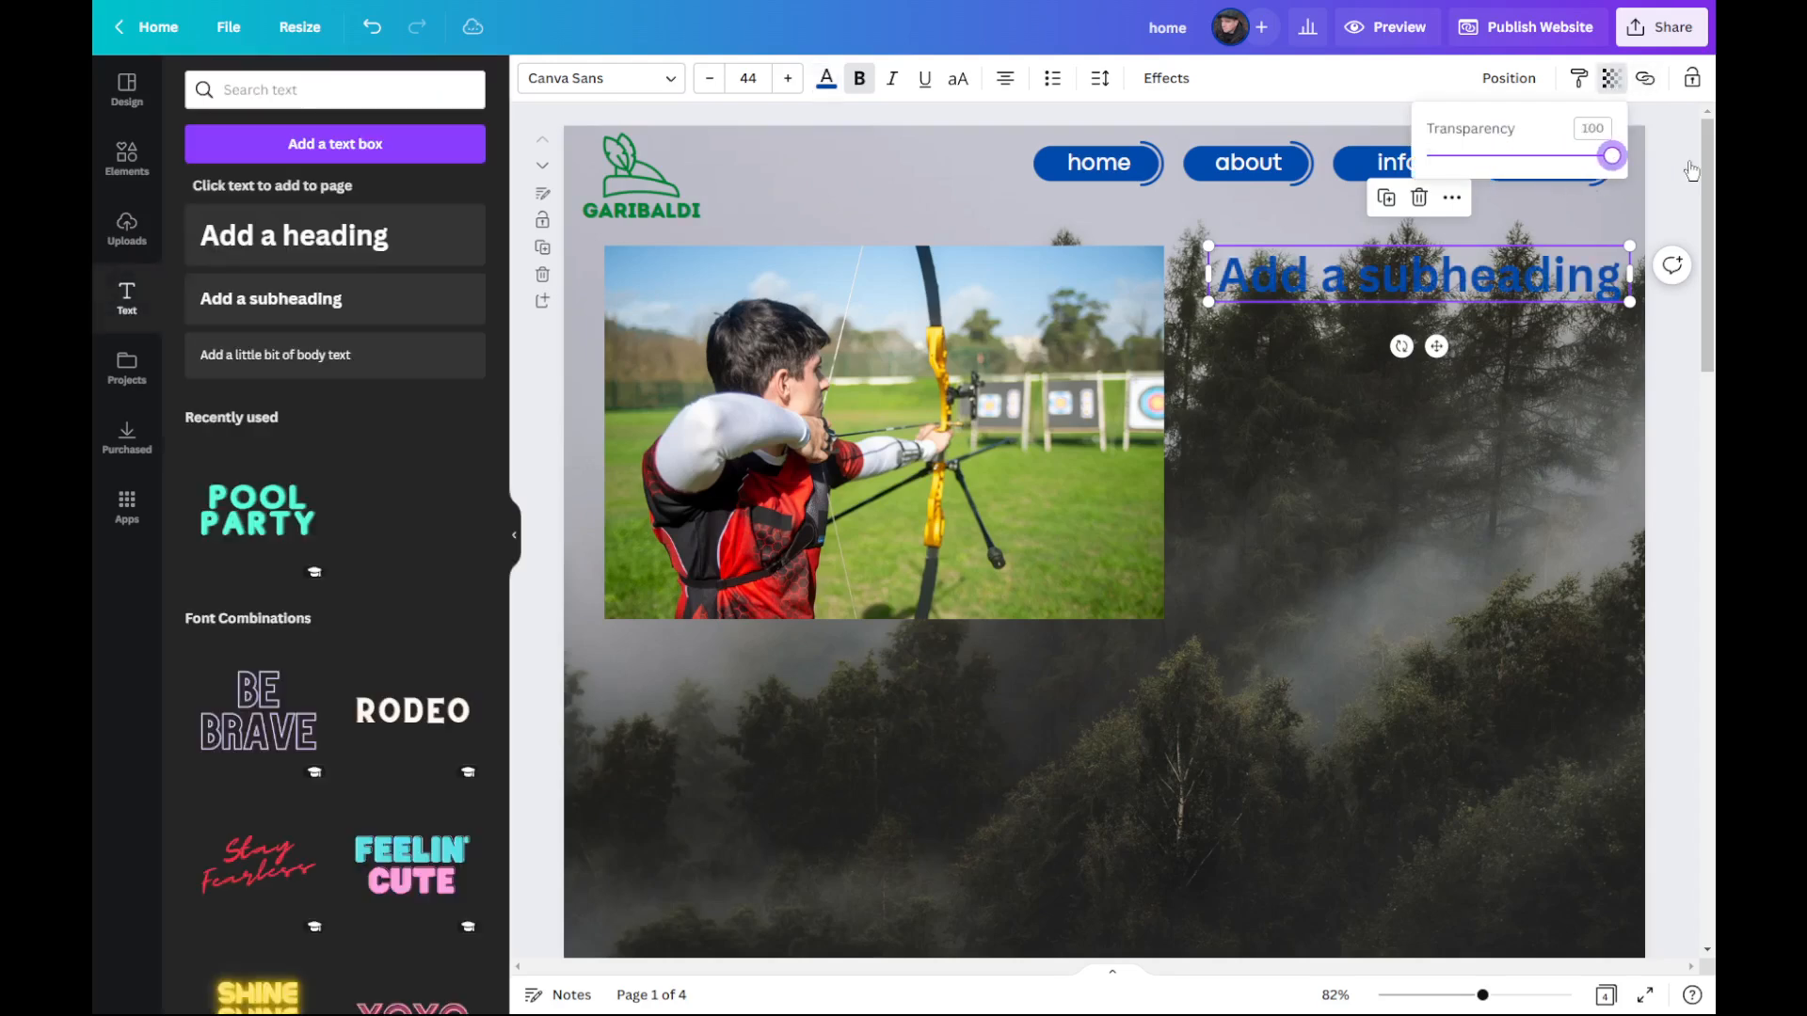
click(1438, 608)
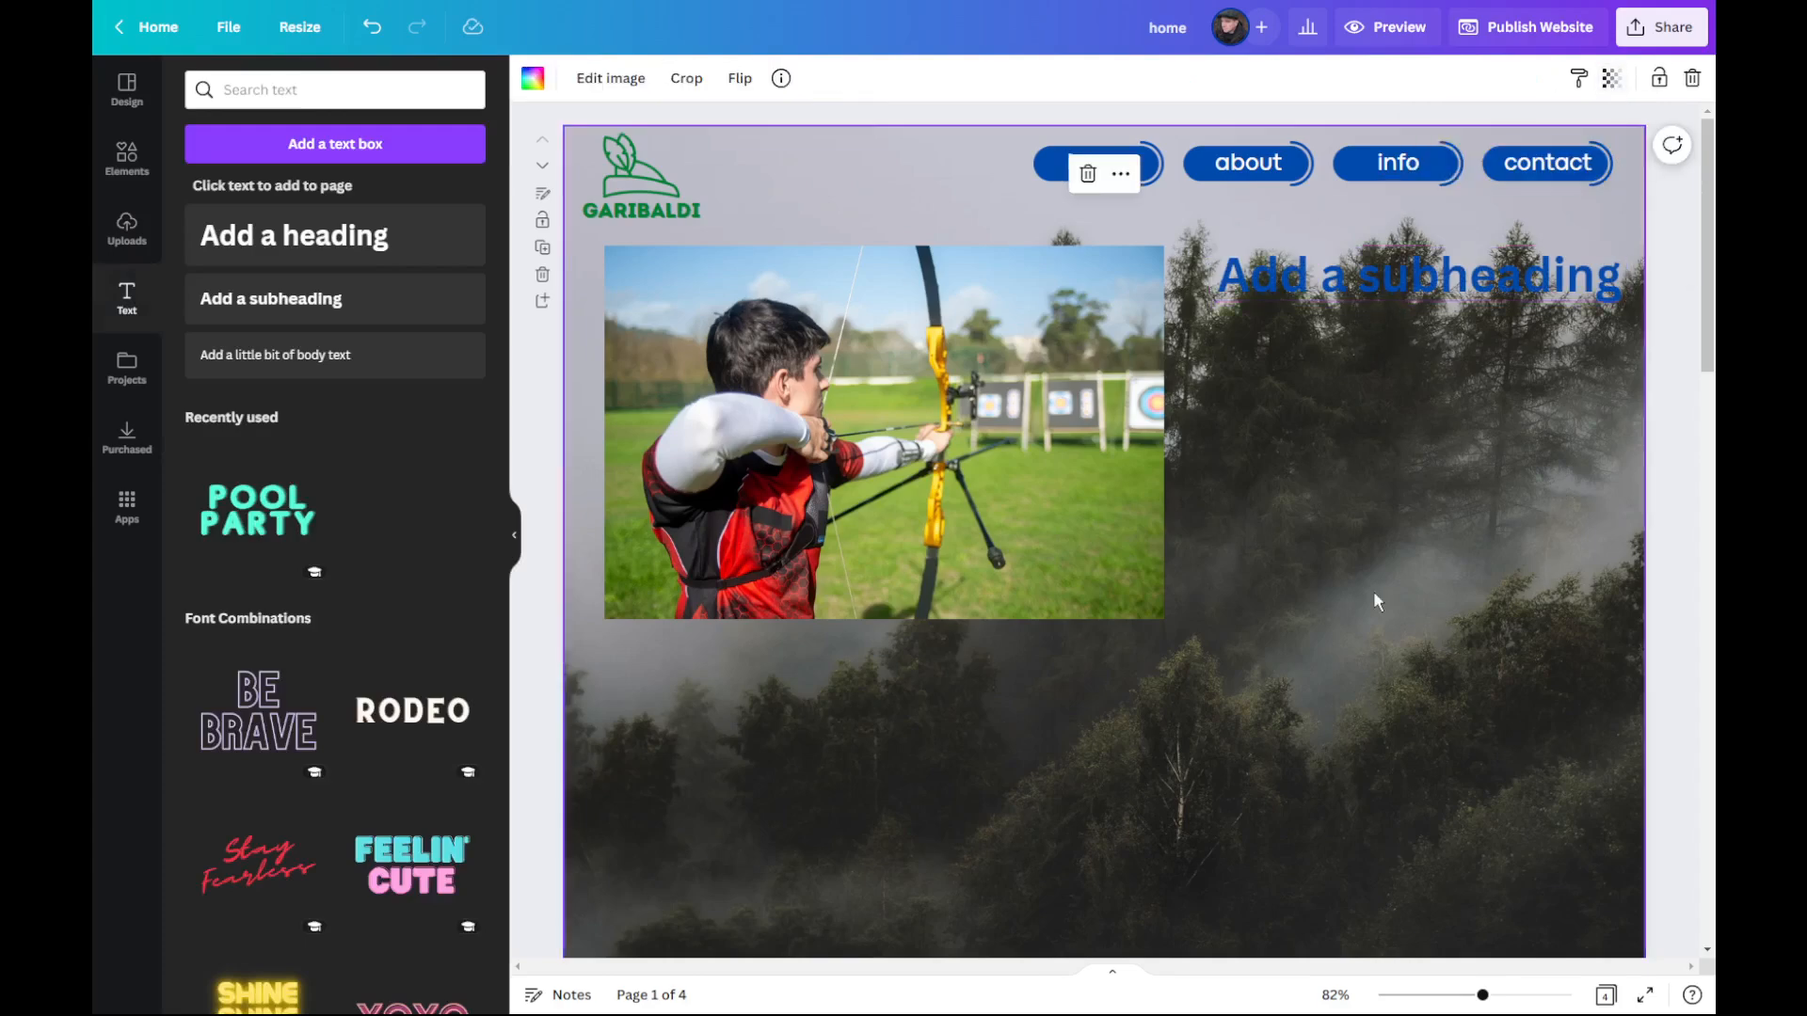
click(1614, 81)
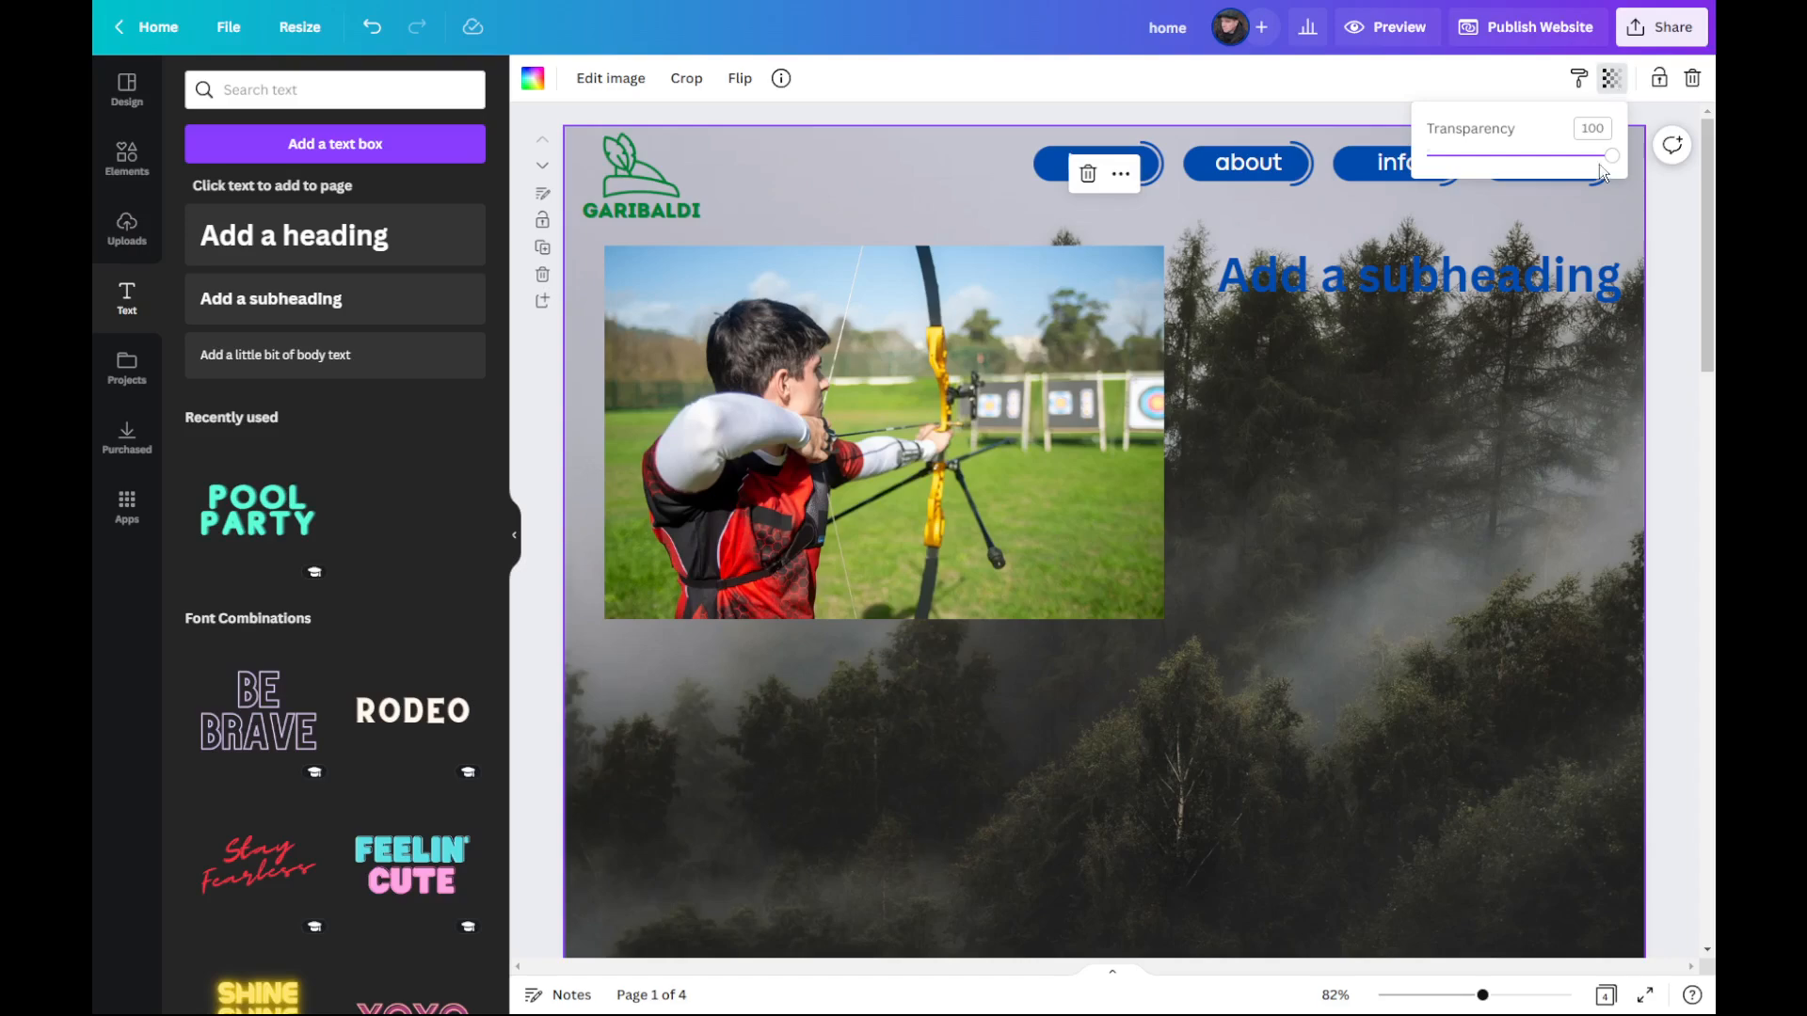
drag(1615, 160, 1506, 181)
Step: Replace the subheading placeholder text beside the archer photo with "Archery in School"
click(1479, 281)
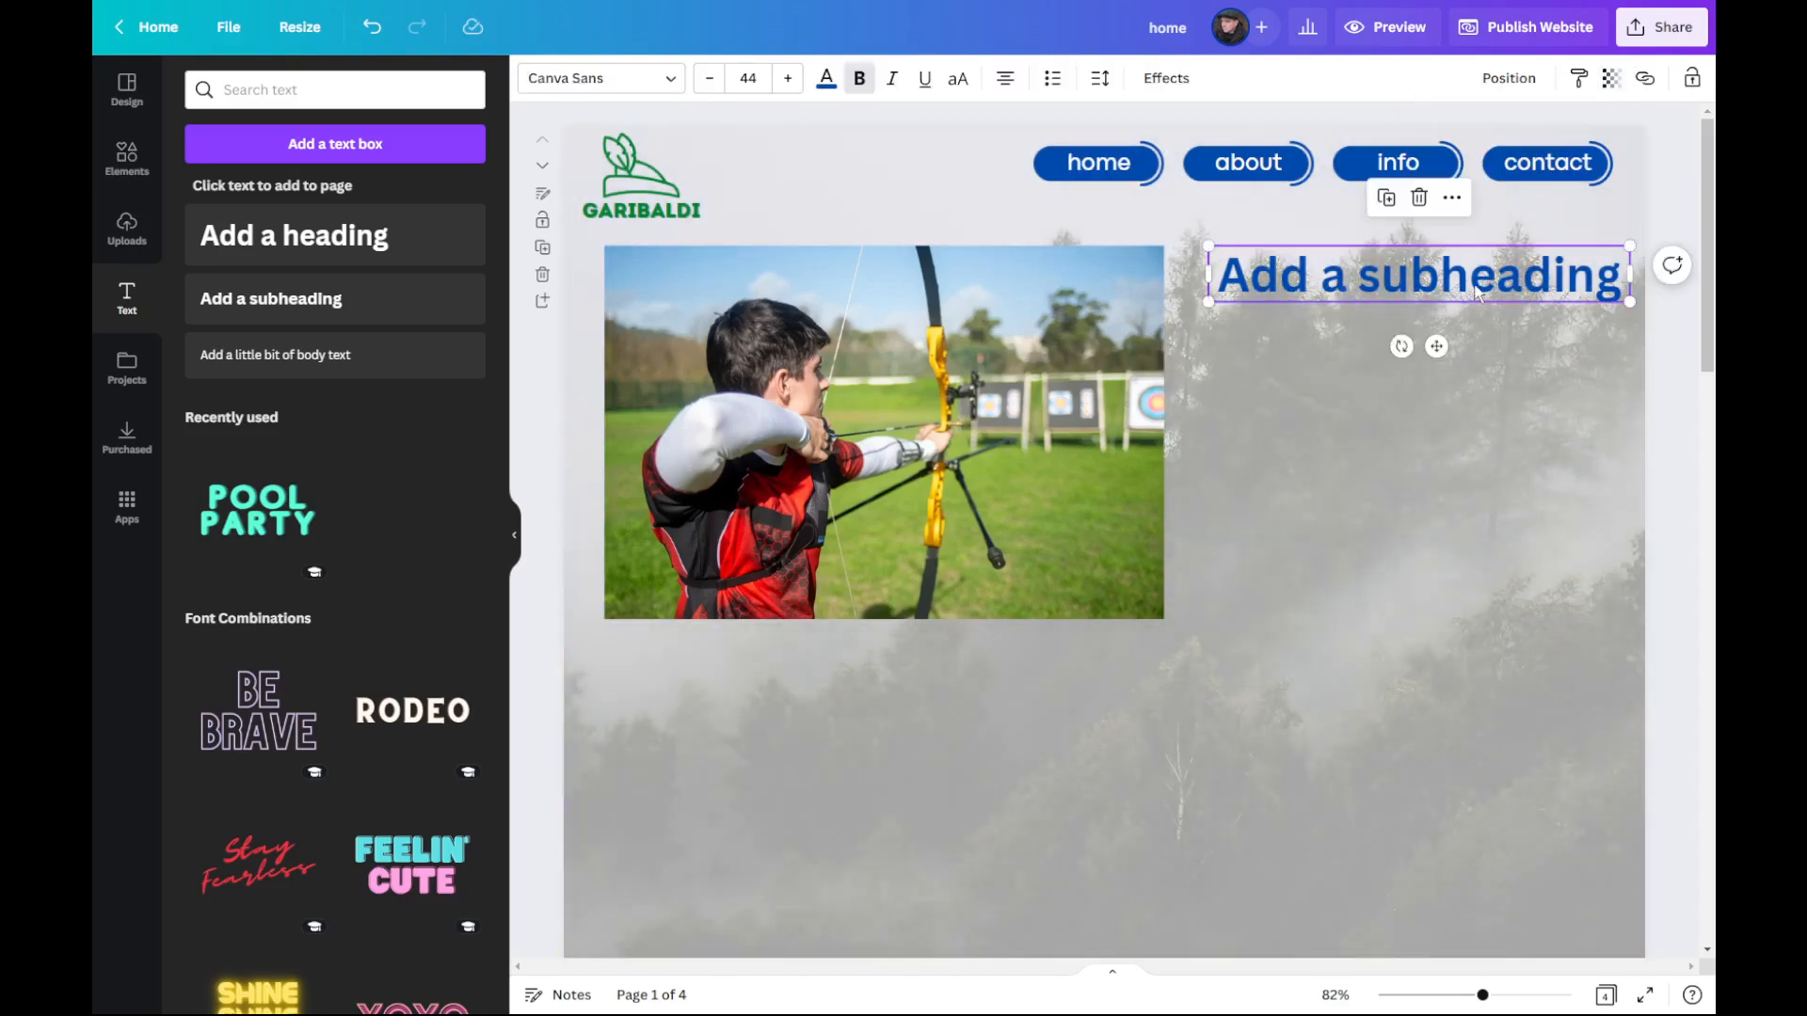
click(1480, 280)
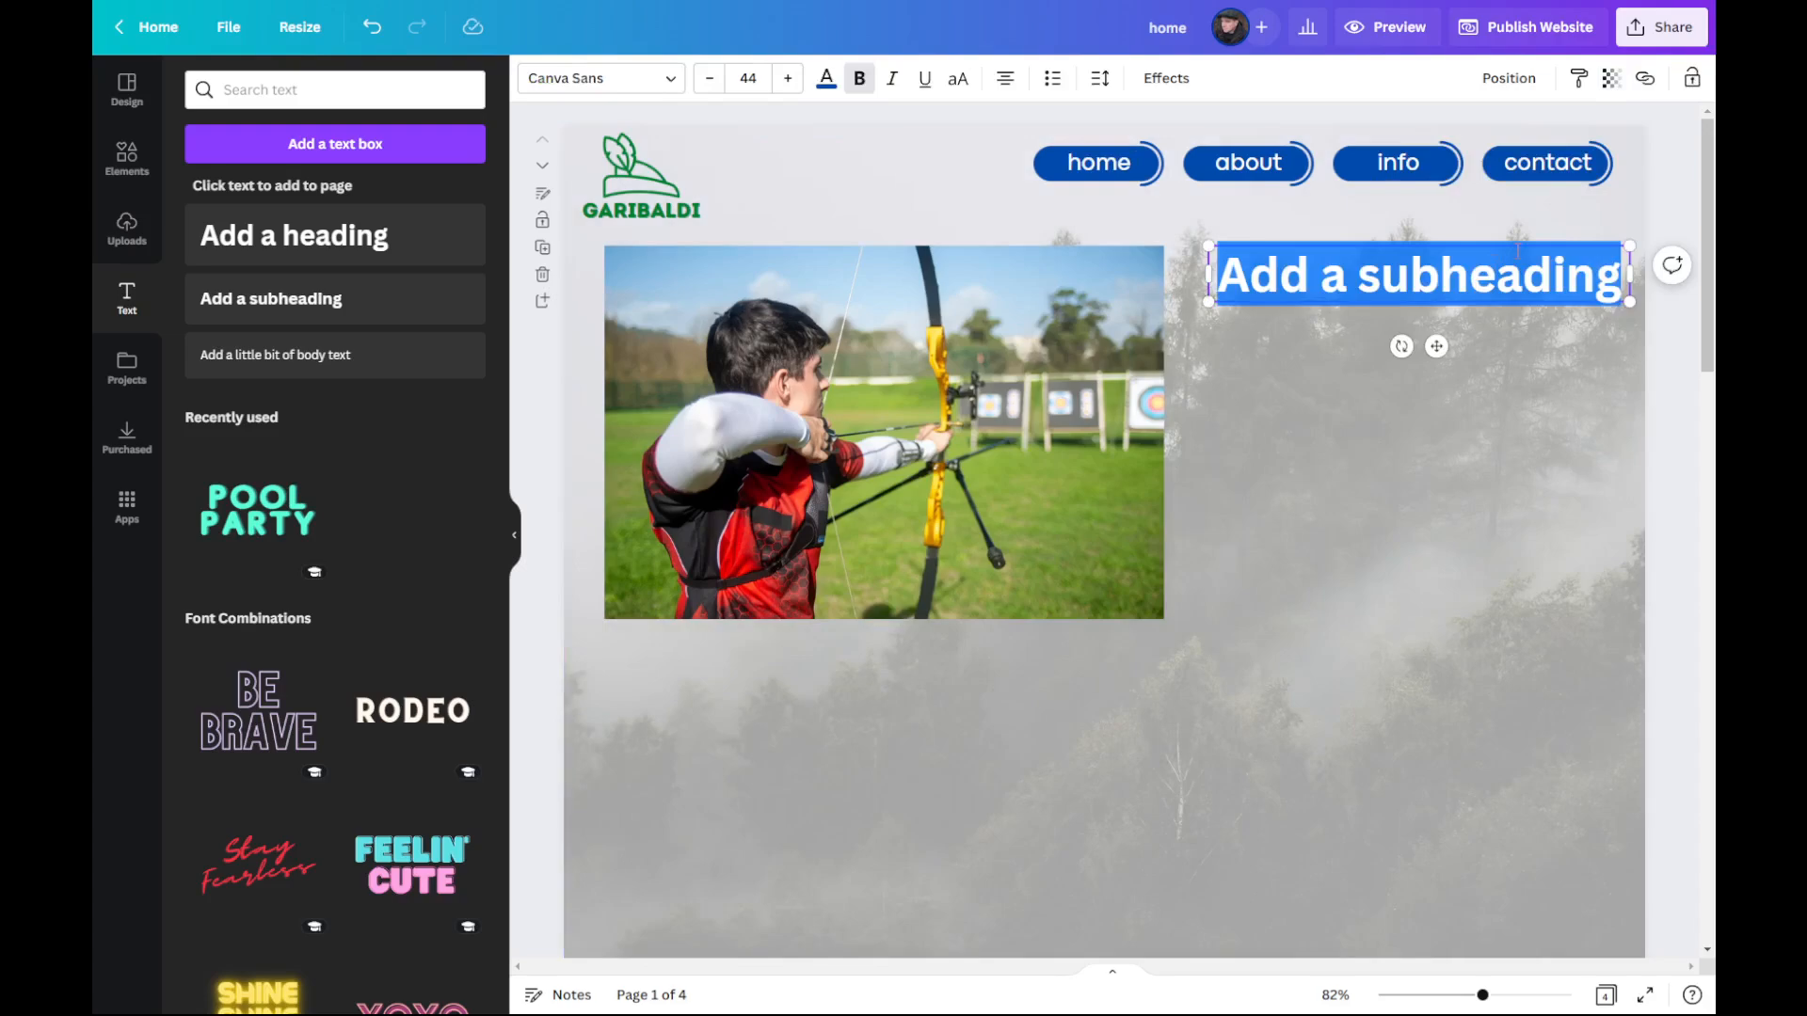
text(Arc)
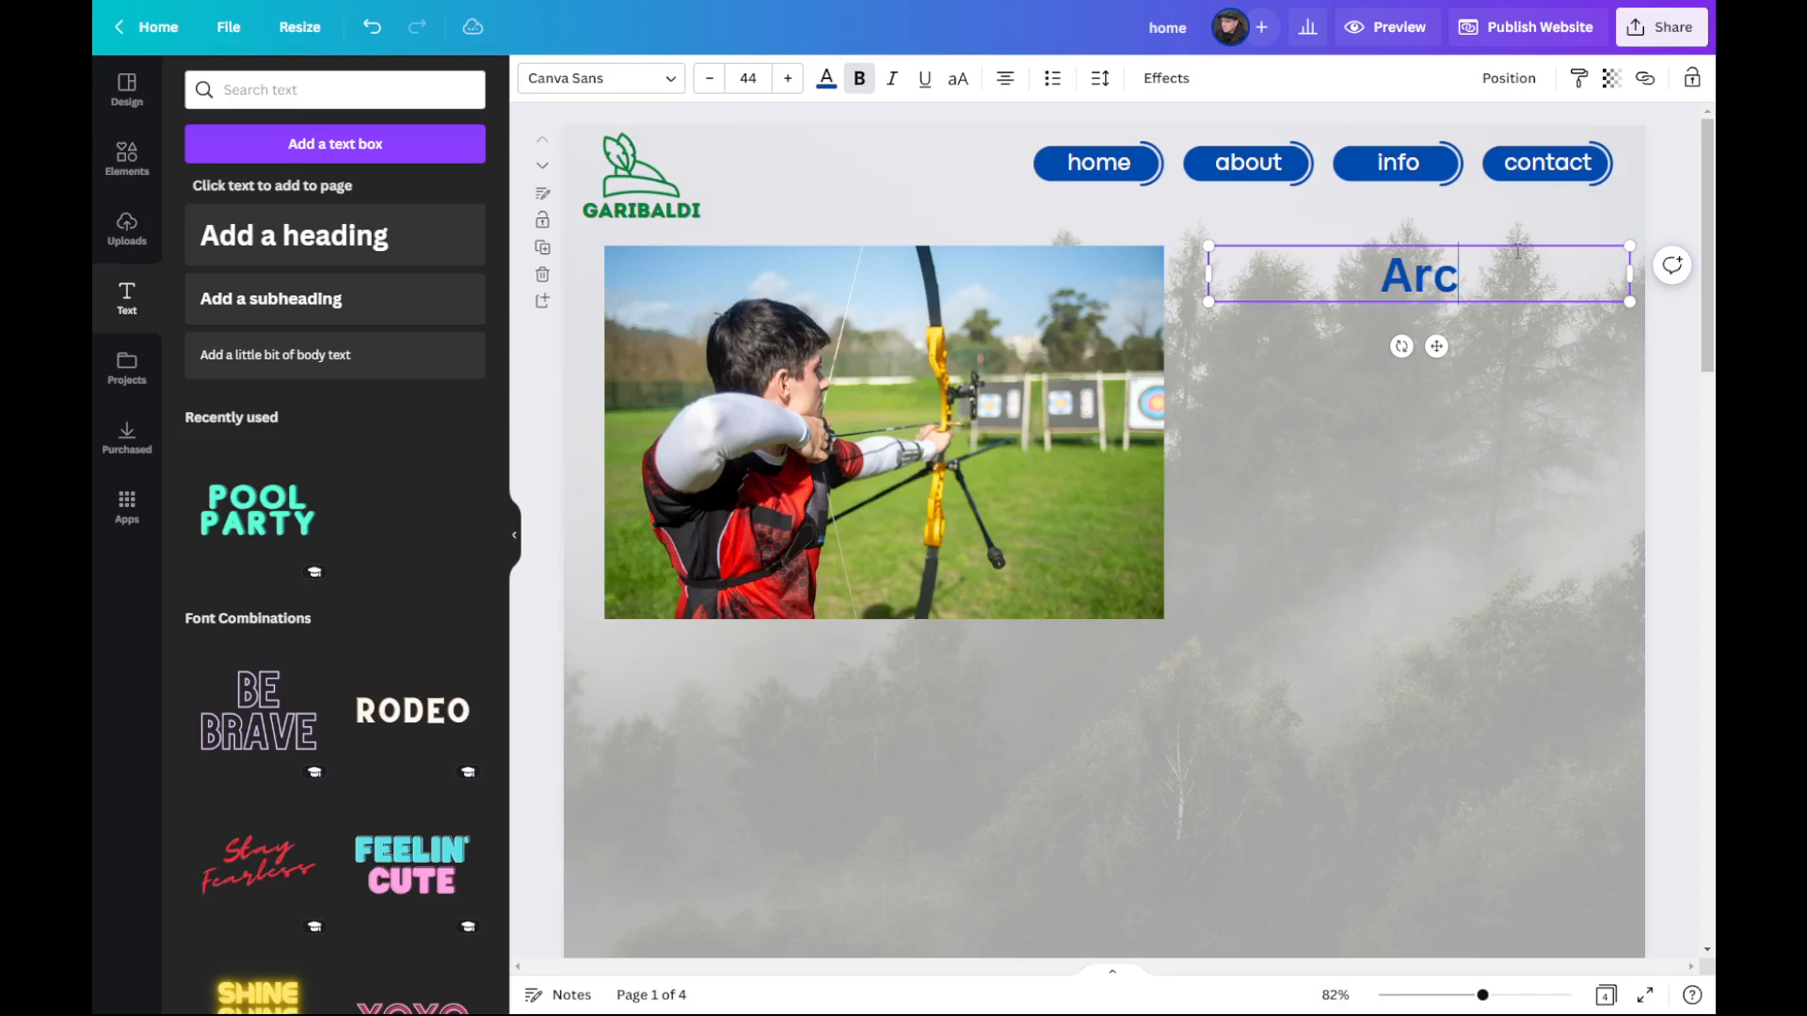
text(hery i)
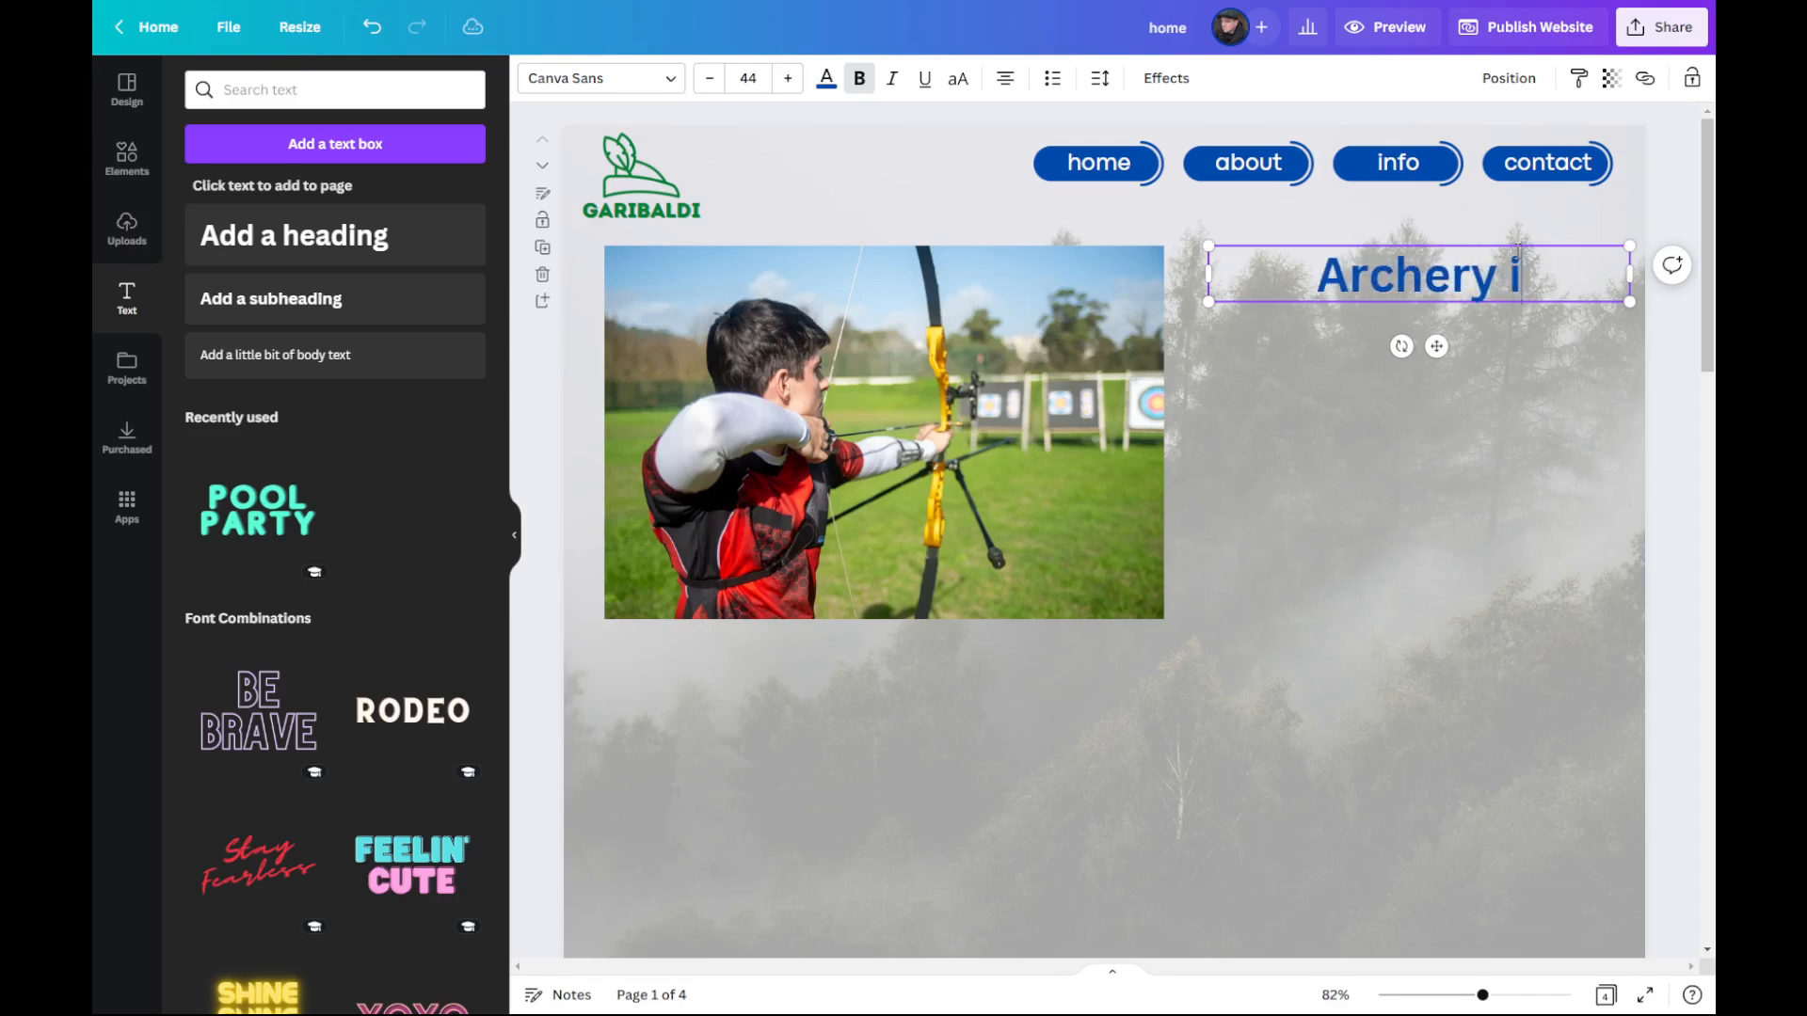
text(n School)
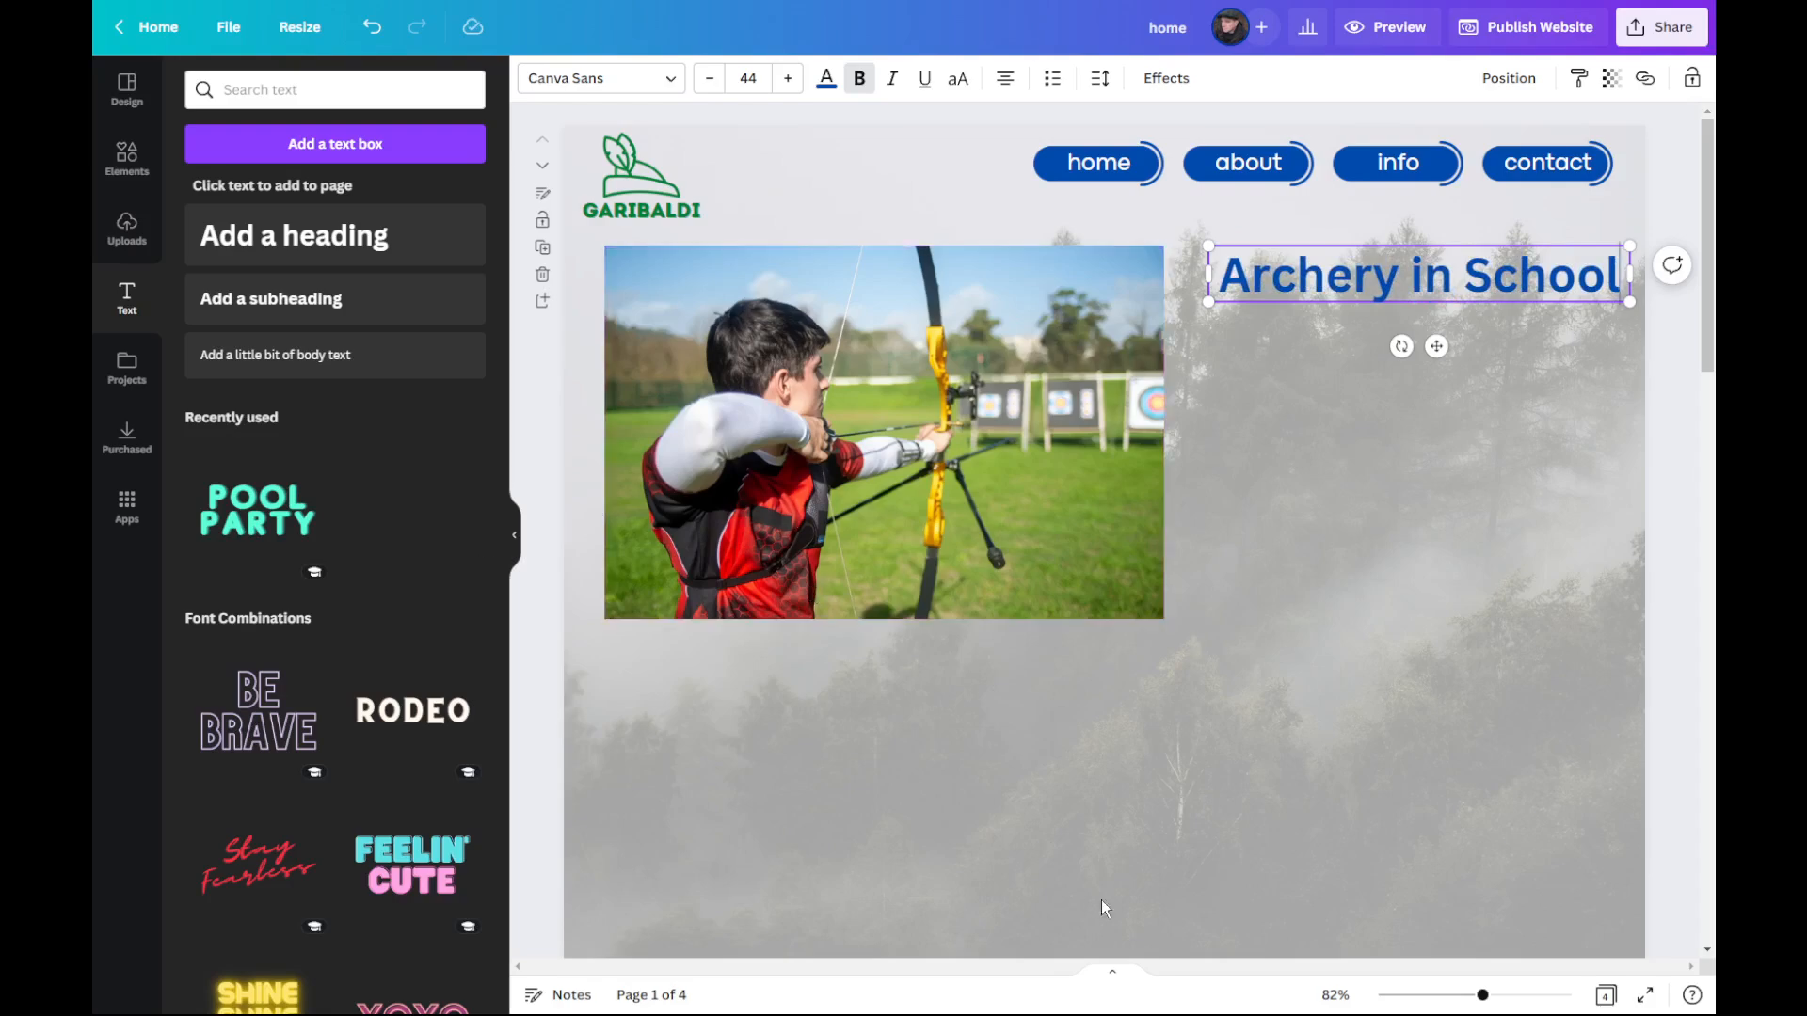
Step: Add a body text box directly below the "Archery in School" subheading and set its font size to 12
click(323, 358)
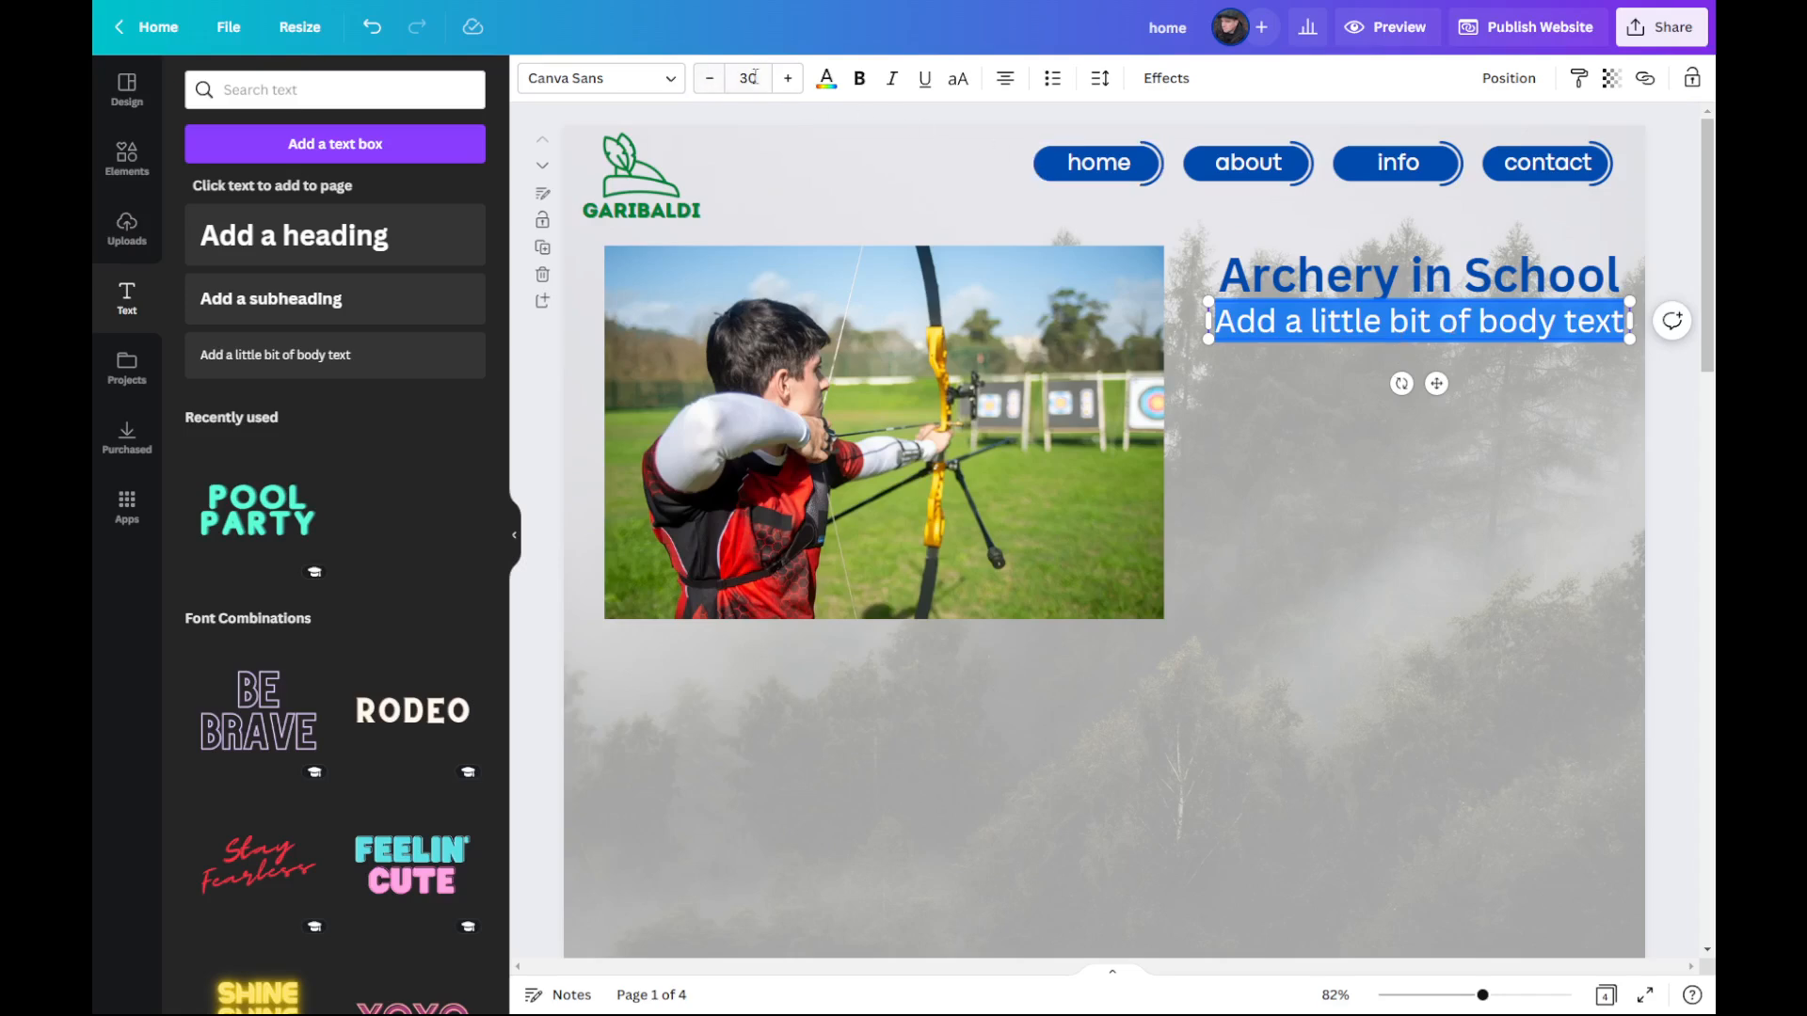
click(710, 78)
click(753, 76)
text(12)
key(Return)
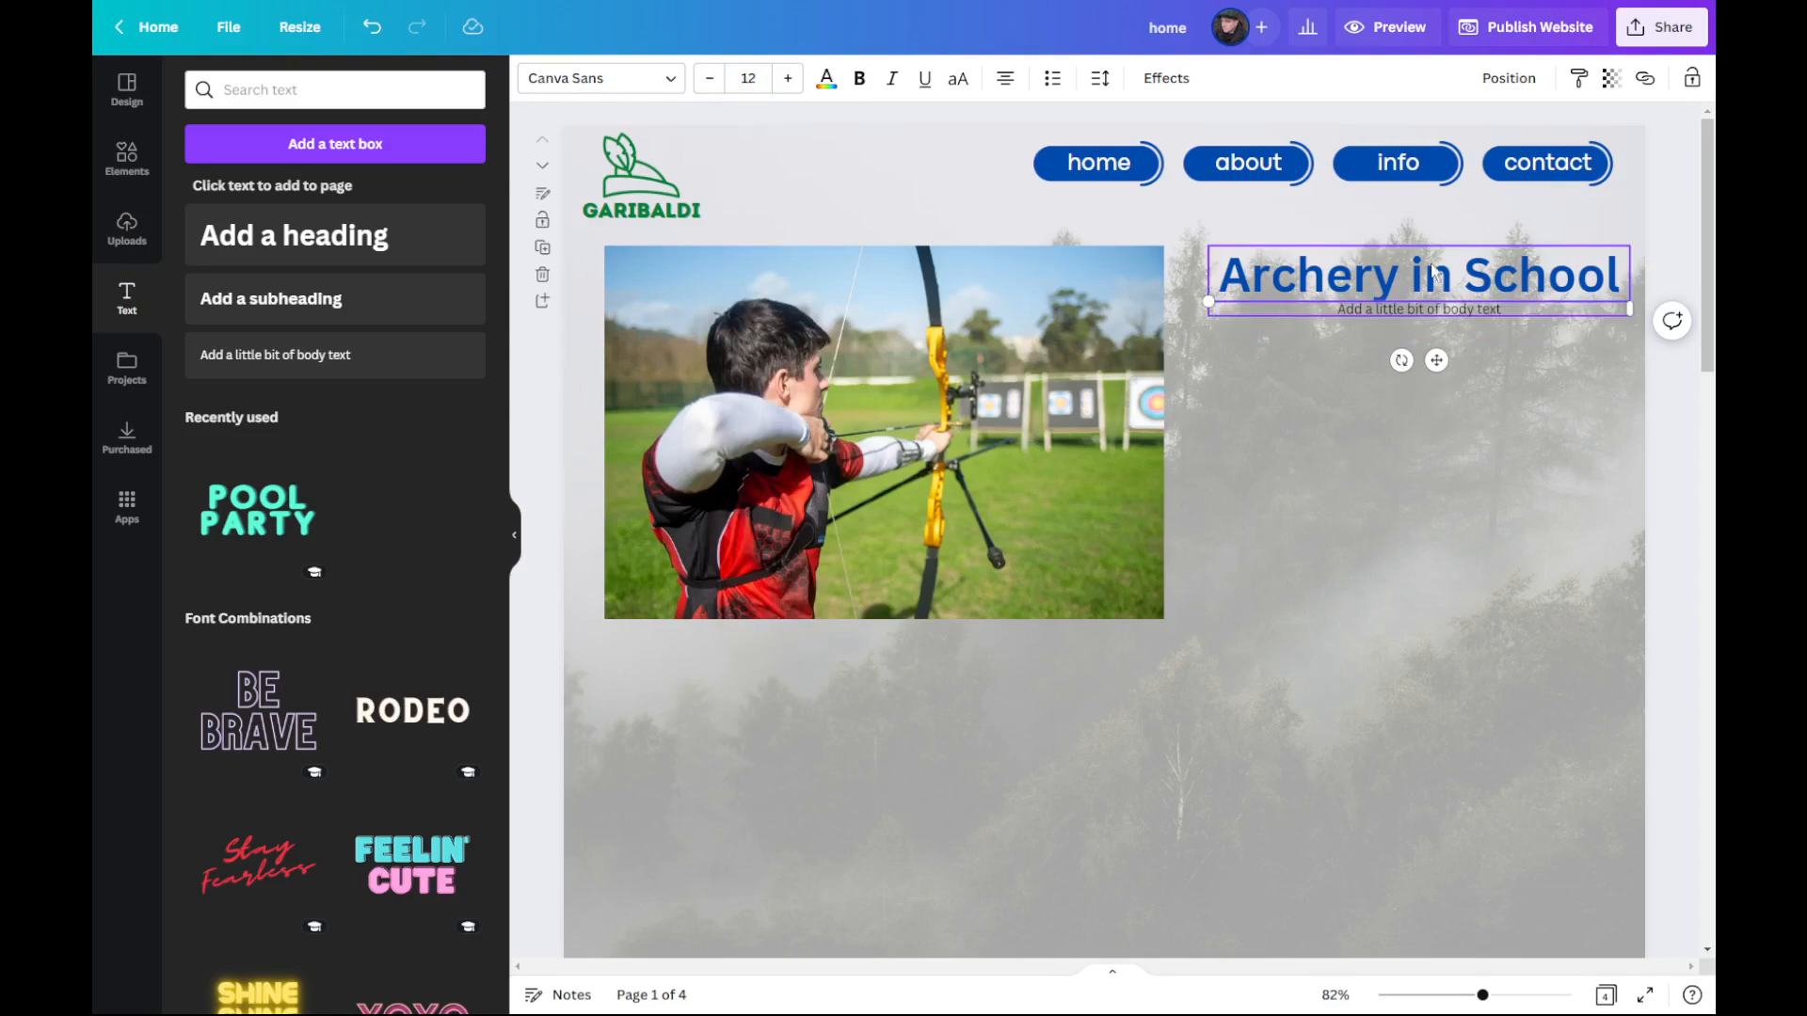
Step: Replace the body text placeholder with "This is archery it is so much fun! You should give it a go"
double_click(1451, 300)
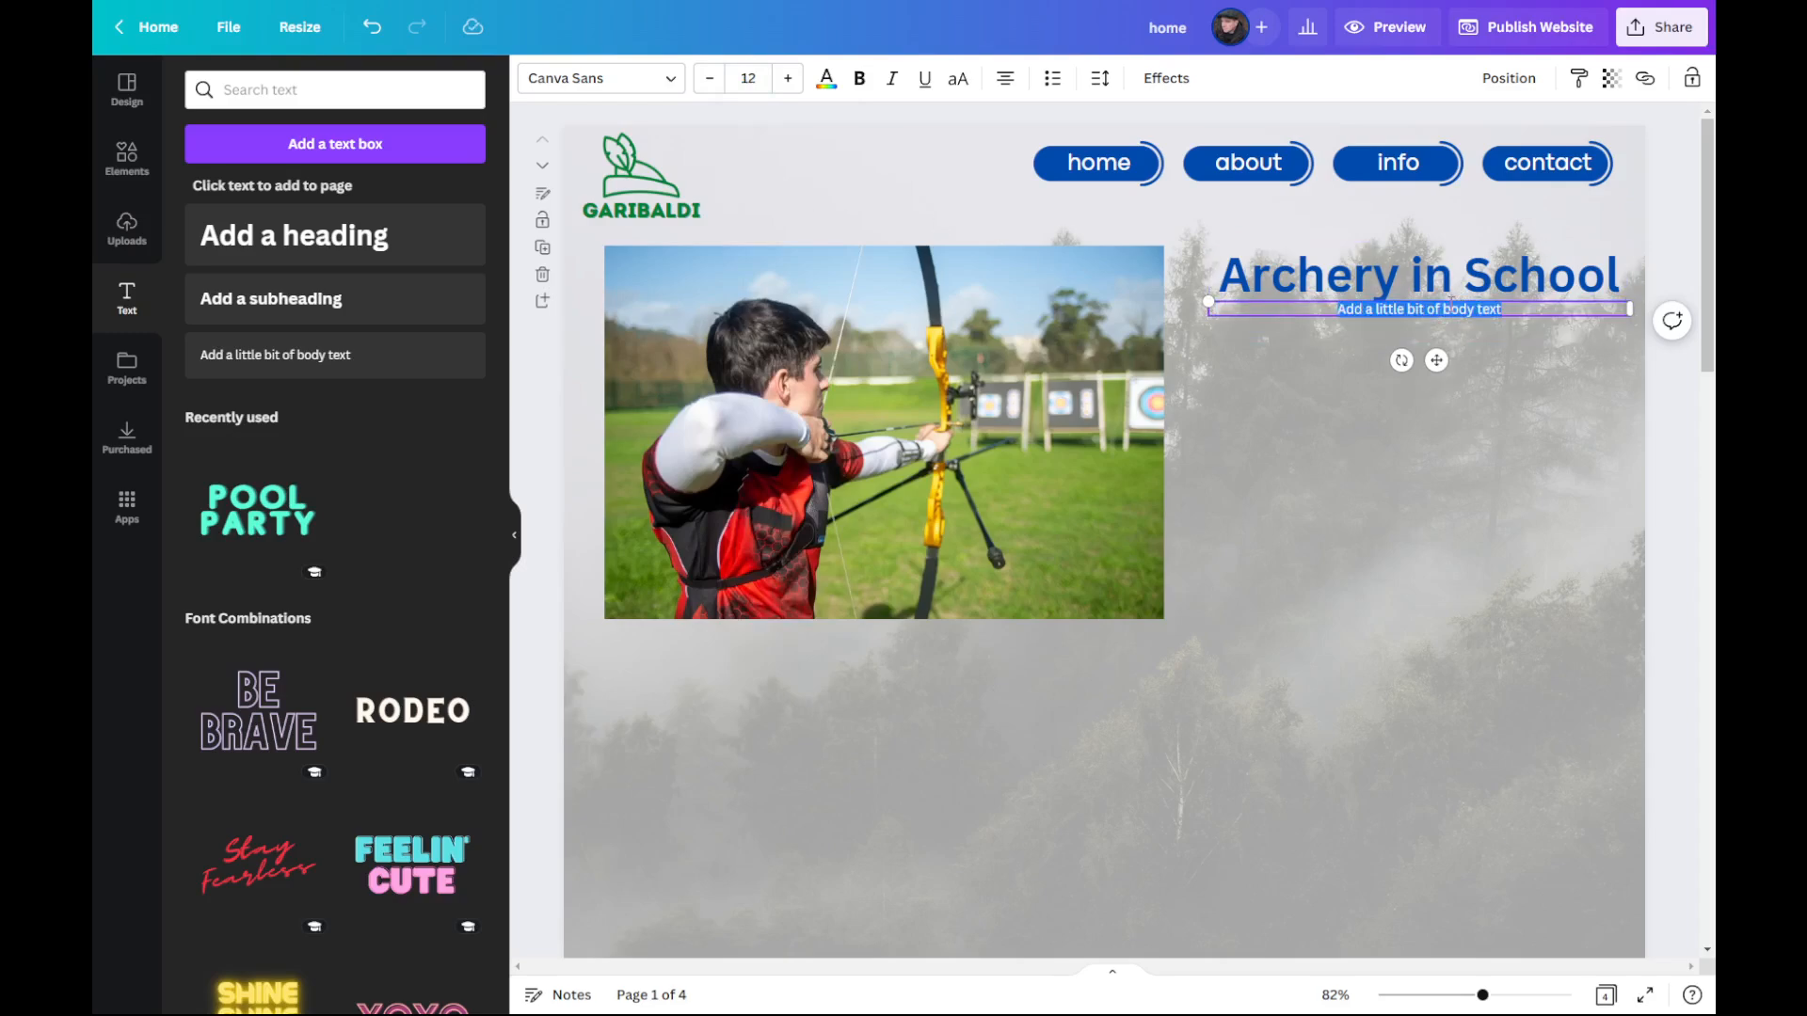
key(BackSpace)
text(This is archery is)
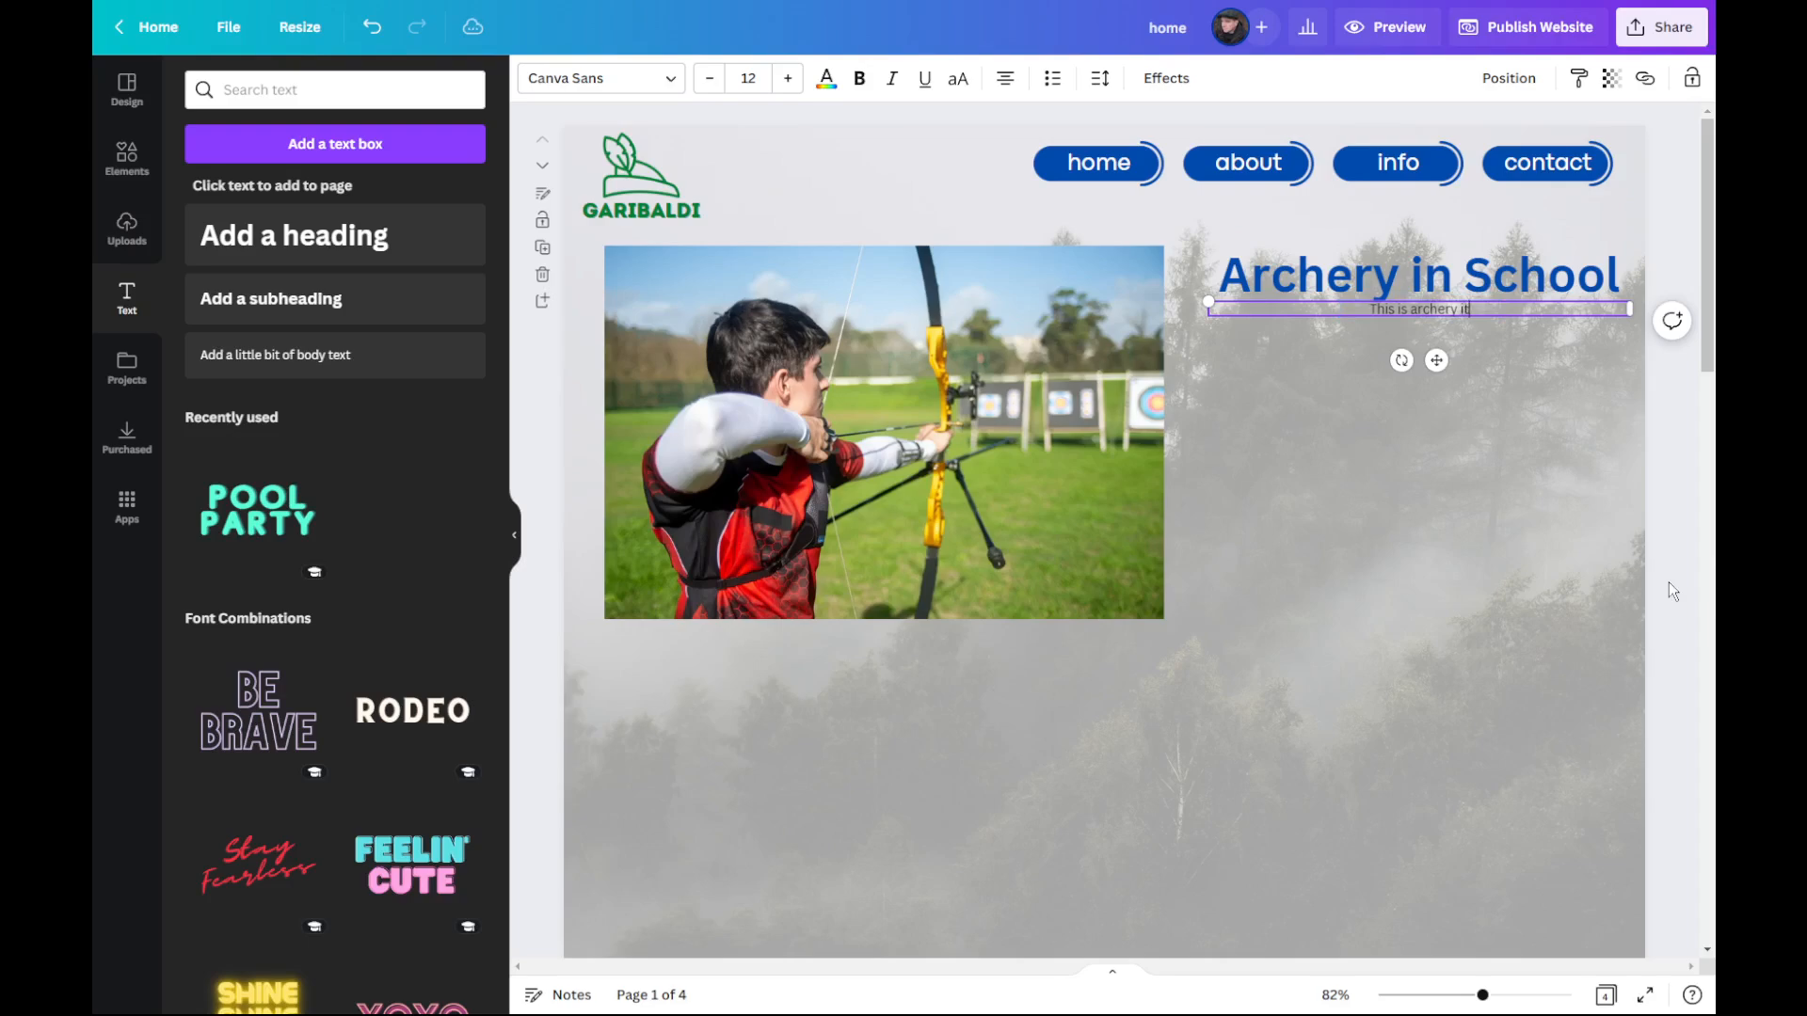
text( is so much fun! You should)
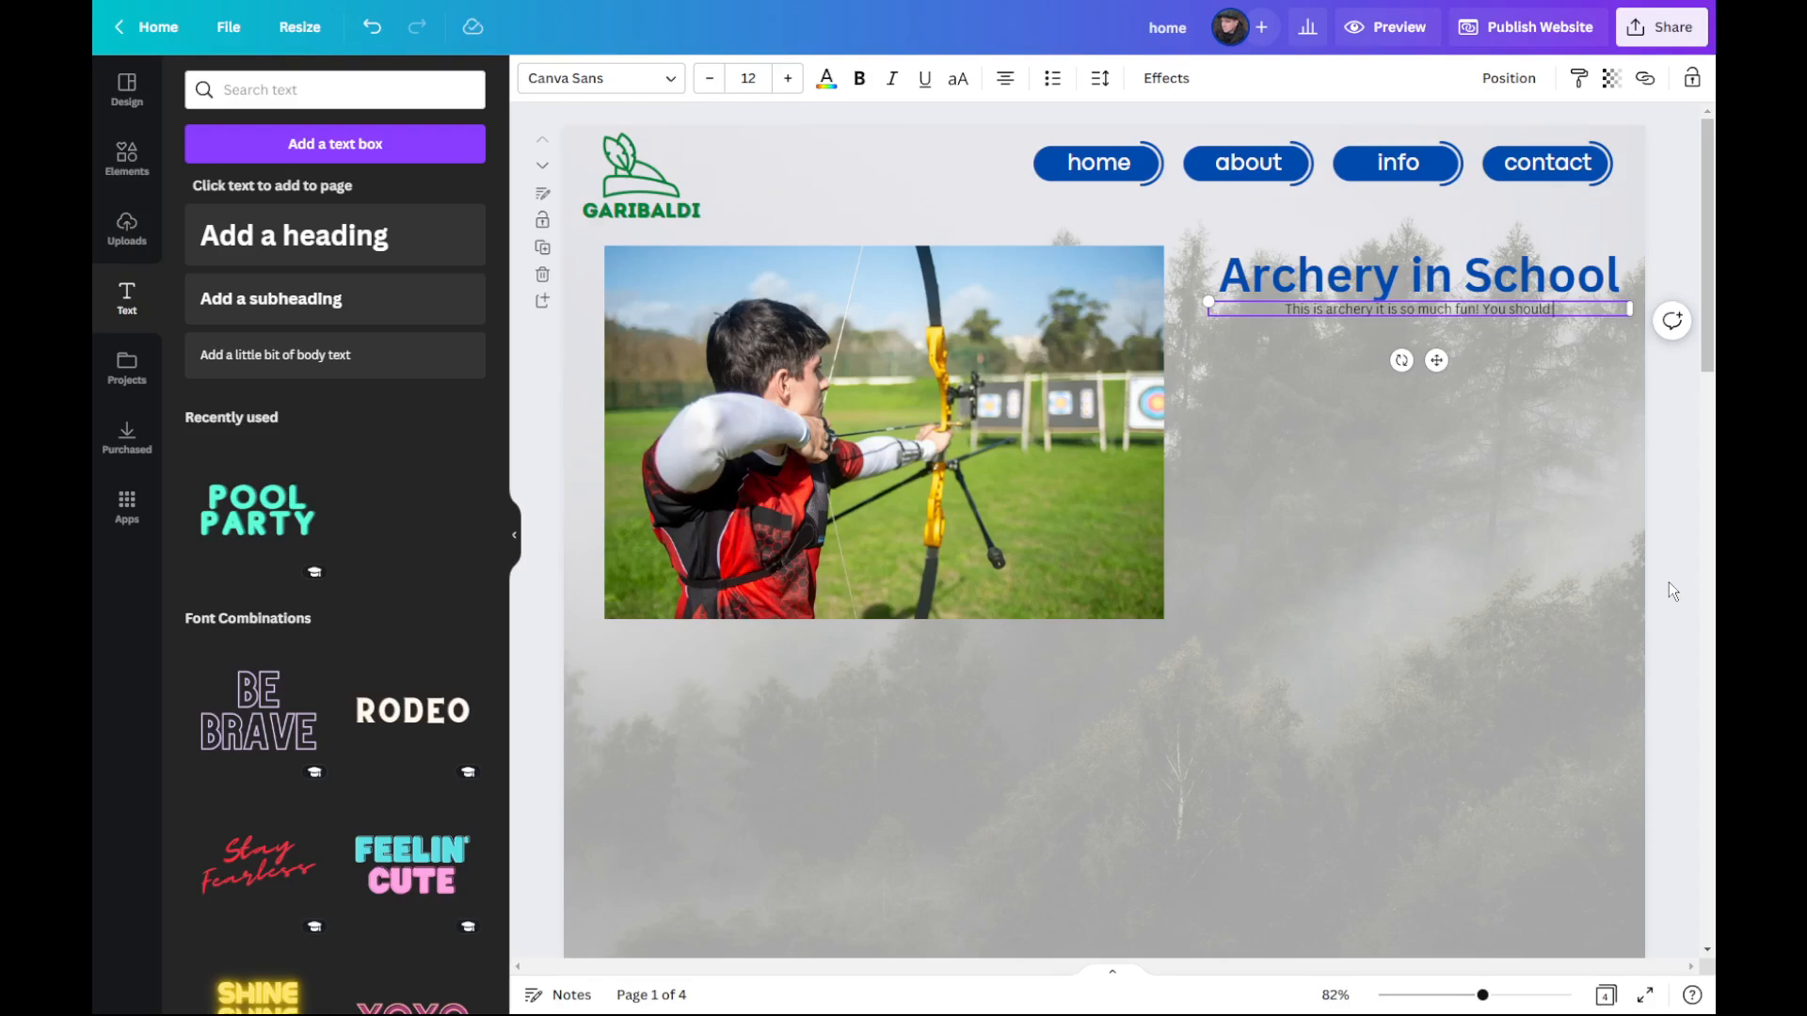
text( give it a go)
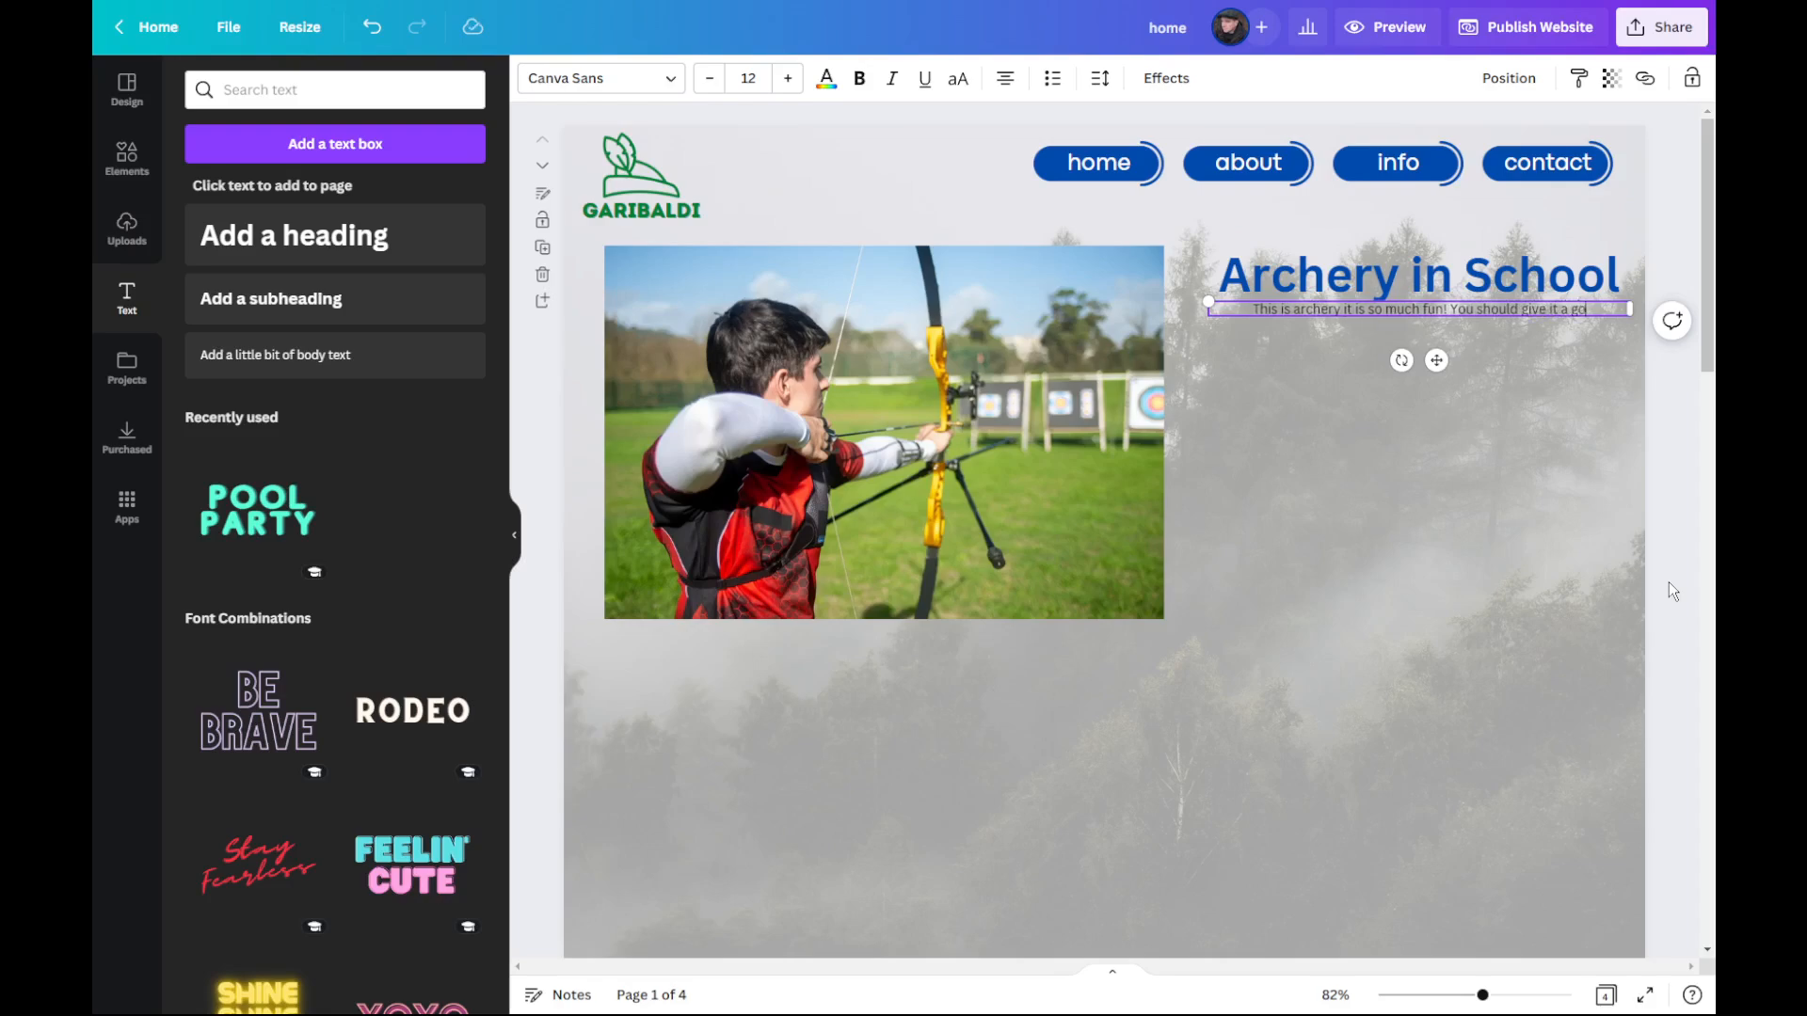
text(.)
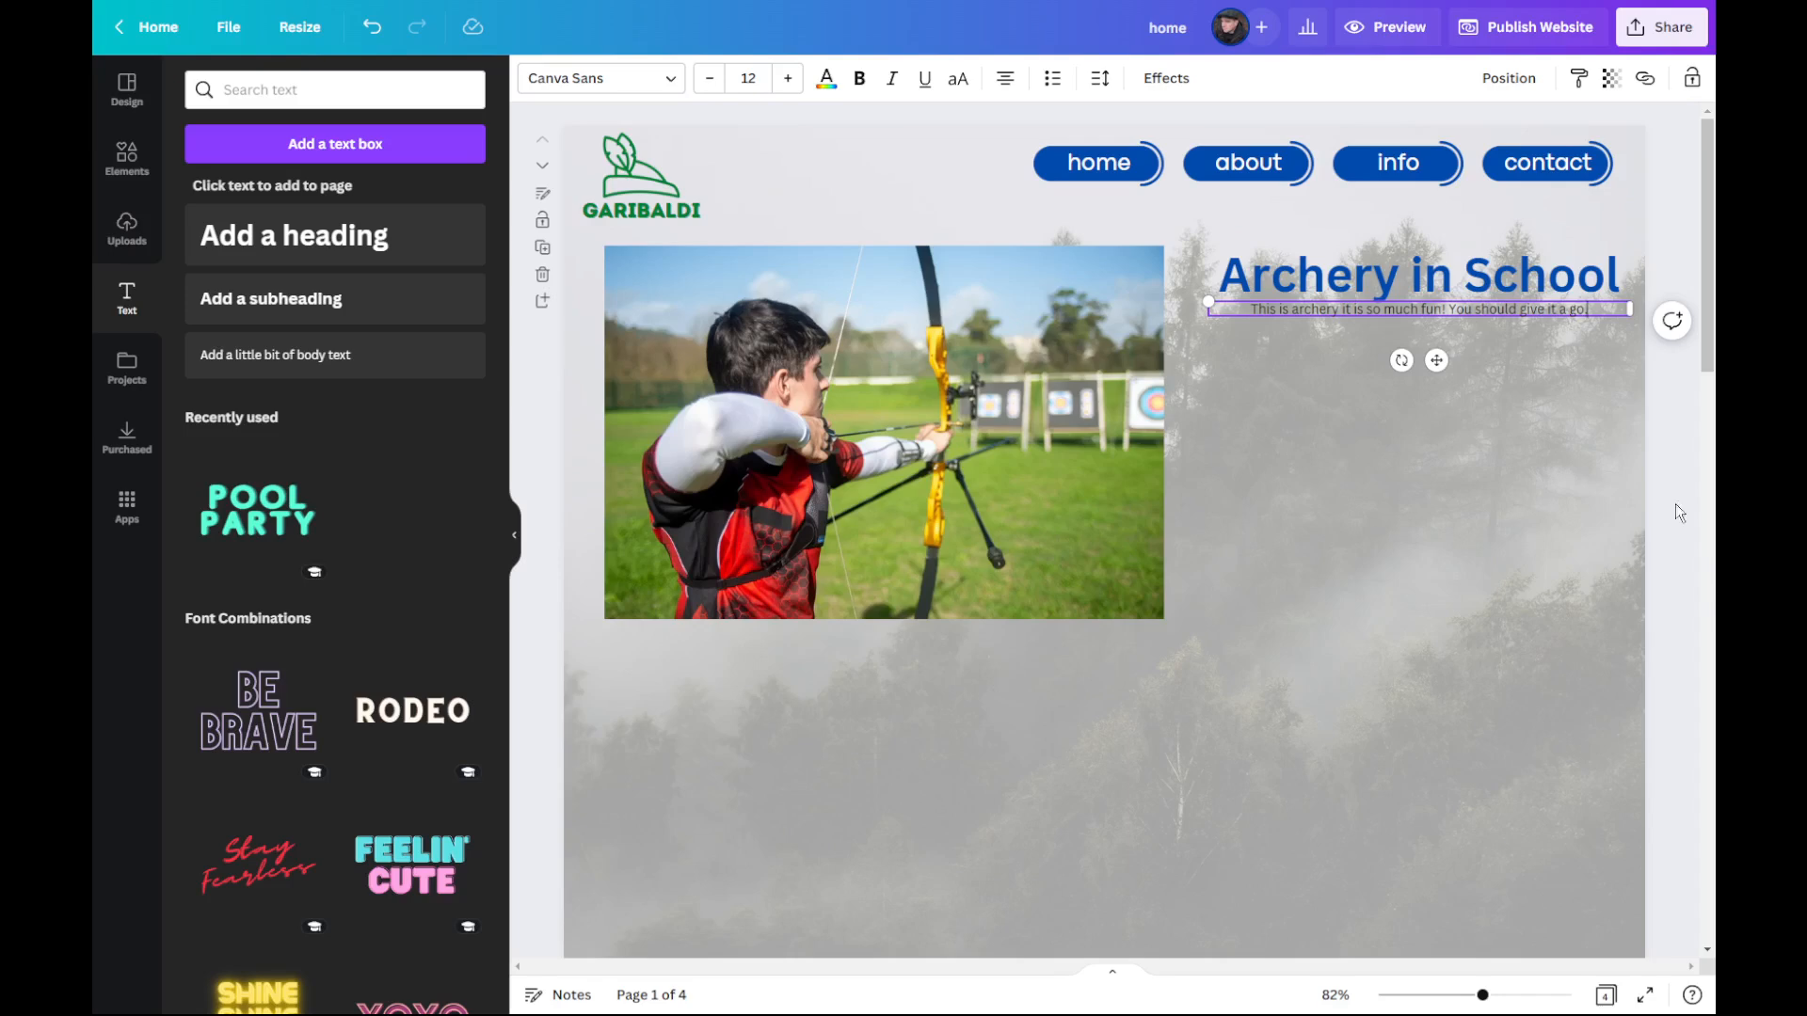
Step: End the body text sentence with a full stop and repeat the sentence three more times to form a paragraph
drag(1601, 314, 1182, 312)
triple_click(1447, 317)
key(ctrl+c)
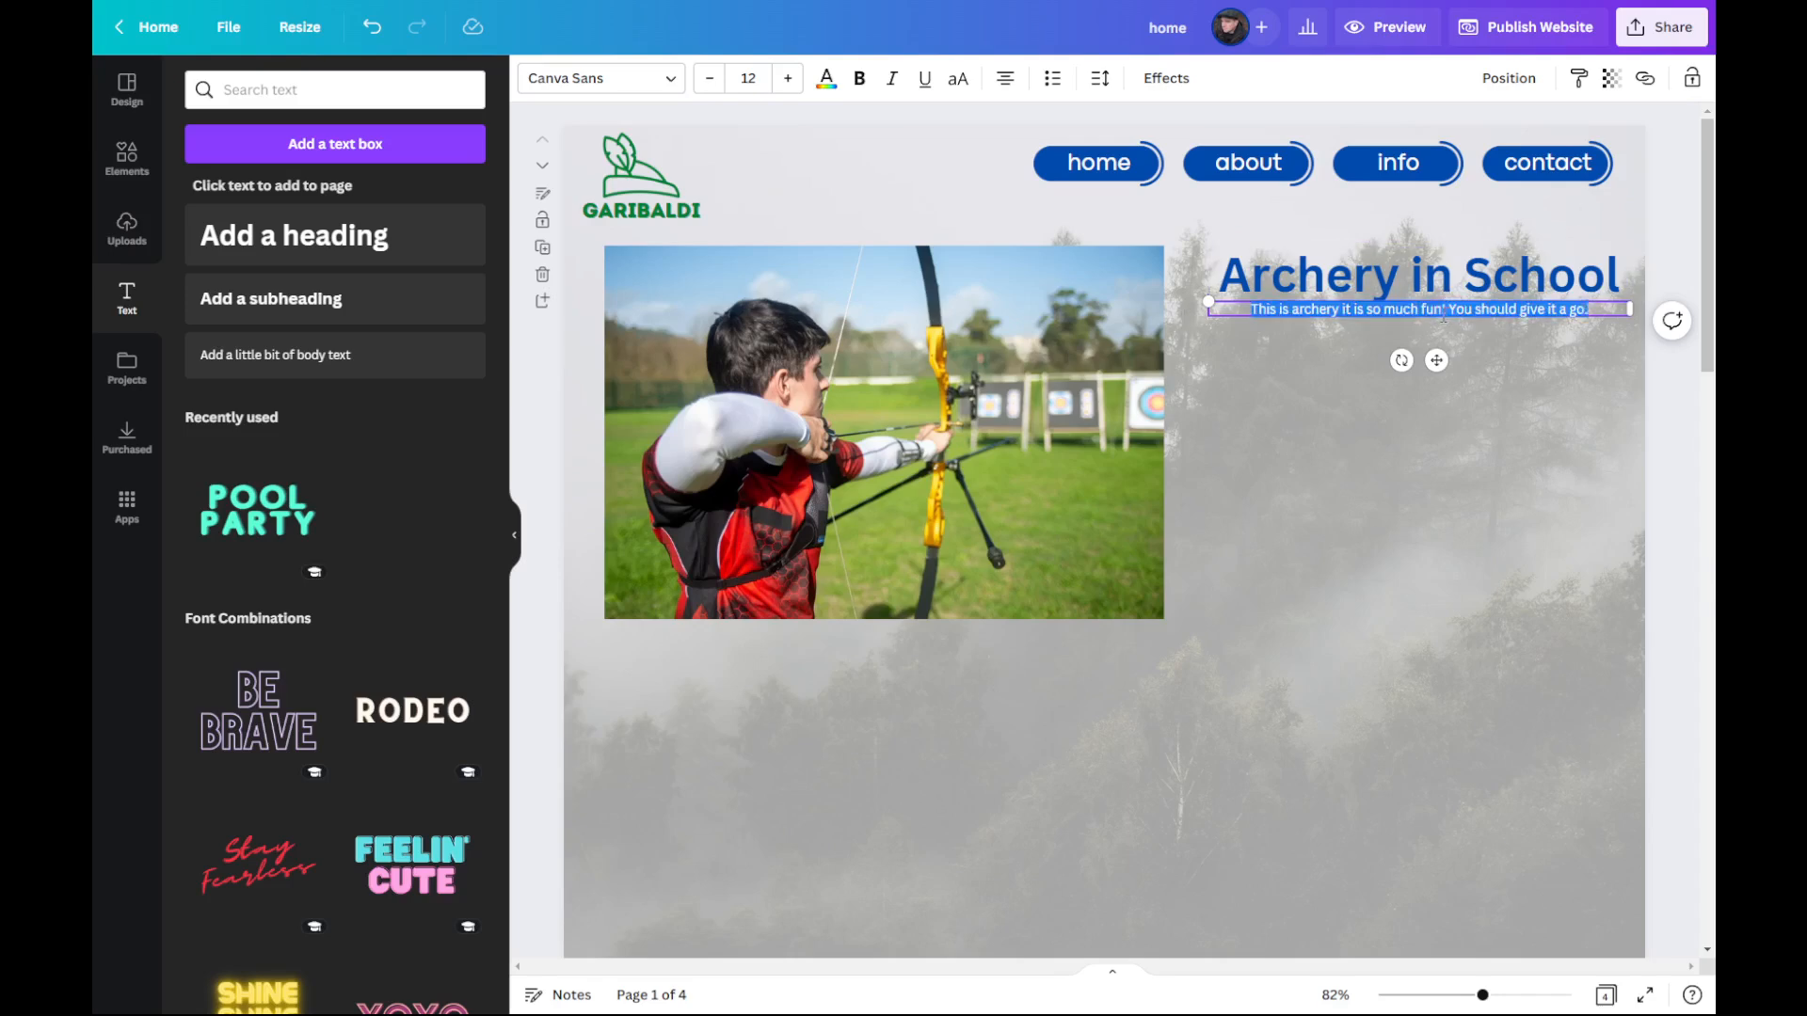
click(1610, 314)
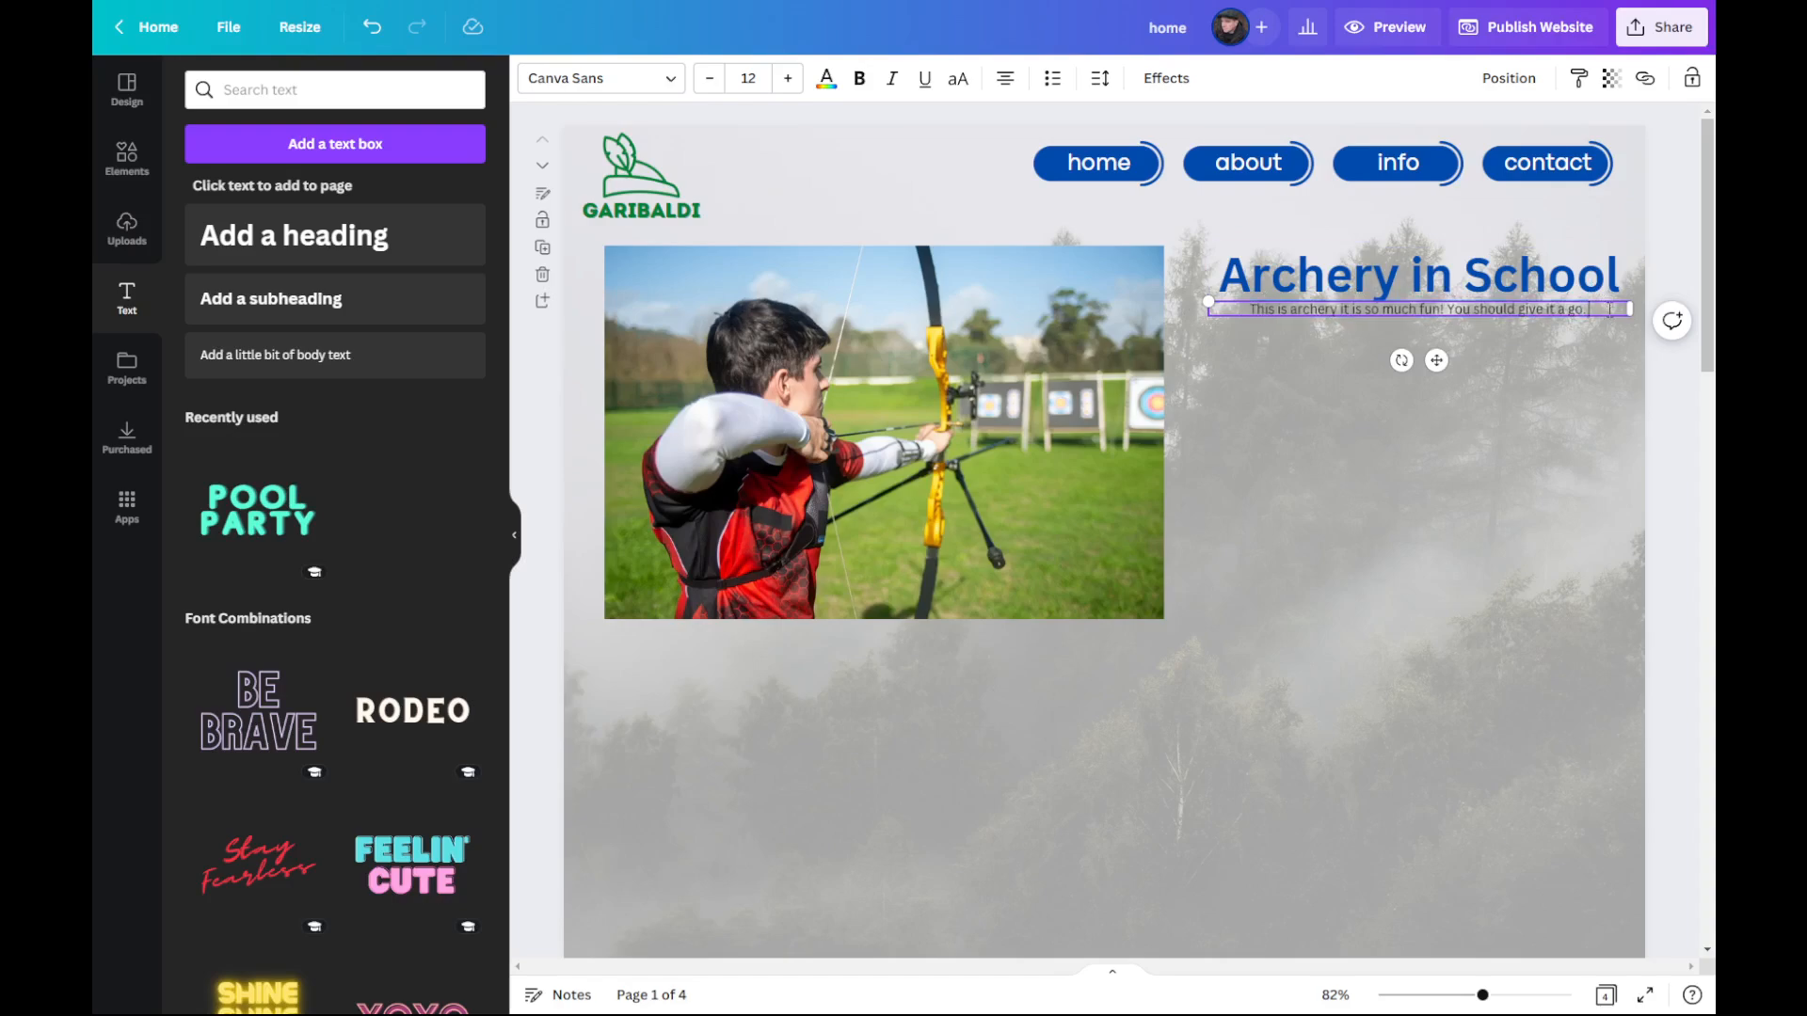
key(ctrl+v)
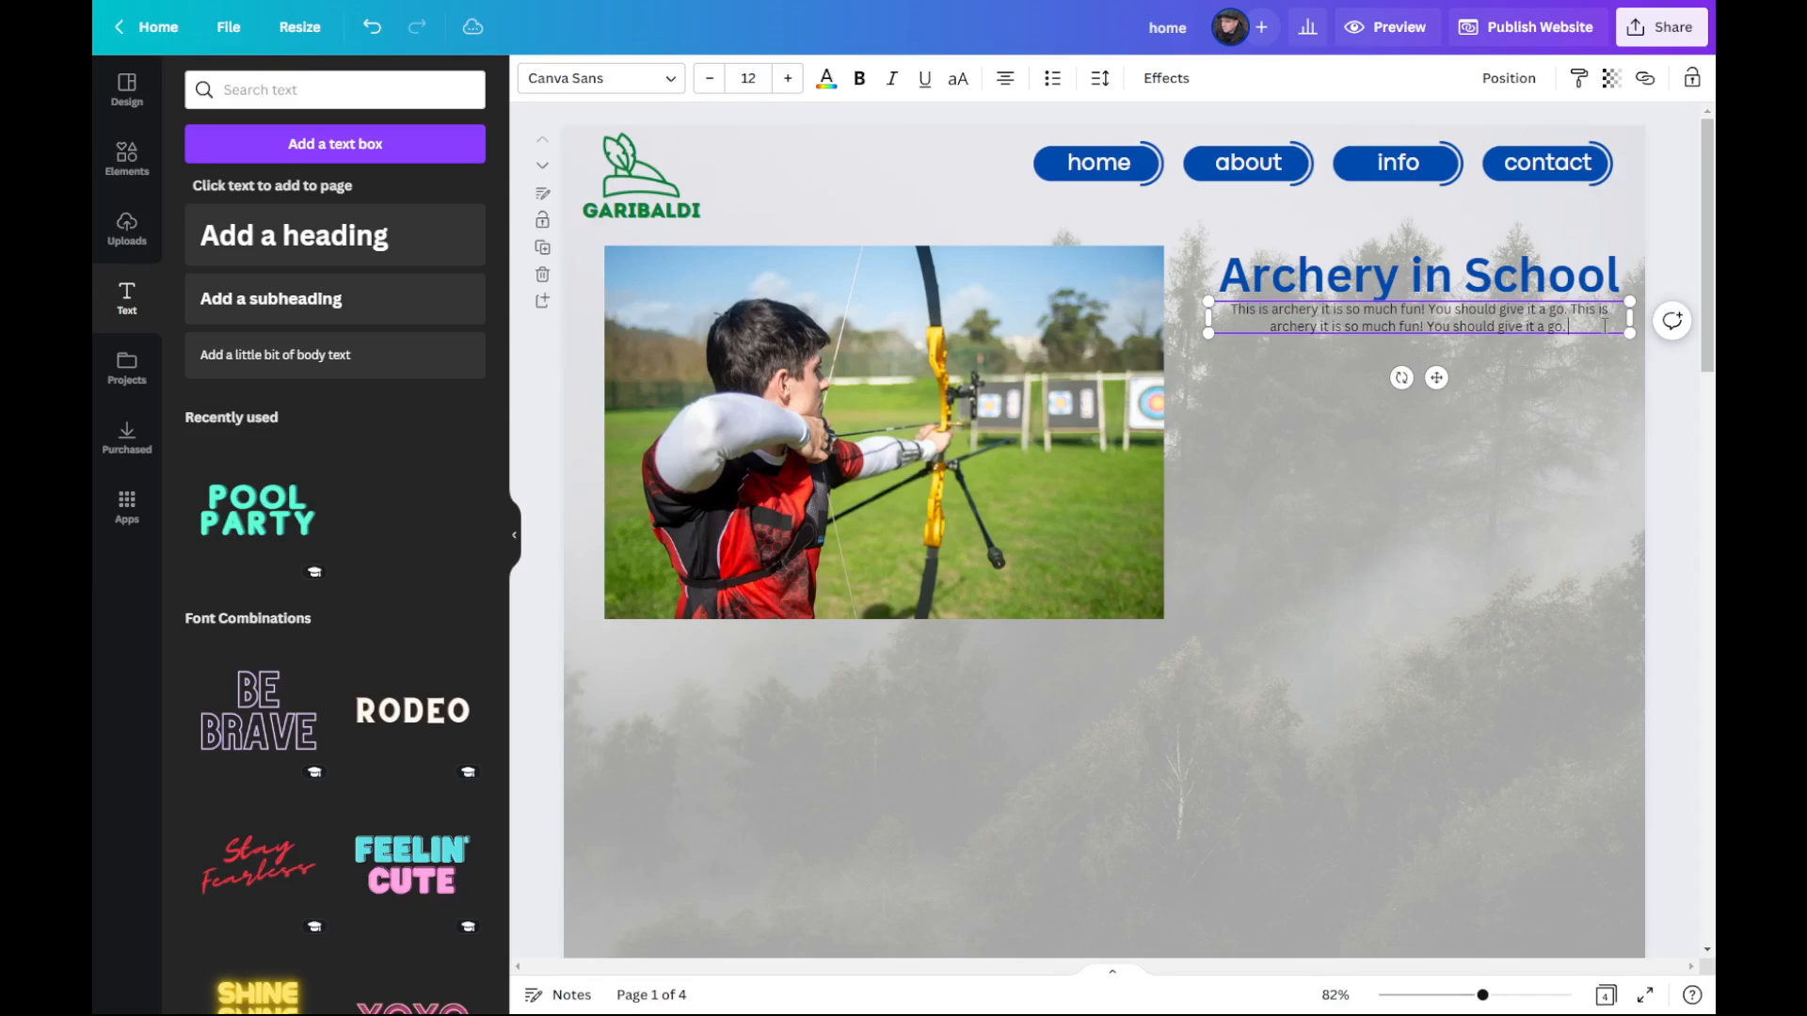
key(ctrl+v)
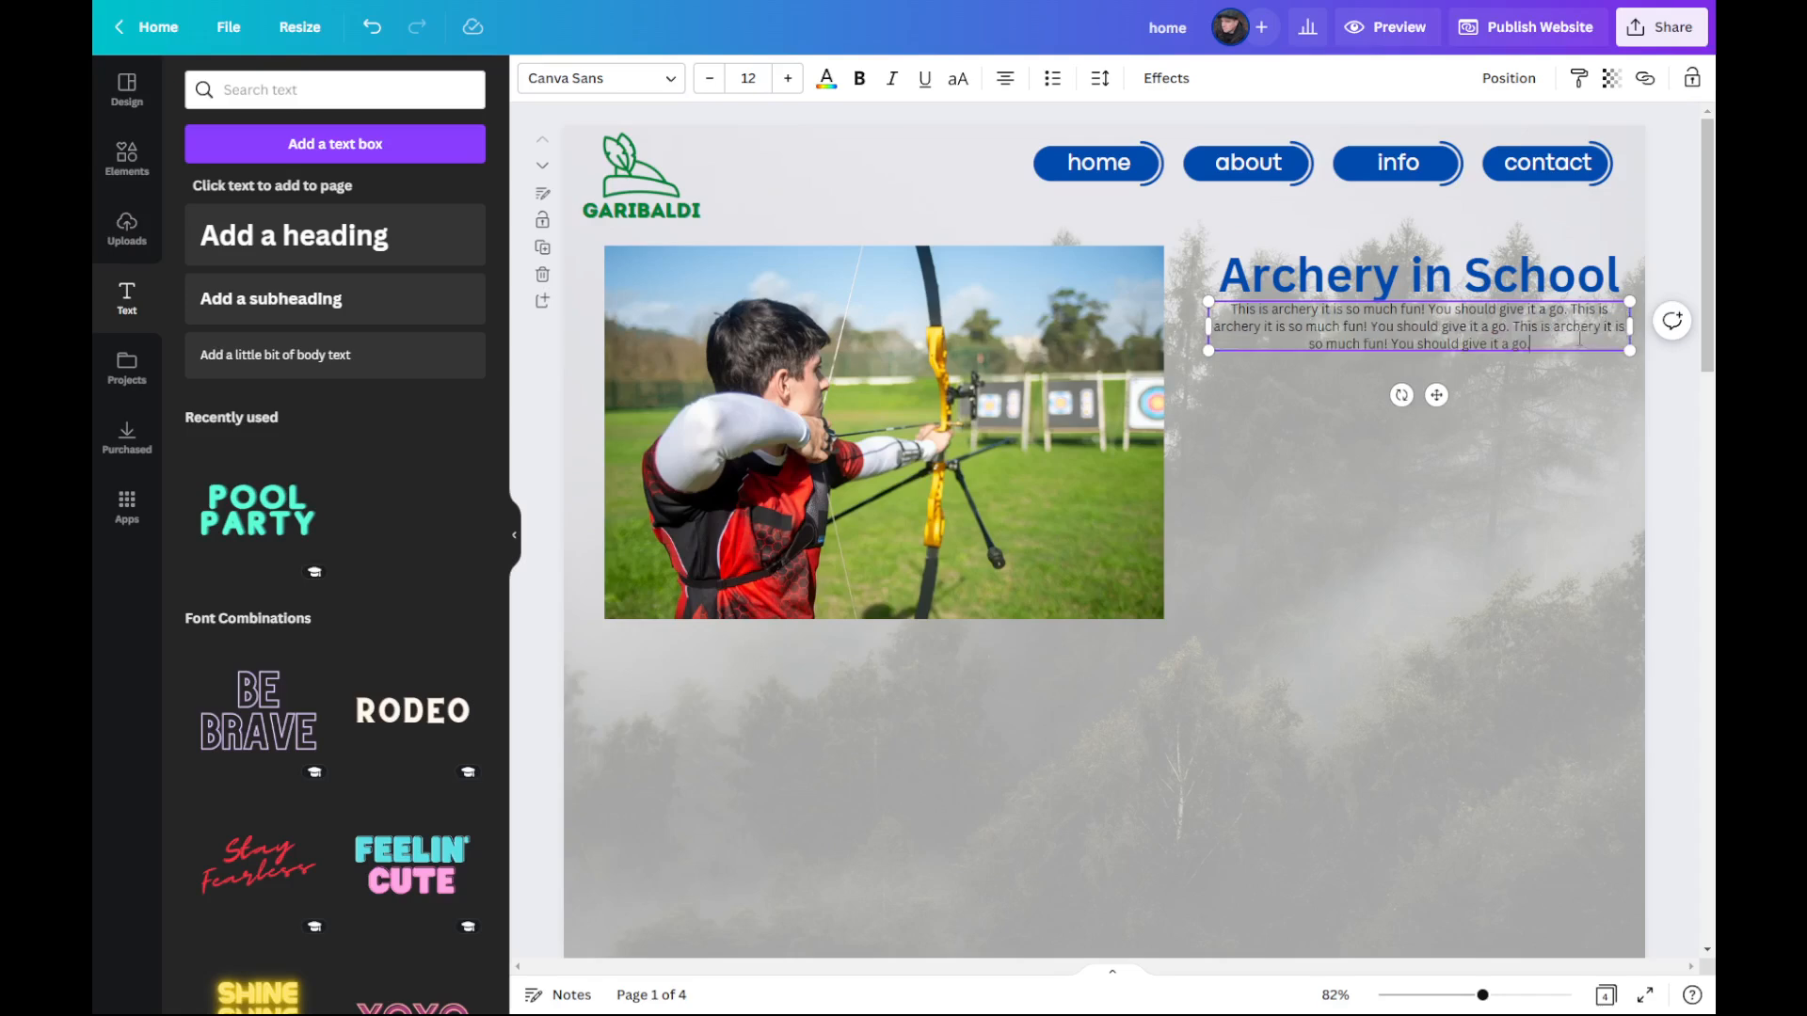
key(ctrl+v)
Step: Add a second paragraph after a blank line, repeating the same archery sentence five times, and deselect the text box
key(Return)
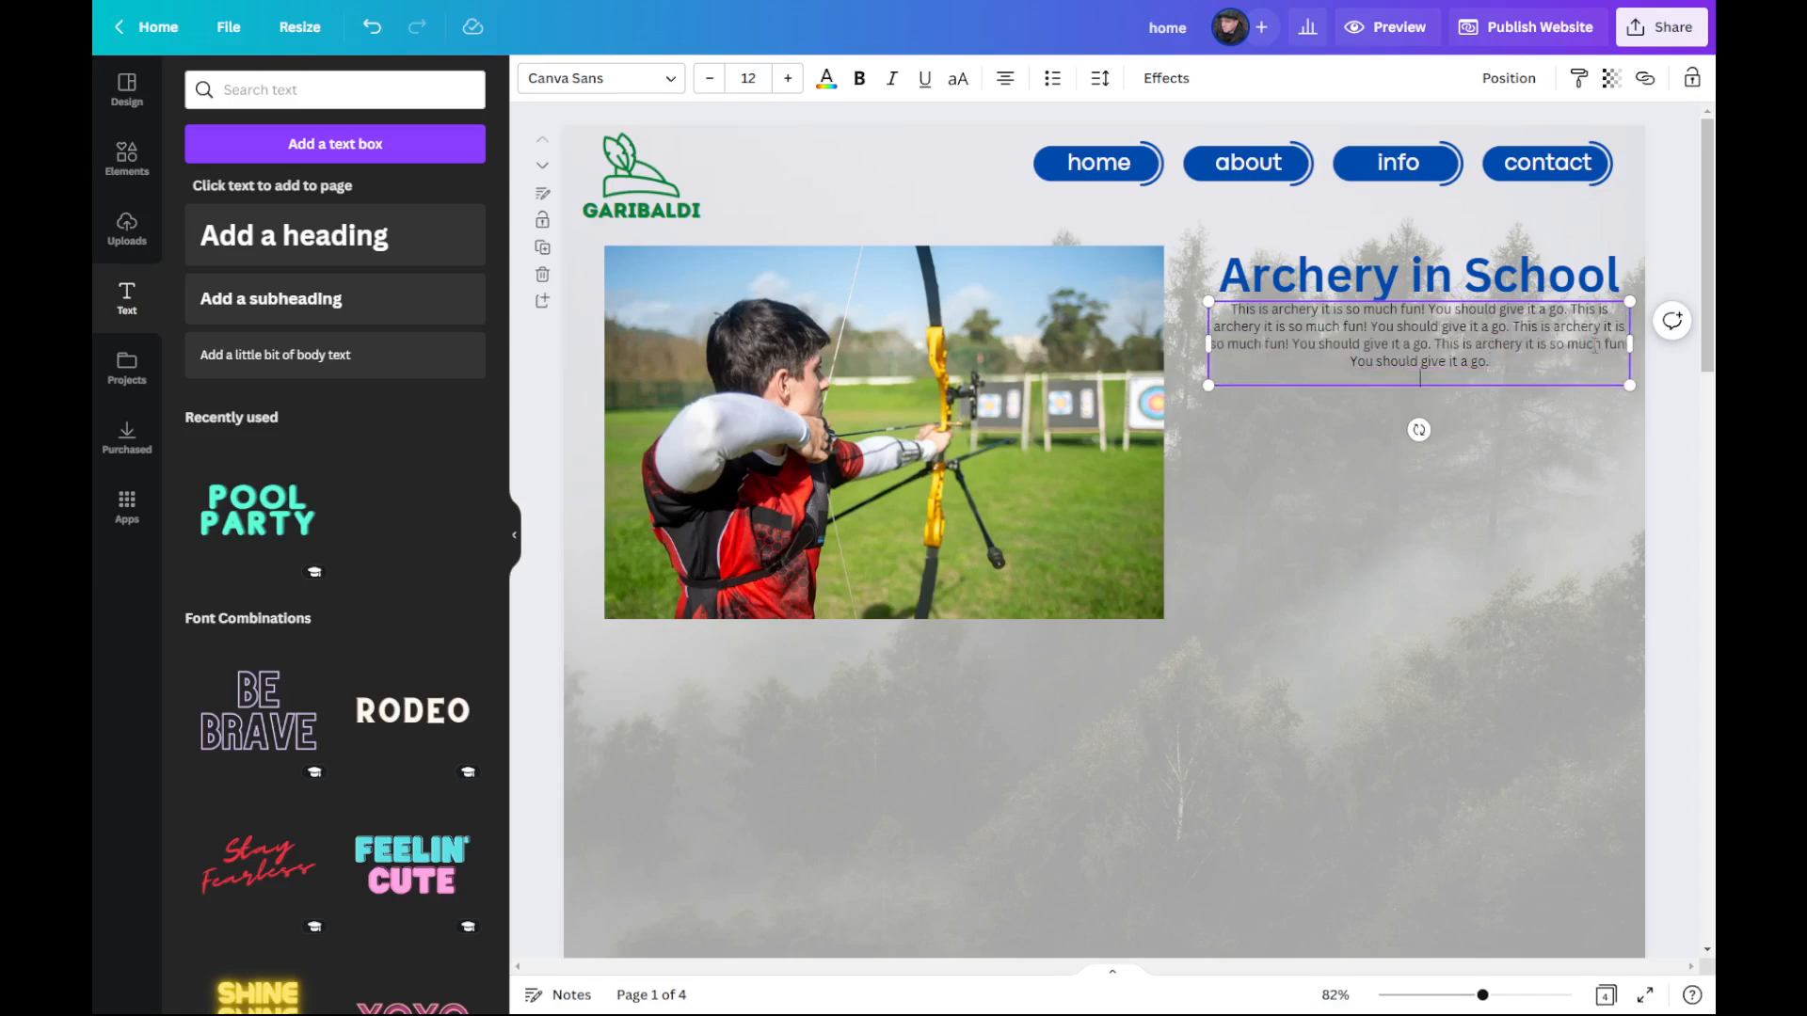
key(Return)
key(ctrl+v)
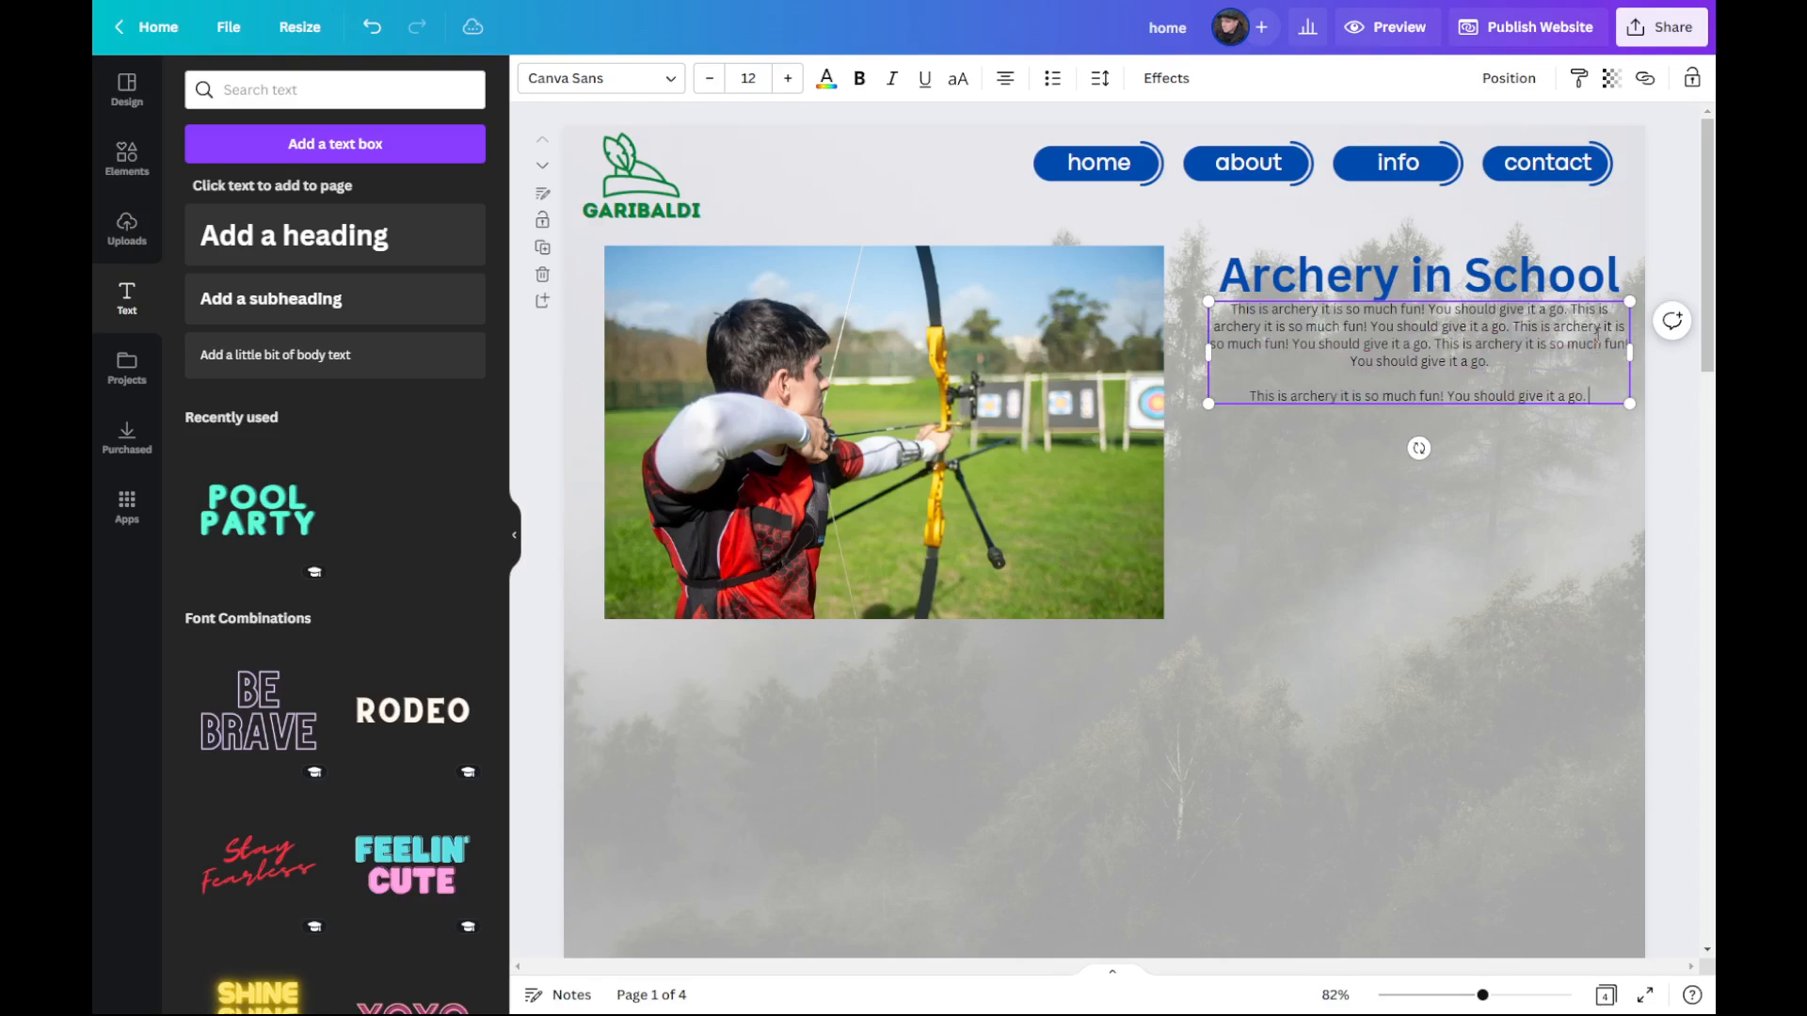
key(ctrl+v)
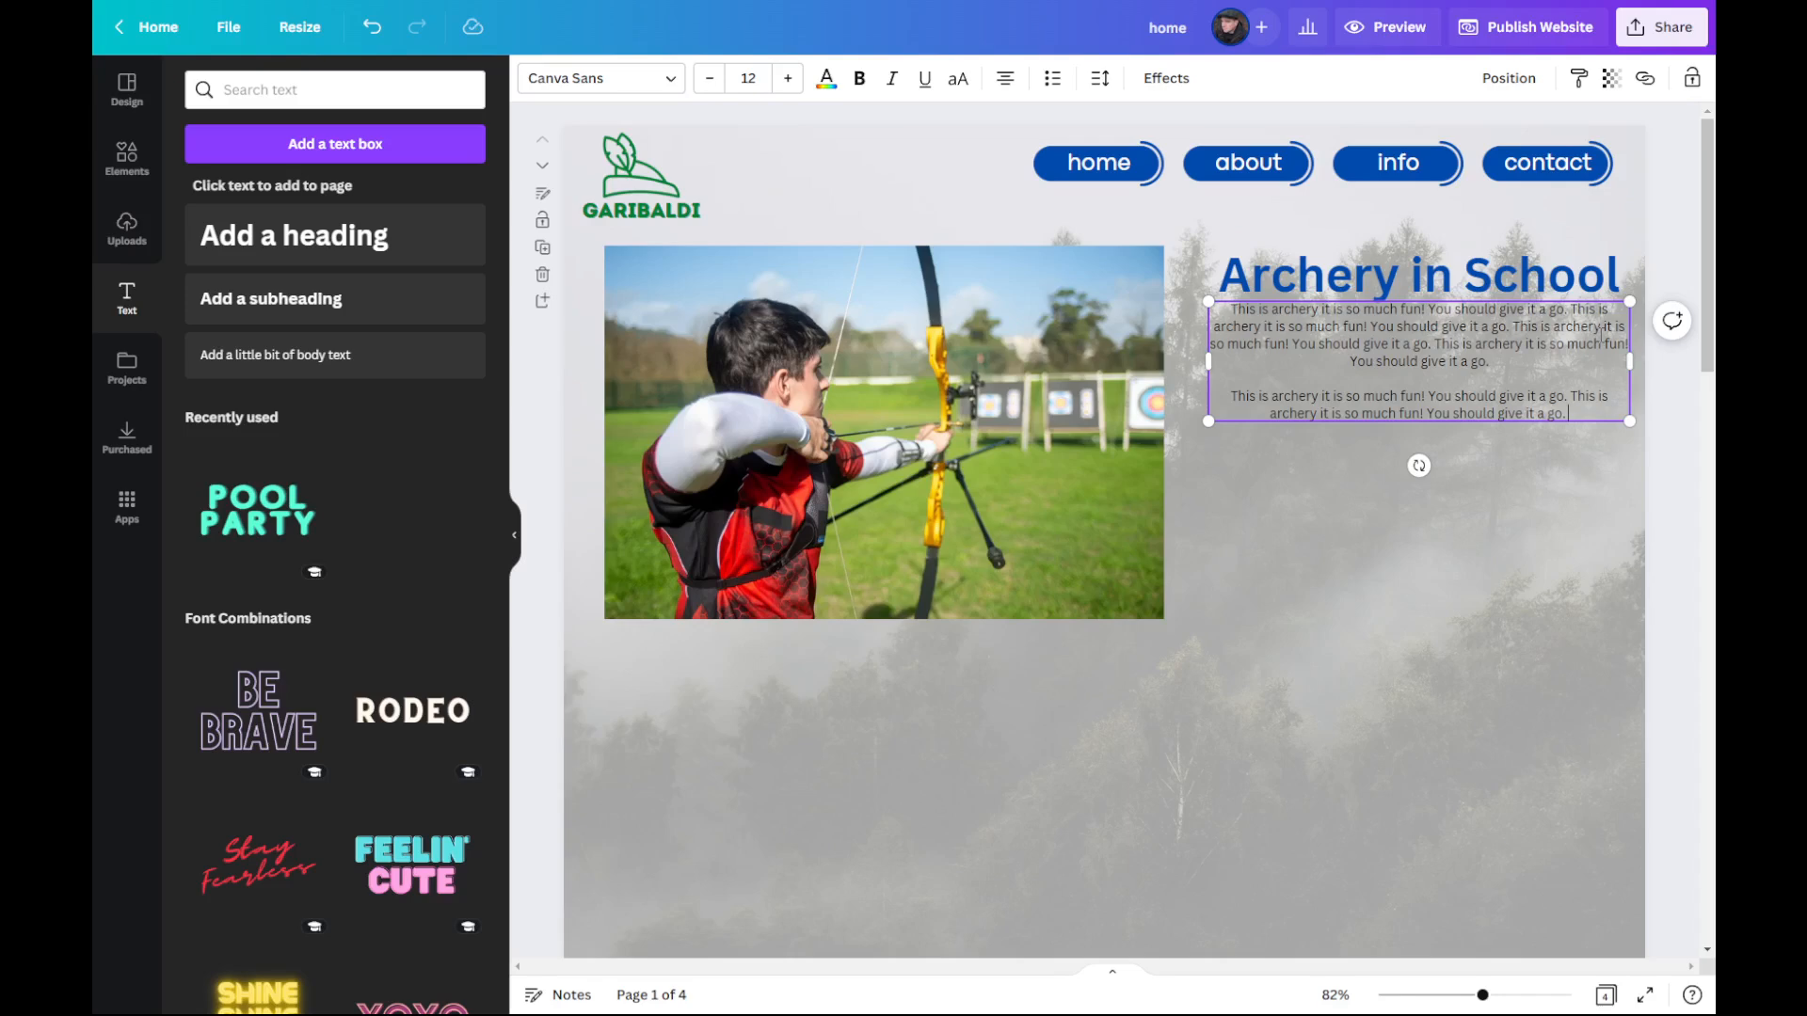
key(ctrl+v)
key(ctrl+v)
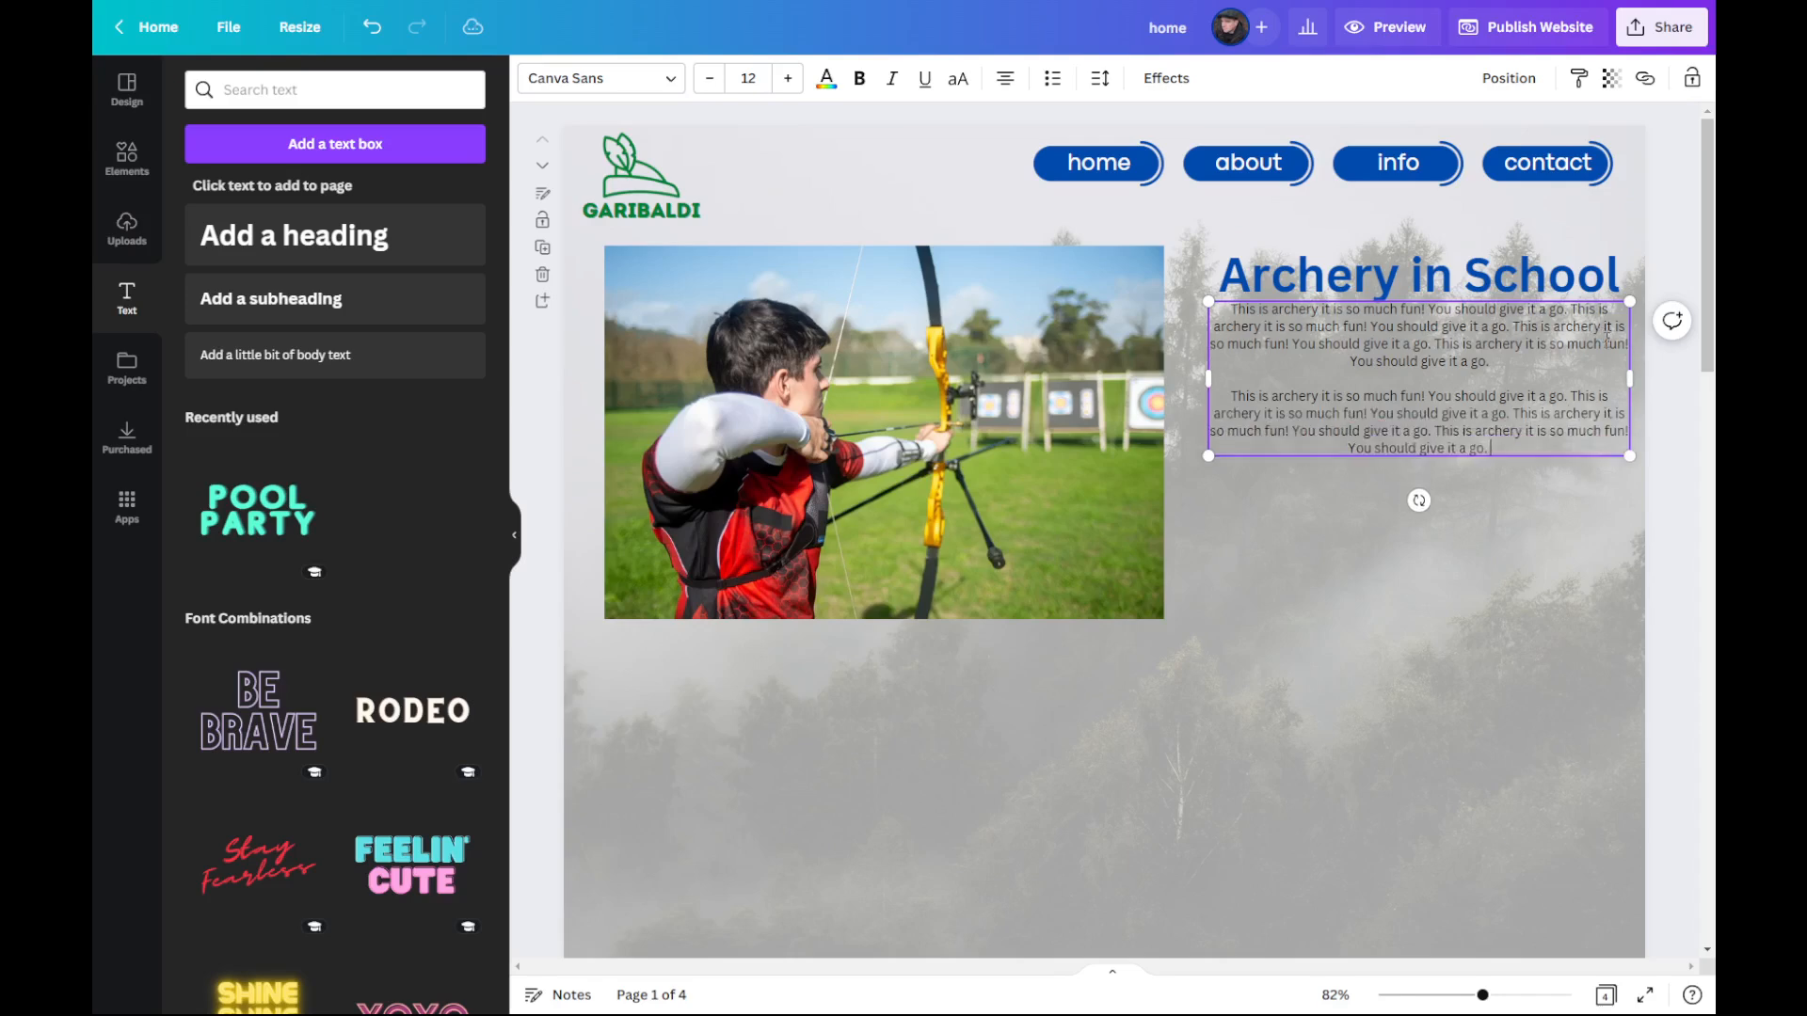
key(ctrl+v)
click(1425, 657)
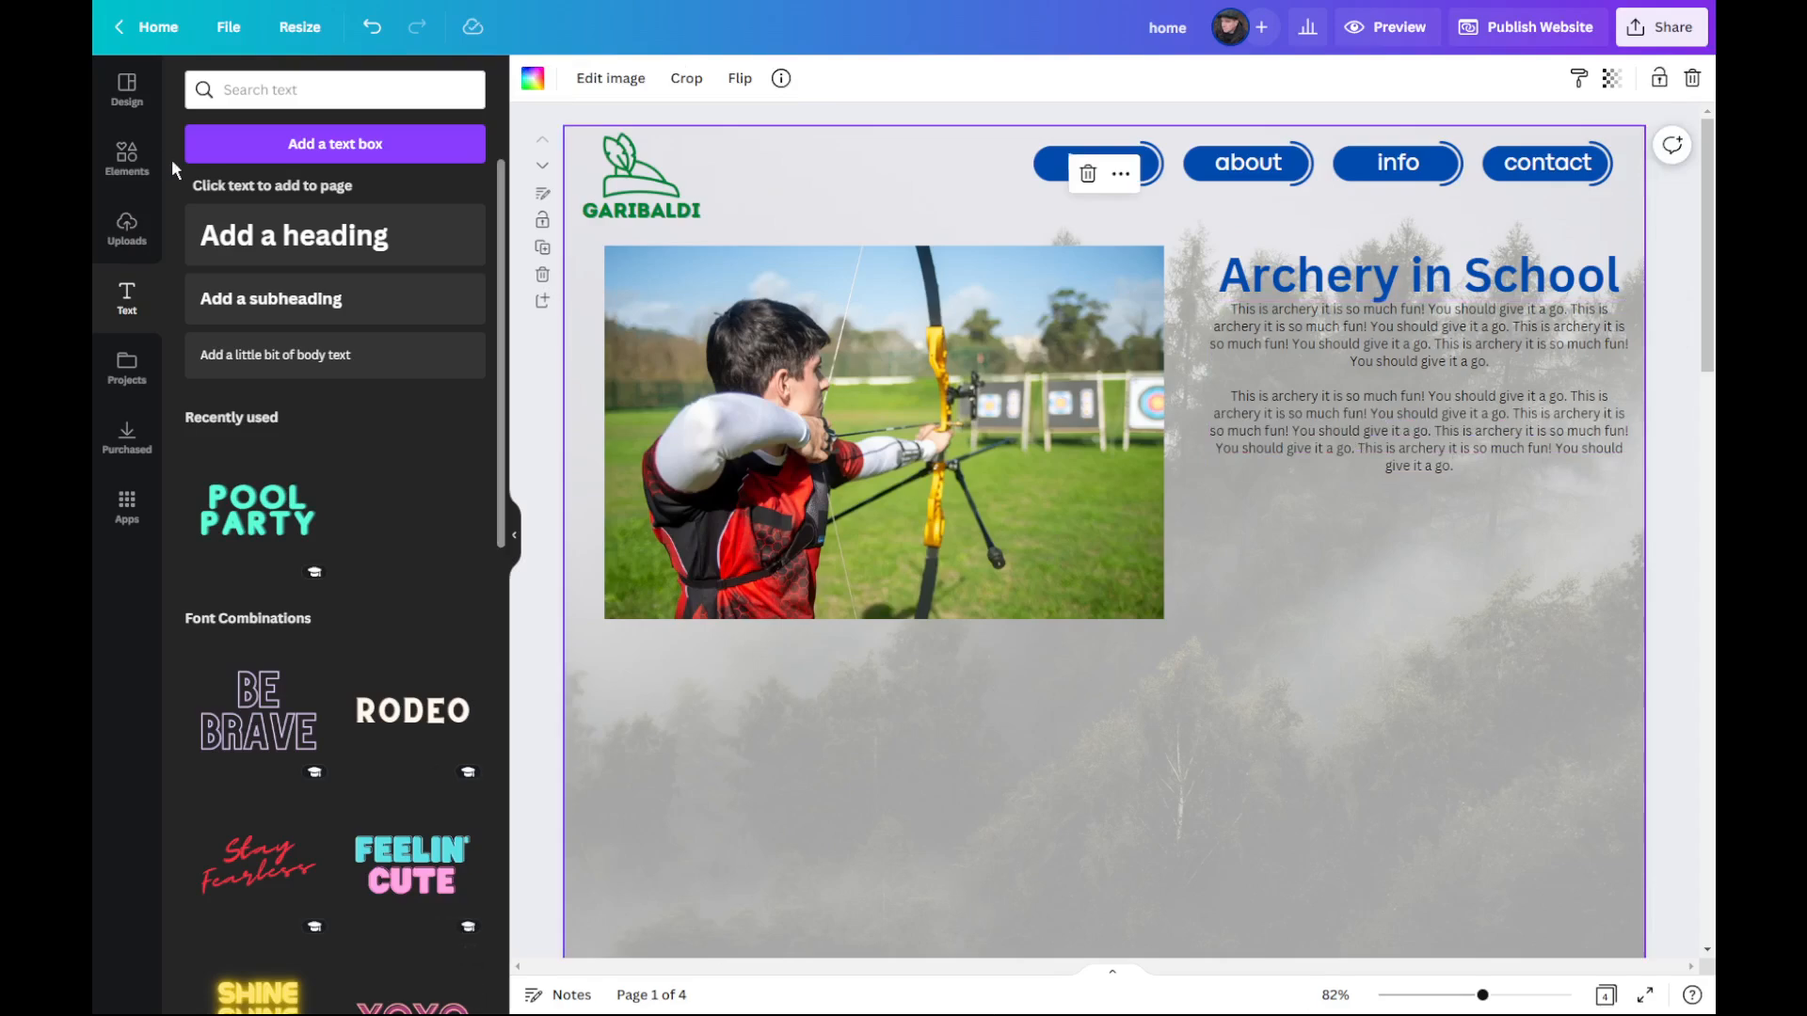
Step: Insert the 23-second video of the archer in green and scale it down directly below the archery photo
click(126, 162)
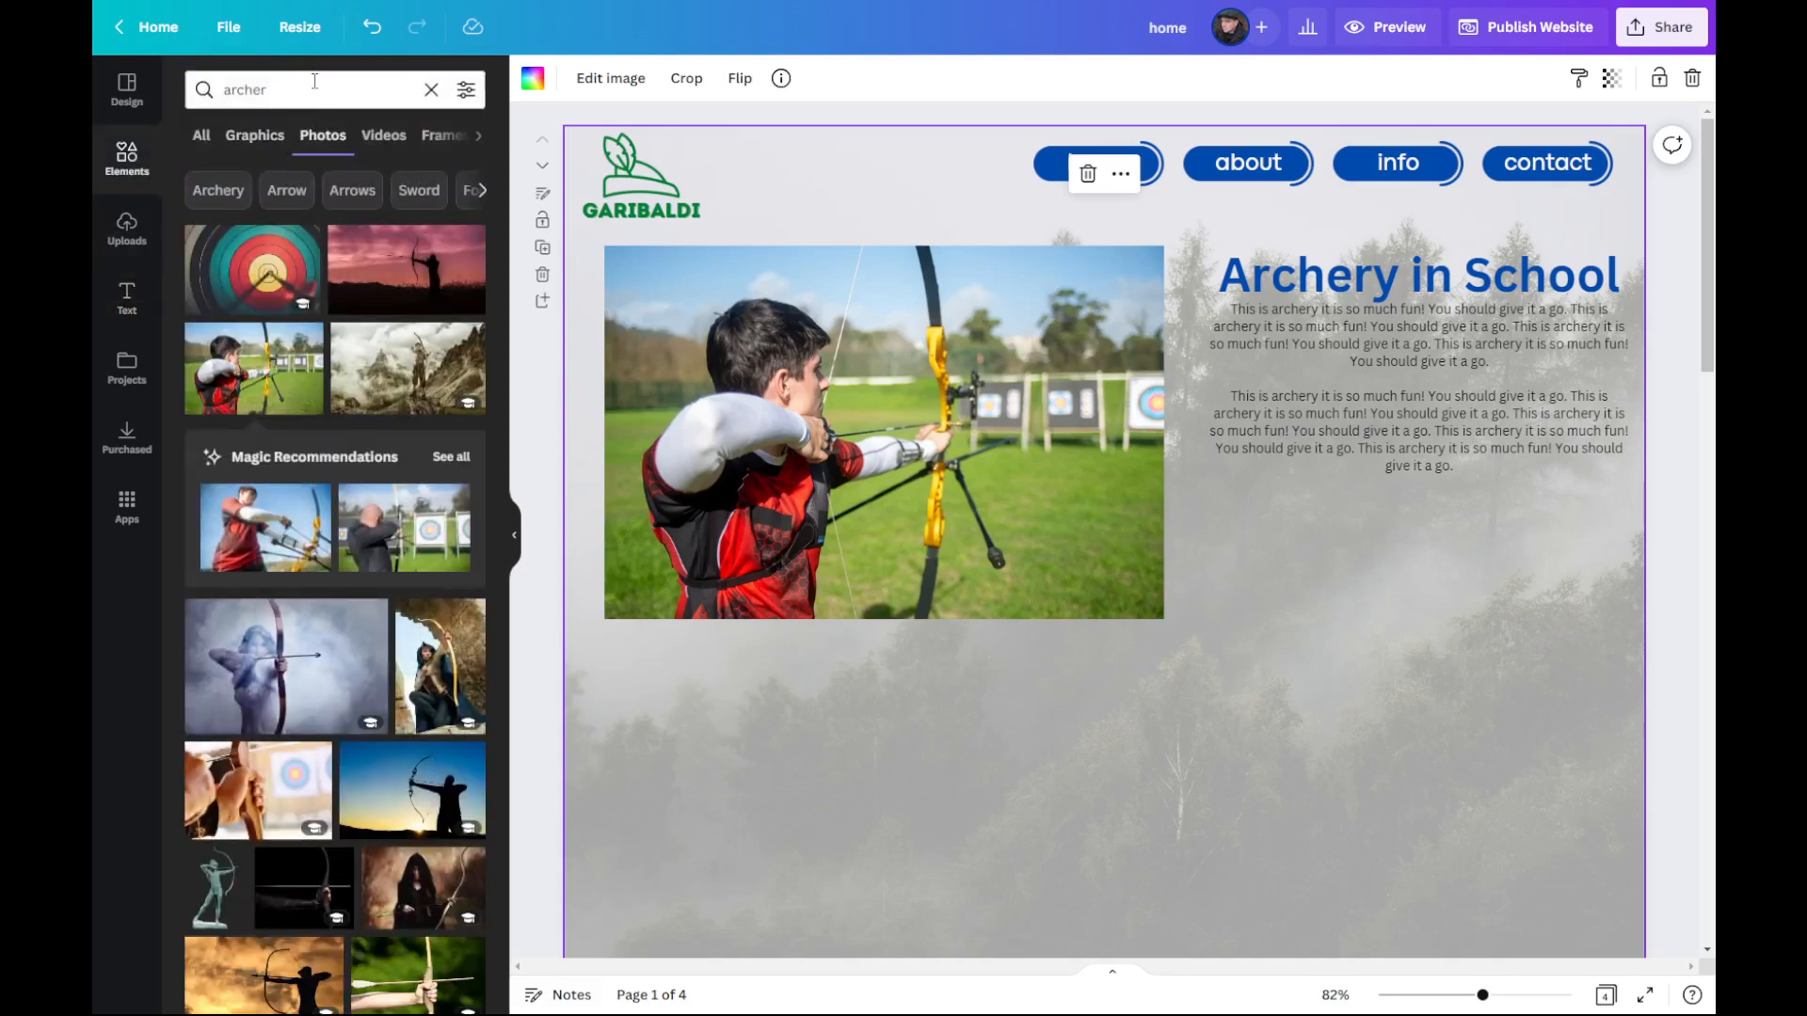
click(390, 139)
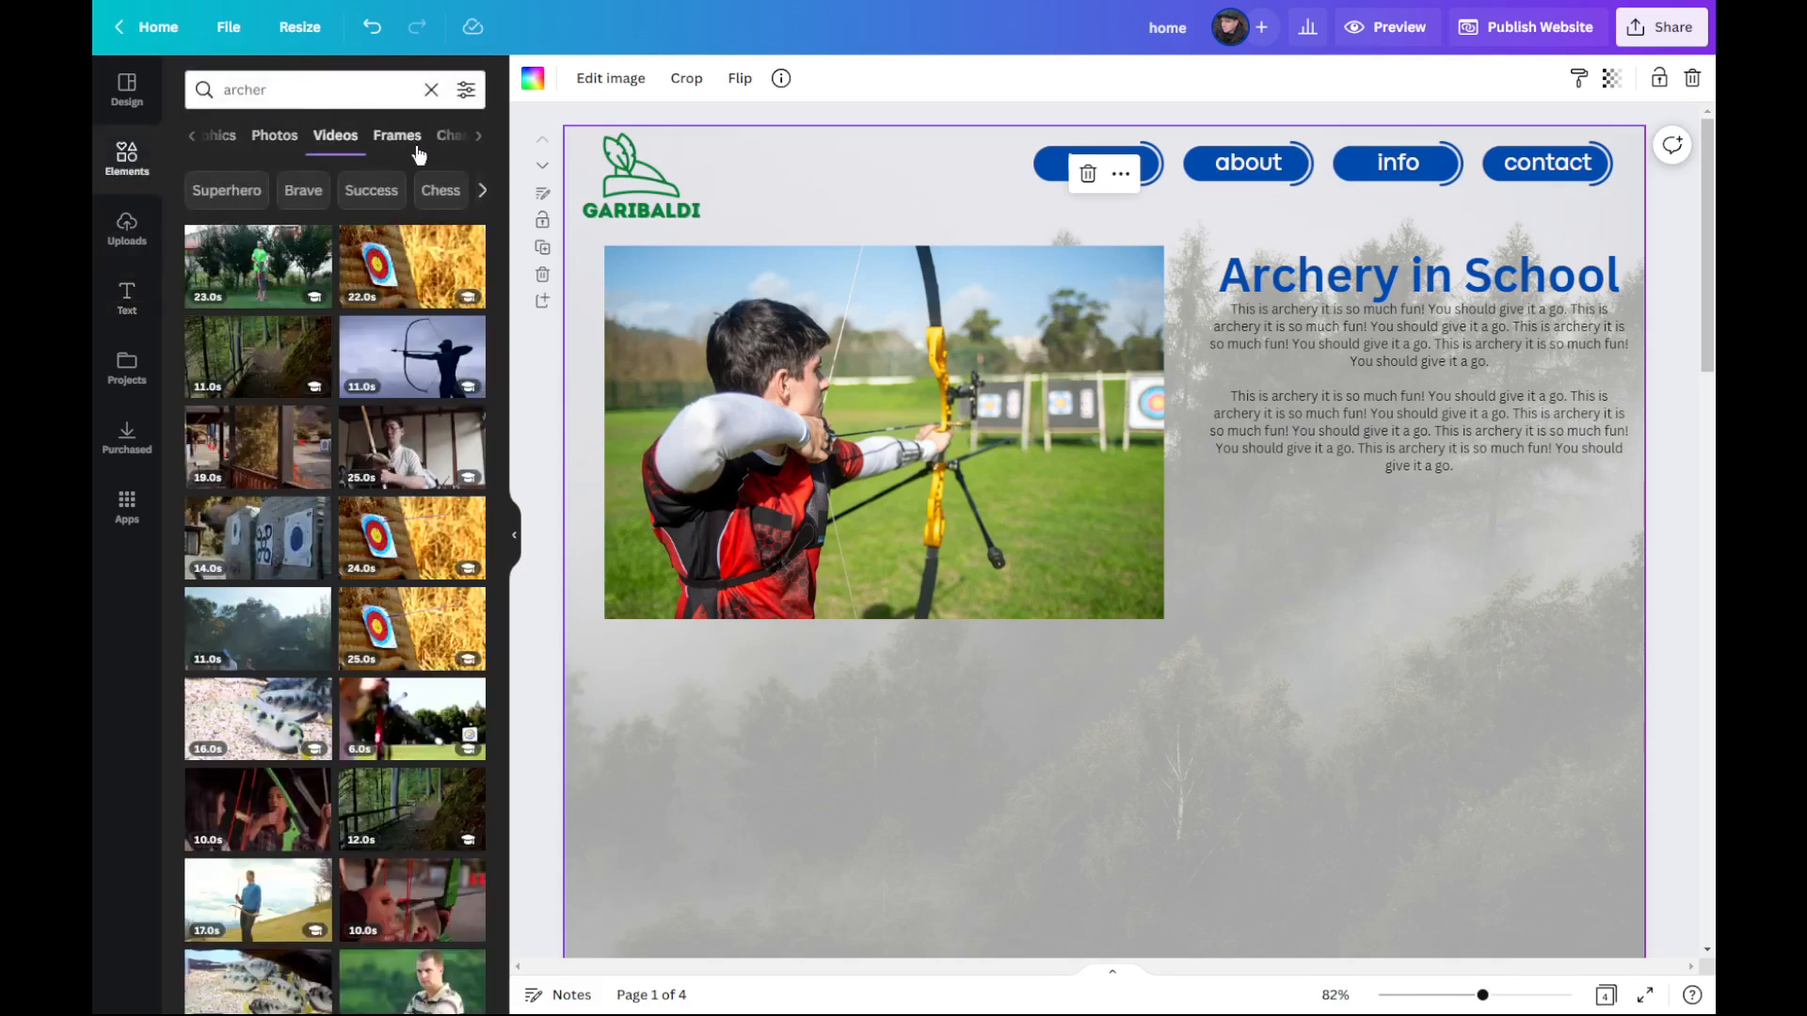
mouse_move(438, 352)
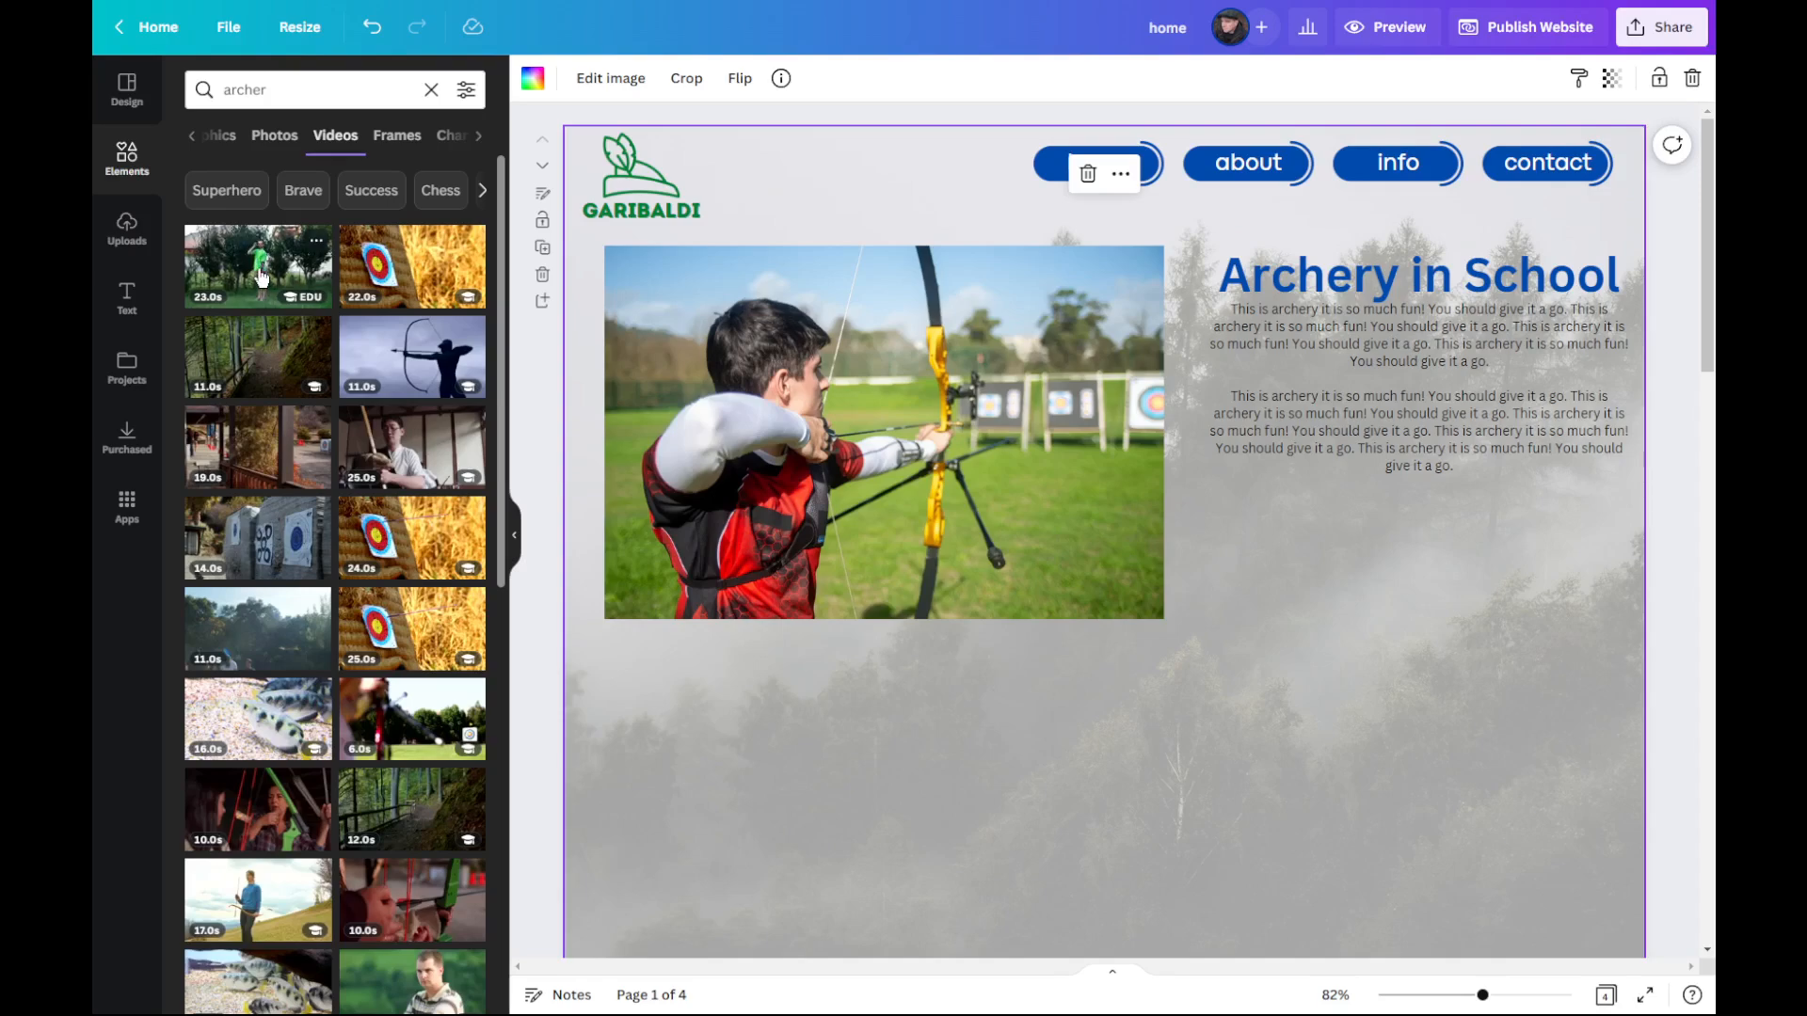
drag(250, 259, 1289, 610)
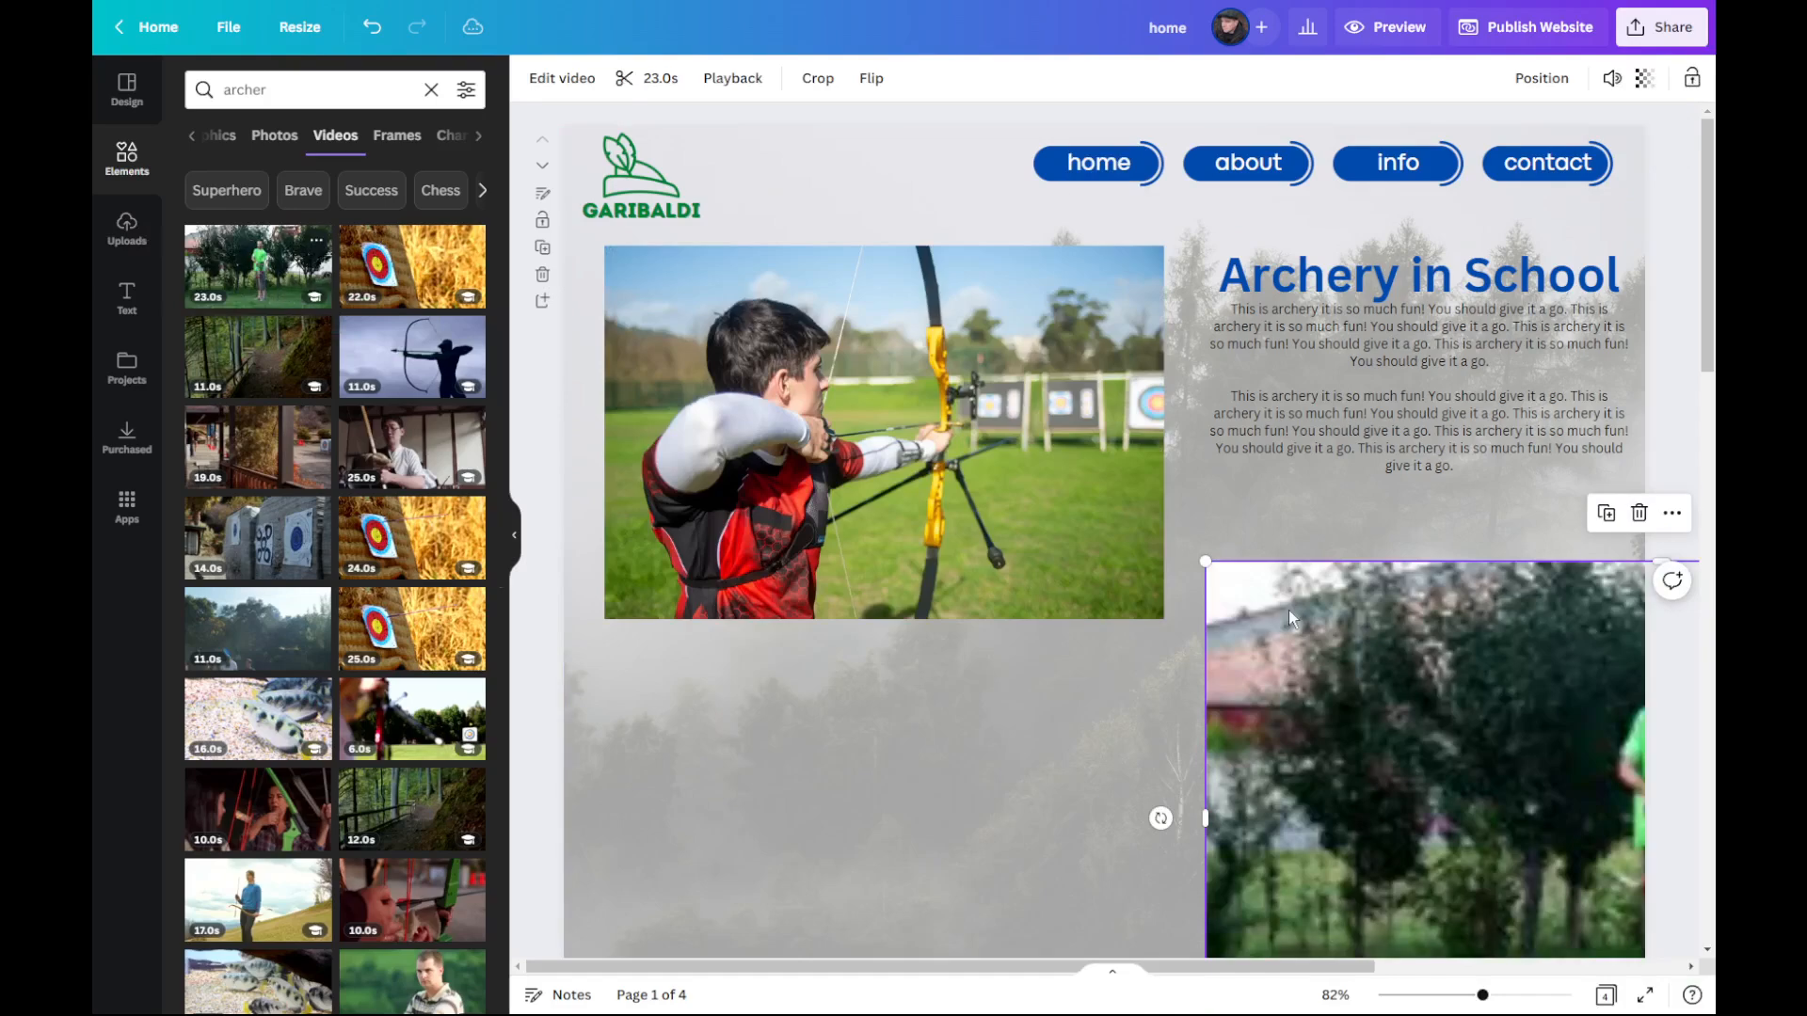
drag(1201, 557, 1224, 524)
drag(1244, 598, 626, 695)
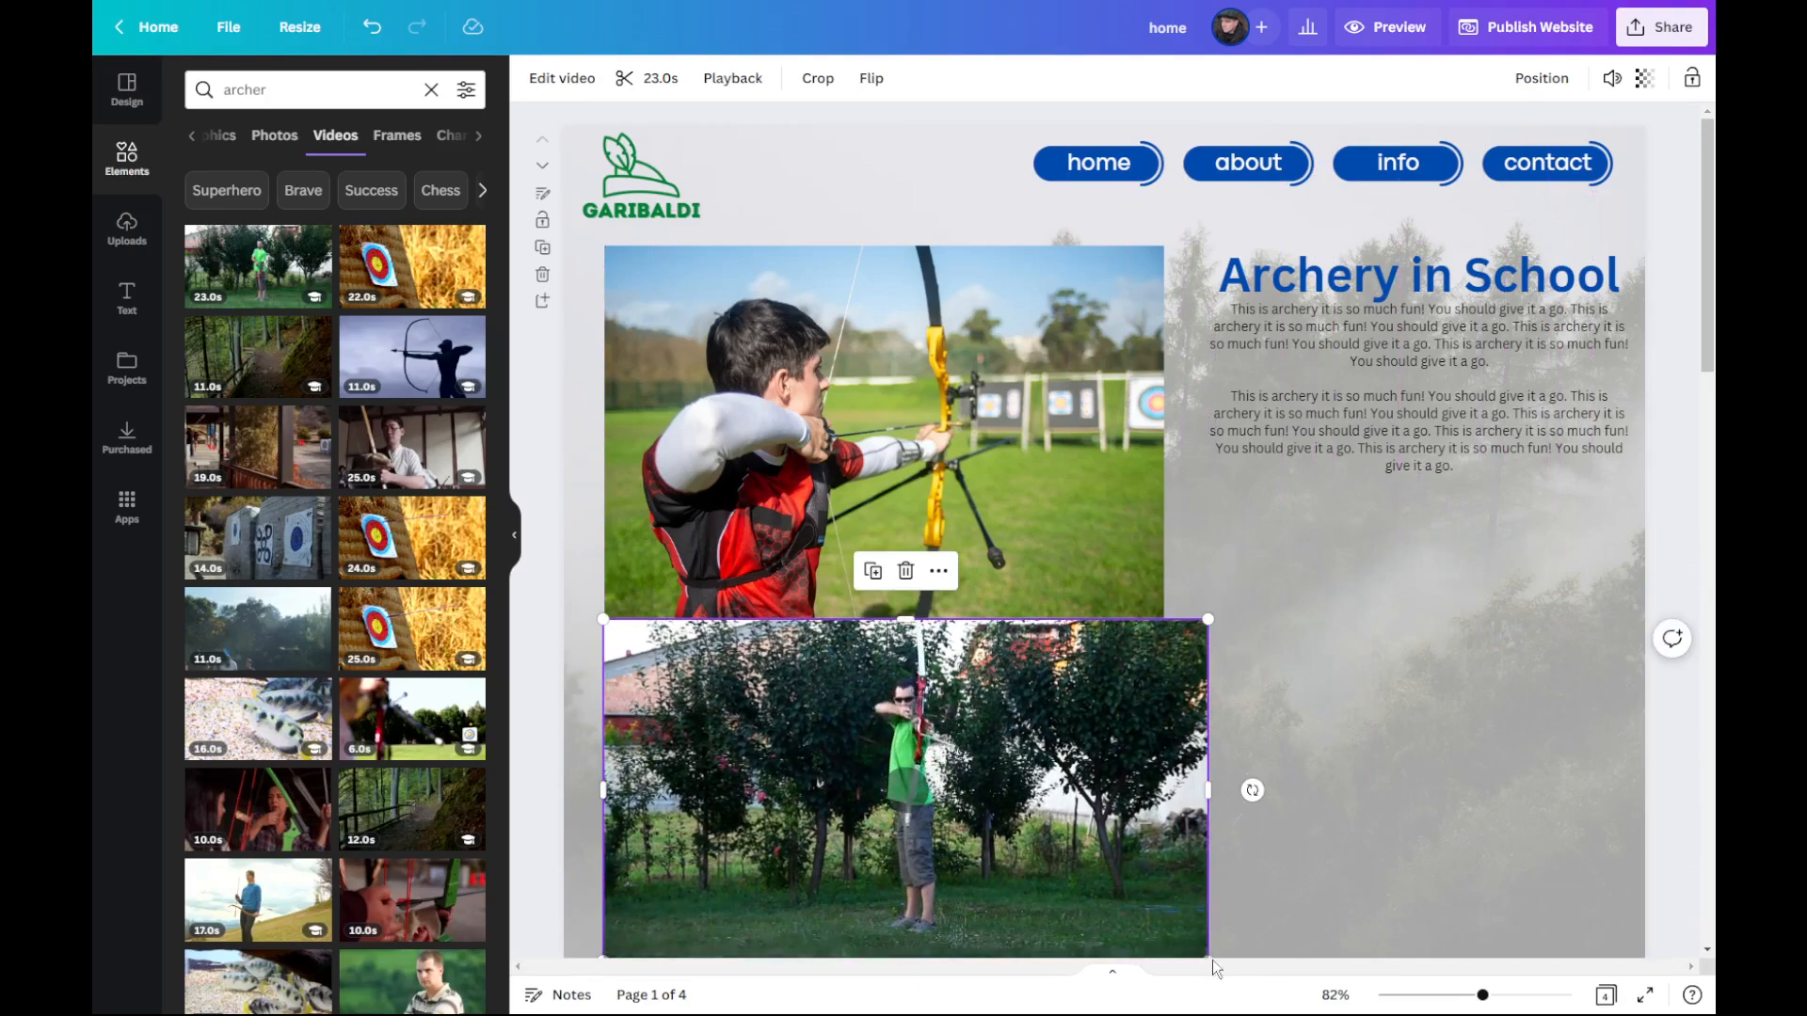
Step: Extend the Home Page downward to leave more background space below the archer video
scroll(903, 809, down, 2)
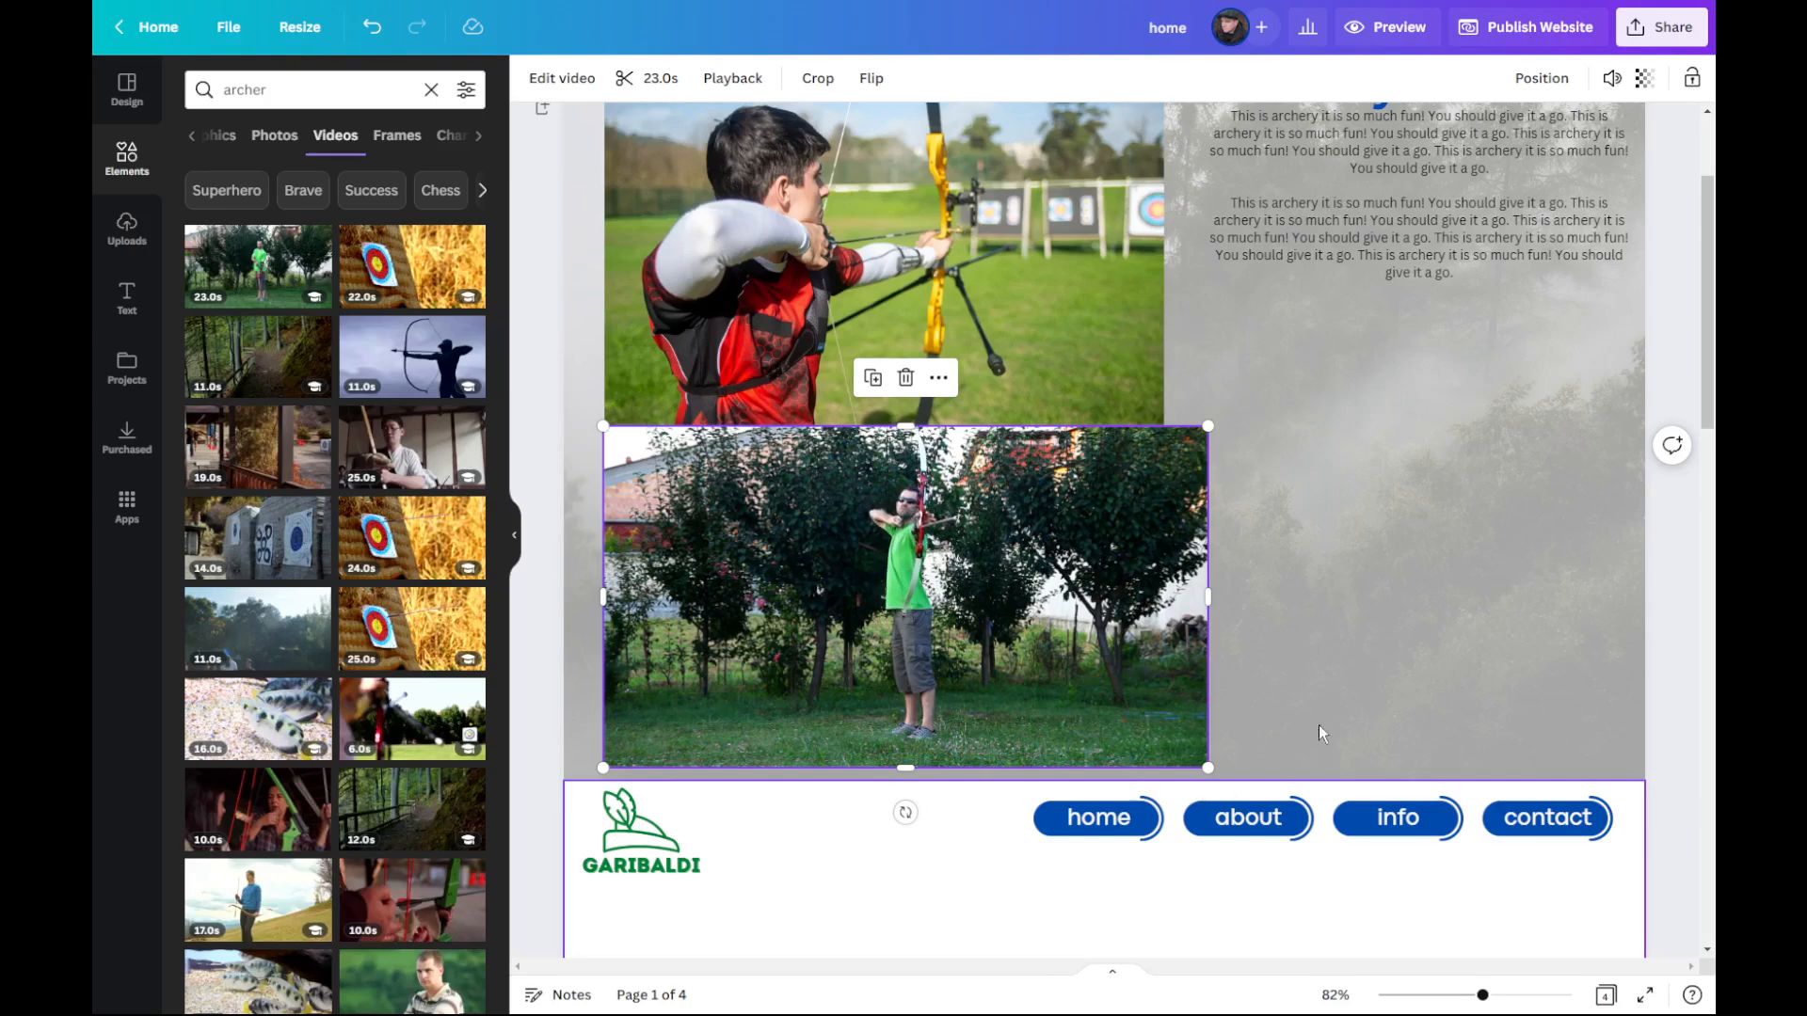
click(1213, 777)
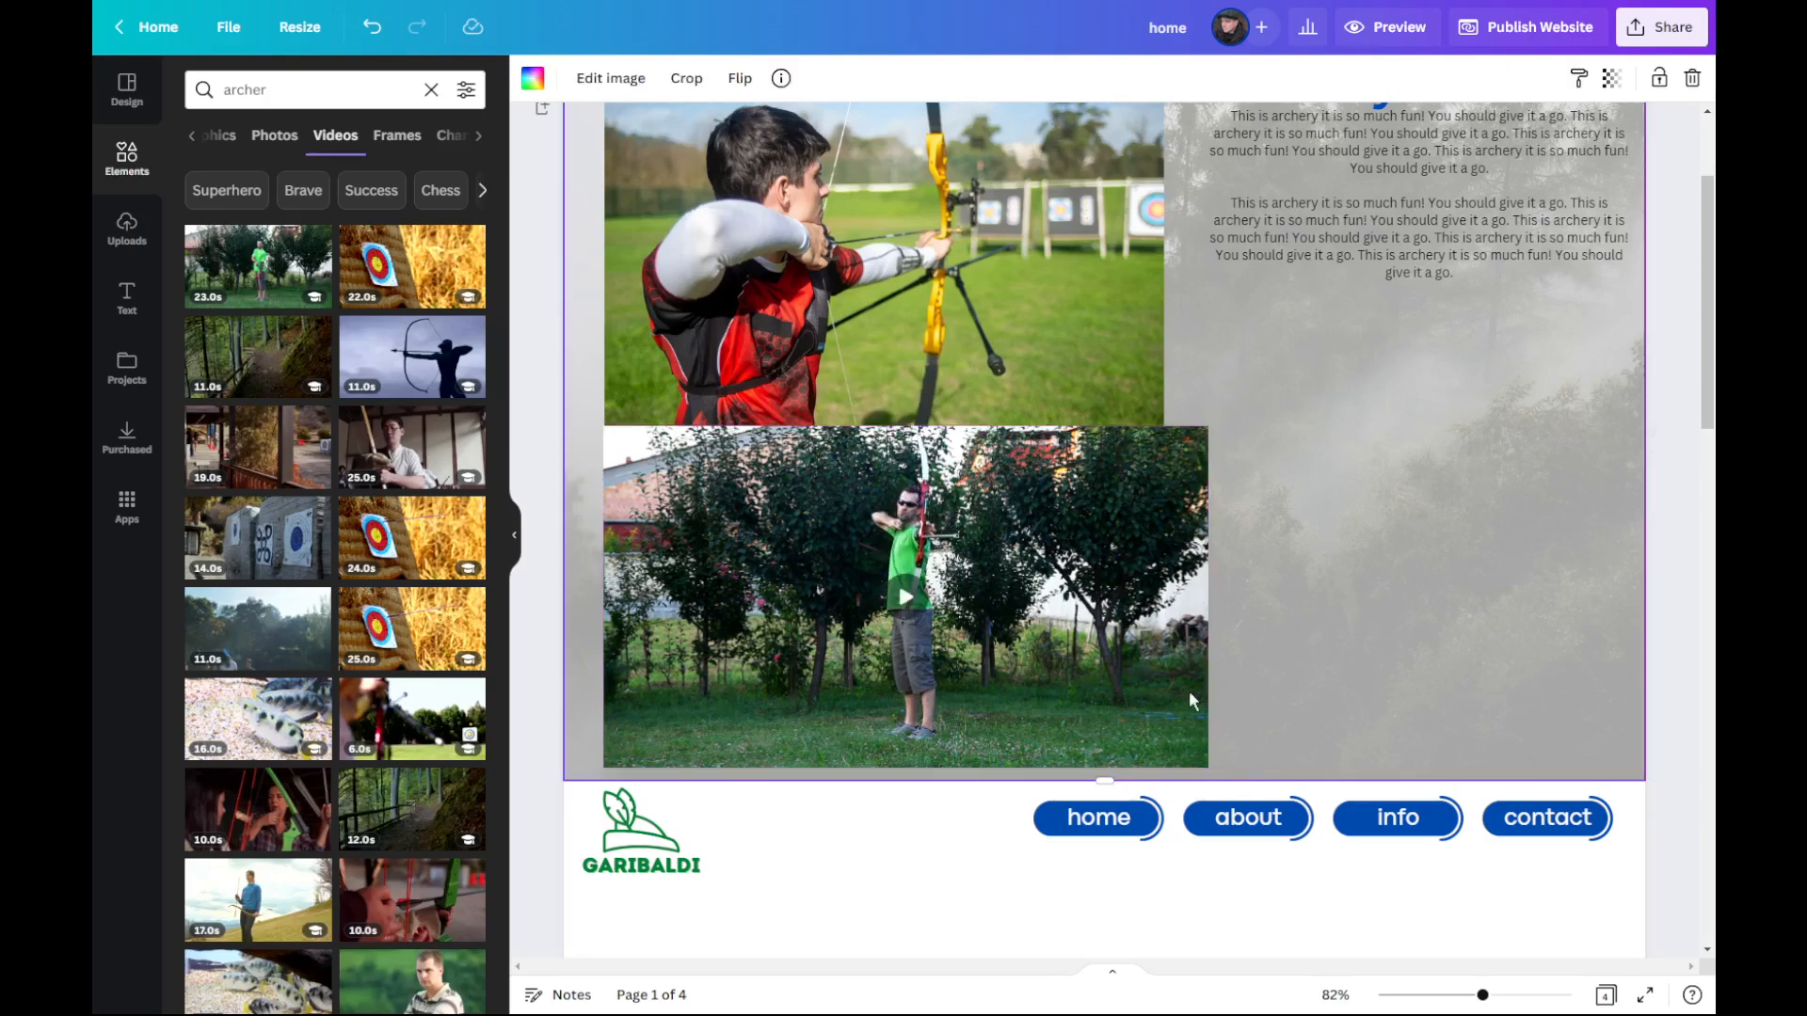
drag(1104, 781, 1106, 841)
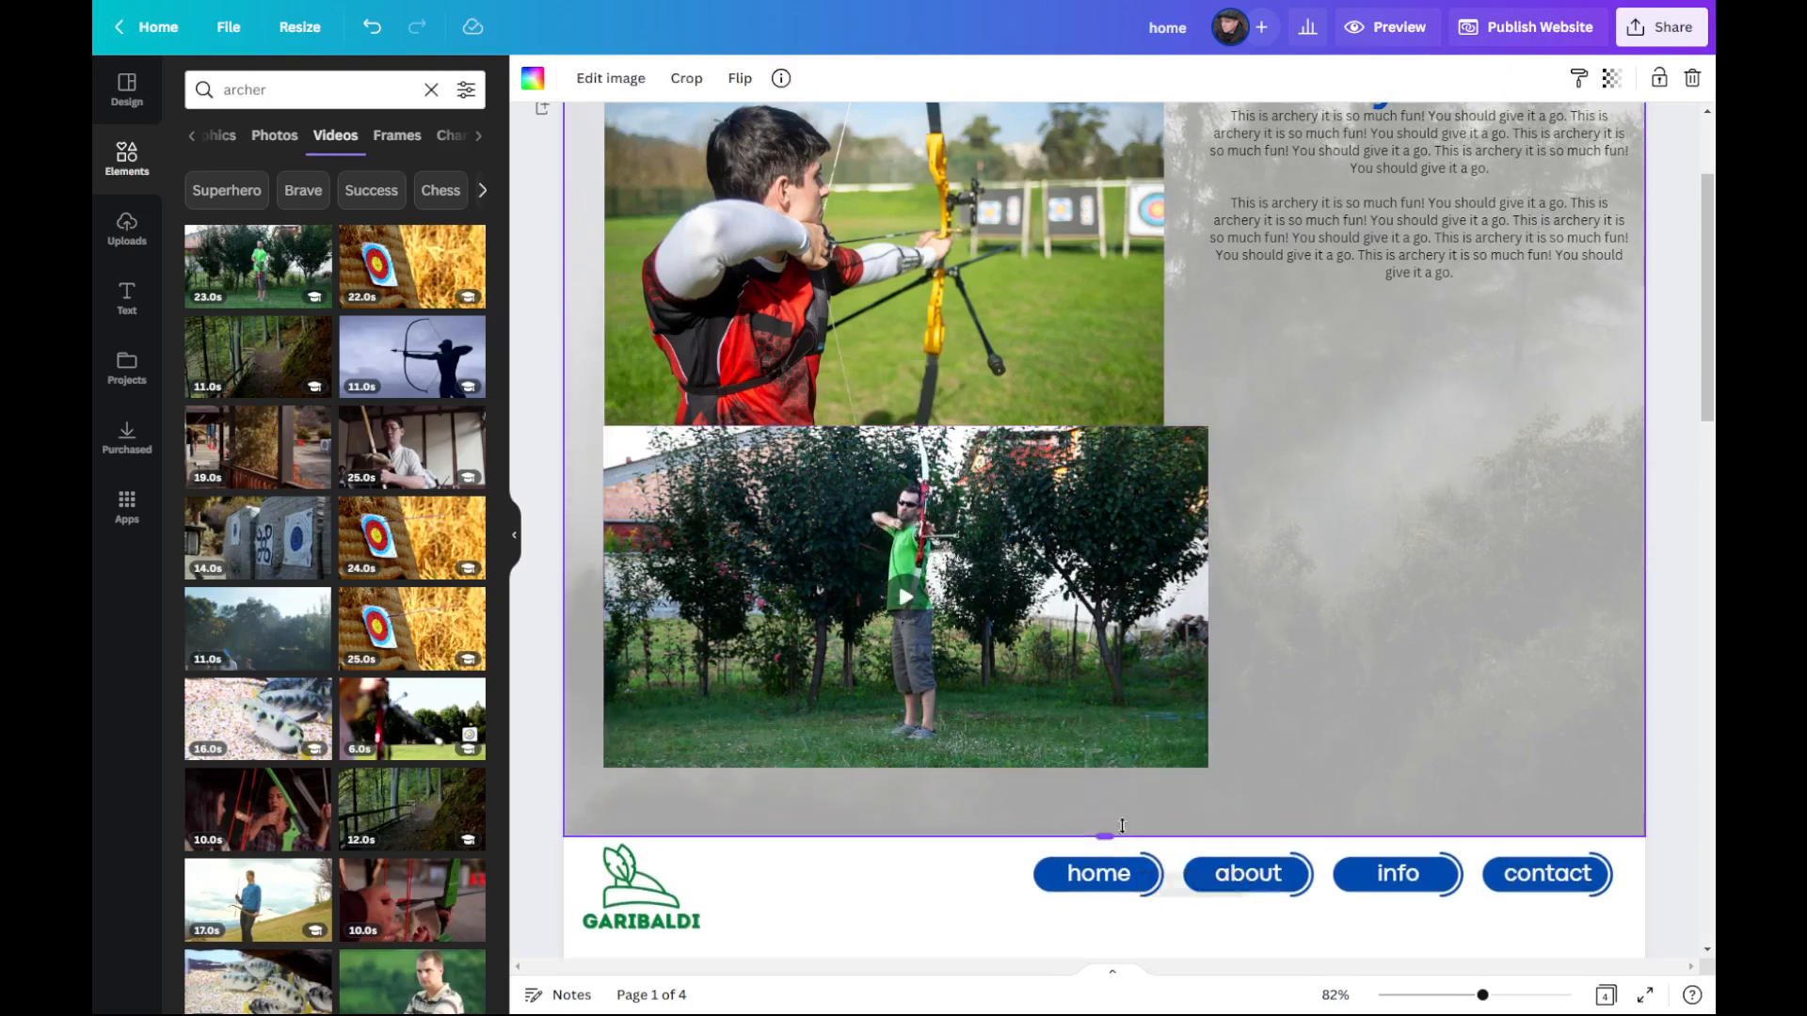
Step: Shrink the archer video to about the photo's width, leaving a small gap beneath the photo
click(1182, 753)
drag(1207, 767, 1100, 717)
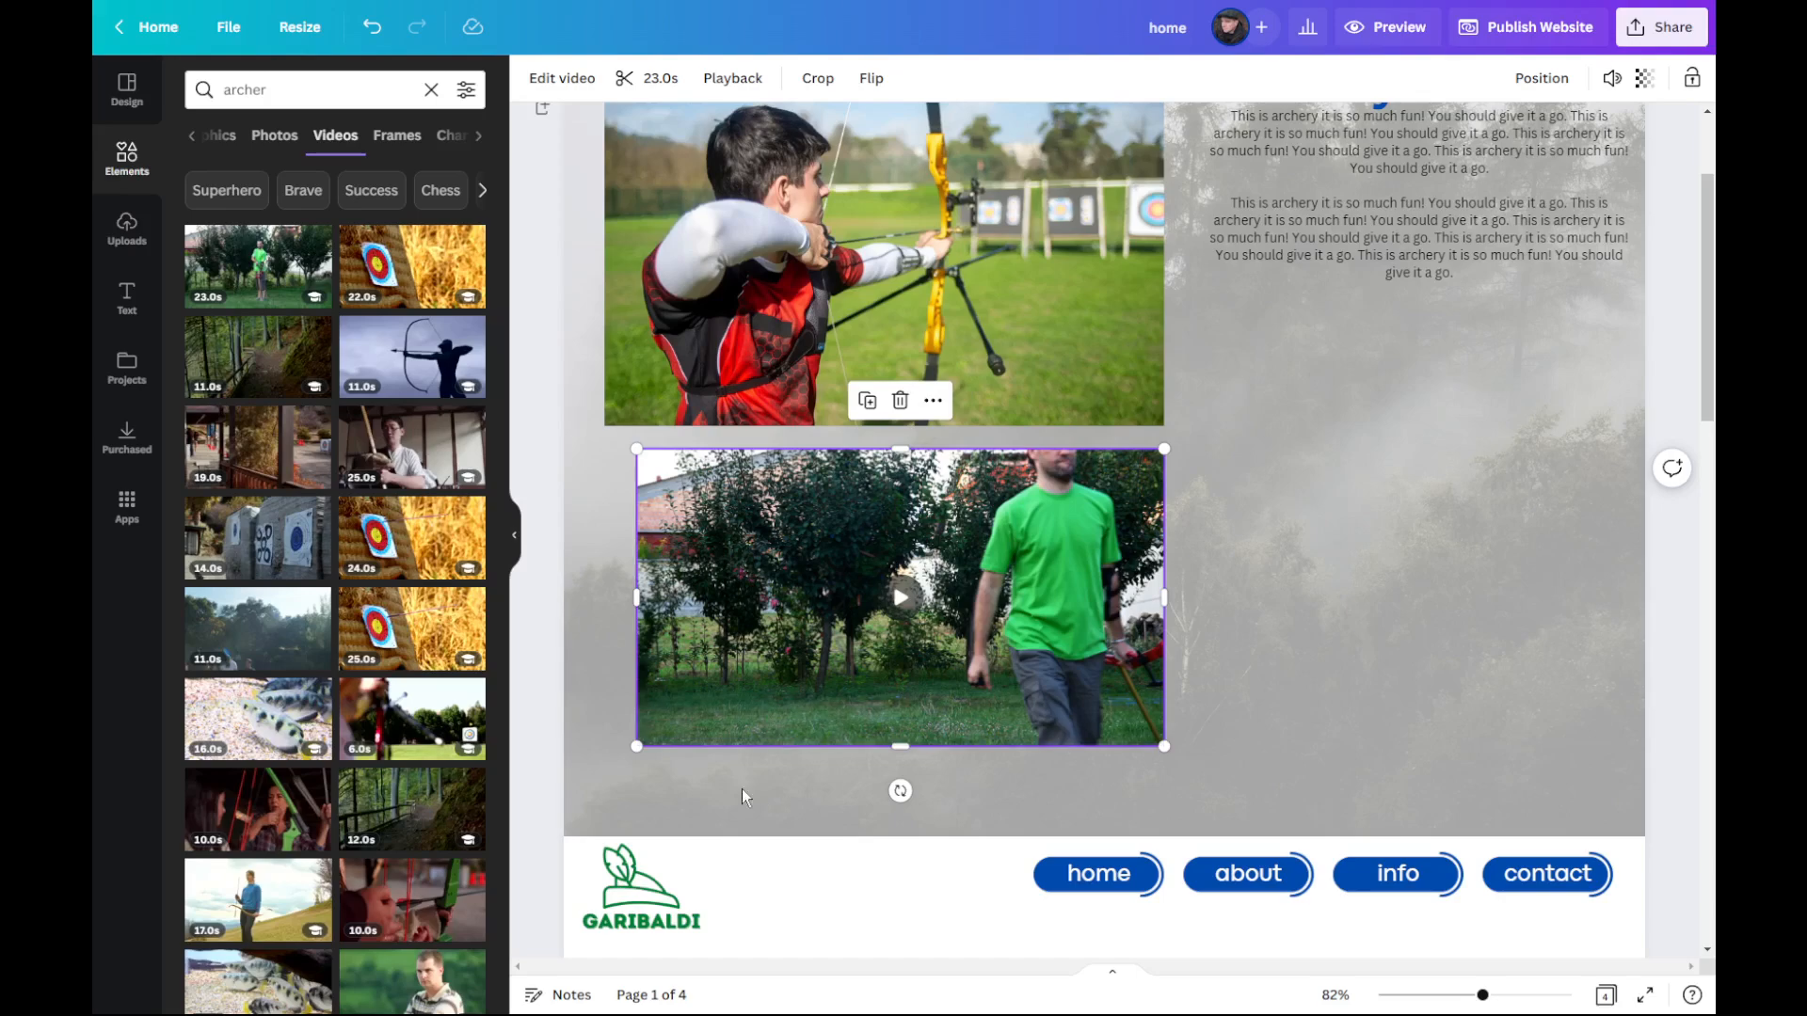
drag(637, 748, 613, 760)
Step: Duplicate the "Archery in School" heading with its body text and place the copy beside the archer video
scroll(1348, 567, up, 2)
scroll(1308, 567, down, 1)
click(1335, 314)
shift+click(1321, 180)
key(ctrl+d)
drag(1360, 299, 1340, 684)
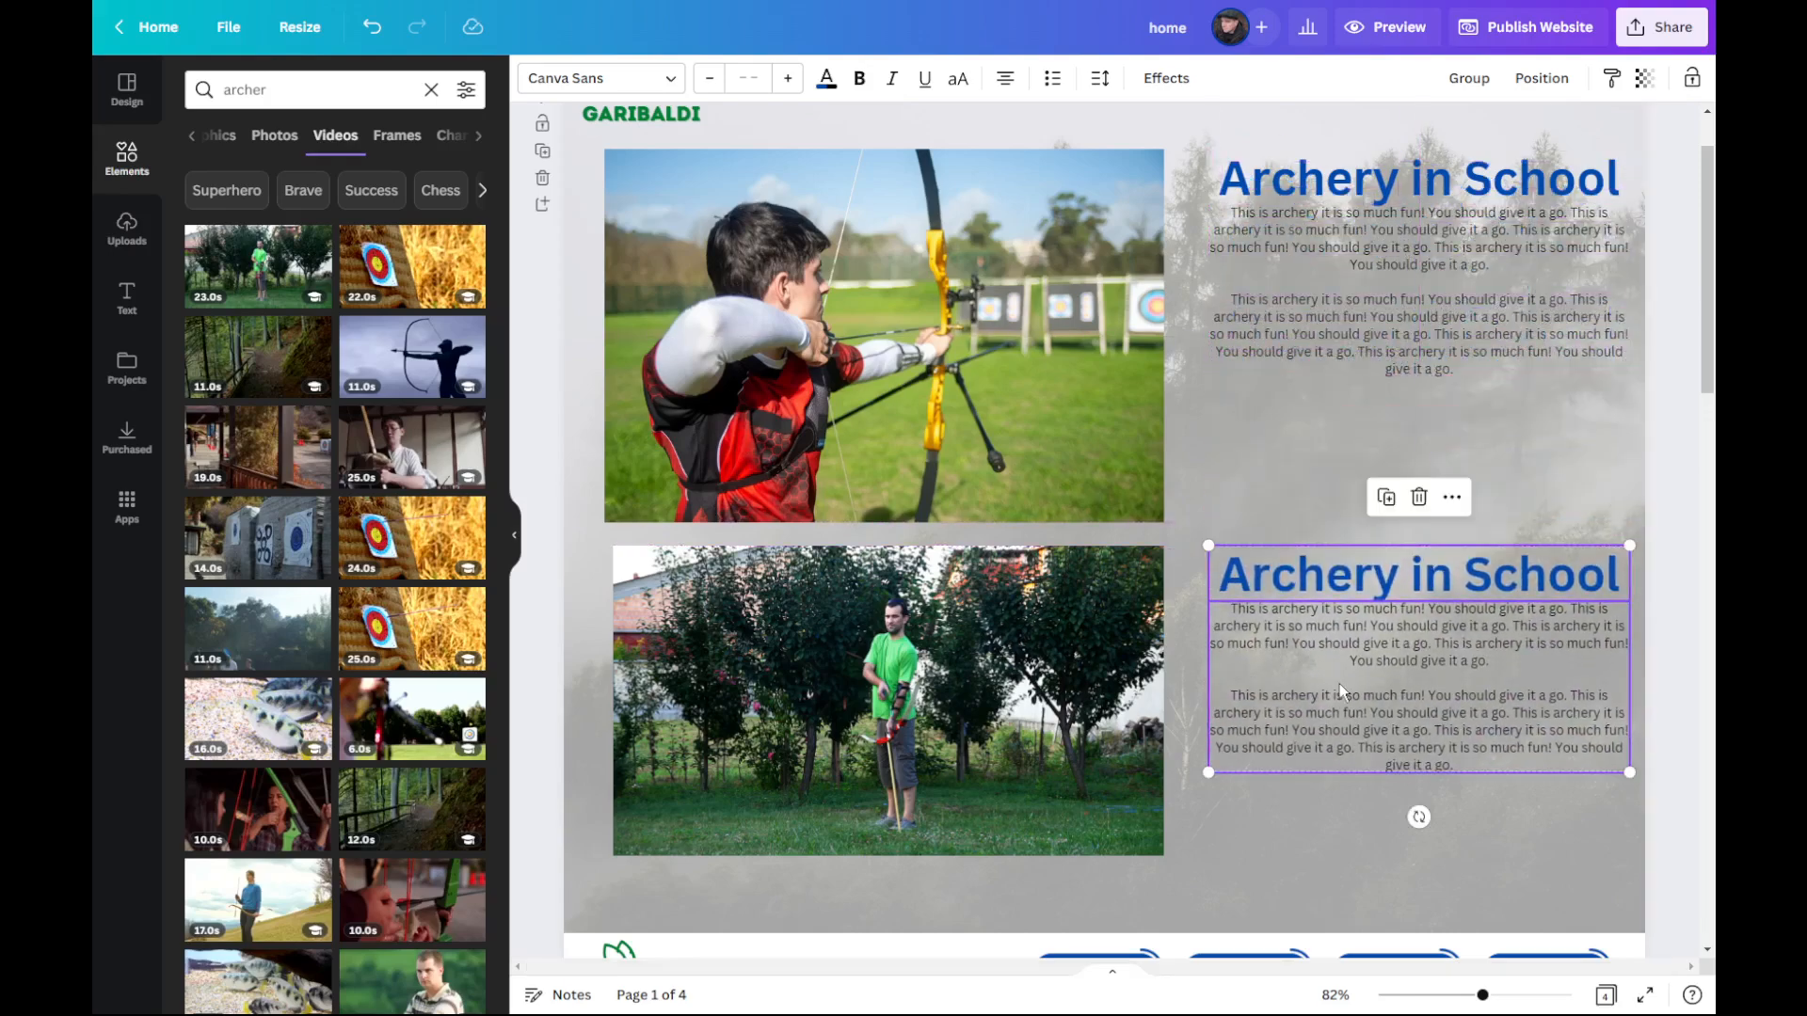
Step: Preview the website in desktop view and look through the Home Page
scroll(1199, 318, up, 1)
scroll(1199, 318, up, 1)
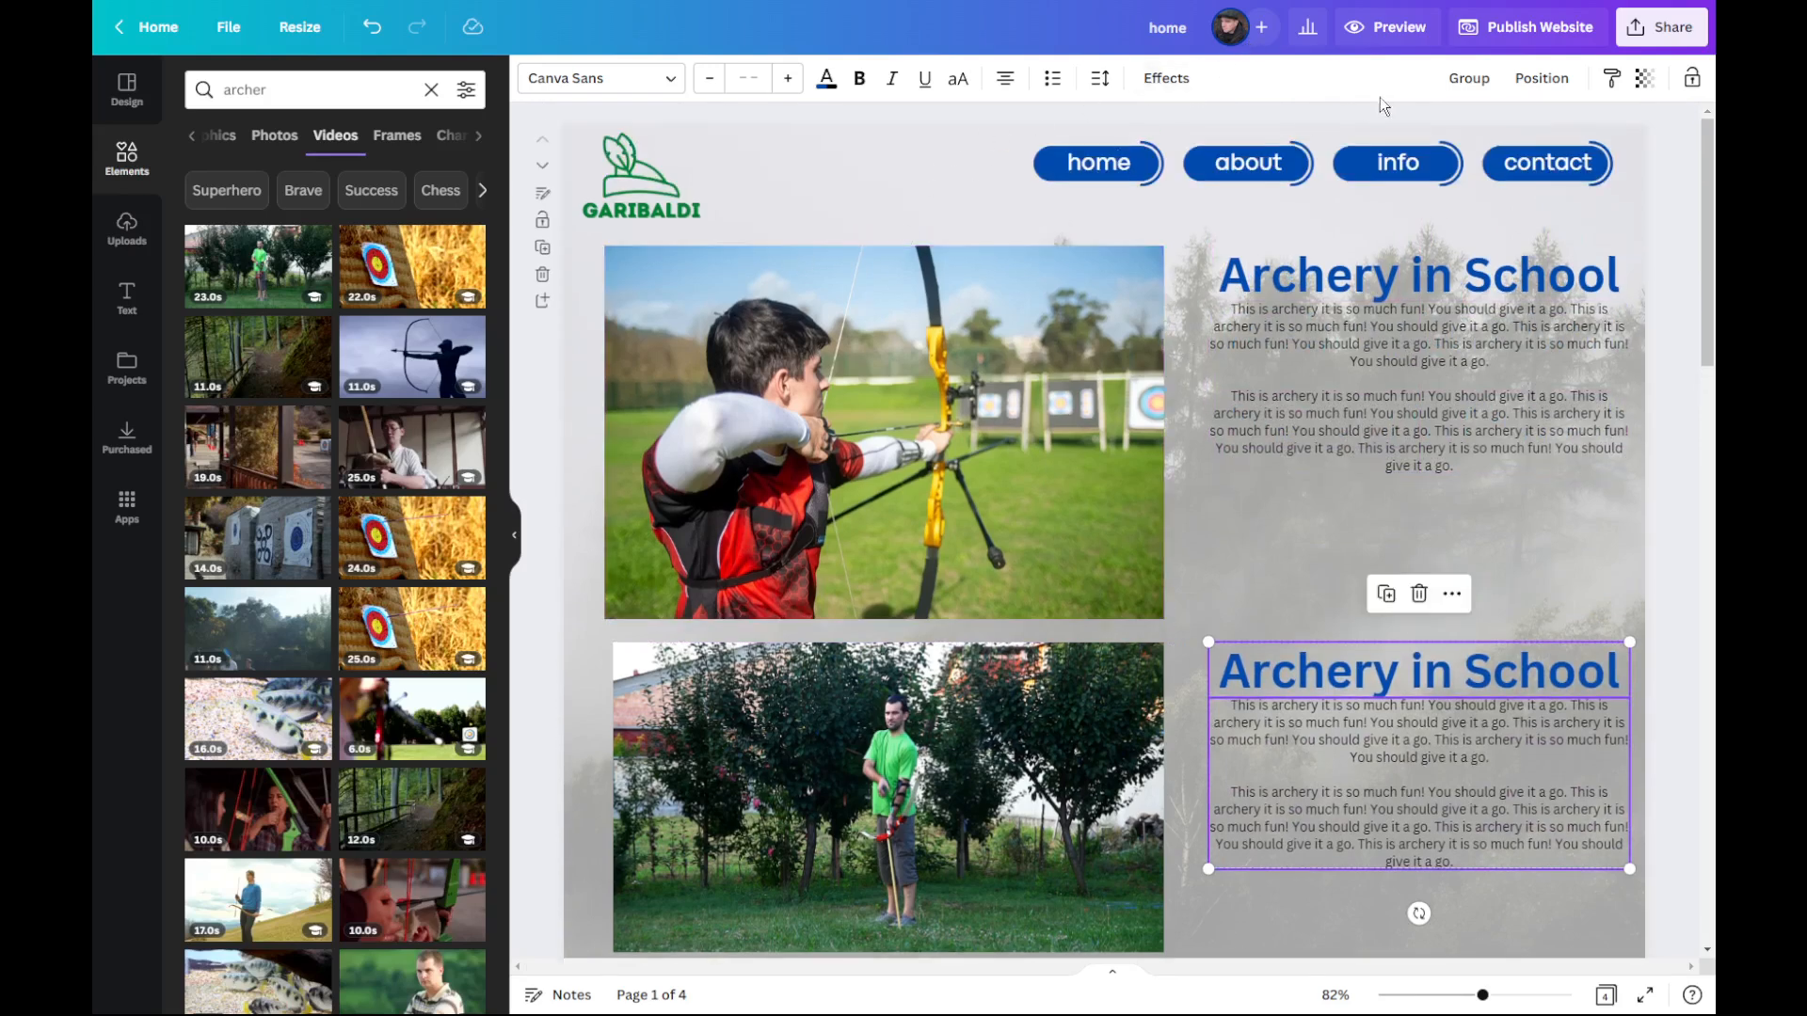
click(1401, 36)
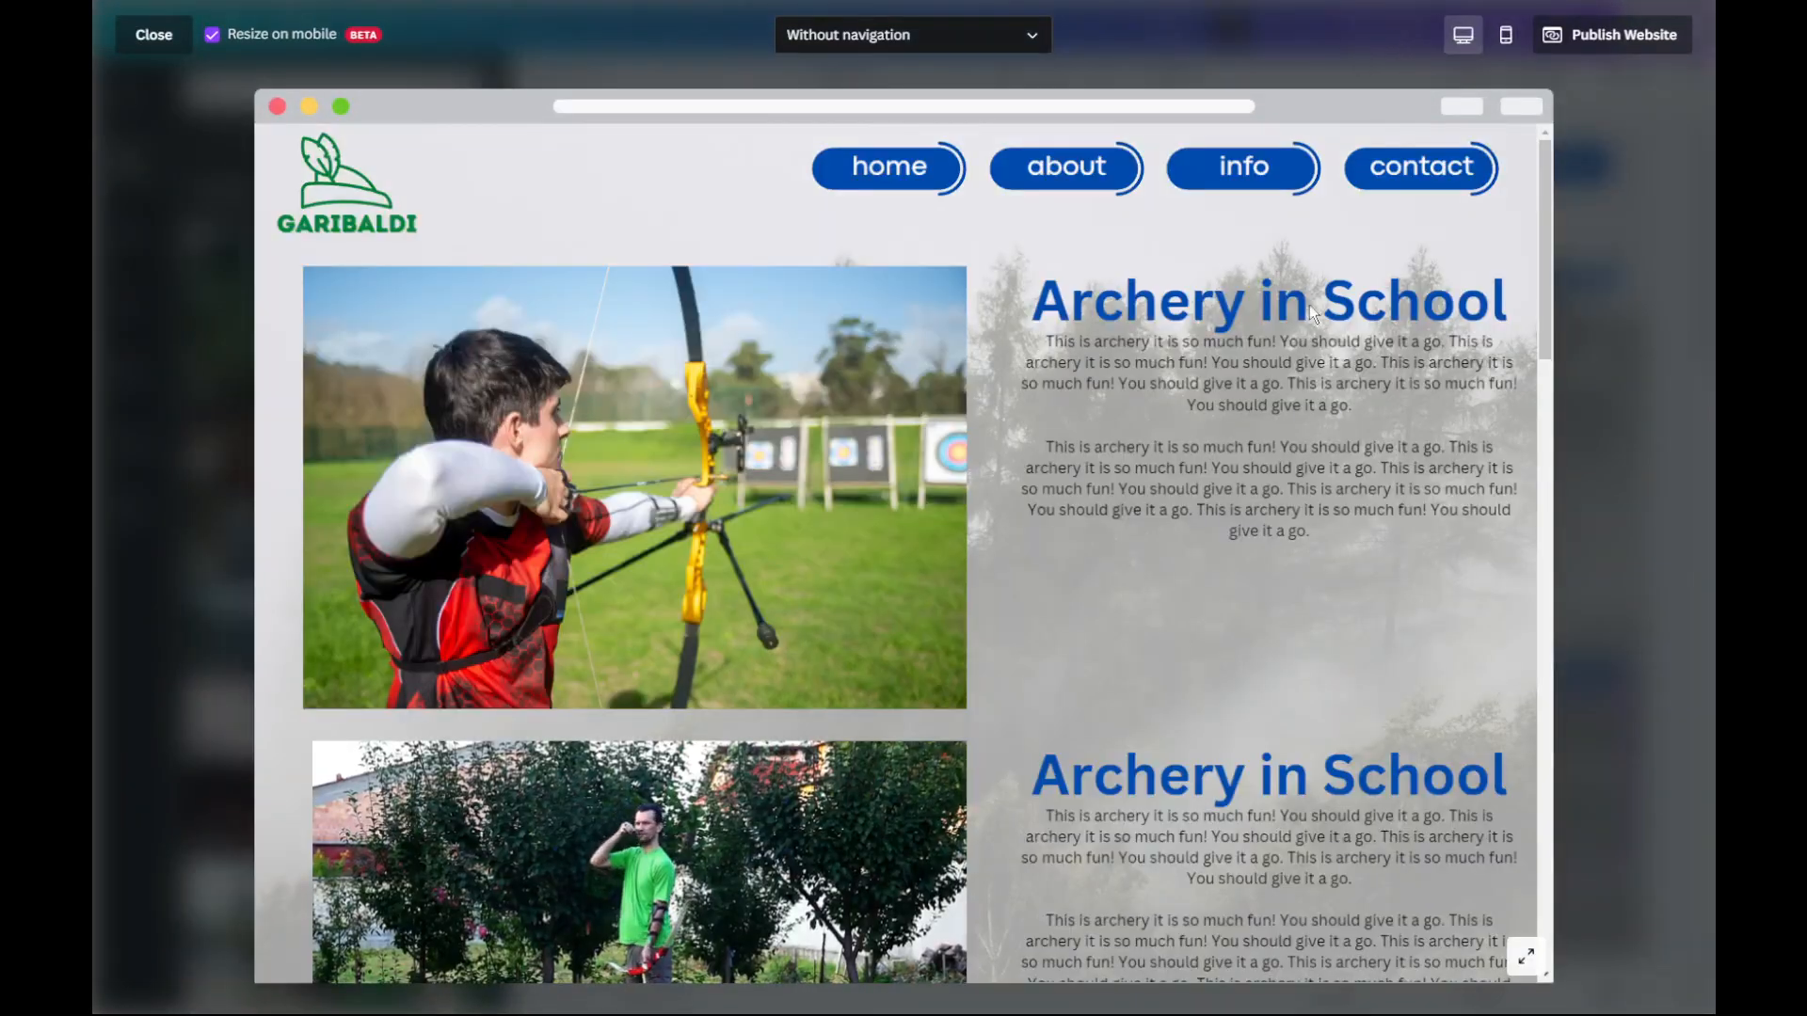
scroll(1130, 443, down, 5)
scroll(1131, 443, up, 5)
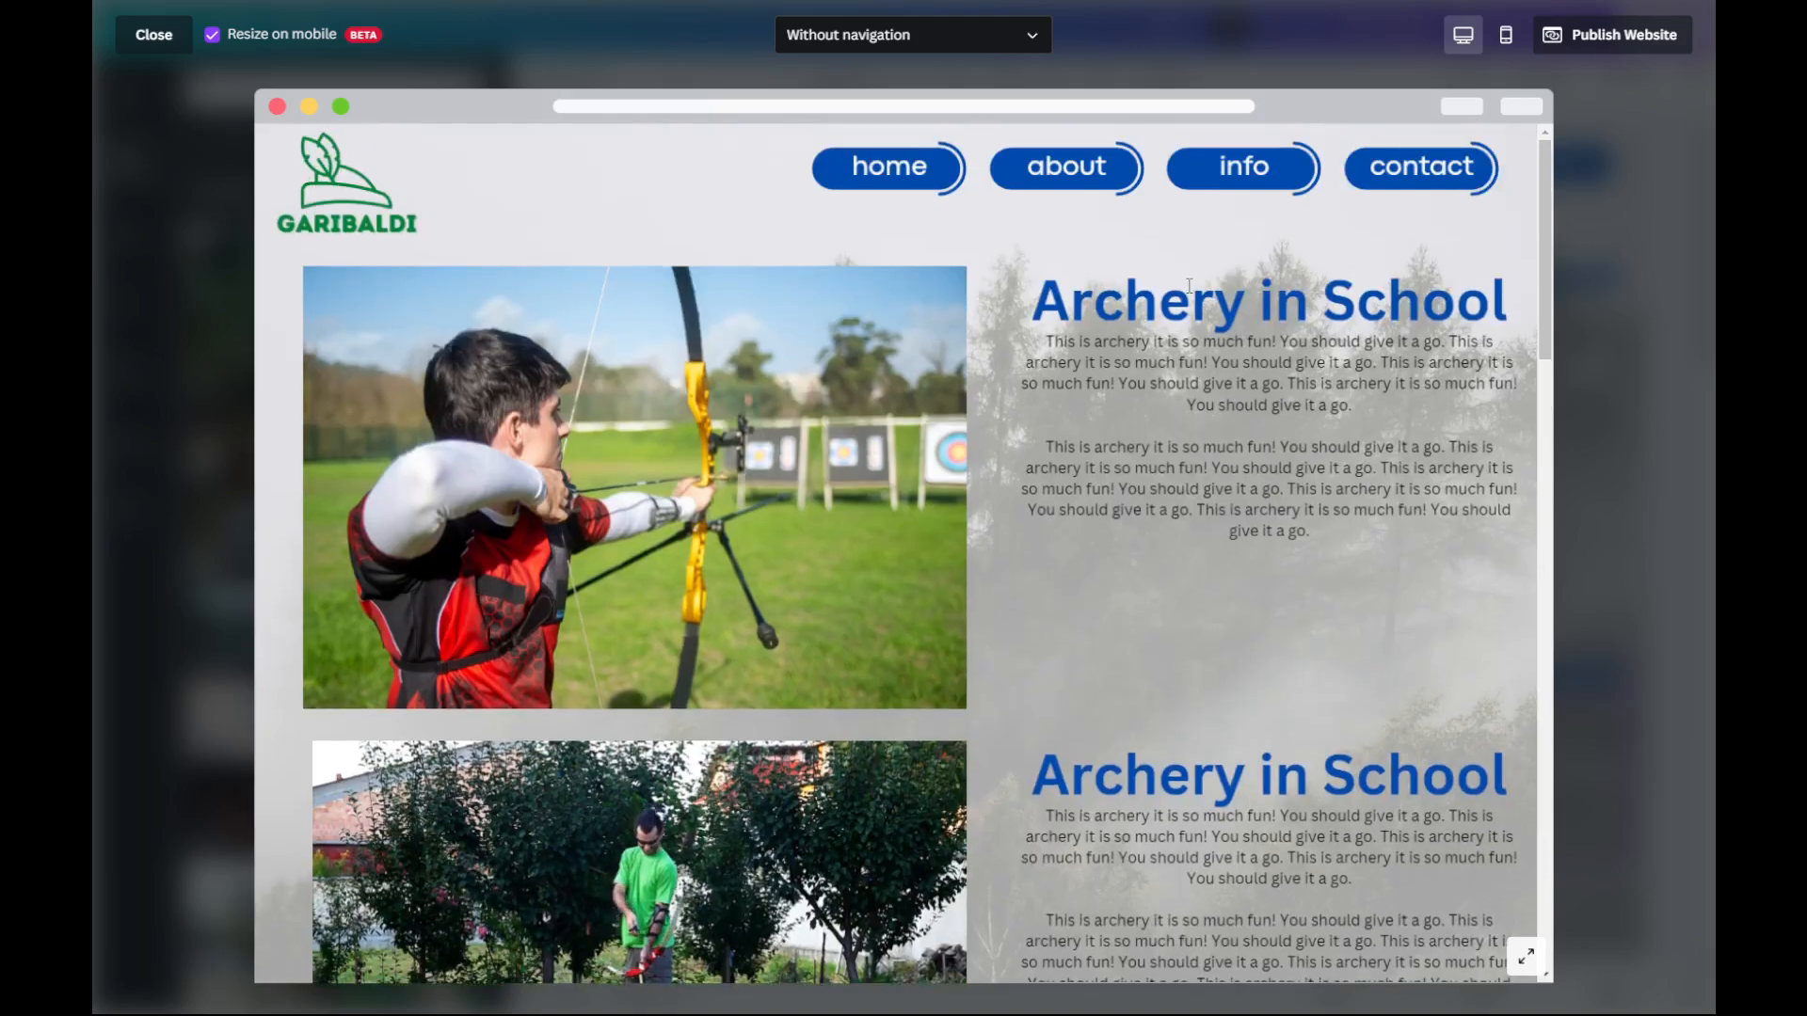
Step: Test the about, info and contact navigation links, and return to the Home Page through the Garibaldi logo
click(1077, 183)
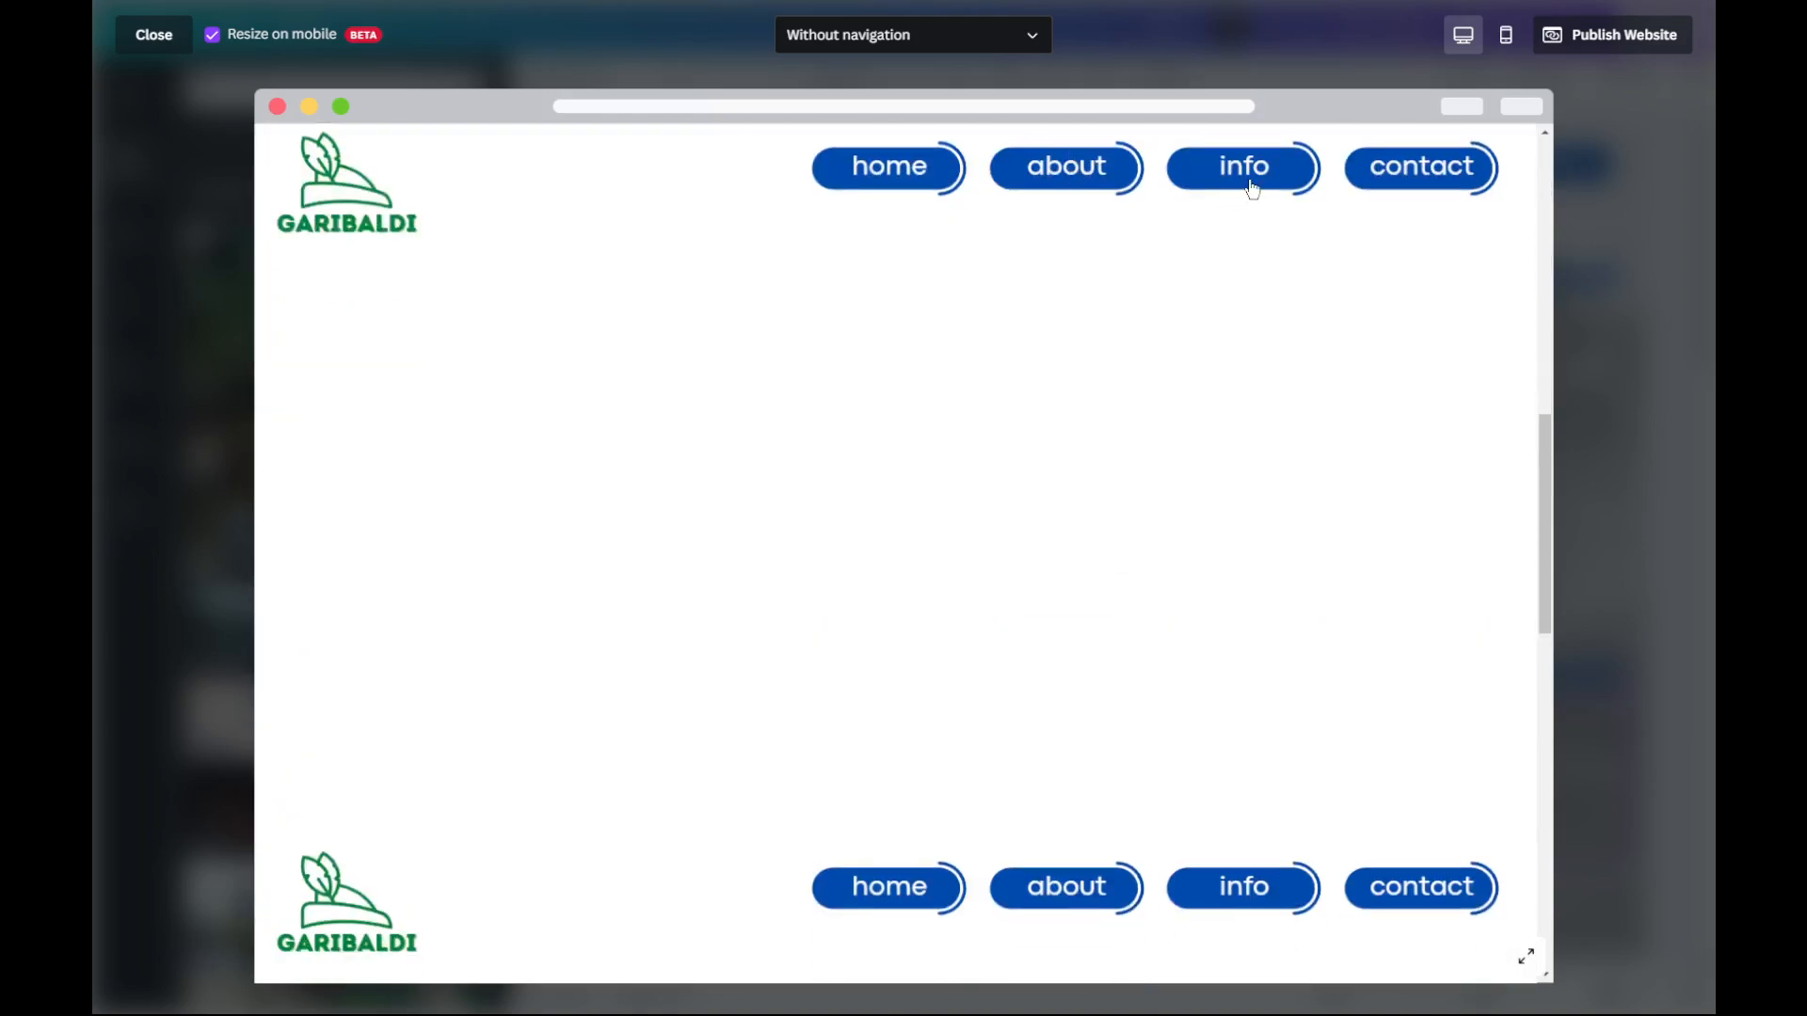
click(1256, 181)
click(1409, 181)
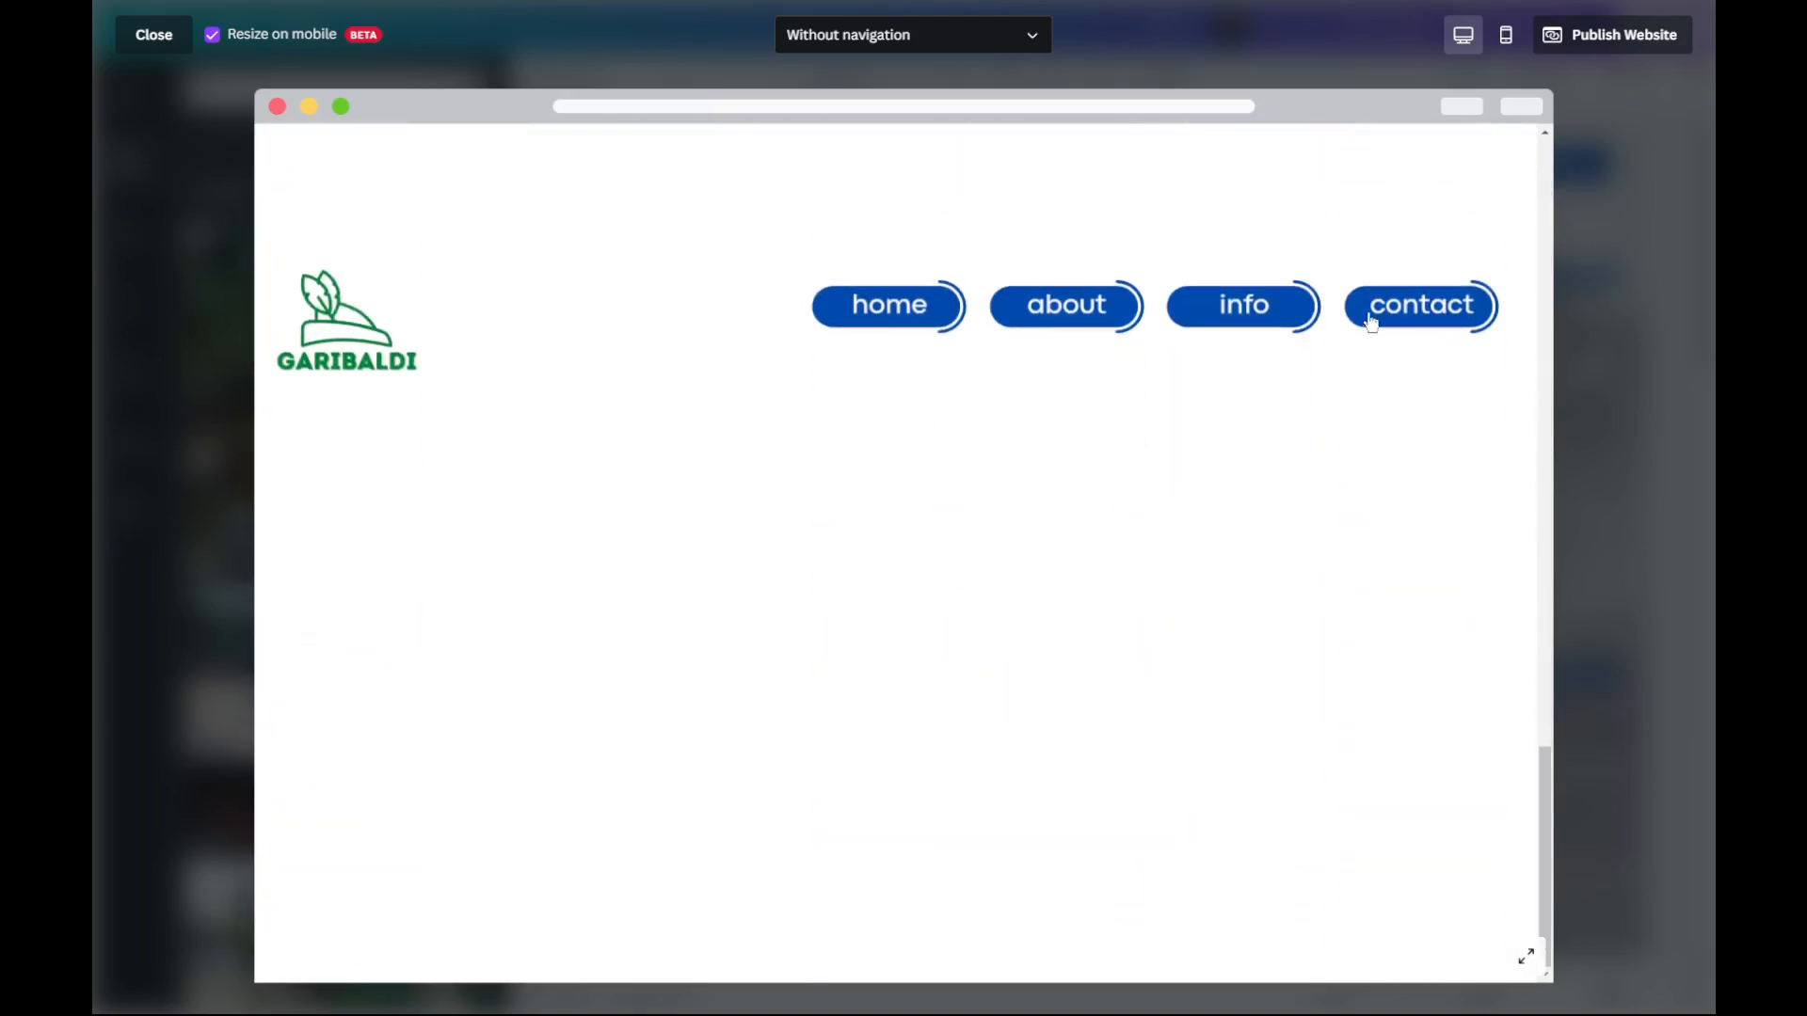
click(357, 336)
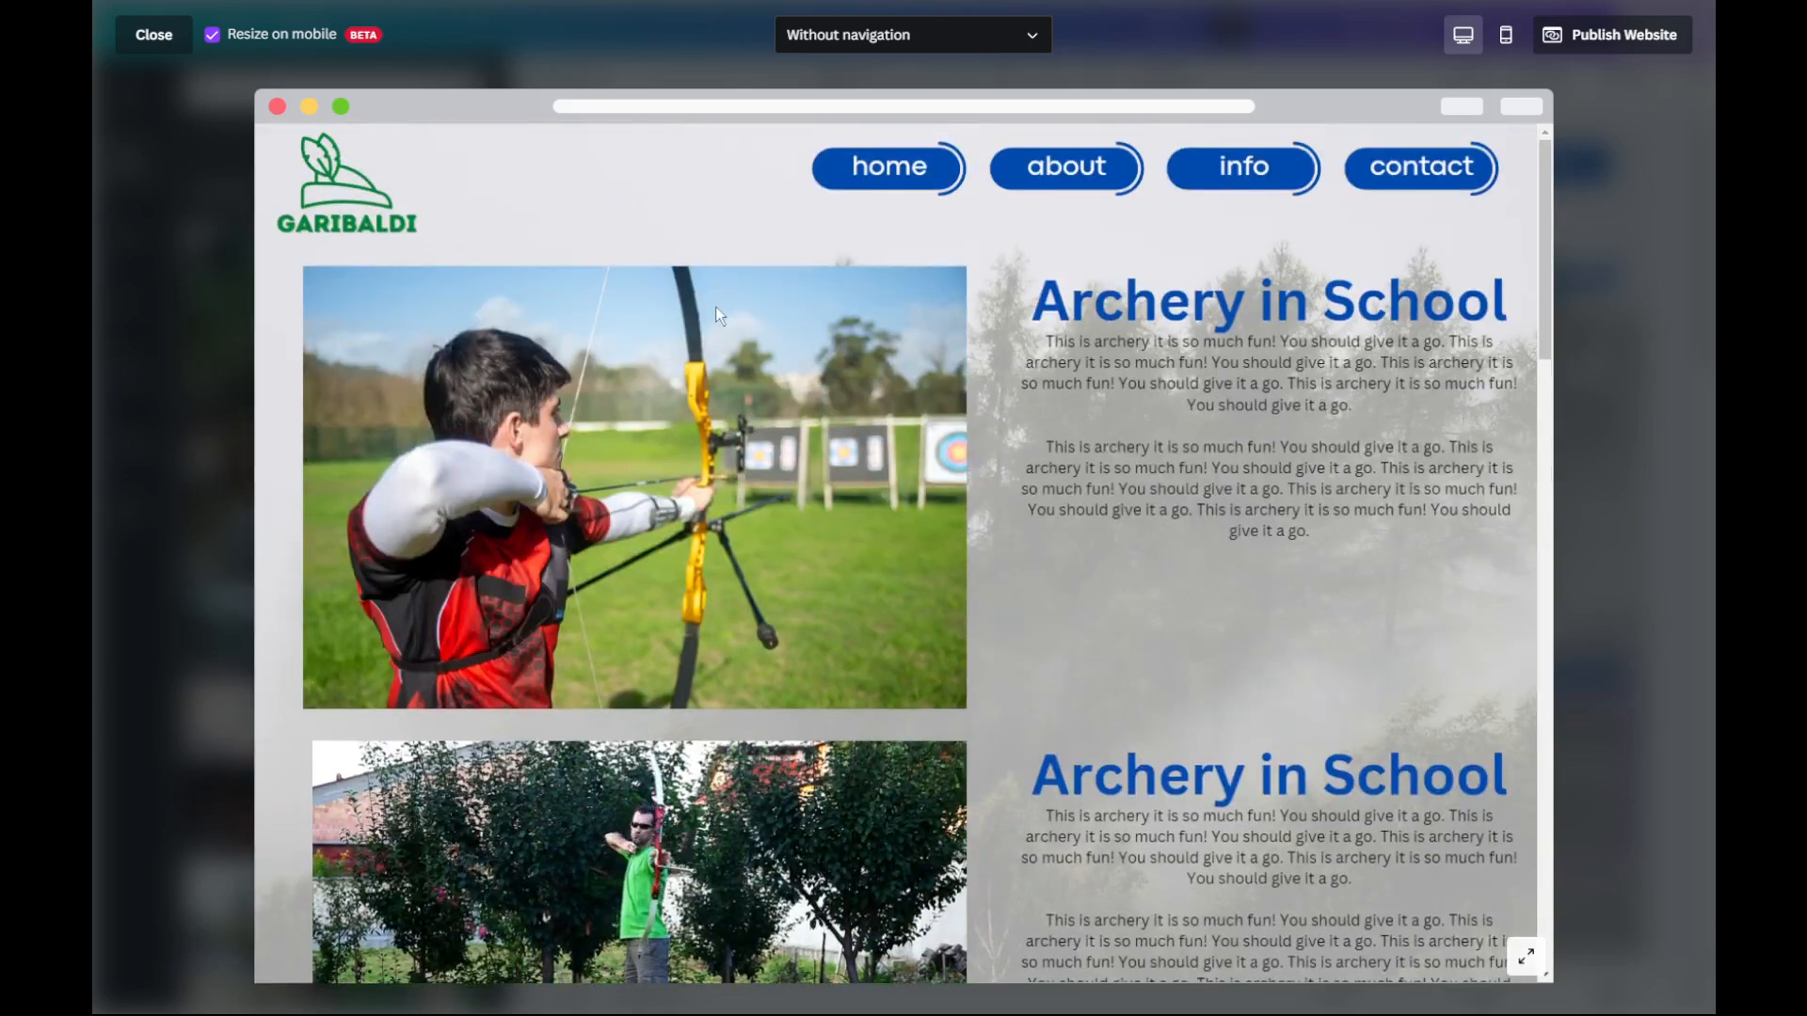
Step: Review the previewed Home Page's photo, video and text again, and leave the browser's full-screen view
scroll(716, 307, down, 9)
scroll(715, 306, up, 7)
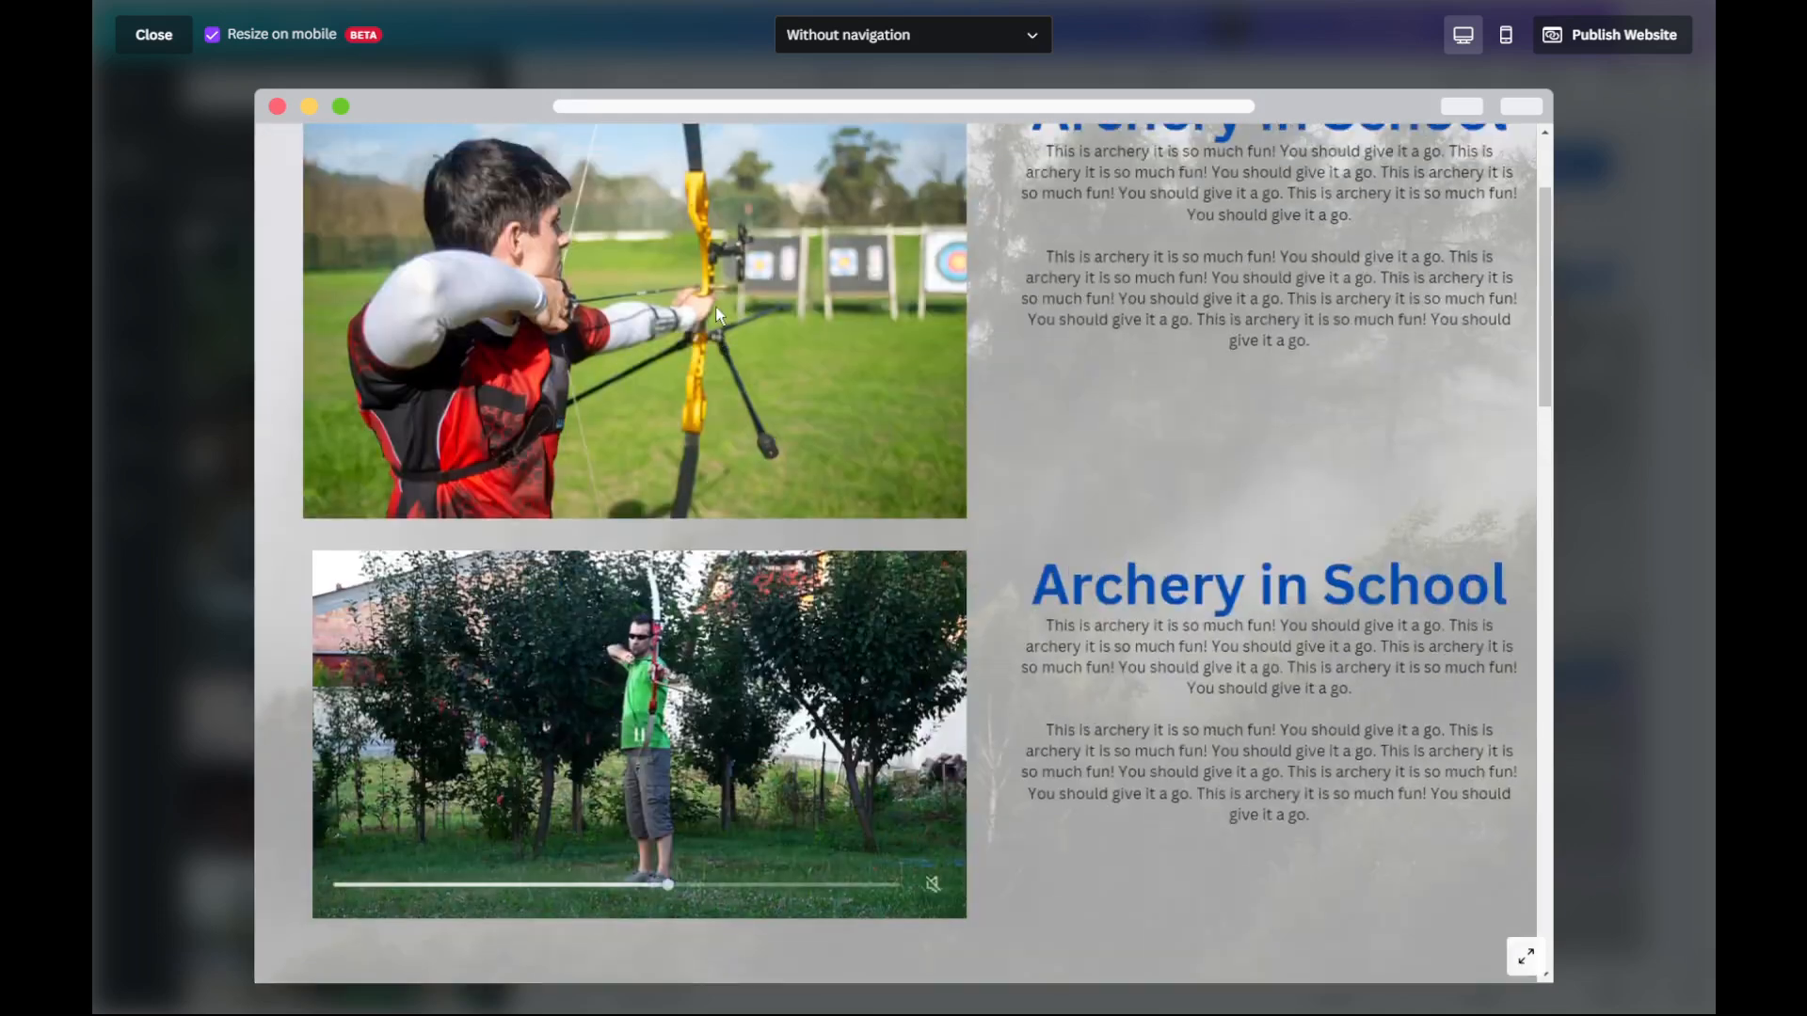
scroll(716, 307, up, 2)
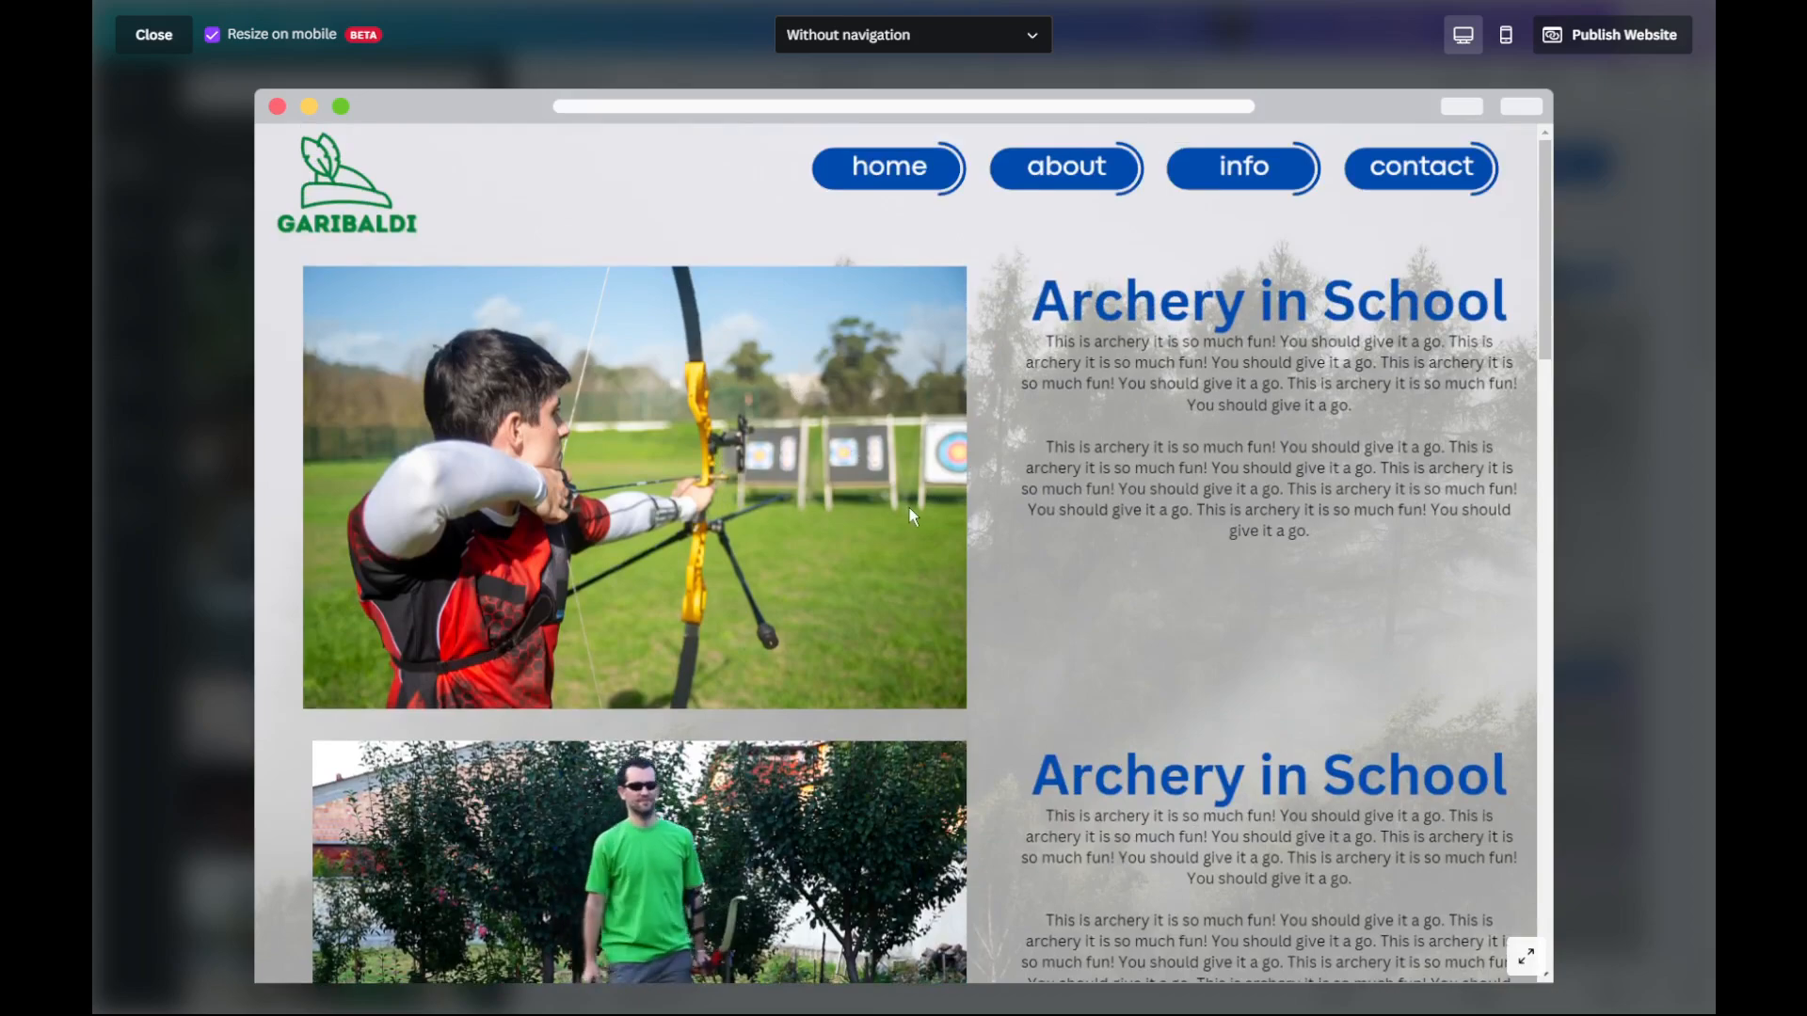
scroll(907, 512, down, 10)
scroll(902, 516, up, 10)
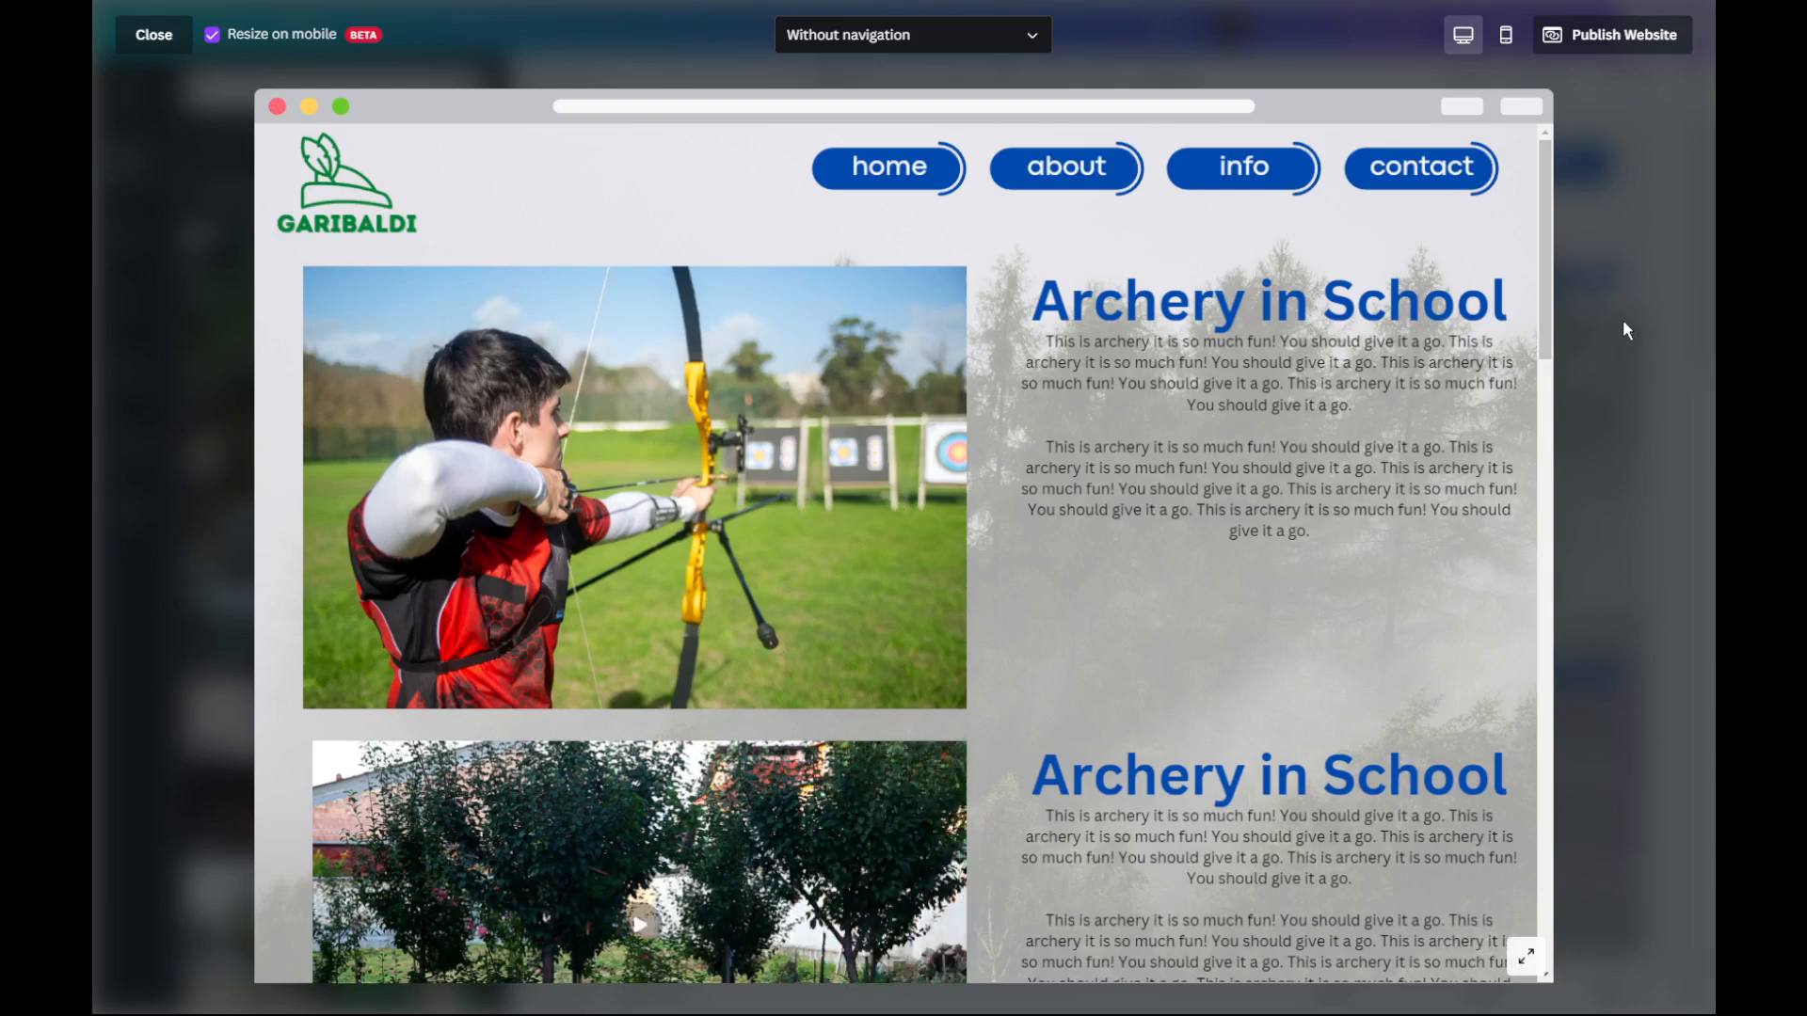
key(F11)
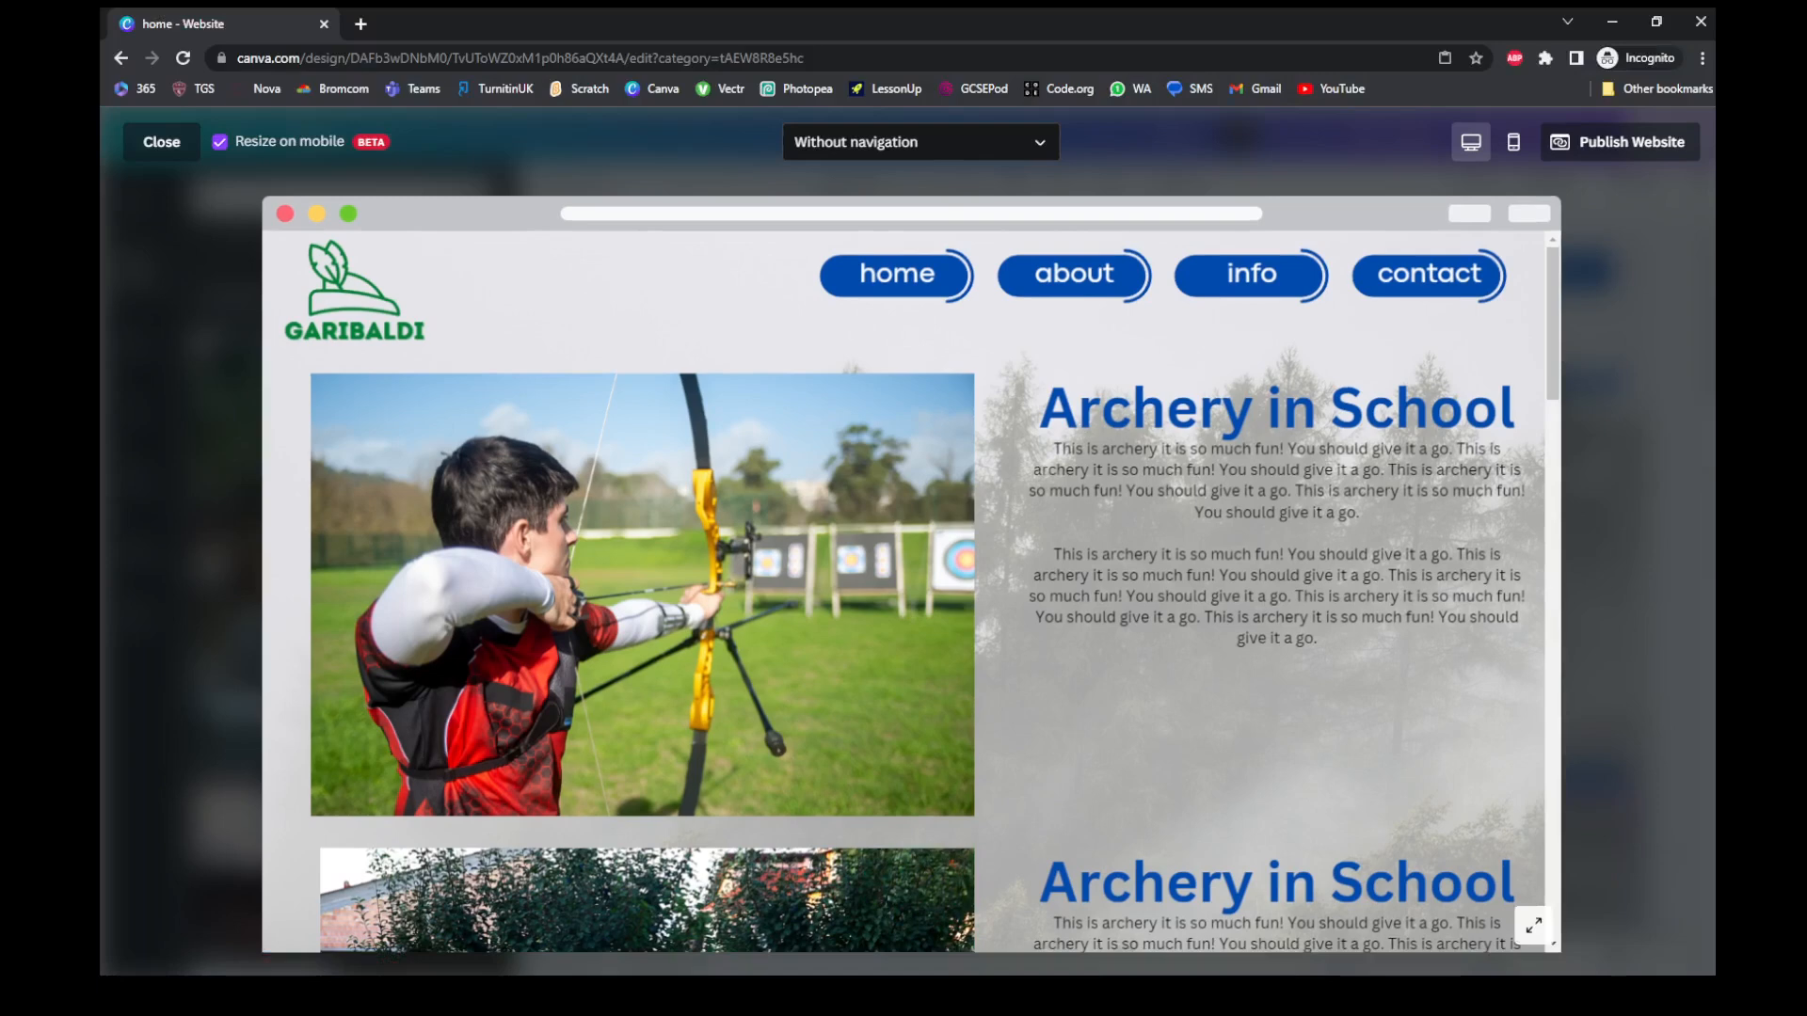